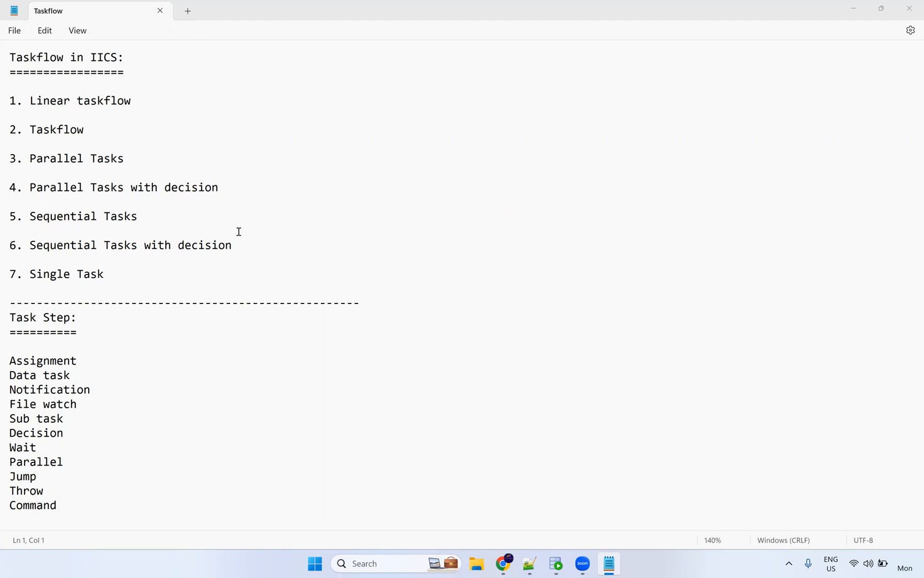
Check the calendar, then highlight the word Taskflow in the notes title.
{"action": "left_click", "coordinate": [908, 566]}
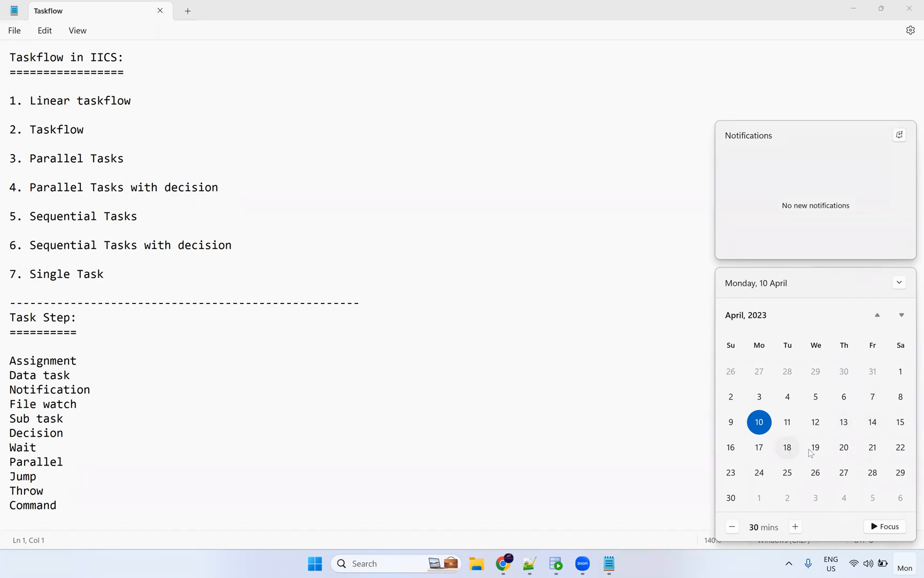
{"action": "left_click", "coordinate": [673, 375]}
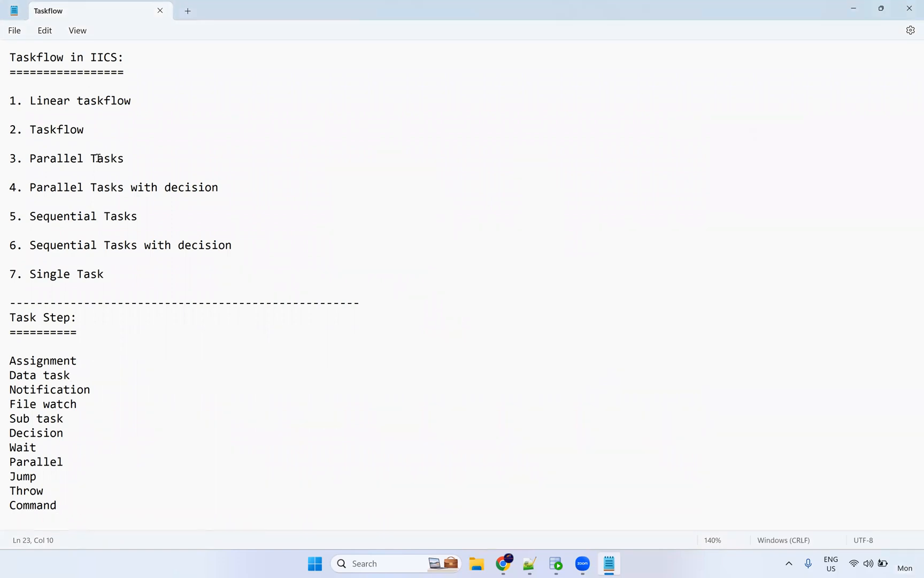
{"action": "left_click", "coordinate": [135, 70]}
{"action": "left_click_drag", "start_coordinate": [11, 56], "coordinate": [65, 56]}
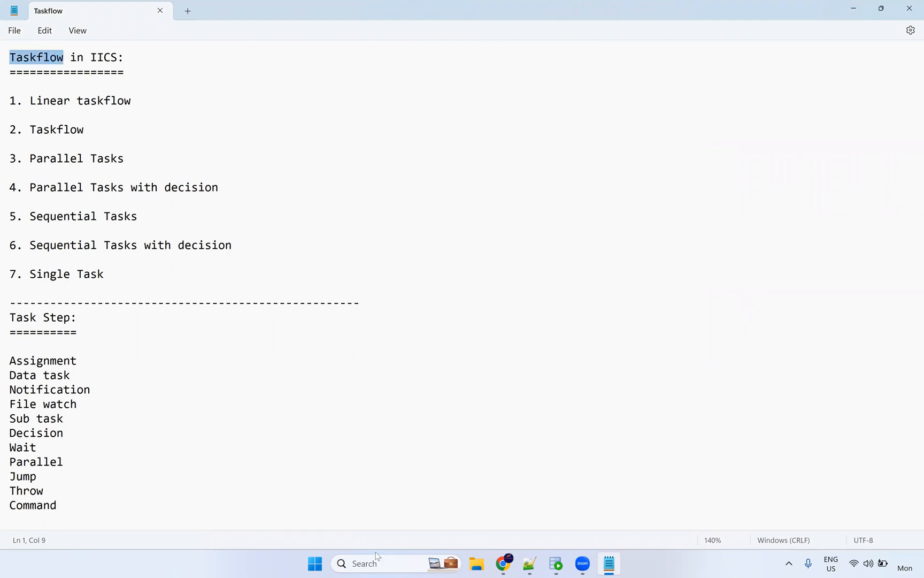
Launch Paint with a blank canvas.
{"action": "left_click", "coordinate": [357, 565]}
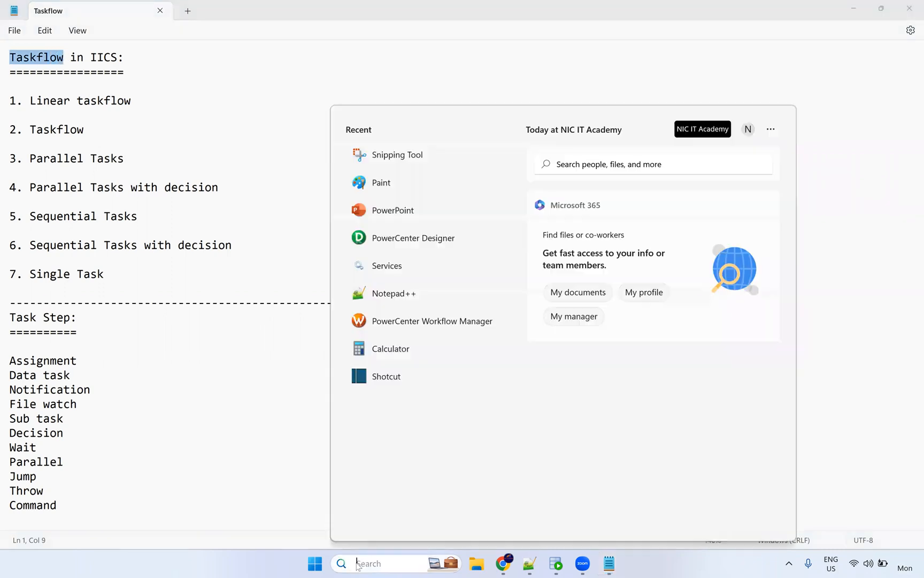
{"action": "type", "text": "paint"}
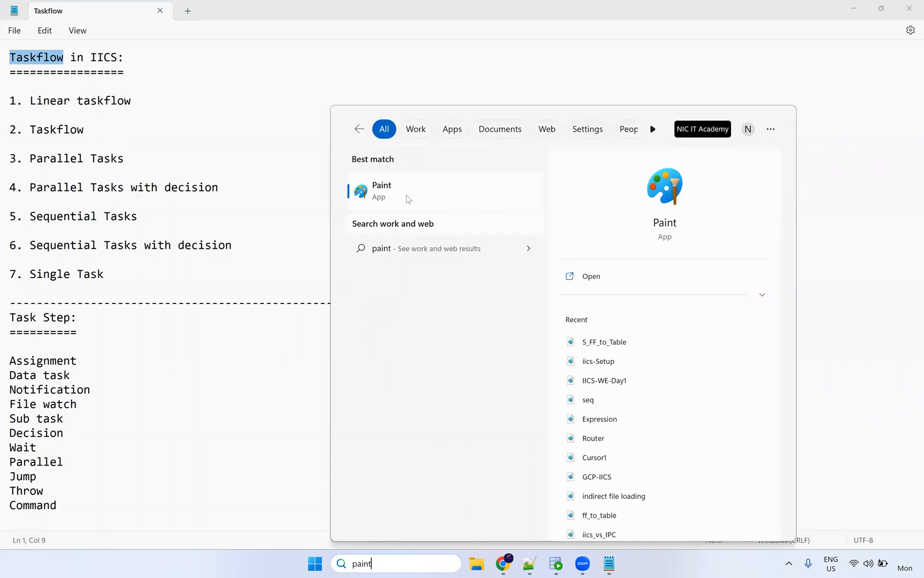
{"action": "left_click", "coordinate": [405, 193]}
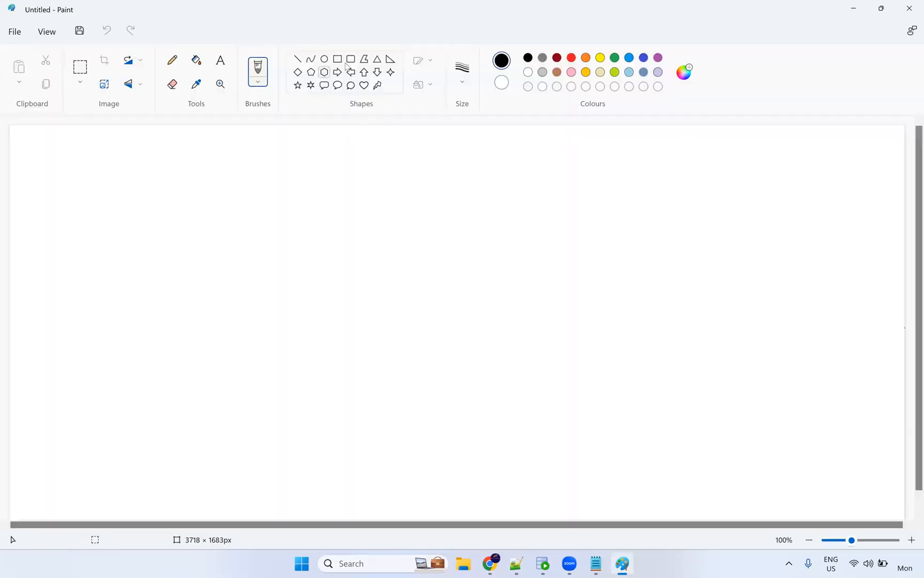
Draw a long thin horizontal line crossed by a vertical line with the Line shape.
{"action": "left_click", "coordinate": [298, 61]}
{"action": "left_click", "coordinate": [463, 81]}
{"action": "left_click", "coordinate": [464, 133]}
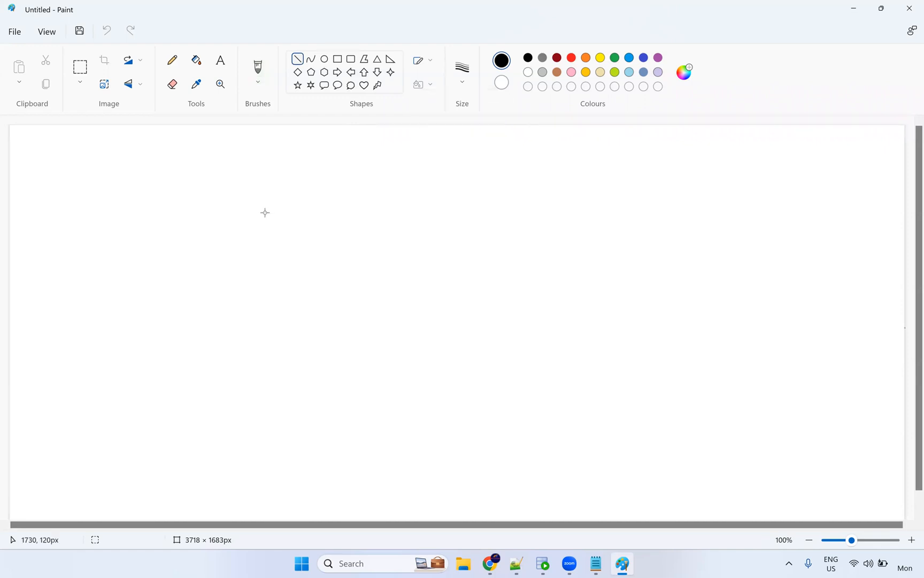
{"action": "left_click_drag", "start_coordinate": [175, 204], "coordinate": [551, 205]}
{"action": "left_click_drag", "start_coordinate": [373, 151], "coordinate": [369, 424]}
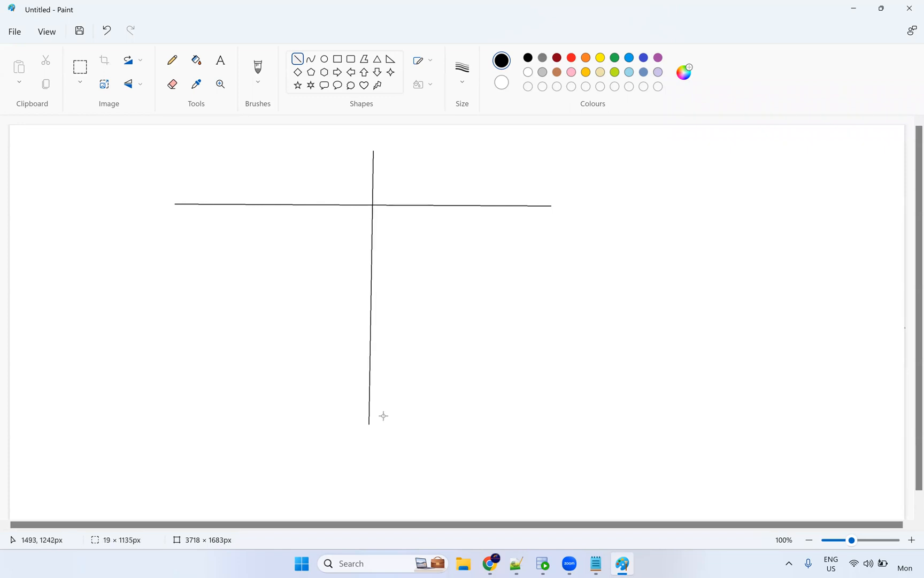
{"action": "left_click", "coordinate": [221, 60]}
Write the headings 'Informatica PowerCenter' and 'IICS' above the horizontal line.
{"action": "left_click", "coordinate": [233, 174]}
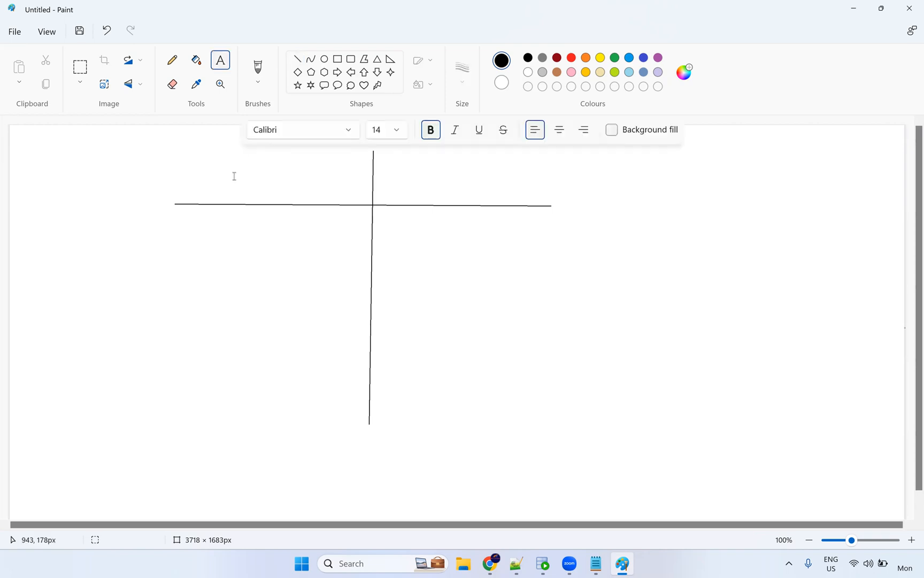
{"action": "type", "text": "Inform"}
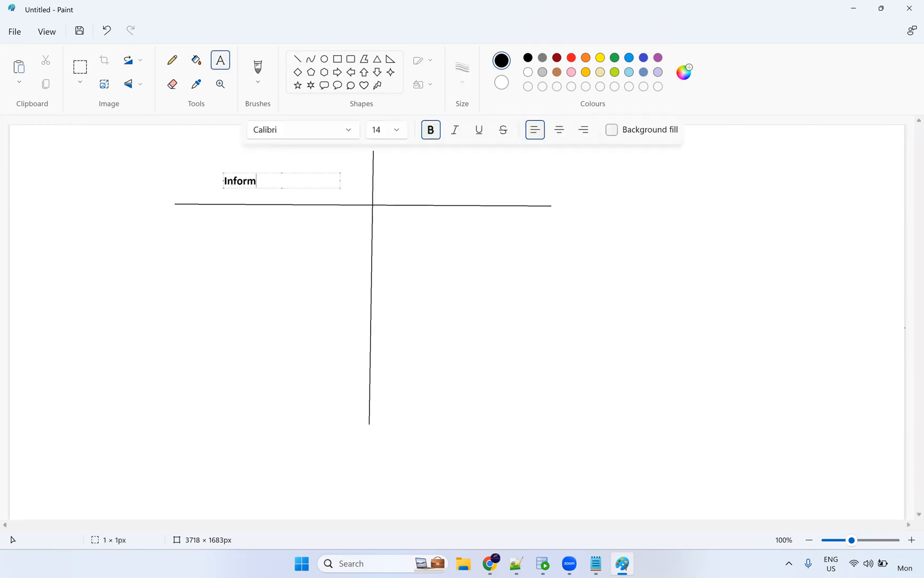
{"action": "type", "text": "atica PowerCenter"}
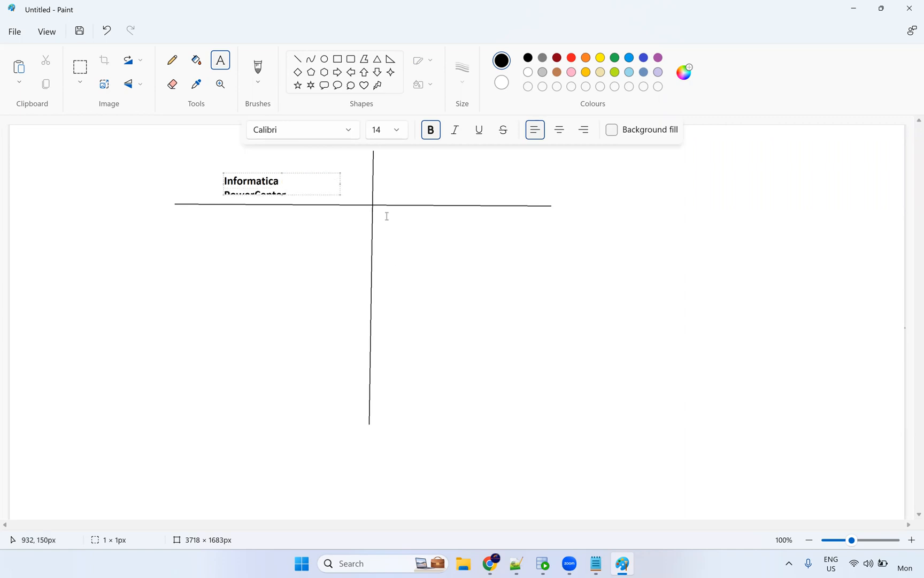
{"action": "left_click_drag", "start_coordinate": [340, 182], "coordinate": [369, 186]}
{"action": "left_click", "coordinate": [413, 186]}
{"action": "type", "text": "IICS"}
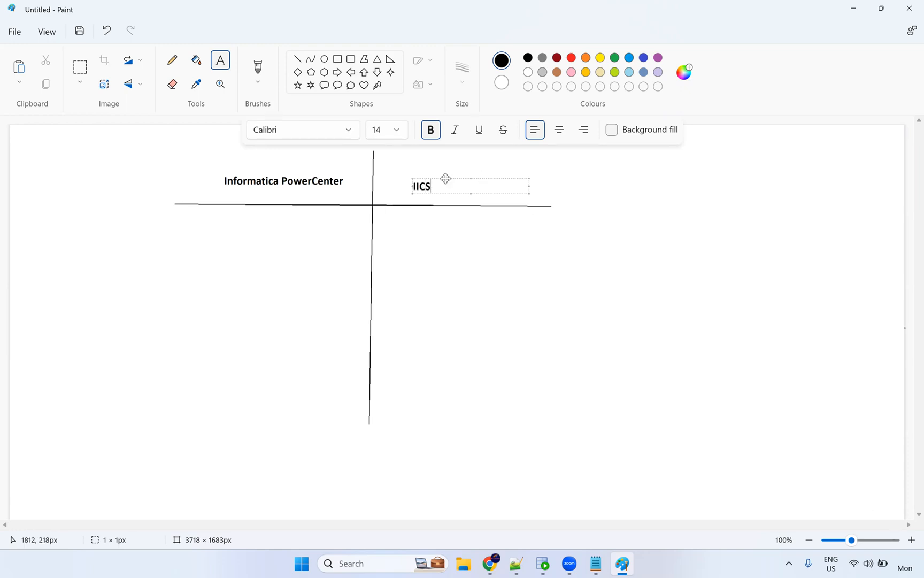
{"action": "left_click_drag", "start_coordinate": [446, 177], "coordinate": [445, 174]}
Add 'Mapping' under each of the two column headings.
{"action": "left_click", "coordinate": [219, 233]}
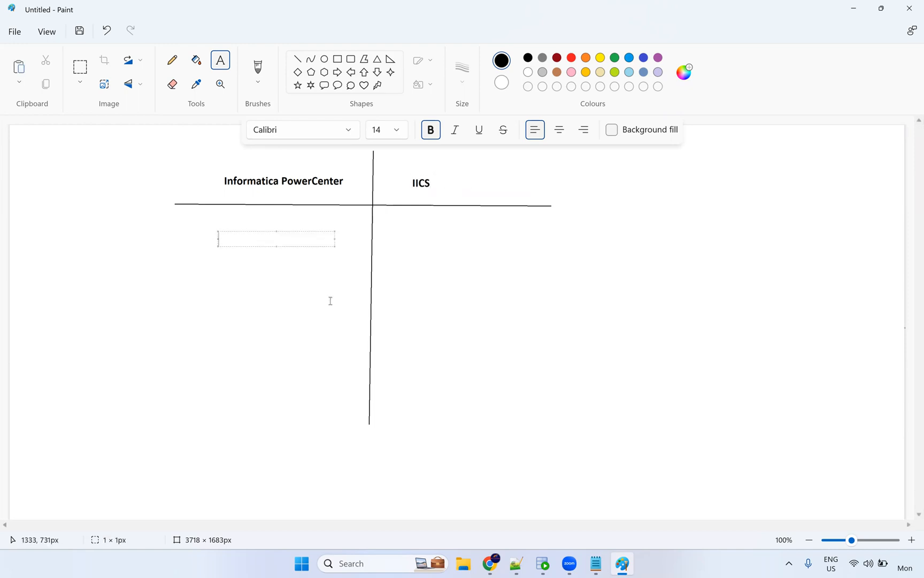
{"action": "type", "text": "Mapping"}
{"action": "left_click", "coordinate": [401, 236]}
{"action": "type", "text": "Mapping"}
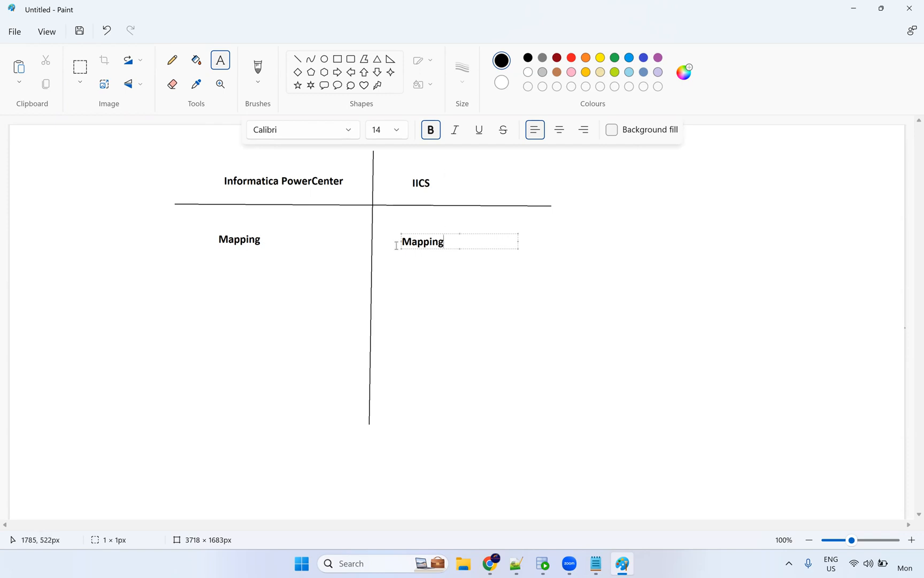
{"action": "left_click", "coordinate": [474, 249]}
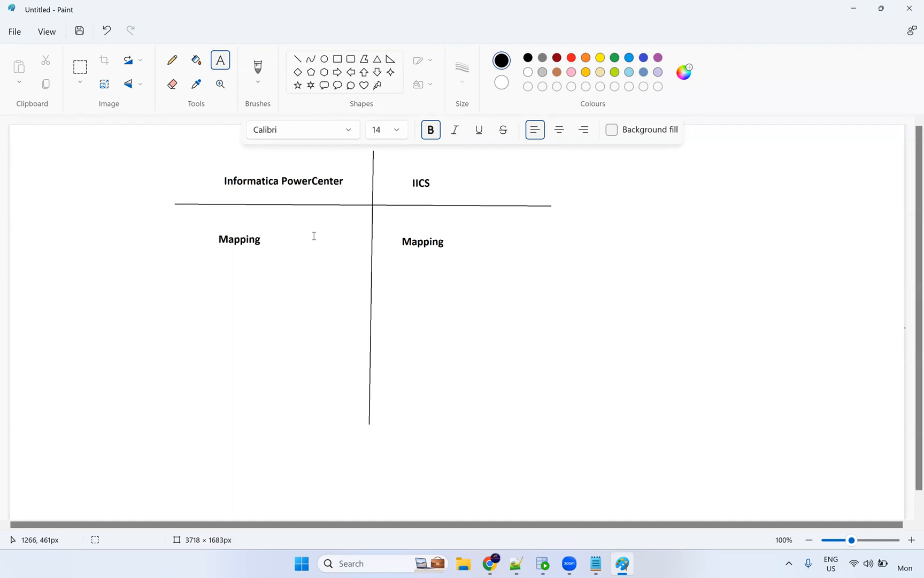
{"action": "left_click", "coordinate": [219, 284]}
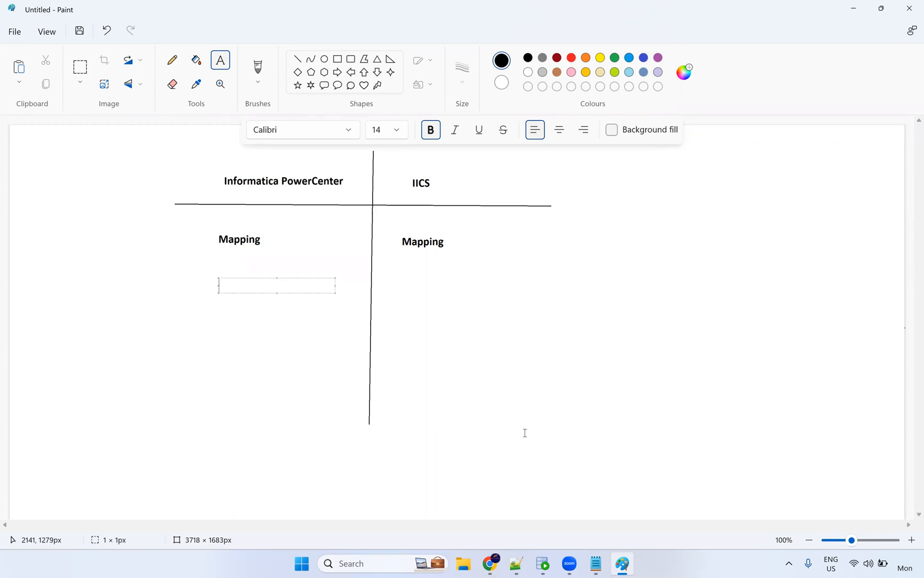
Add 'Session' in the PowerCenter column opposite 'Mapping Task' in the IICS column.
{"action": "type", "text": "Session"}
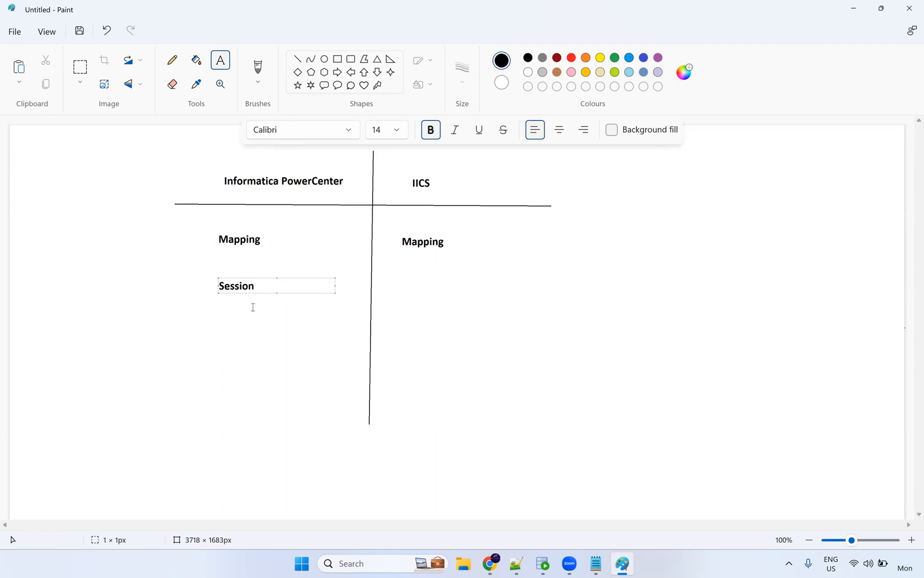
{"action": "left_click", "coordinate": [404, 286]}
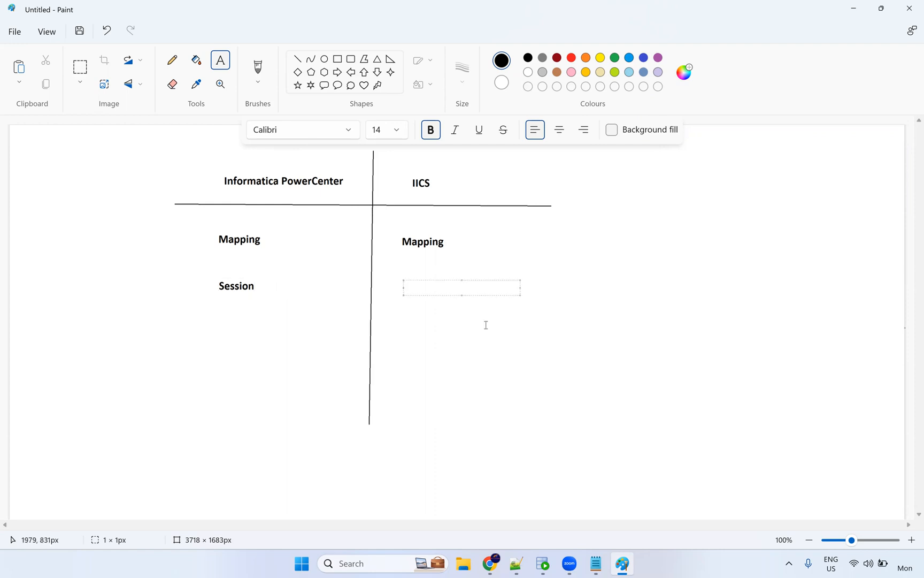
{"action": "type", "text": "Mapping Task"}
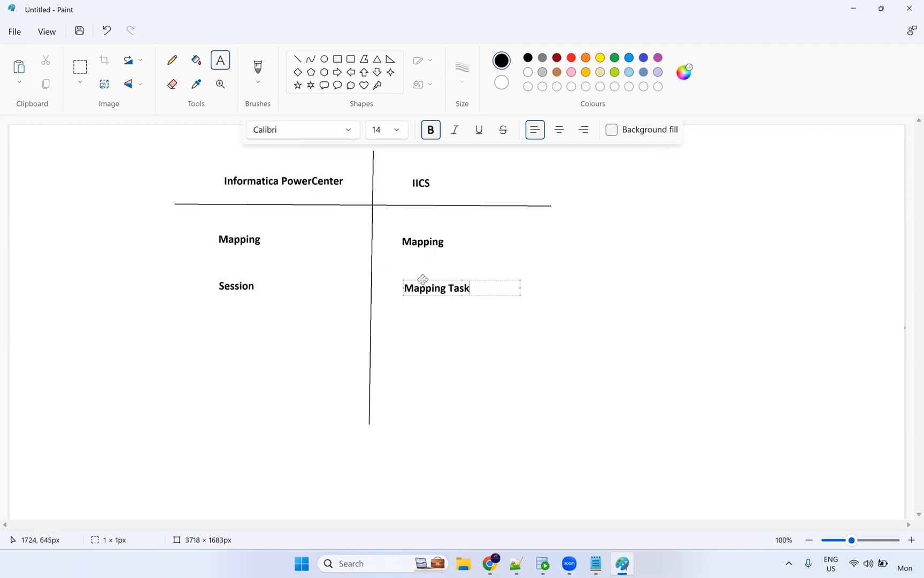
{"action": "left_click_drag", "start_coordinate": [422, 278], "coordinate": [420, 276]}
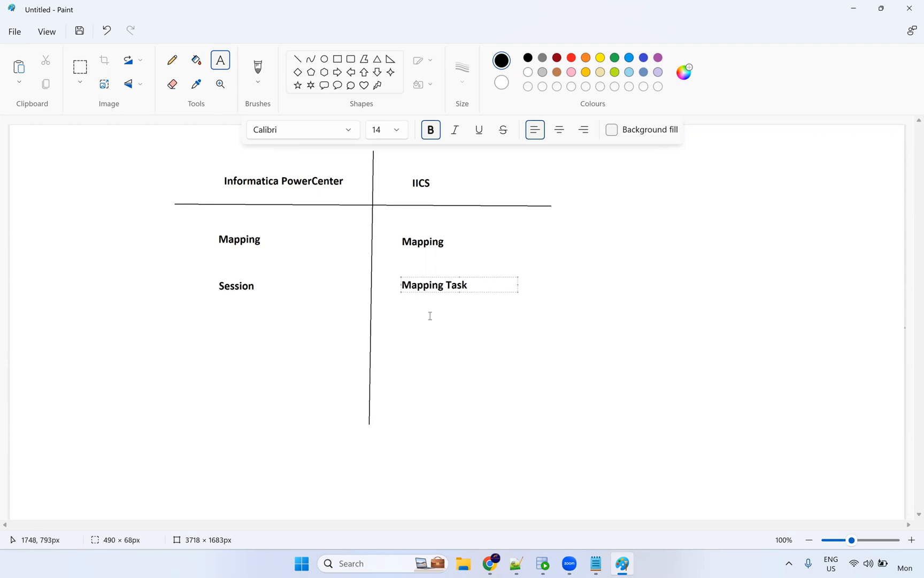
{"action": "left_click", "coordinate": [257, 312]}
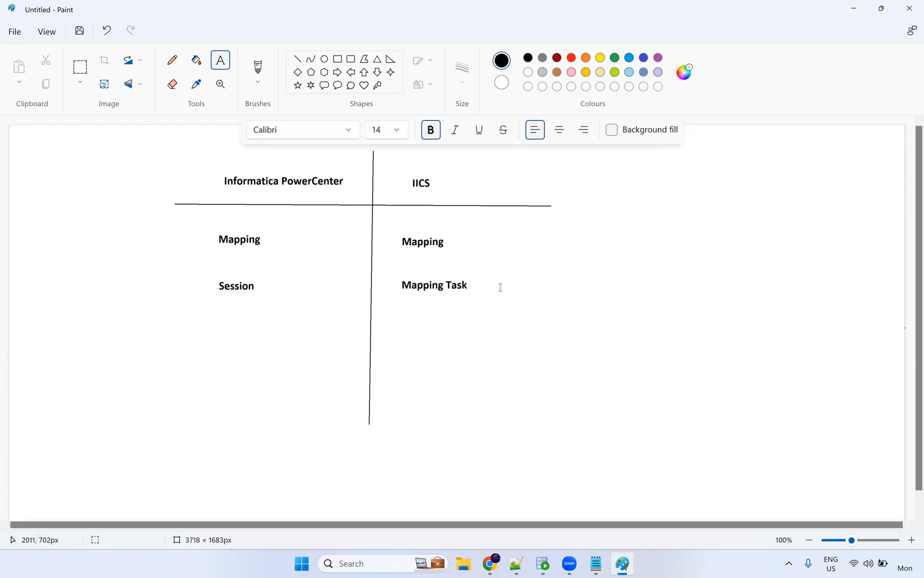
Add 'Workflow' opposite 'Taskflow', then set the text colour to red.
{"action": "left_click", "coordinate": [313, 234]}
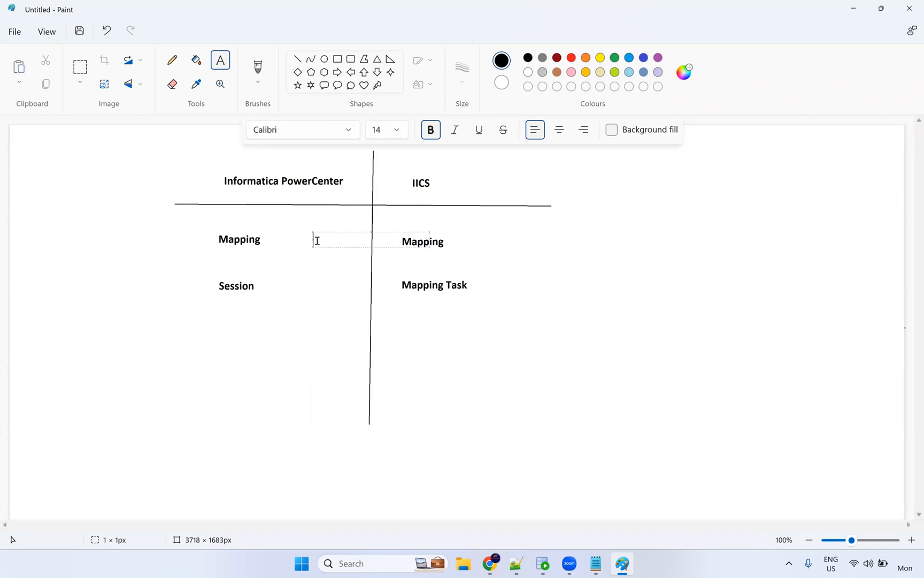
{"action": "left_click", "coordinate": [225, 337]}
{"action": "type", "text": "Workflow"}
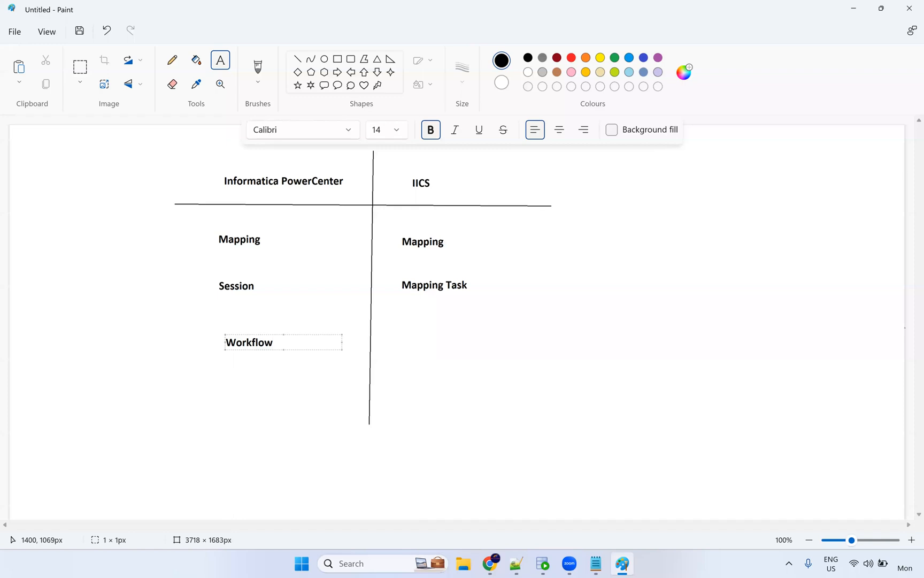
{"action": "left_click", "coordinate": [406, 342]}
{"action": "left_click", "coordinate": [405, 342]}
{"action": "type", "text": "Taskflow"}
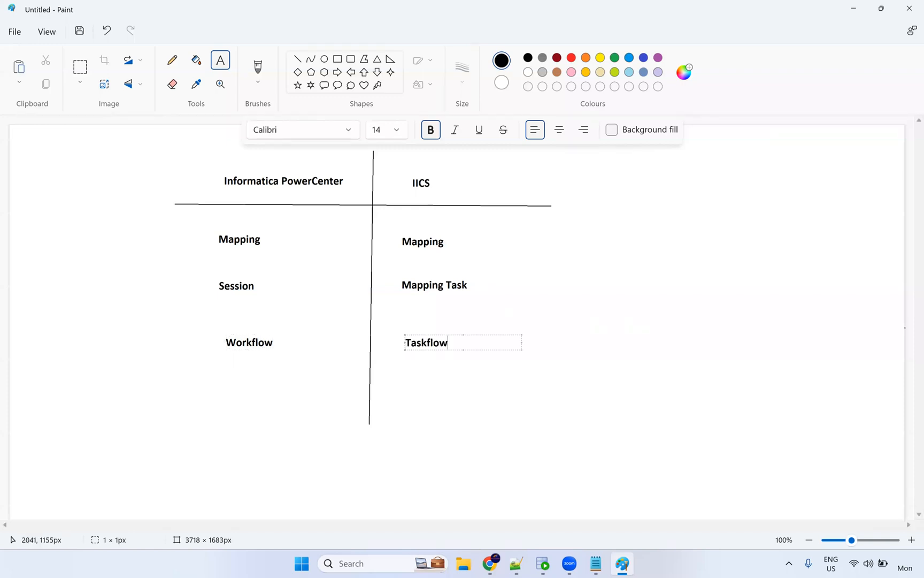
{"action": "left_click", "coordinate": [301, 239]}
{"action": "left_click", "coordinate": [301, 239]}
{"action": "left_click", "coordinate": [571, 57]}
Add red prefixes m_ beside both Mapping labels and s_m_ beside Session.
{"action": "type", "text": "m_"}
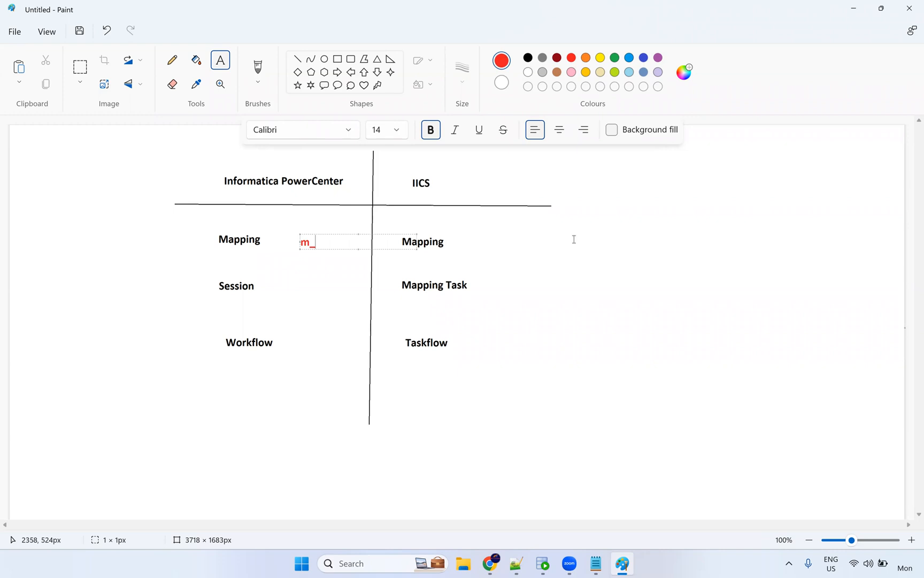
{"action": "left_click", "coordinate": [481, 242]}
{"action": "left_click", "coordinate": [481, 242]}
{"action": "type", "text": "m"}
{"action": "left_click", "coordinate": [299, 283]}
{"action": "left_click", "coordinate": [299, 283]}
{"action": "type", "text": "s_m"}
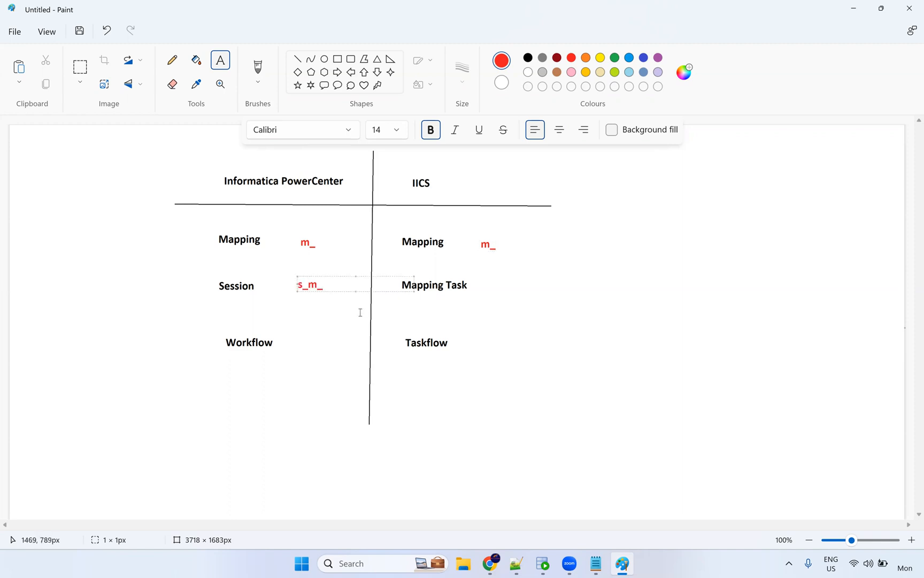
{"action": "left_click", "coordinate": [493, 284]}
Add red prefixes mct_ mt_ mtt_ beside Mapping Task, wf_ beside Workflow, tf_ beside Taskflow.
{"action": "type", "text": "mct_"}
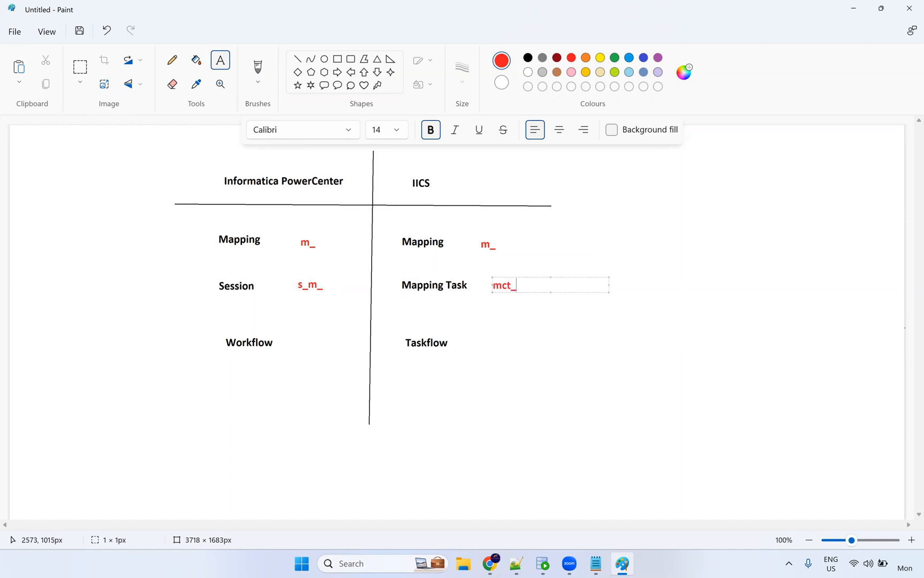
{"action": "type", "text": " mtt_ mtt_"}
{"action": "left_click", "coordinate": [301, 338]}
{"action": "type", "text": "wg"}
{"action": "key", "text": "BackSpace"}
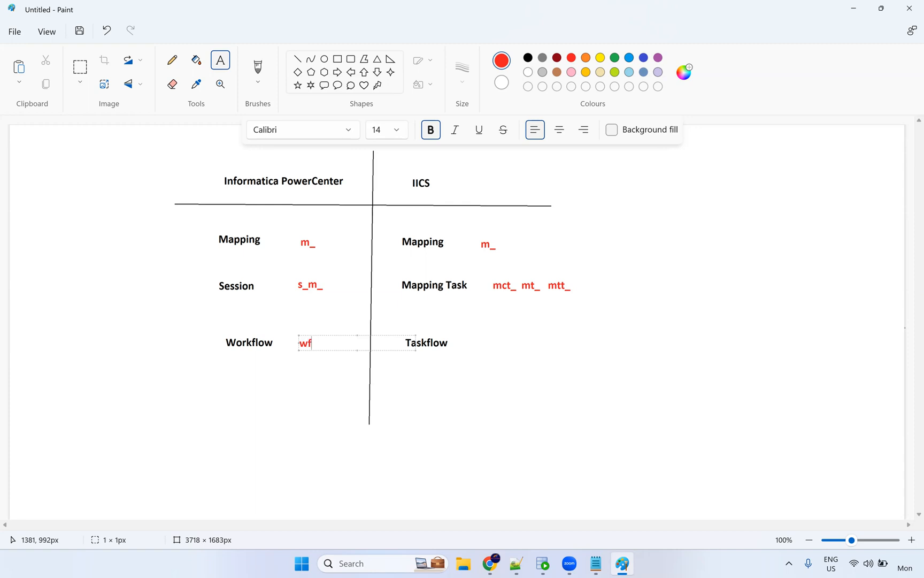
{"action": "left_click", "coordinate": [487, 345]}
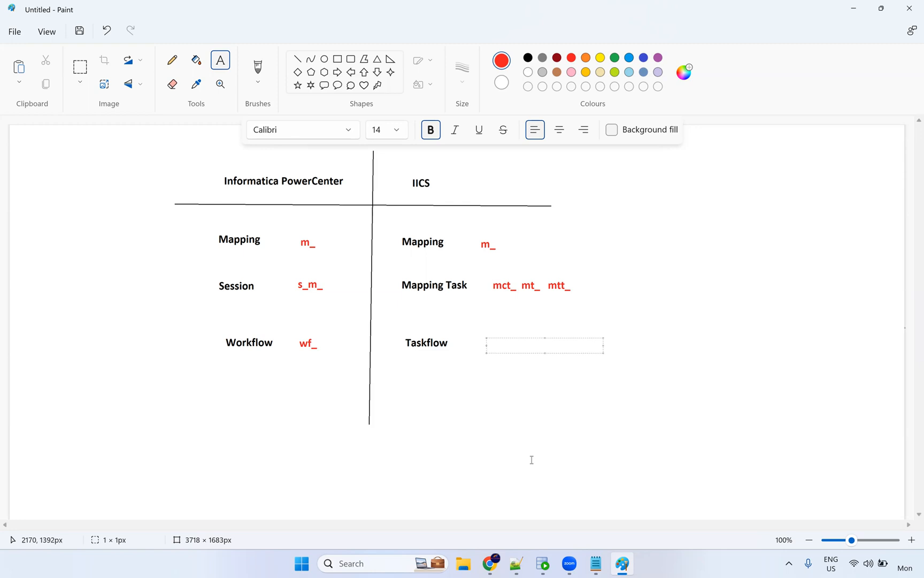
{"action": "type", "text": "tf_"}
{"action": "left_click", "coordinate": [233, 394]}
{"action": "left_click", "coordinate": [232, 394]}
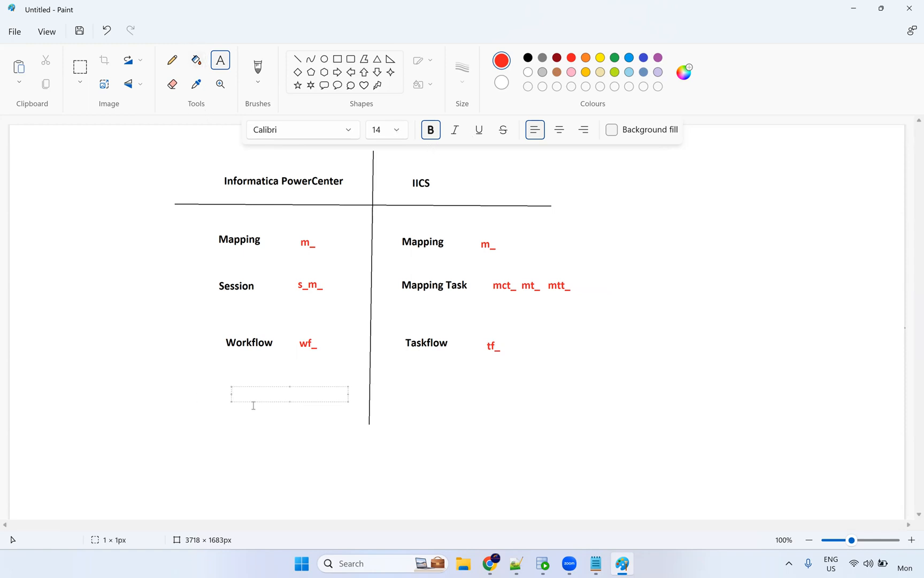
Switch to black and write 'worklet' under Workflow.
{"action": "left_click", "coordinate": [528, 57]}
{"action": "type", "text": "wor"}
{"action": "mouse_move", "coordinate": [553, 567]}
{"action": "type", "text": "klet"}
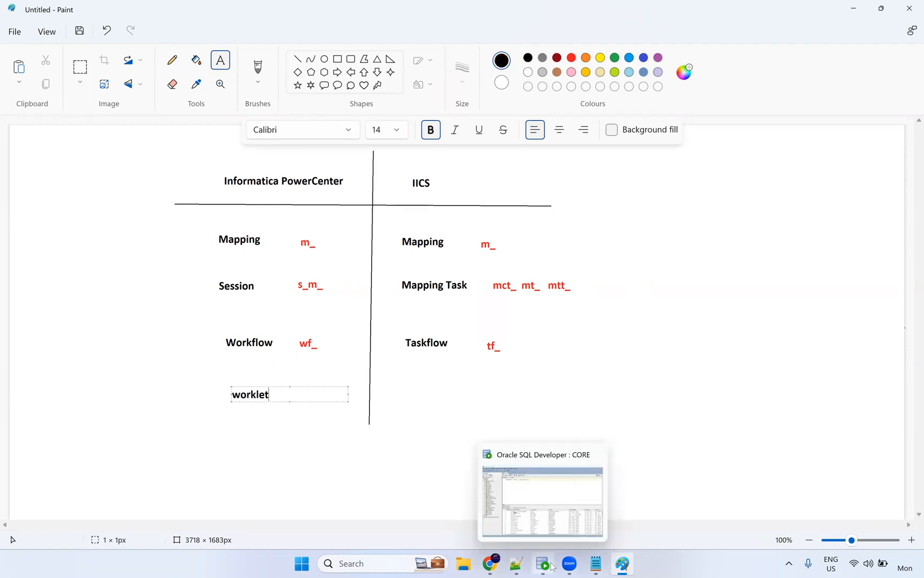
Write 'Taskflow (taksflow-worklet)' under Taskflow, widening the box to one line.
{"action": "left_click", "coordinate": [407, 381]}
{"action": "type", "text": "Tak"}
{"action": "key", "text": "BackSpace"}
{"action": "type", "text": "skflow"}
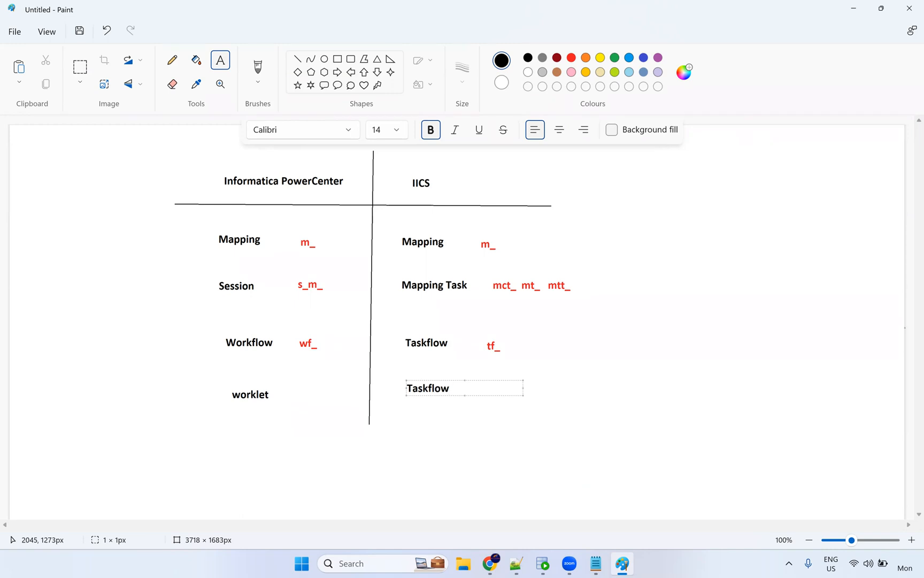
{"action": "type", "text": " (s"}
{"action": "type", "text": "taksflo"}
{"action": "type", "text": "w)"}
{"action": "type", "text": "-worklet)"}
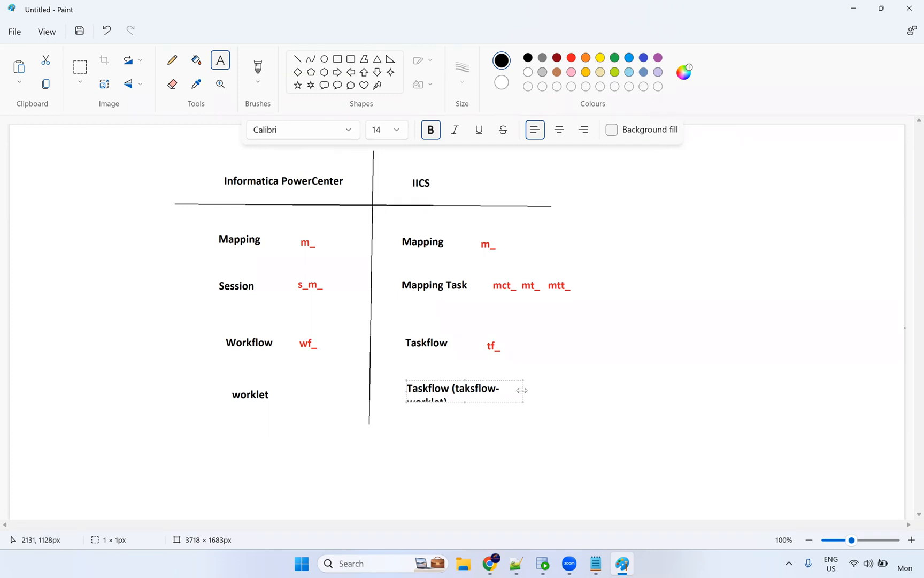
{"action": "left_click_drag", "start_coordinate": [522, 390], "coordinate": [600, 391]}
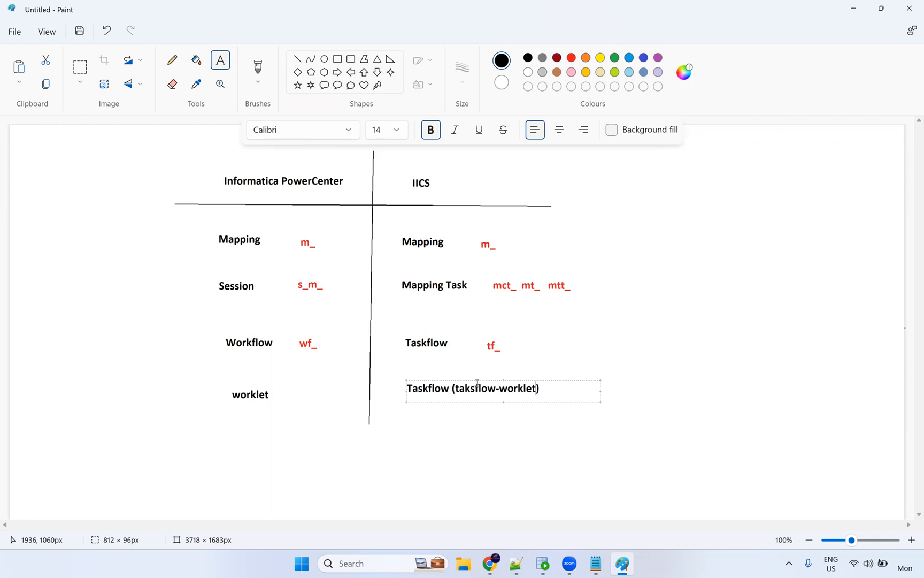
{"action": "left_click_drag", "start_coordinate": [476, 379], "coordinate": [472, 383]}
{"action": "left_click", "coordinate": [458, 348]}
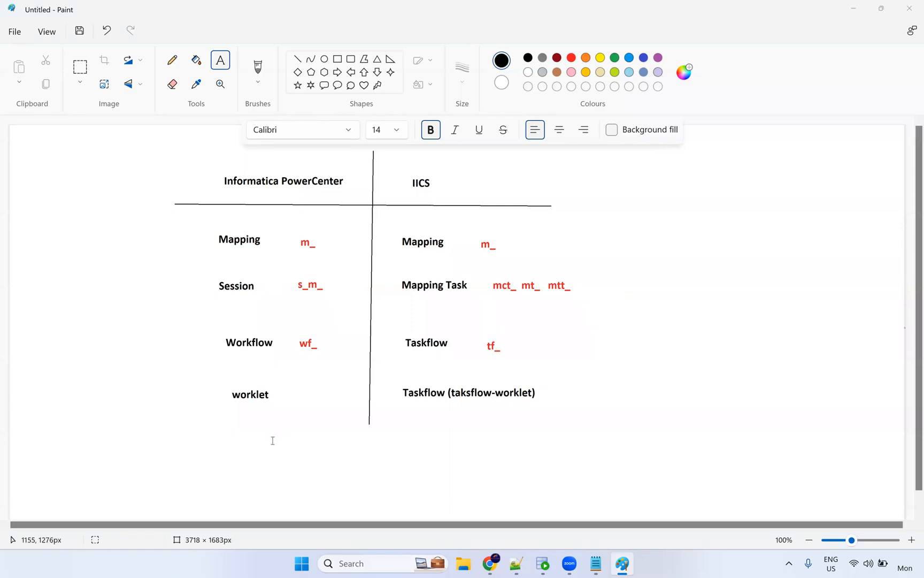
Write 'mapplet' below worklet and below the IICS Taskflow entry.
{"action": "left_click", "coordinate": [229, 435]}
{"action": "type", "text": "mapplet"}
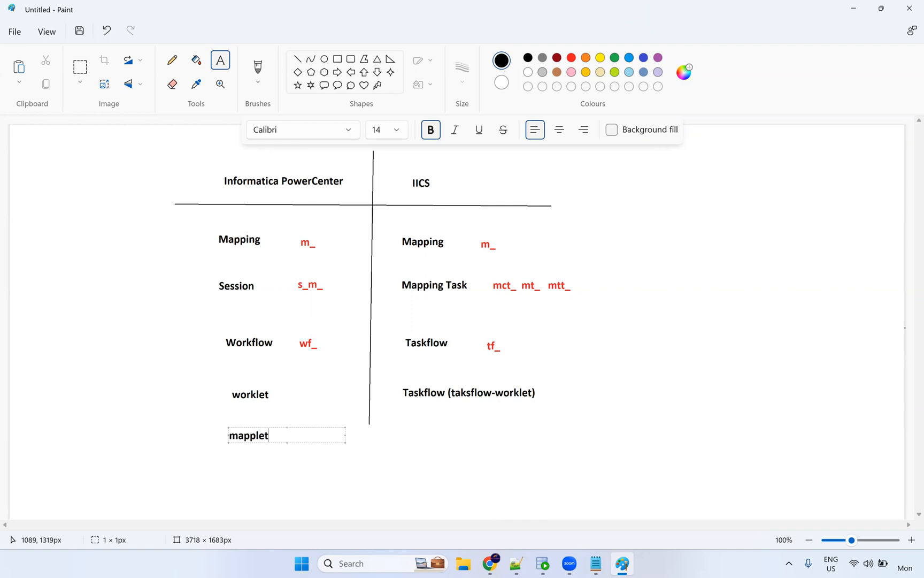
{"action": "left_click", "coordinate": [408, 432]}
{"action": "type", "text": "mapplet"}
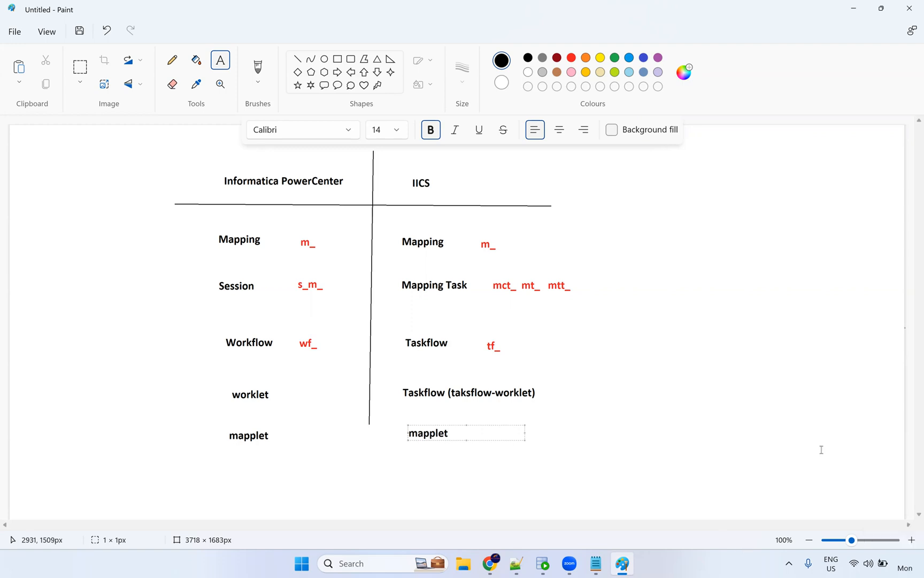
{"action": "left_click", "coordinate": [230, 473]}
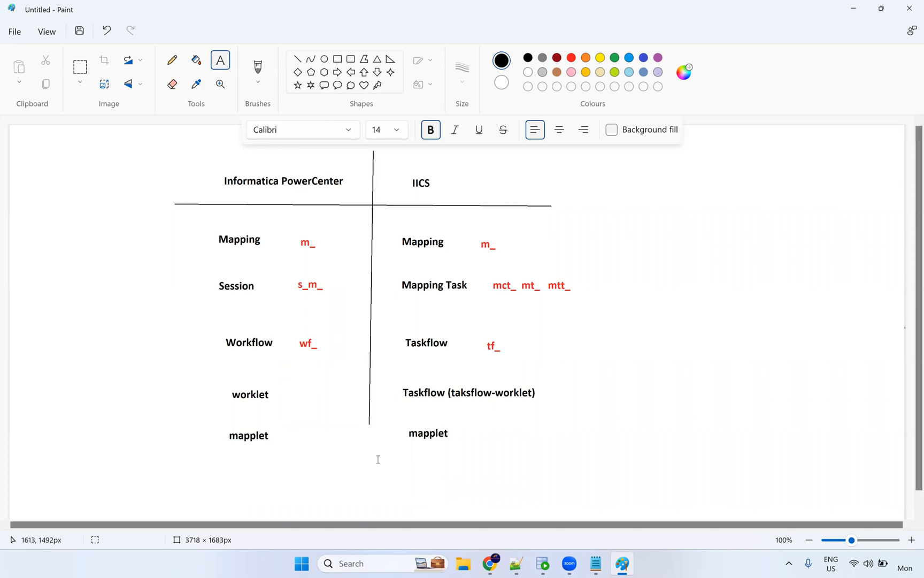
{"action": "left_click", "coordinate": [536, 476]}
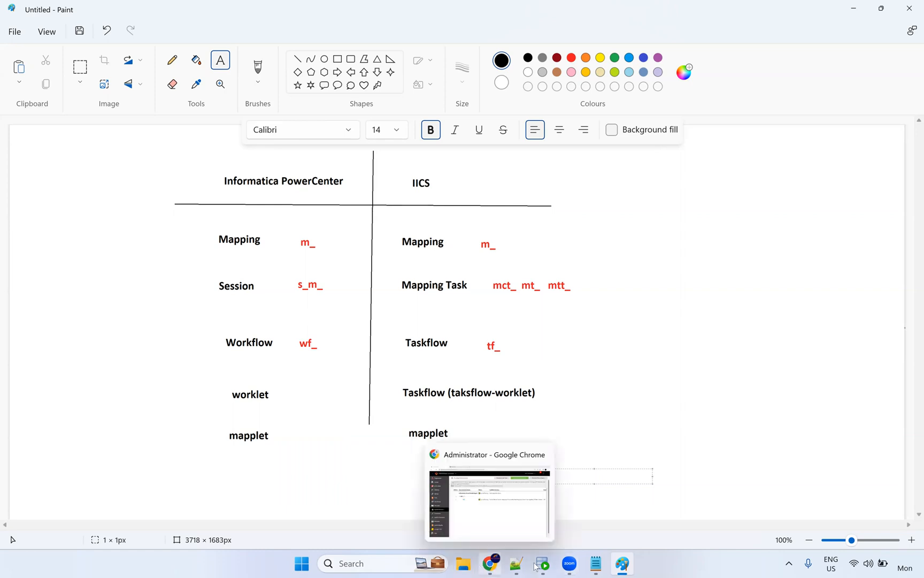
Bring the Taskflow notes forward and highlight the Linear taskflow line.
{"action": "left_click", "coordinate": [595, 563]}
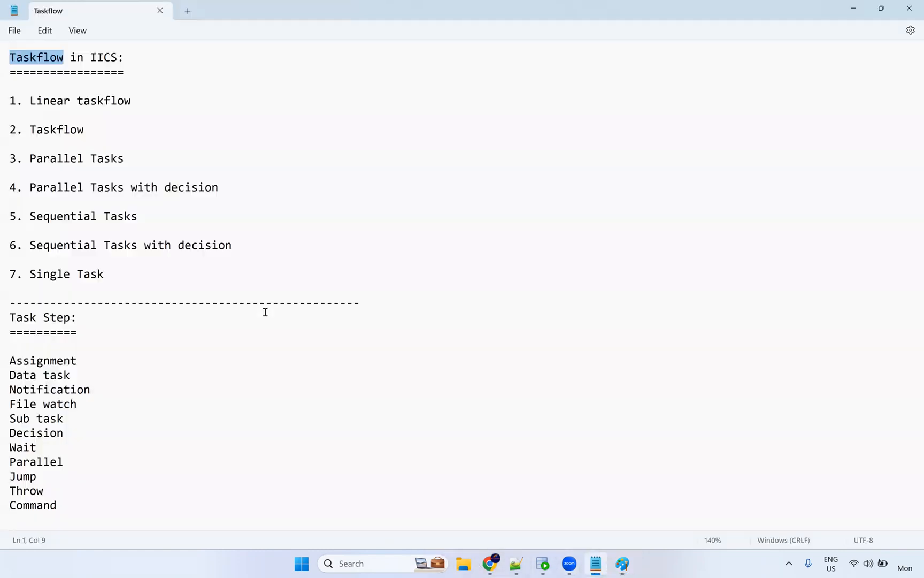
{"action": "left_click_drag", "start_coordinate": [126, 274], "coordinate": [5, 99]}
{"action": "left_click", "coordinate": [313, 164]}
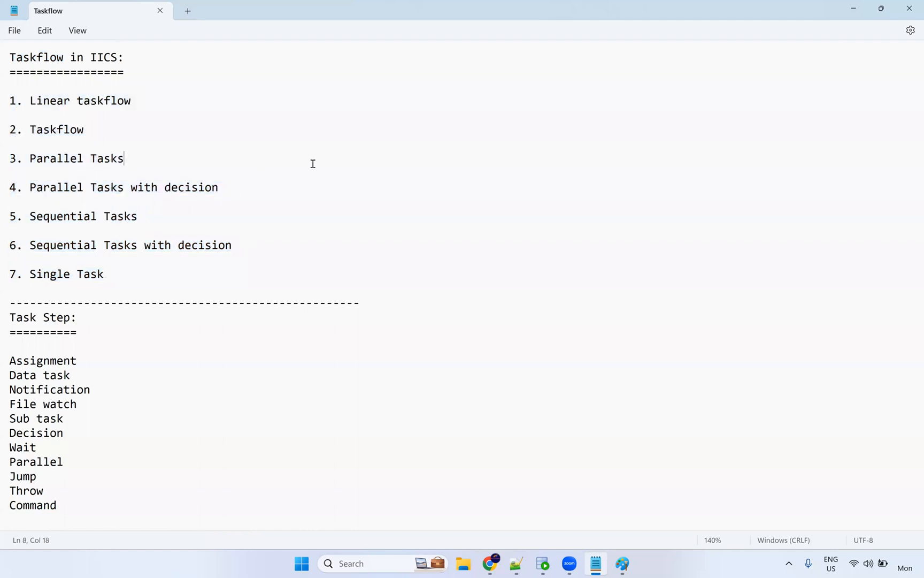
{"action": "scroll", "coordinate": [313, 164], "scroll_direction": "up", "scroll_amount": 4, "text": "ctrl"}
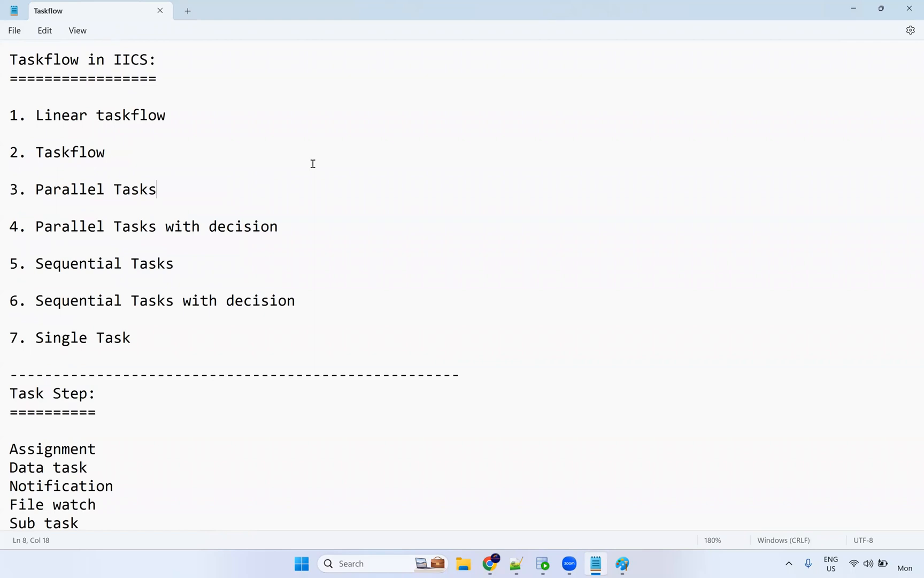
{"action": "triple_click", "coordinate": [10, 119]}
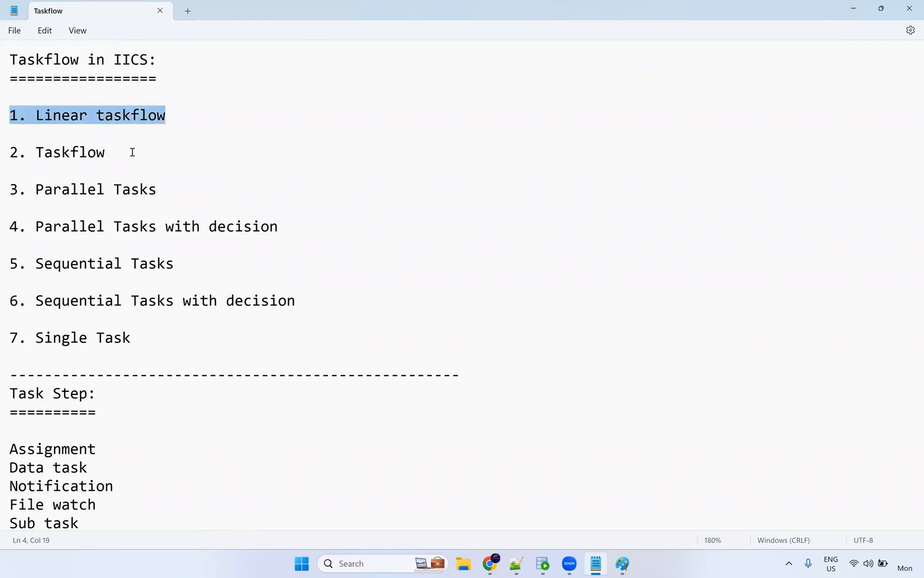
Highlight Linear taskflow, 2. Taskflow, and items 3 to 7 of the taskflow types list.
{"action": "left_click_drag", "start_coordinate": [154, 344], "coordinate": [5, 194]}
{"action": "left_click_drag", "start_coordinate": [189, 117], "coordinate": [5, 116]}
{"action": "left_click_drag", "start_coordinate": [132, 339], "coordinate": [11, 184]}
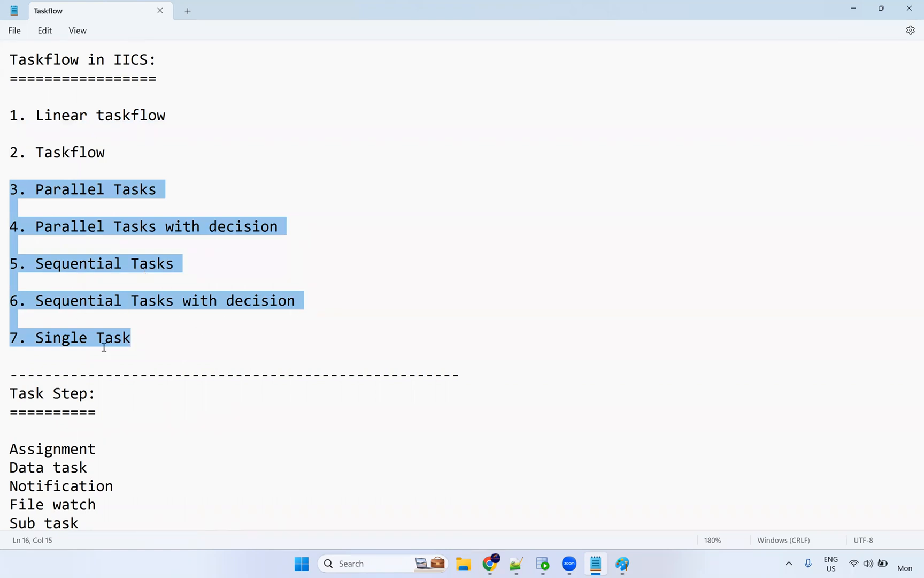
{"action": "left_click_drag", "start_coordinate": [145, 338], "coordinate": [10, 186]}
{"action": "triple_click", "coordinate": [163, 116]}
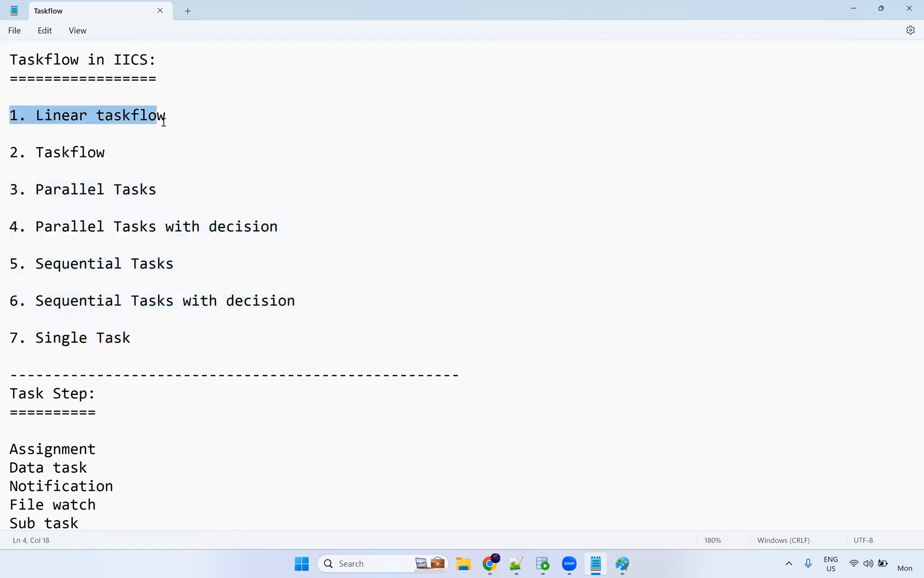
{"action": "triple_click", "coordinate": [15, 156]}
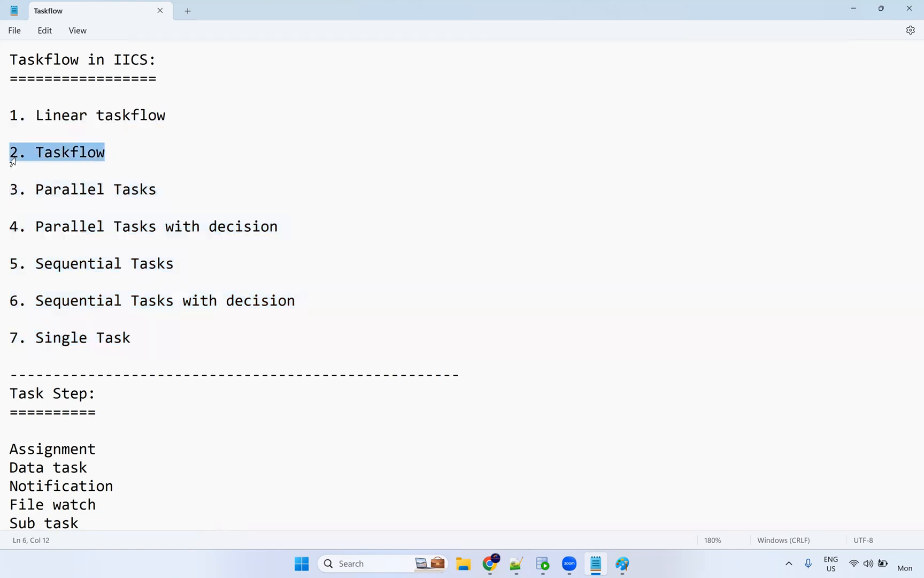
{"action": "left_click_drag", "start_coordinate": [25, 180], "coordinate": [132, 343]}
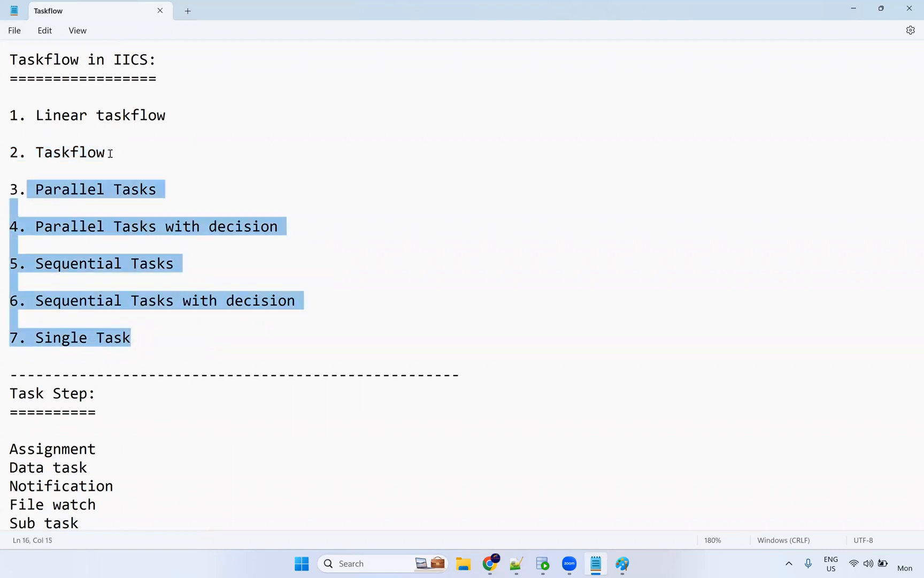
{"action": "triple_click", "coordinate": [6, 155]}
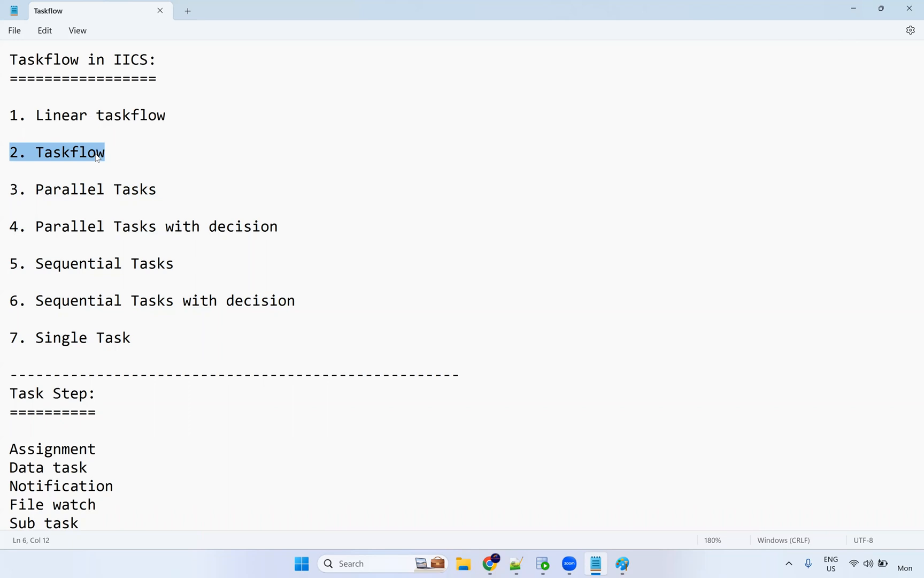
Highlight the Assignment and Notification steps in the task step list.
{"action": "scroll", "coordinate": [195, 212], "scroll_direction": "down", "scroll_amount": 3}
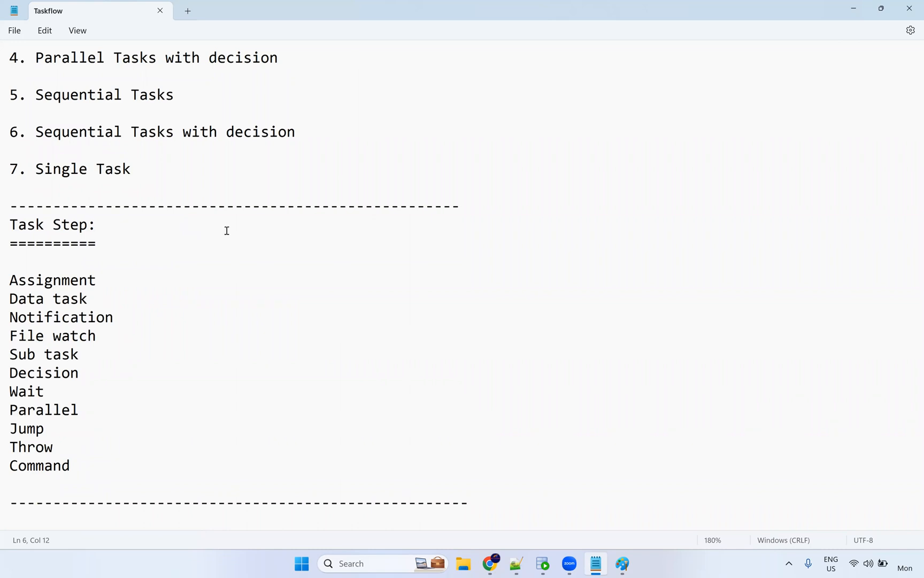
{"action": "left_click", "coordinate": [122, 283]}
{"action": "left_click_drag", "start_coordinate": [75, 281], "coordinate": [88, 303]}
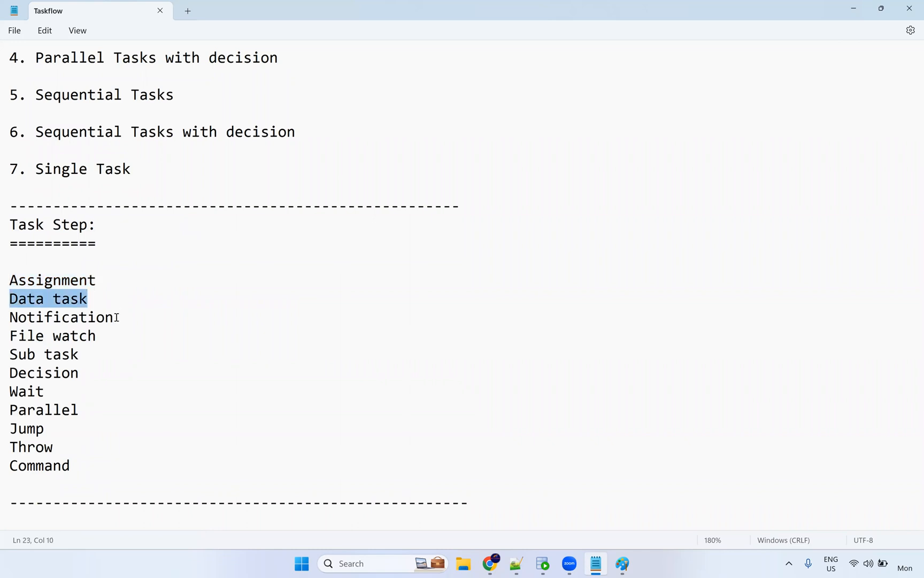
{"action": "double_click", "coordinate": [5, 319]}
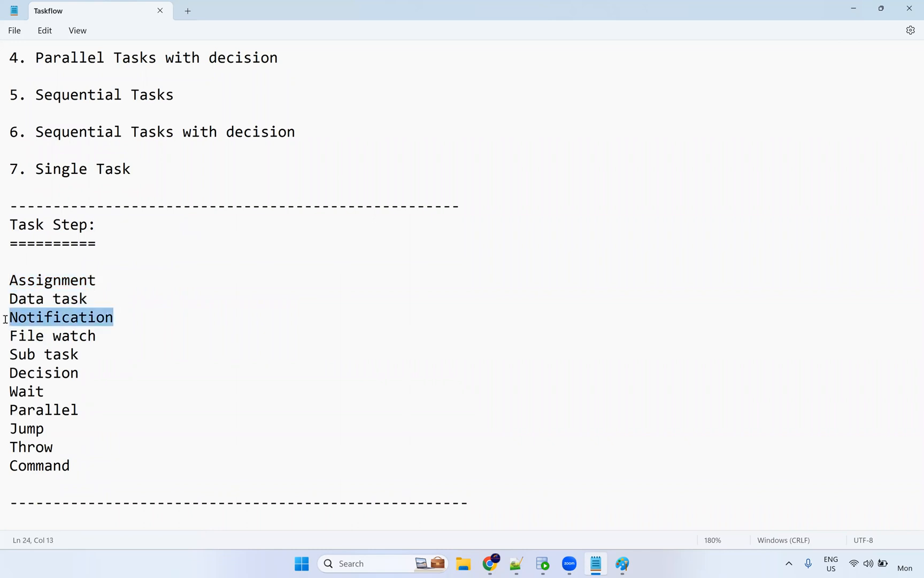
Append '- Email' to the Notification line and save the notes.
{"action": "left_click", "coordinate": [148, 308]}
{"action": "type", "text": "- "}
{"action": "type", "text": "Eami"}
{"action": "key", "text": "BackSpace"}
{"action": "key", "text": "BackSpace"}
{"action": "key", "text": "BackSpace"}
{"action": "type", "text": "mail"}
{"action": "key", "text": "ctrl+s"}
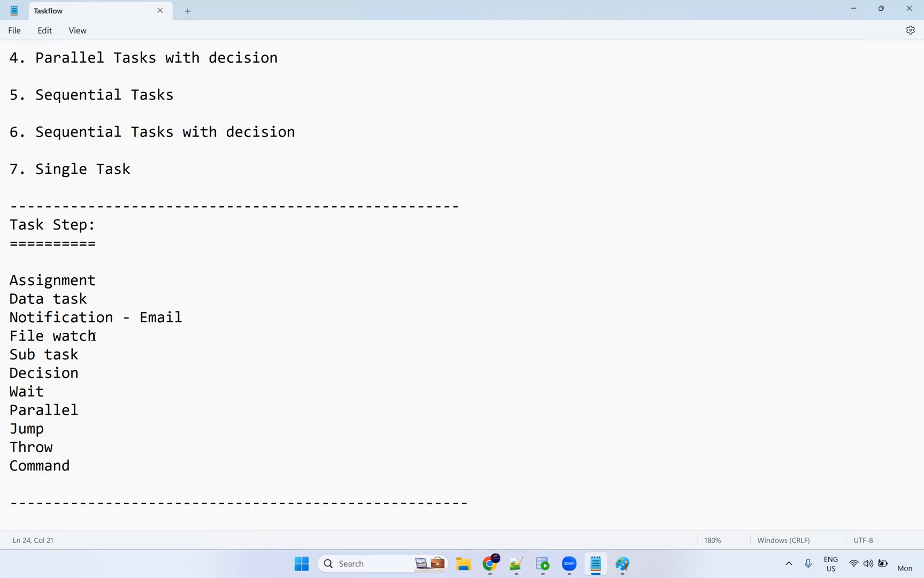
Highlight the File watch, Sub task, Wait, Parallel, Jump, Throw and Command steps.
{"action": "left_click", "coordinate": [92, 338]}
{"action": "left_click_drag", "start_coordinate": [76, 354], "coordinate": [6, 353]}
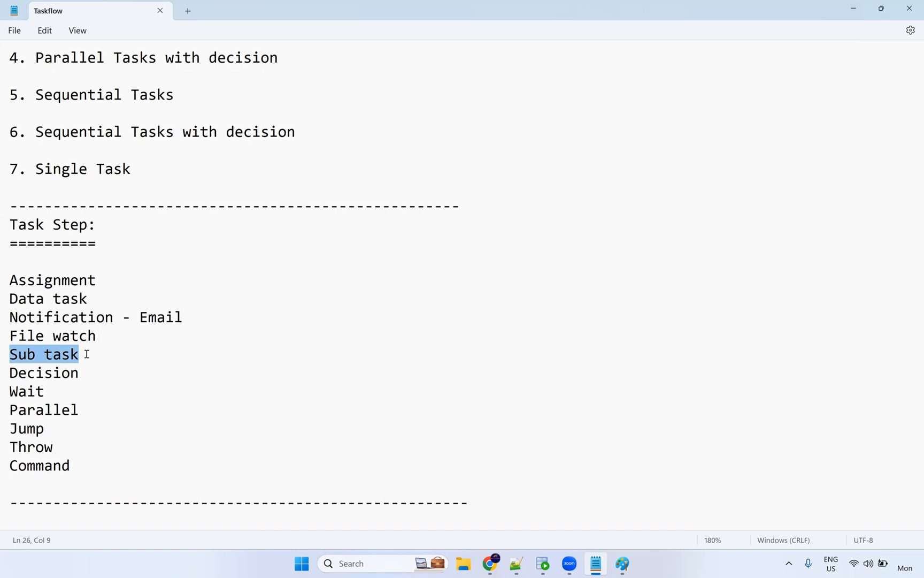
{"action": "left_click", "coordinate": [49, 395]}
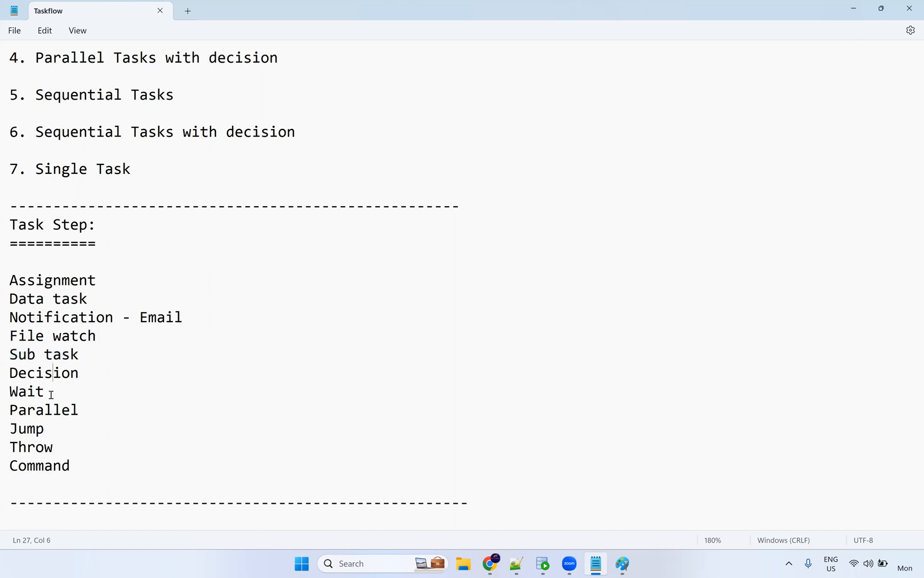
{"action": "left_click_drag", "start_coordinate": [6, 395], "coordinate": [80, 411]}
{"action": "left_click", "coordinate": [58, 434]}
{"action": "left_click_drag", "start_coordinate": [10, 433], "coordinate": [7, 433]}
{"action": "left_click_drag", "start_coordinate": [60, 451], "coordinate": [5, 449]}
{"action": "left_click_drag", "start_coordinate": [75, 459], "coordinate": [5, 460]}
{"action": "left_click", "coordinate": [60, 450]}
Highlight the Command step again, then select the whole list of task steps.
{"action": "left_click", "coordinate": [107, 464]}
{"action": "double_click", "coordinate": [5, 464]}
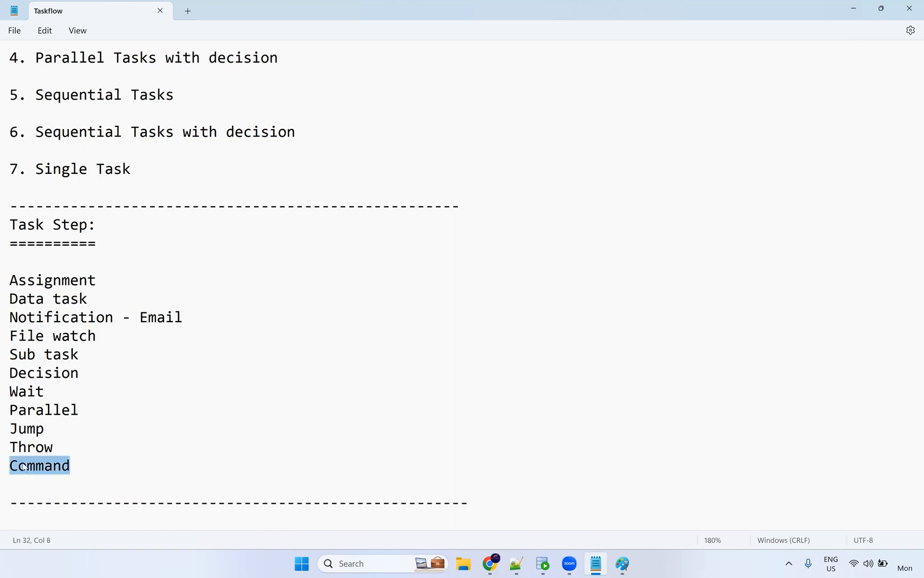
{"action": "left_click", "coordinate": [98, 471]}
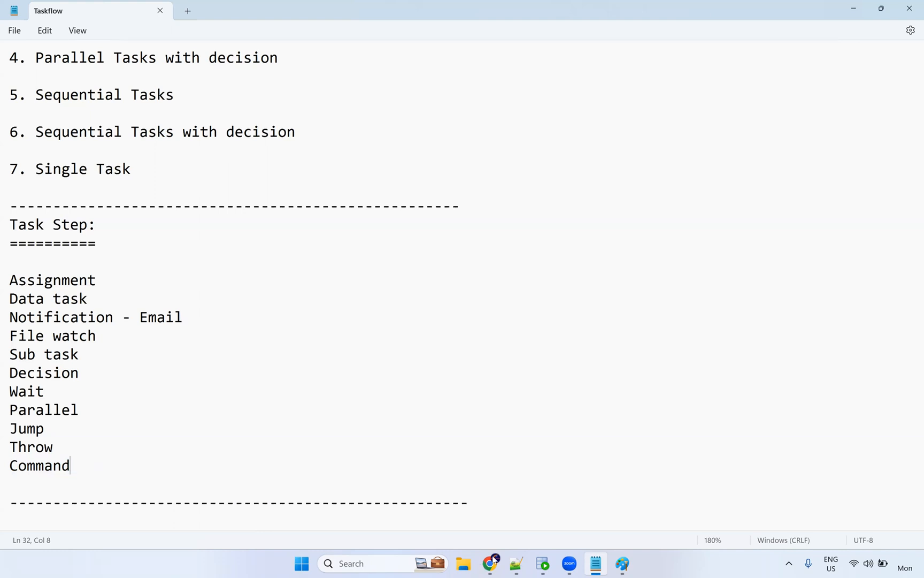
{"action": "mouse_move", "coordinate": [498, 563]}
{"action": "double_click", "coordinate": [5, 470]}
{"action": "left_click", "coordinate": [80, 470]}
{"action": "left_click", "coordinate": [5, 273], "text": "shift"}
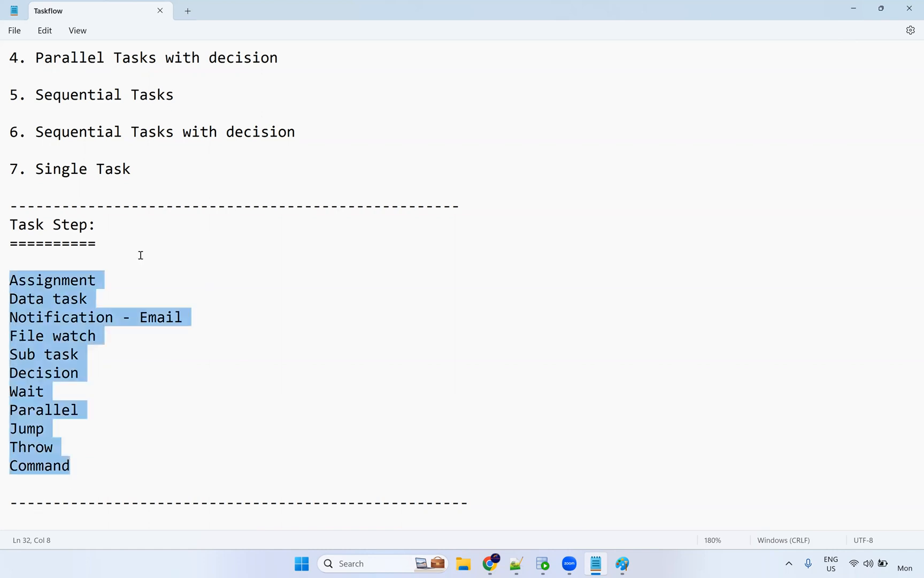
Select Linear taskflow, 2. Taskflow and Parallel Tasks in the types list, then return to Informatica.
{"action": "key", "text": "alt+Tab"}
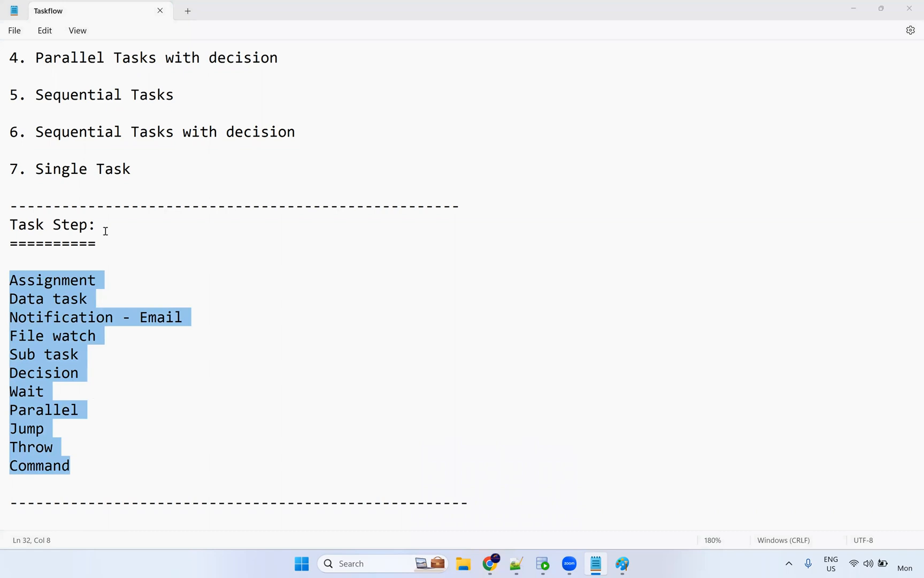
{"action": "scroll", "coordinate": [133, 137], "scroll_direction": "up", "scroll_amount": 3}
{"action": "left_click_drag", "start_coordinate": [171, 117], "coordinate": [6, 114]}
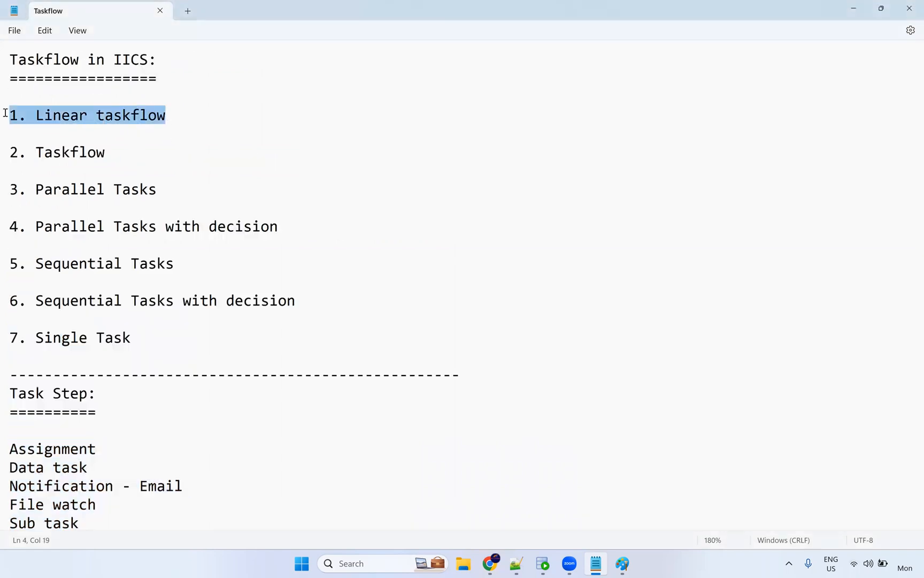
{"action": "left_click_drag", "start_coordinate": [87, 300], "coordinate": [132, 338]}
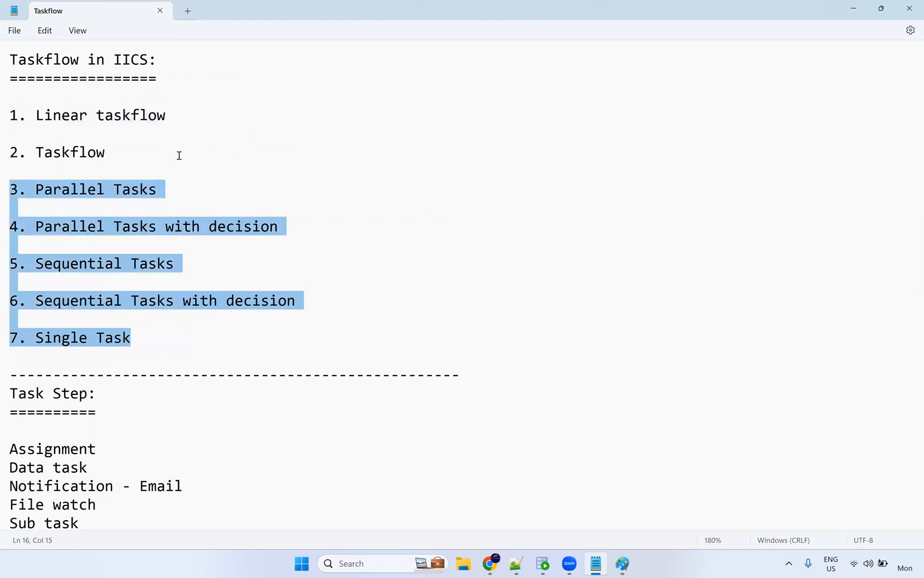
{"action": "left_click", "coordinate": [5, 117]}
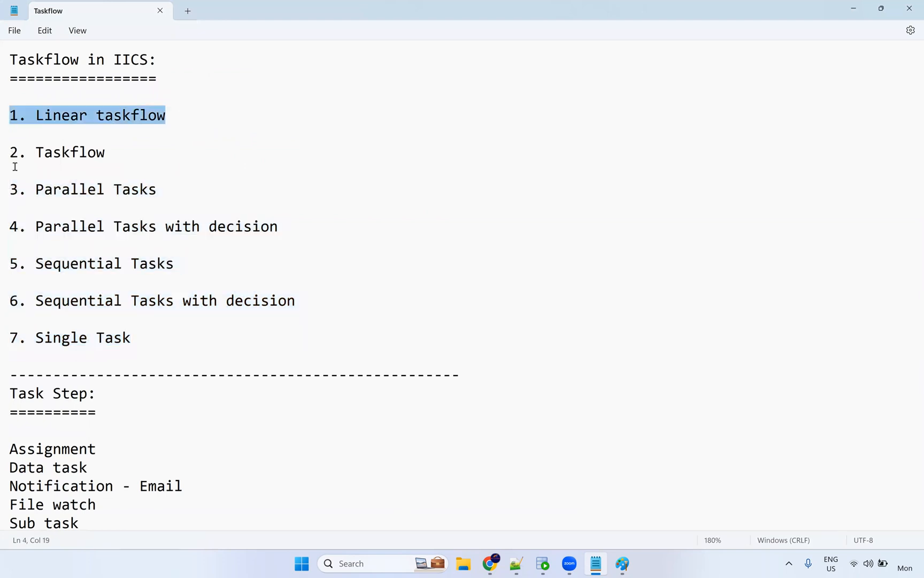
{"action": "triple_click", "coordinate": [13, 189]}
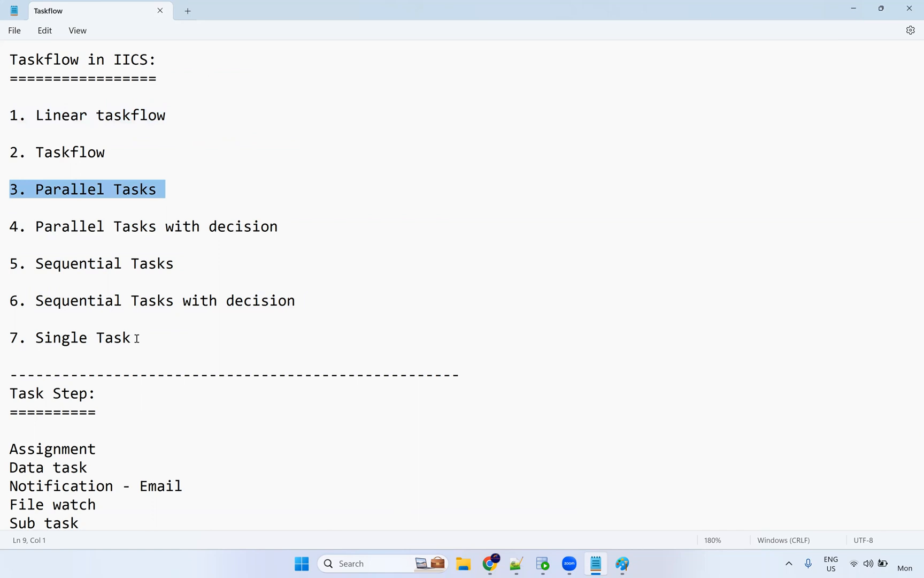
{"action": "left_click", "coordinate": [156, 209]}
{"action": "left_click", "coordinate": [5, 153]}
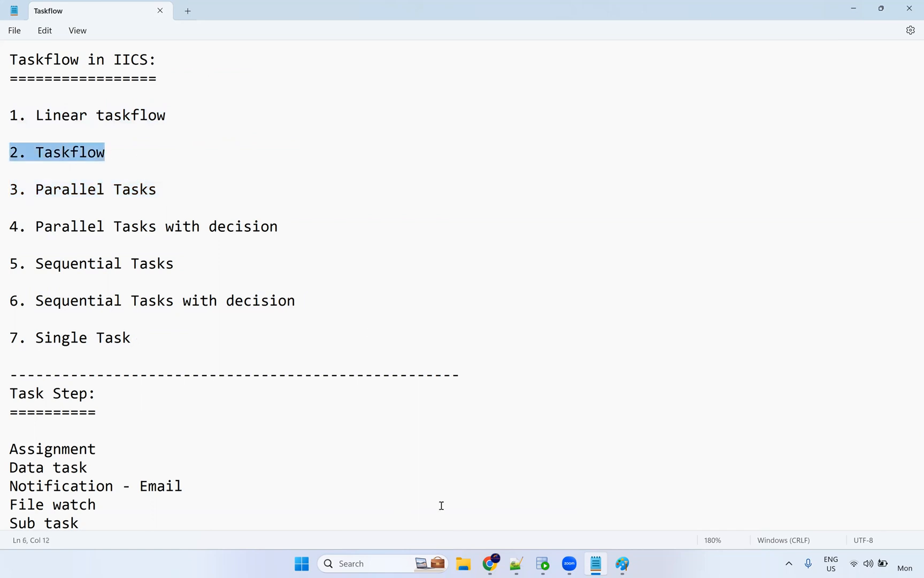
{"action": "left_click", "coordinate": [491, 565]}
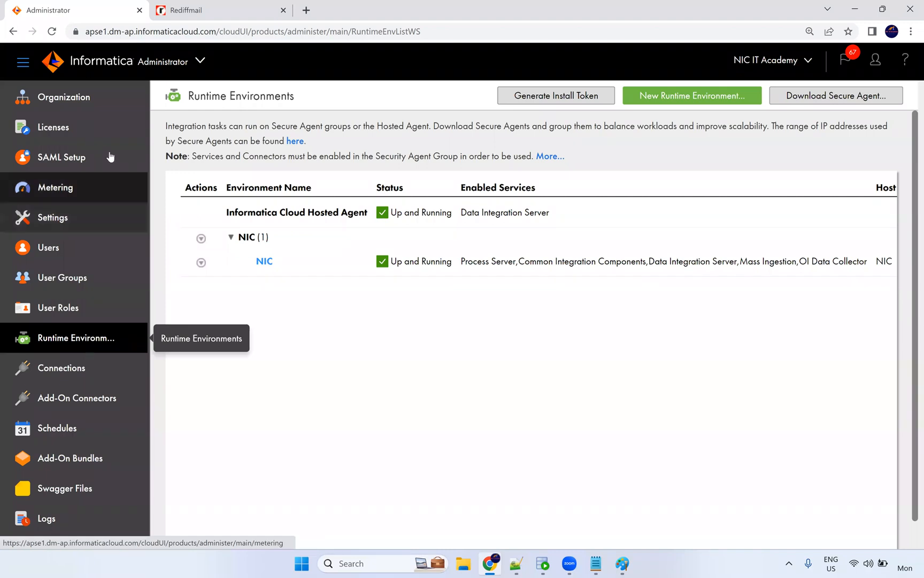
Open Data Integration and browse the NiC IT Academy project's Dev folder, then back out.
{"action": "left_click", "coordinate": [199, 62]}
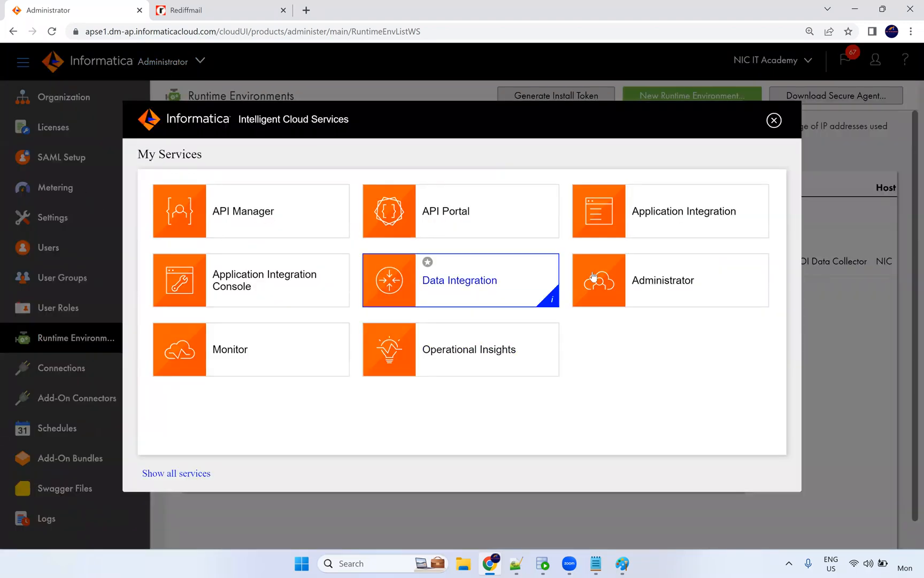
{"action": "left_click", "coordinate": [493, 281]}
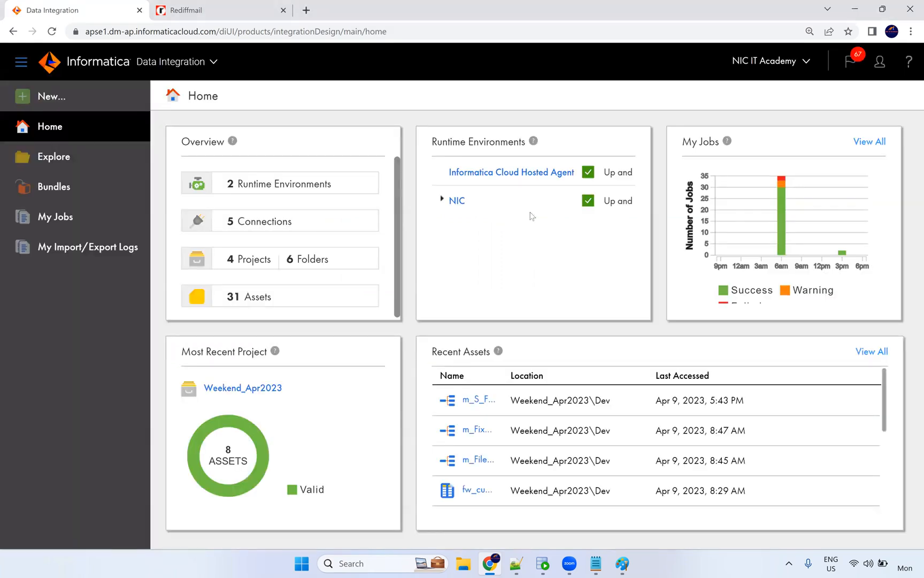
{"action": "left_click", "coordinate": [50, 160]}
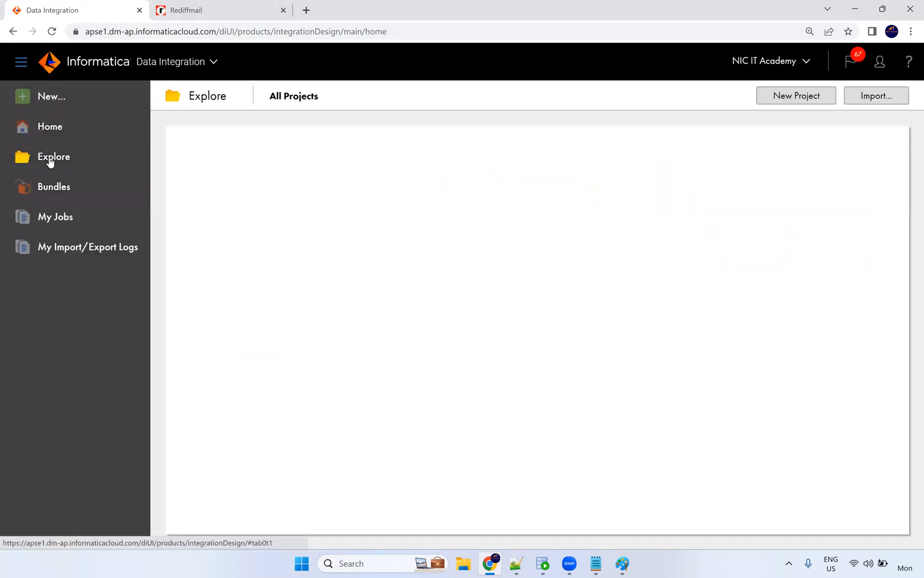
{"action": "left_click", "coordinate": [271, 251]}
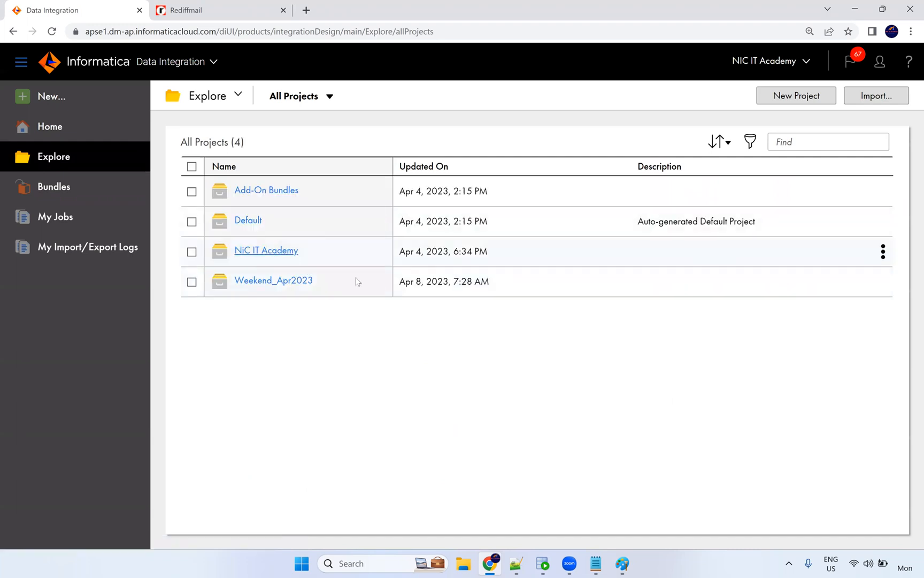
{"action": "left_click", "coordinate": [244, 193]}
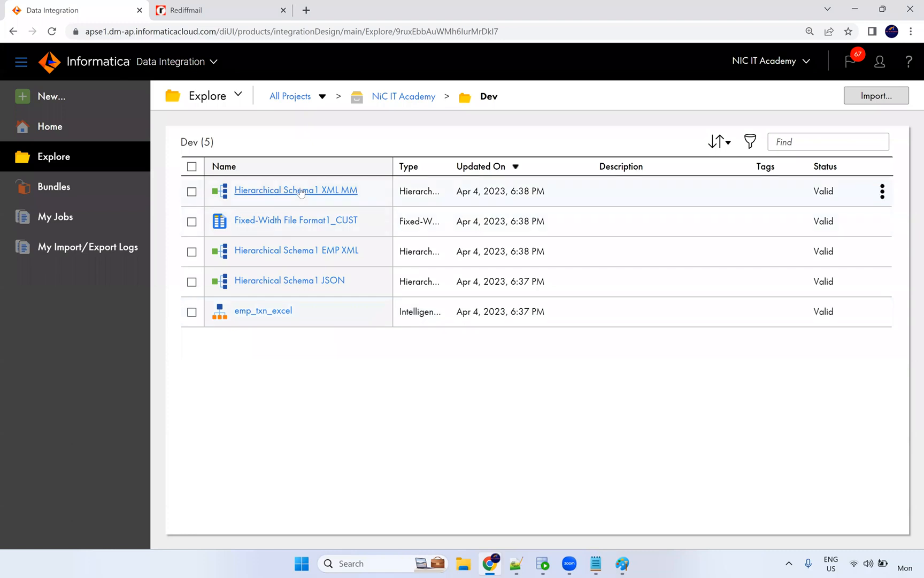
{"action": "left_click", "coordinate": [405, 98]}
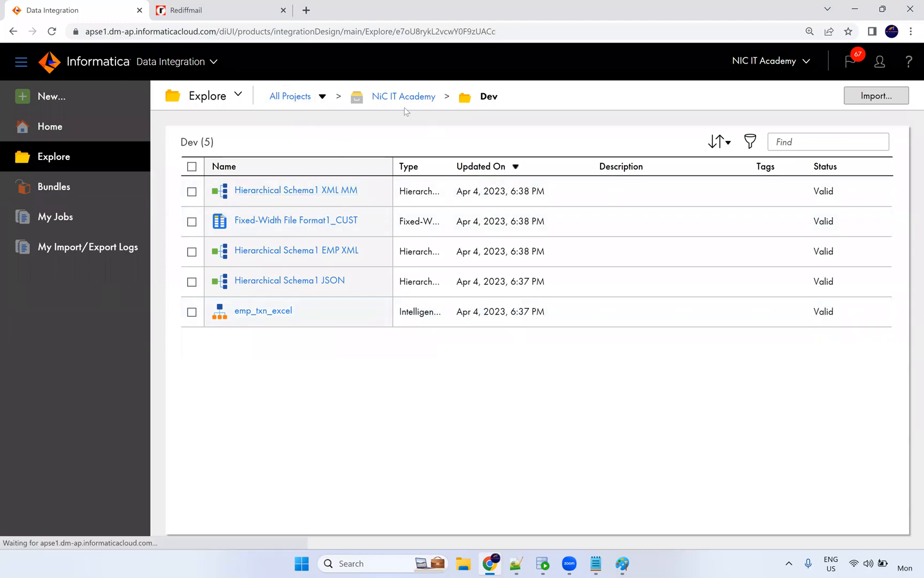
{"action": "left_click", "coordinate": [291, 98]}
In Weekend_Apr2023 > Dev, copy the m_Fixed_width_file_Customer name and start a new asset.
{"action": "left_click", "coordinate": [253, 282]}
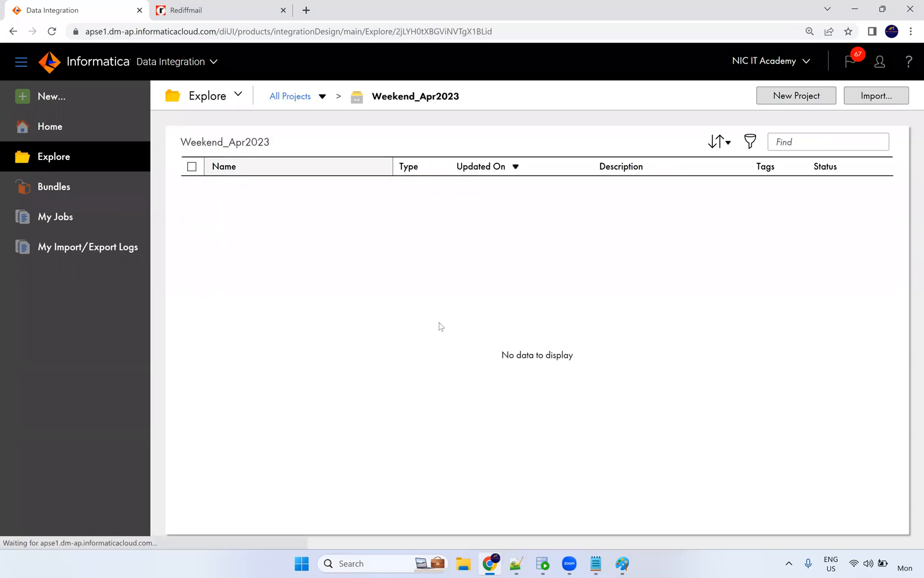
{"action": "left_click", "coordinate": [235, 250]}
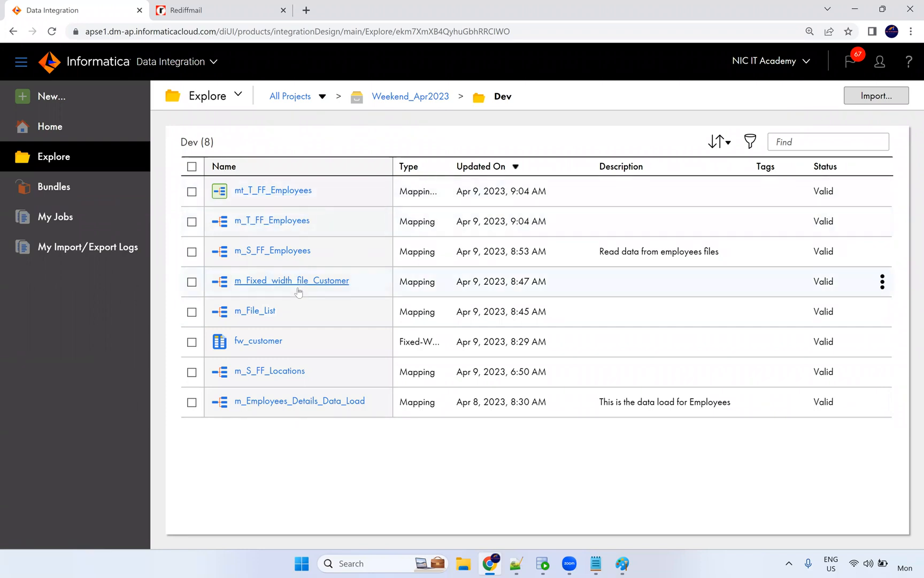
{"action": "left_click", "coordinate": [365, 283]}
{"action": "left_click_drag", "start_coordinate": [366, 284], "coordinate": [234, 281]}
{"action": "key", "text": "ctrl+c"}
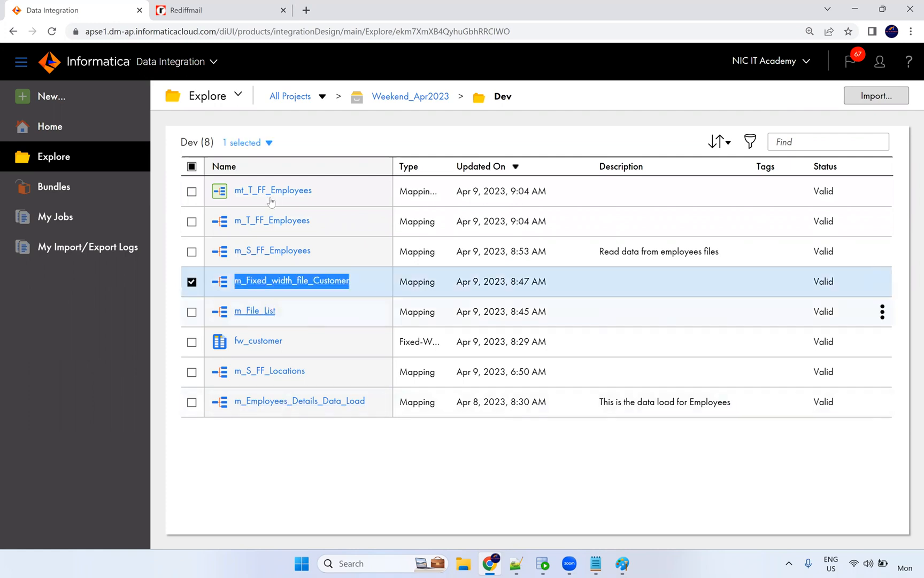
{"action": "left_click", "coordinate": [51, 96]}
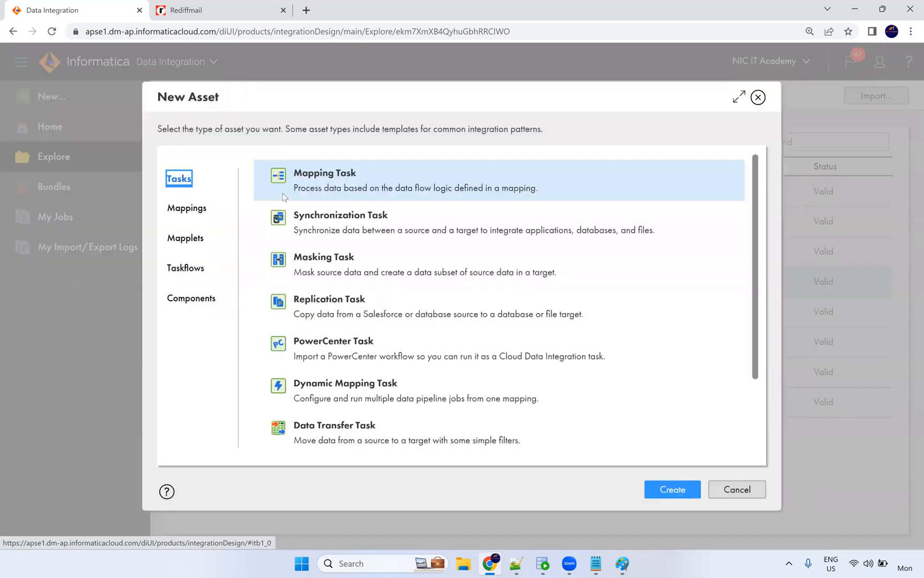
Start a mapping task named mt_Fixed_width_file_Customer that runs on the NIC runtime.
{"action": "left_click", "coordinate": [649, 484]}
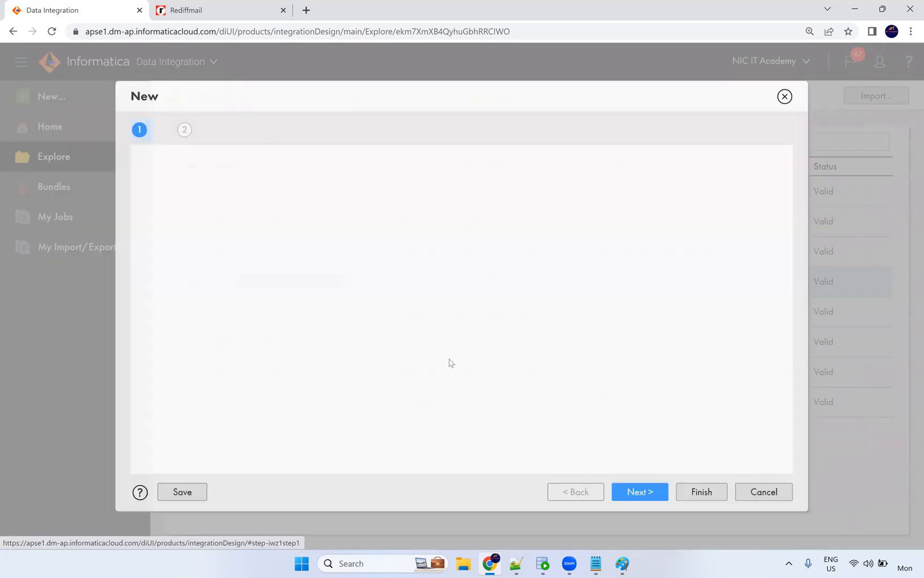
{"action": "left_click_drag", "start_coordinate": [314, 186], "coordinate": [241, 191]}
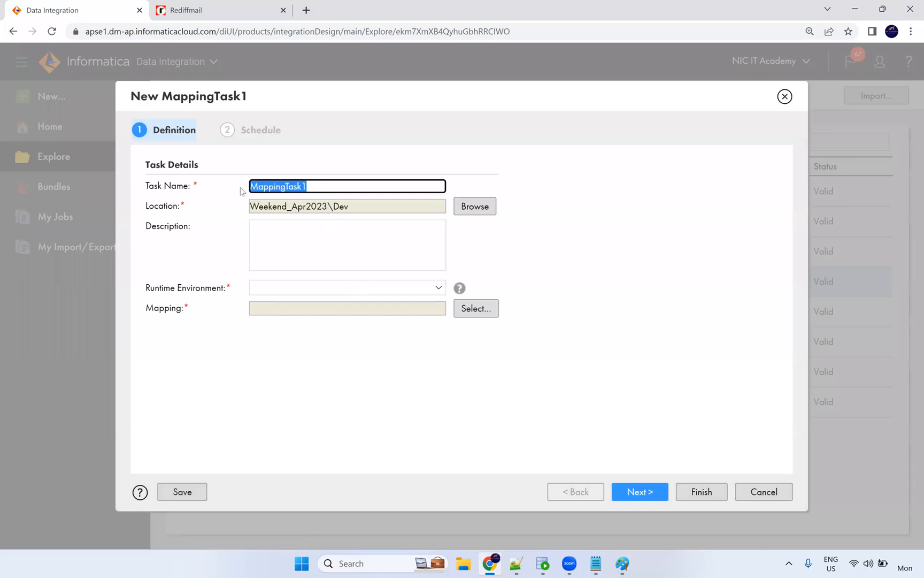
{"action": "key", "text": "ctrl+v"}
{"action": "key", "text": "Home"}
{"action": "type", "text": "m"}
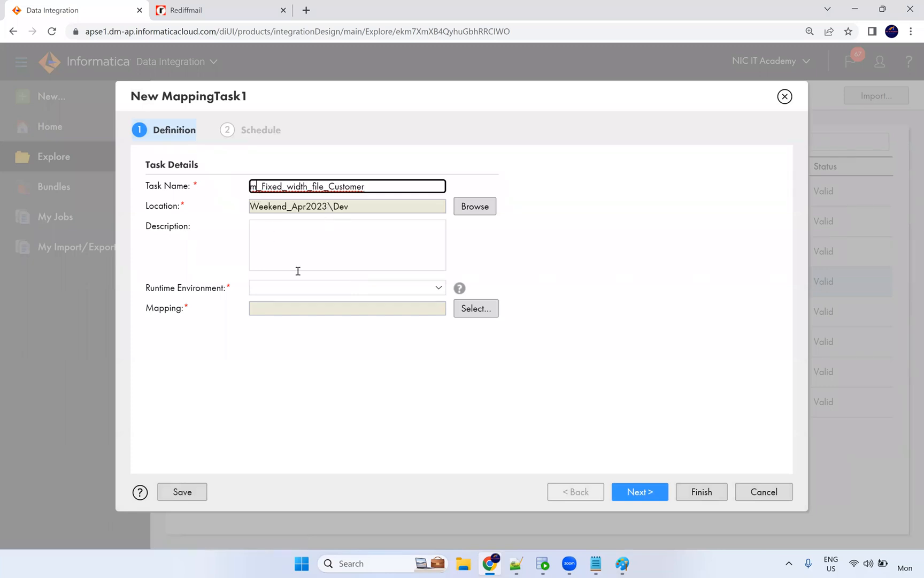
{"action": "type", "text": "t"}
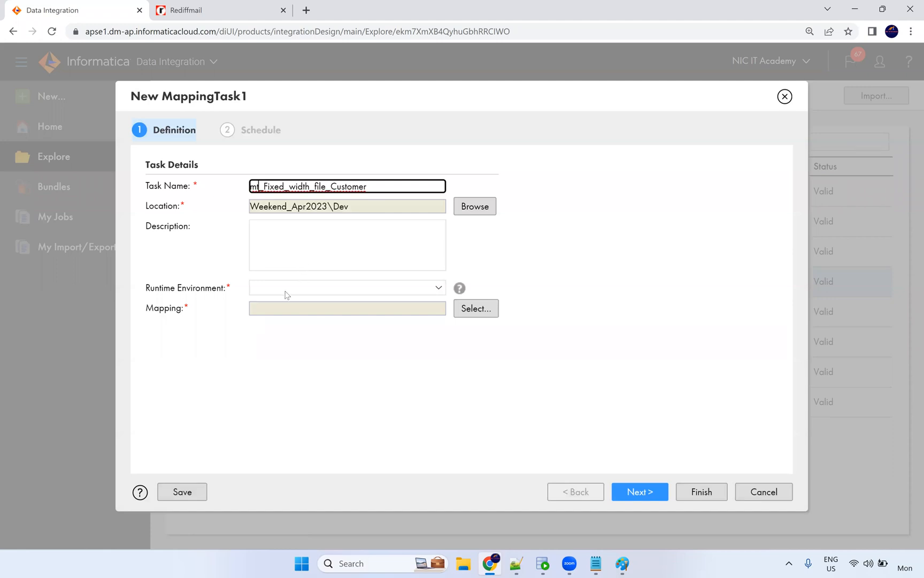
{"action": "left_click", "coordinate": [289, 292]}
{"action": "left_click", "coordinate": [291, 322]}
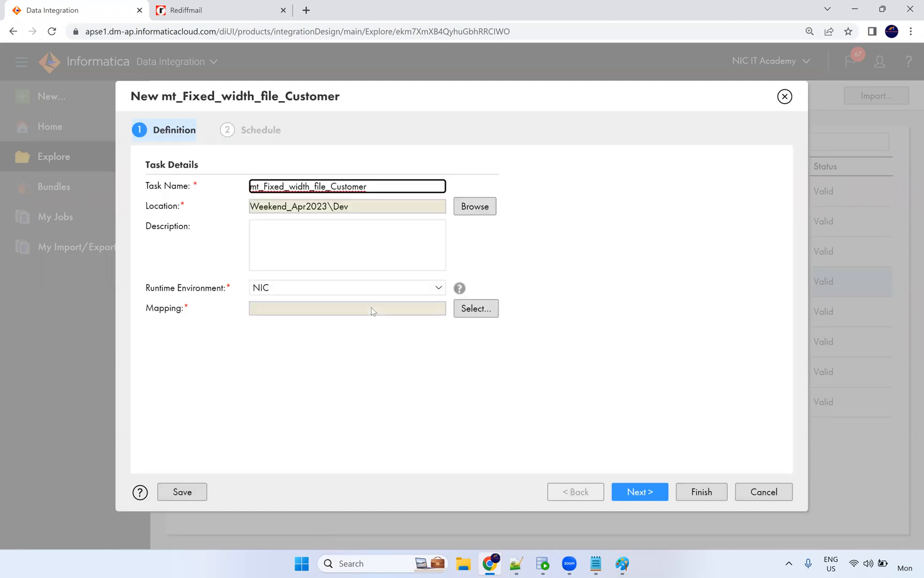
Assign mapping m_Fixed_width_file_Customer, finish the task, and return to the Dev folder.
{"action": "left_click", "coordinate": [469, 308]}
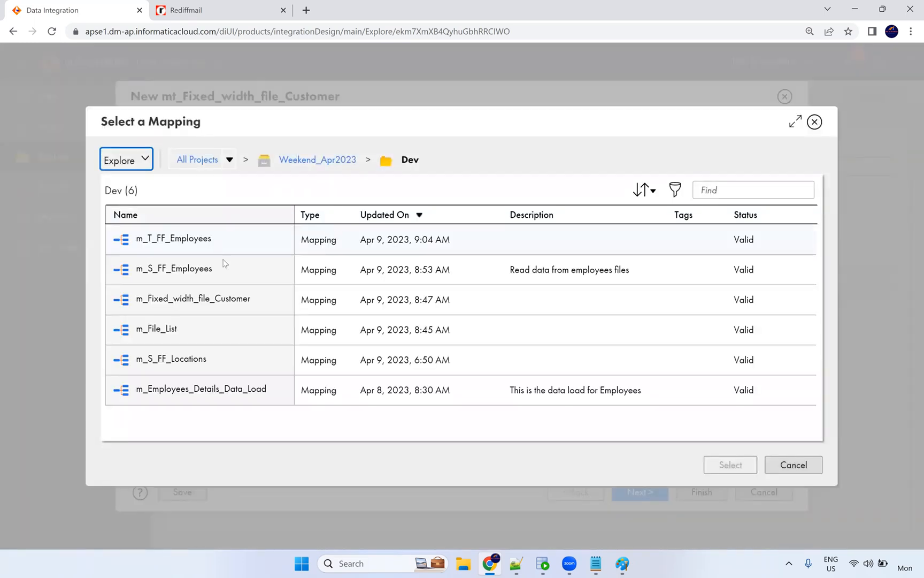
{"action": "left_click", "coordinate": [229, 308]}
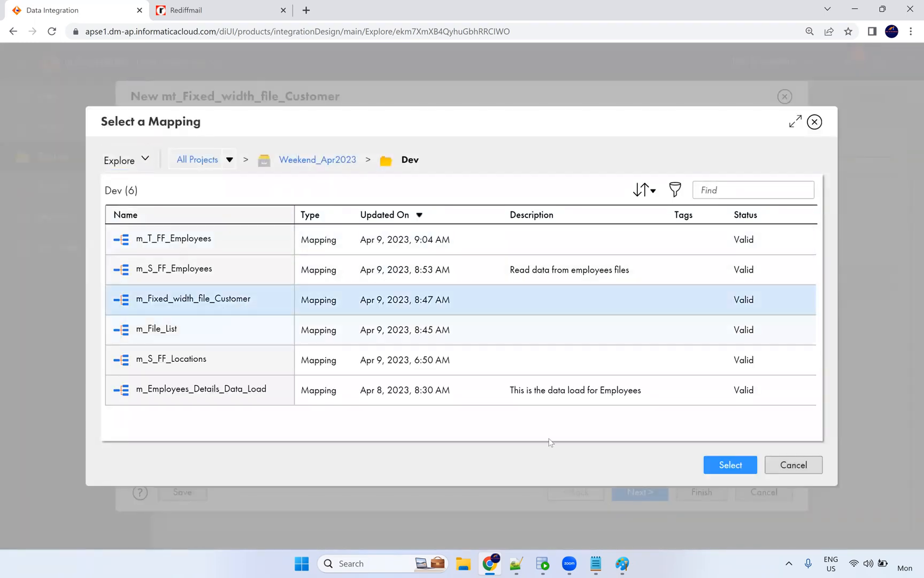
{"action": "left_click", "coordinate": [728, 465]}
{"action": "scroll", "coordinate": [567, 418], "scroll_direction": "down", "scroll_amount": 1}
{"action": "left_click", "coordinate": [639, 491]}
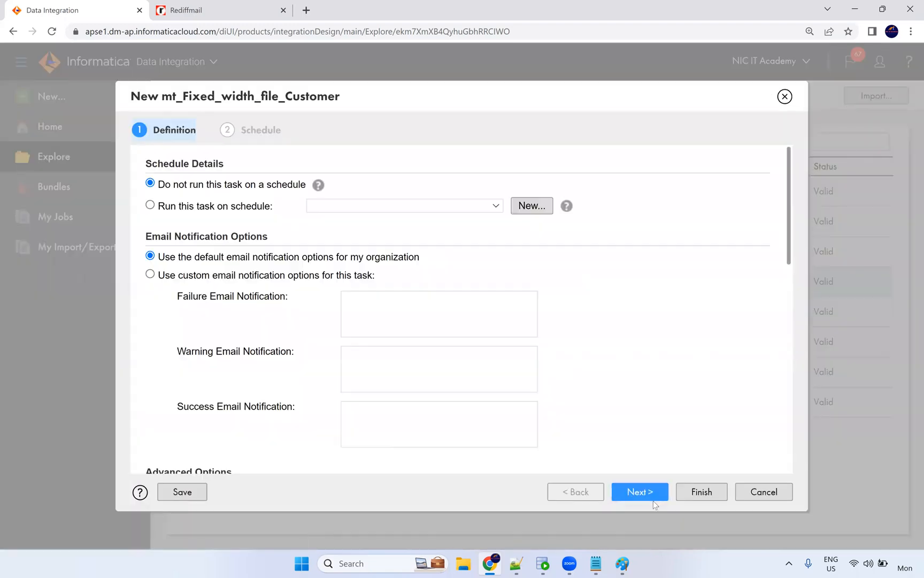
{"action": "scroll", "coordinate": [343, 316], "scroll_direction": "down", "scroll_amount": 15}
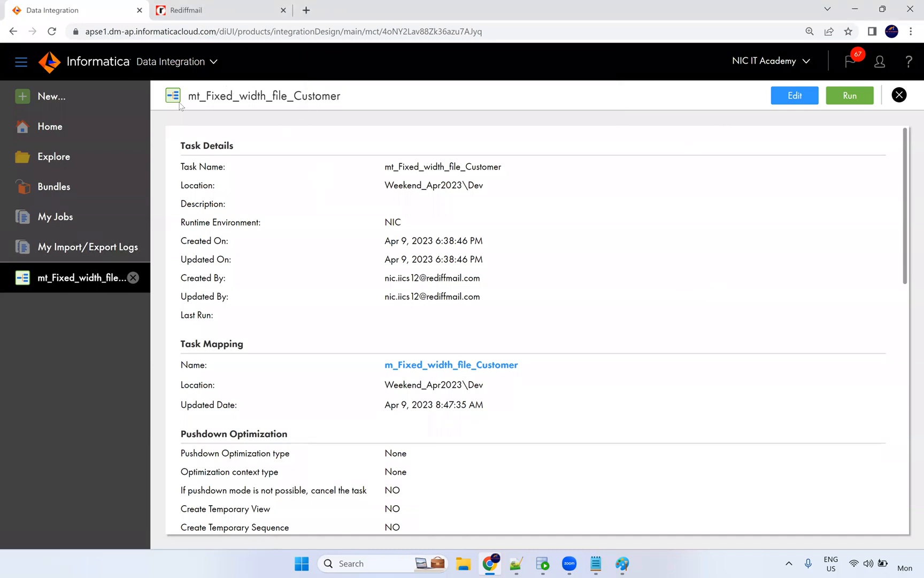
{"action": "left_click", "coordinate": [70, 163]}
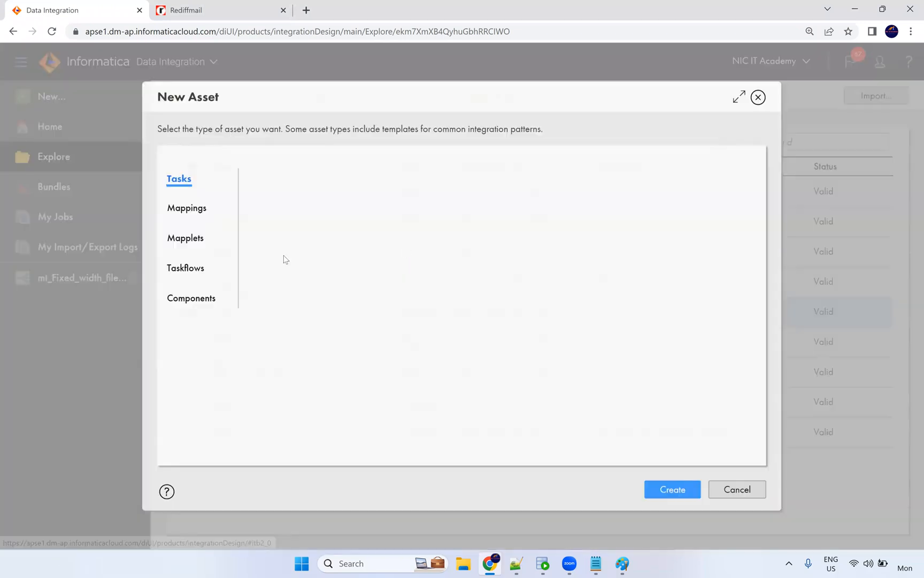
Start a new replication task from Oracle_Src, replicating only chosen objects.
{"action": "left_click", "coordinate": [80, 107]}
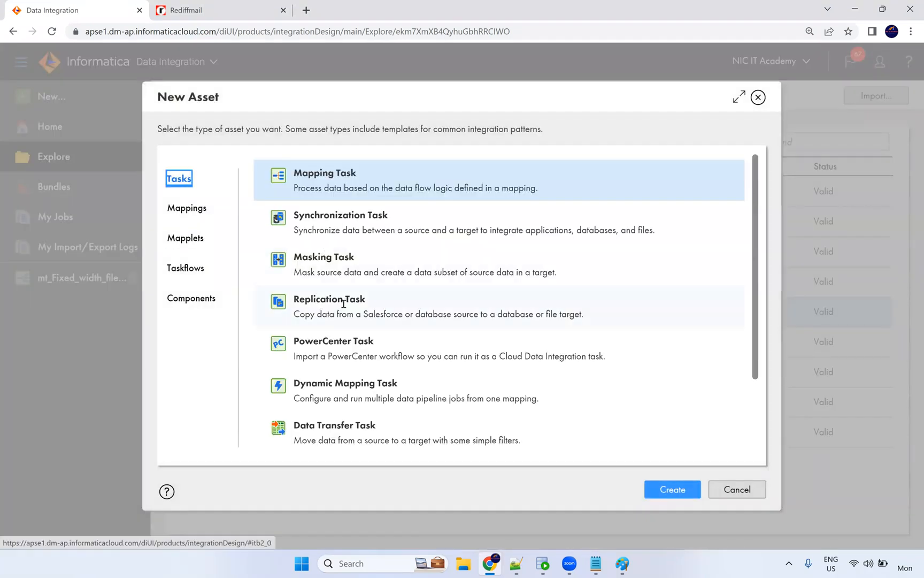
{"action": "left_click", "coordinate": [429, 324]}
{"action": "left_click", "coordinate": [673, 489]}
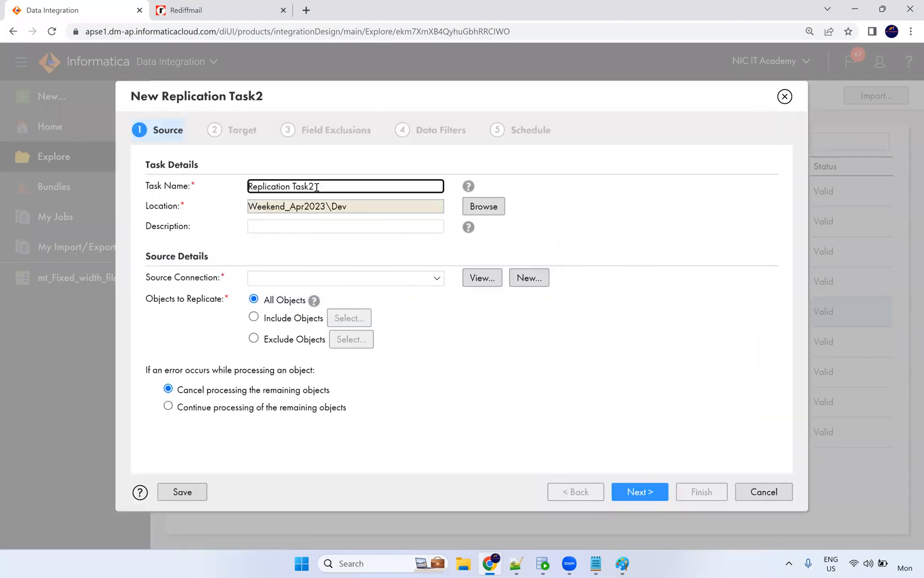
{"action": "left_click_drag", "start_coordinate": [317, 188], "coordinate": [228, 191]}
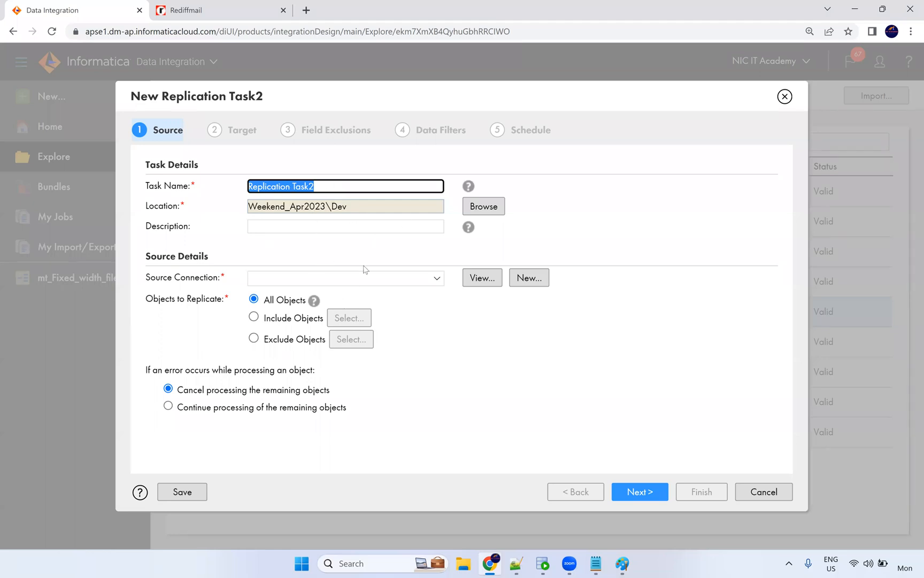
{"action": "left_click", "coordinate": [355, 283]}
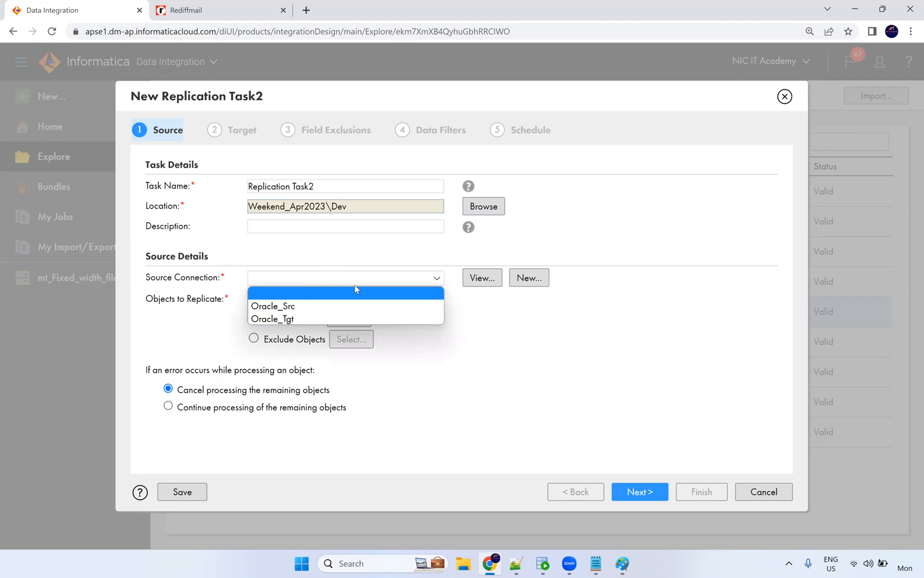
{"action": "left_click", "coordinate": [332, 306]}
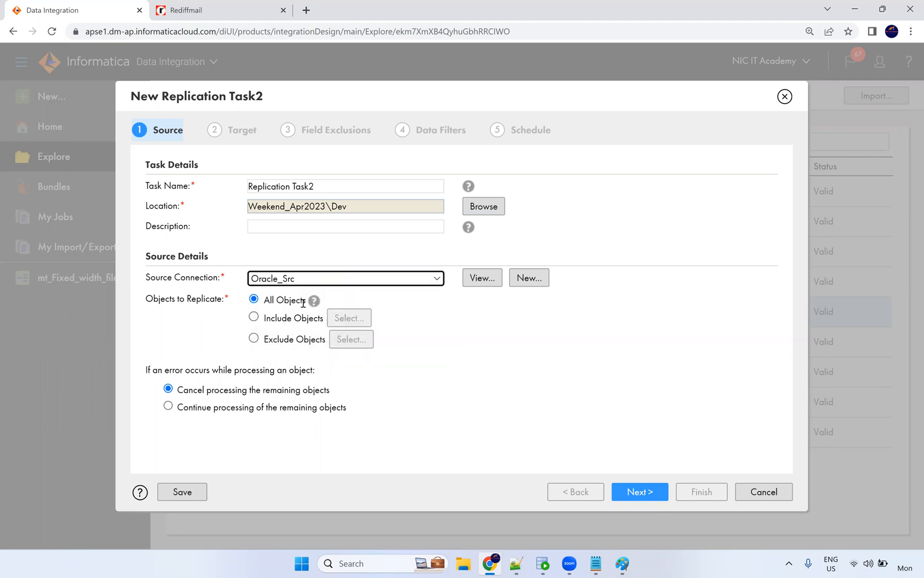
{"action": "left_click", "coordinate": [254, 317]}
{"action": "left_click", "coordinate": [349, 317]}
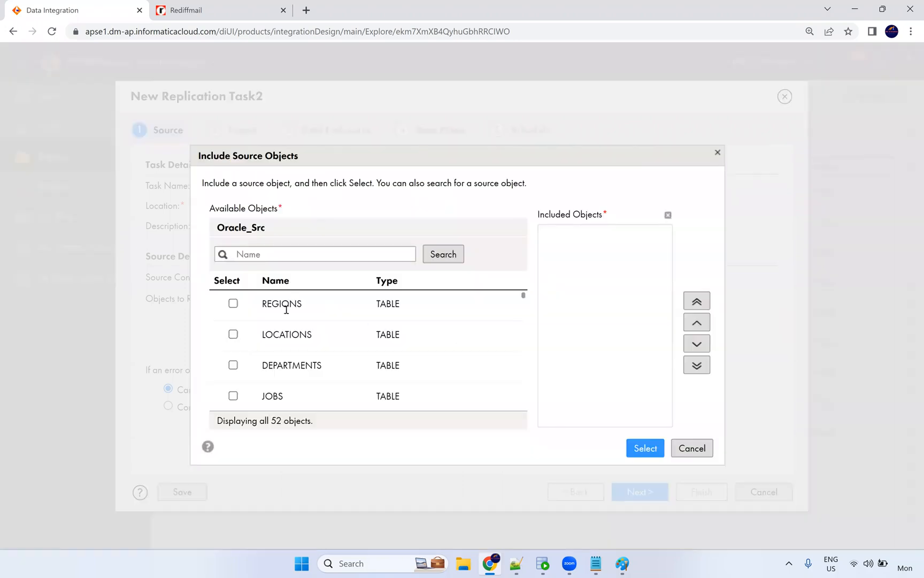
Include the REGIONS and LOCATIONS tables as source objects and continue to the target step.
{"action": "left_click", "coordinate": [285, 304]}
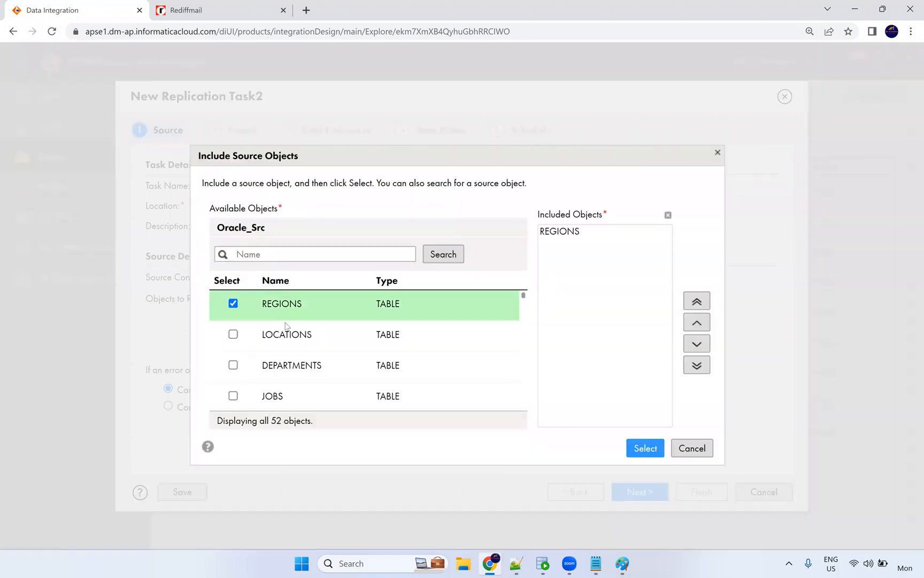
{"action": "left_click", "coordinate": [288, 332]}
{"action": "left_click", "coordinate": [642, 447]}
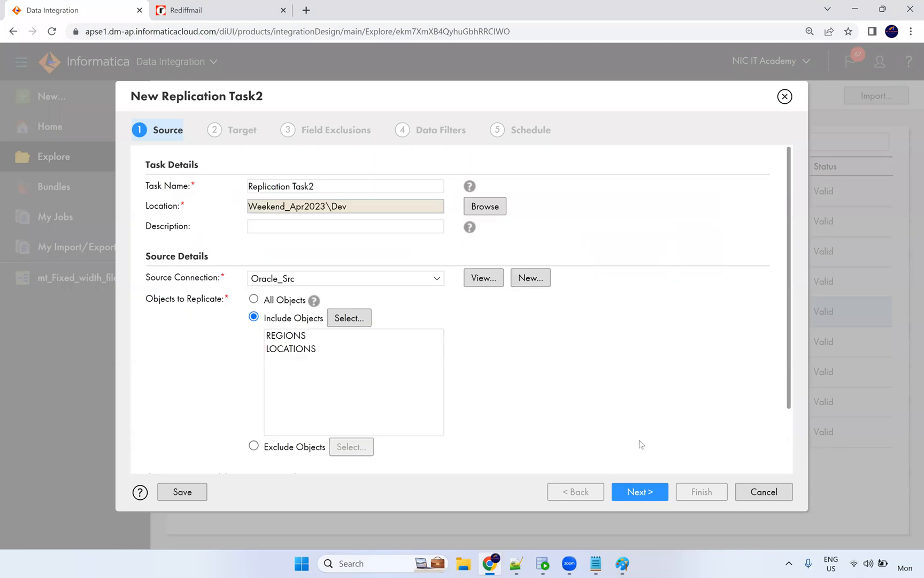
{"action": "left_click", "coordinate": [635, 493]}
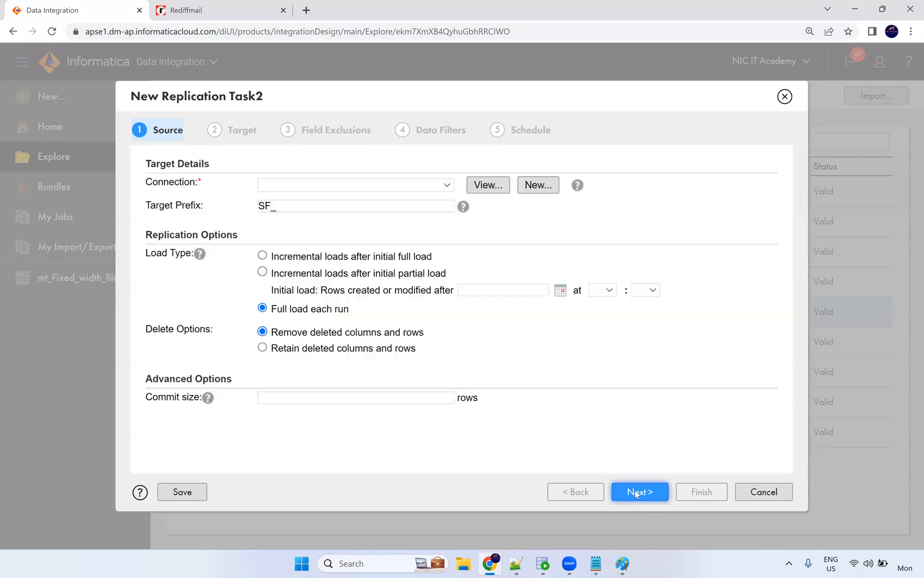
Set the target connection to Oracle_Tgt and the target prefix to RepT_.
{"action": "left_click", "coordinate": [300, 188]}
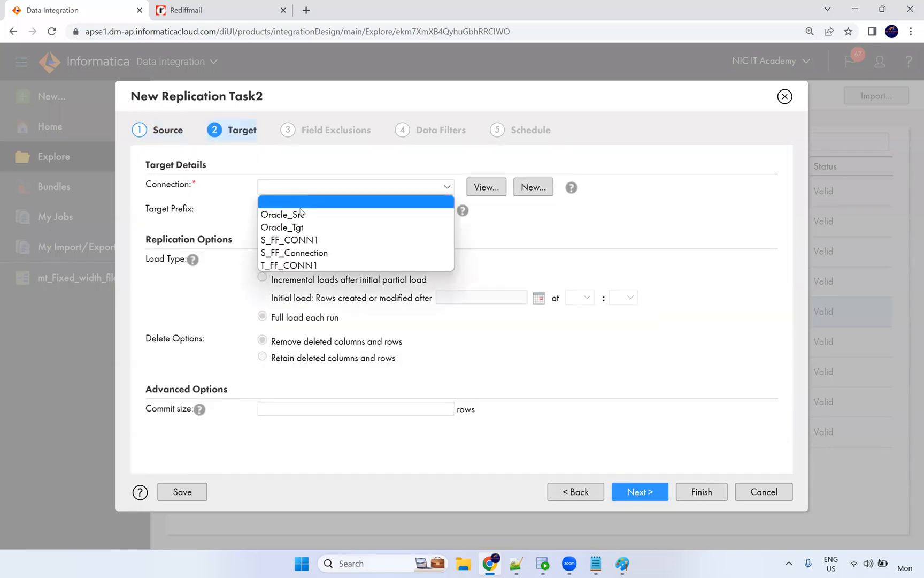
{"action": "left_click", "coordinate": [304, 229]}
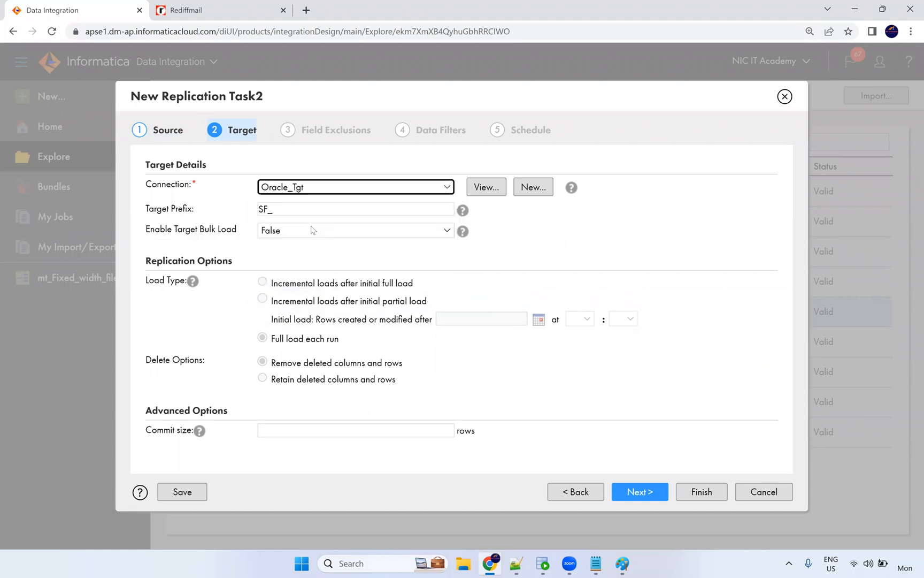
{"action": "left_click", "coordinate": [281, 210]}
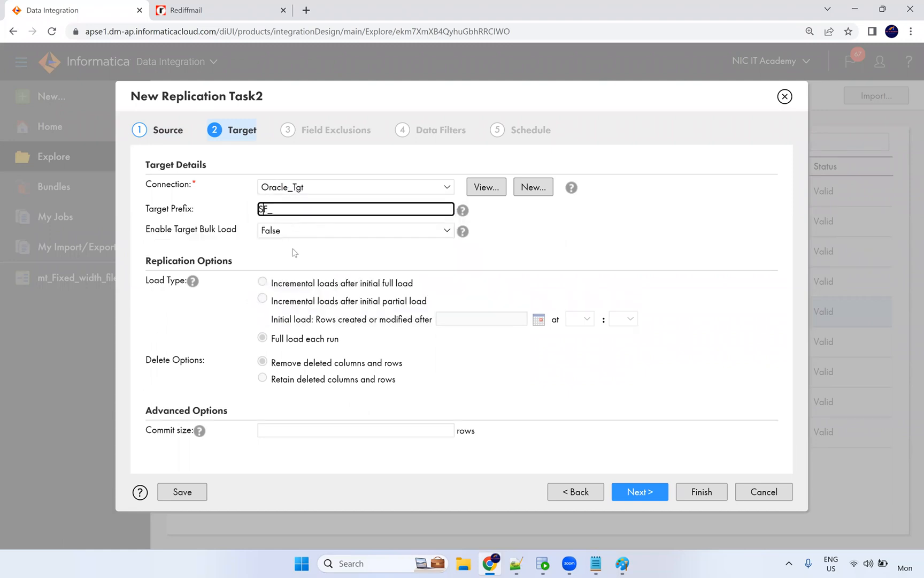
{"action": "key", "text": "BackSpace"}
{"action": "type", "text": "Re"}
{"action": "type", "text": "pF"}
{"action": "type", "text": "T"}
{"action": "key", "text": "BackSpace"}
{"action": "left_click", "coordinate": [283, 316]}
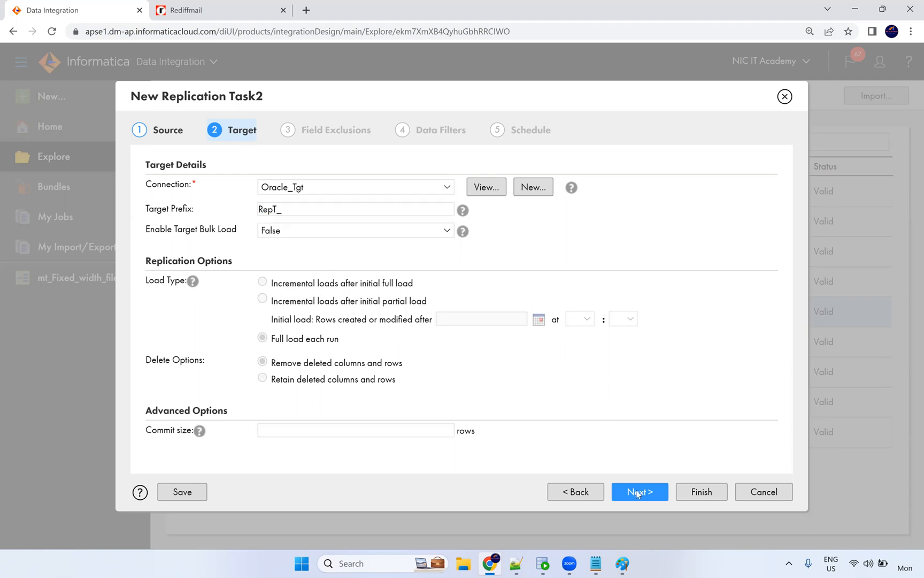
Skip past field exclusions, data filters and schedule, and save Replication Task2.
{"action": "left_click", "coordinate": [653, 494]}
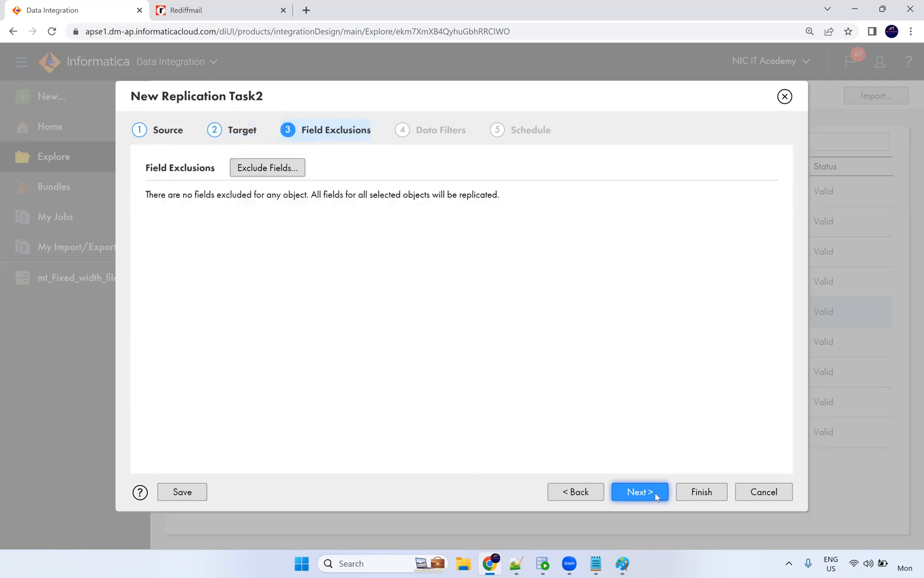
{"action": "left_click", "coordinate": [655, 493]}
{"action": "left_click", "coordinate": [656, 495]}
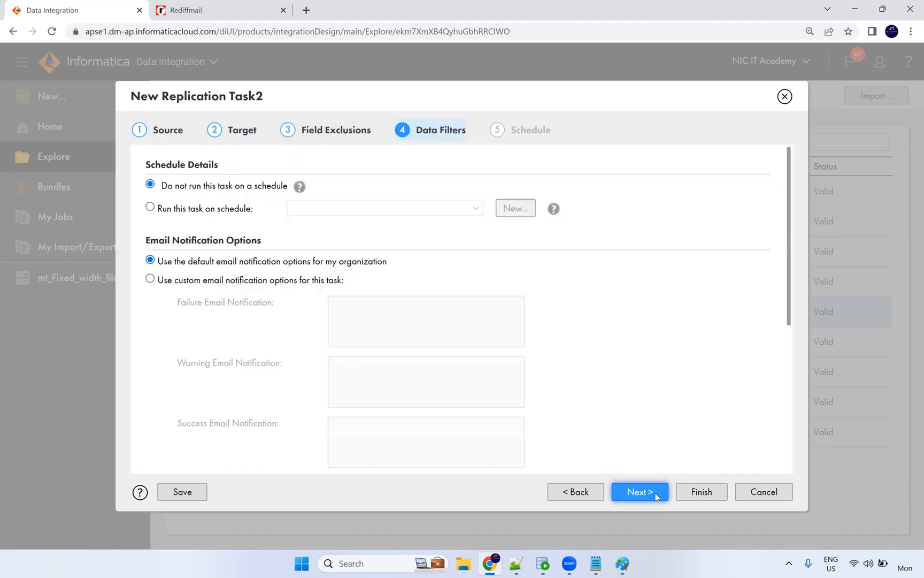
{"action": "left_click", "coordinate": [691, 496]}
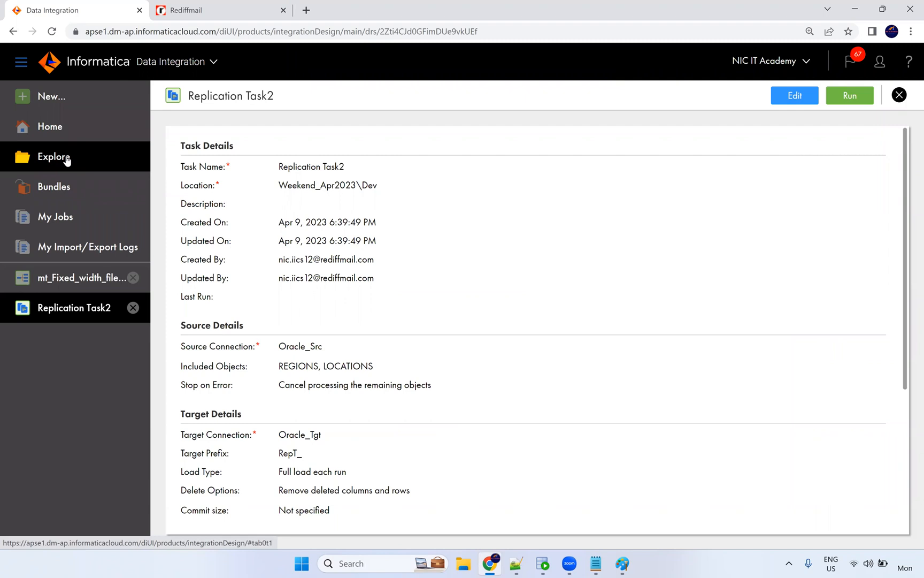
{"action": "left_click", "coordinate": [72, 98]}
Choose the Linear Taskflow template from the taskflow templates and create Linear Taskflow1.
{"action": "left_click", "coordinate": [189, 269]}
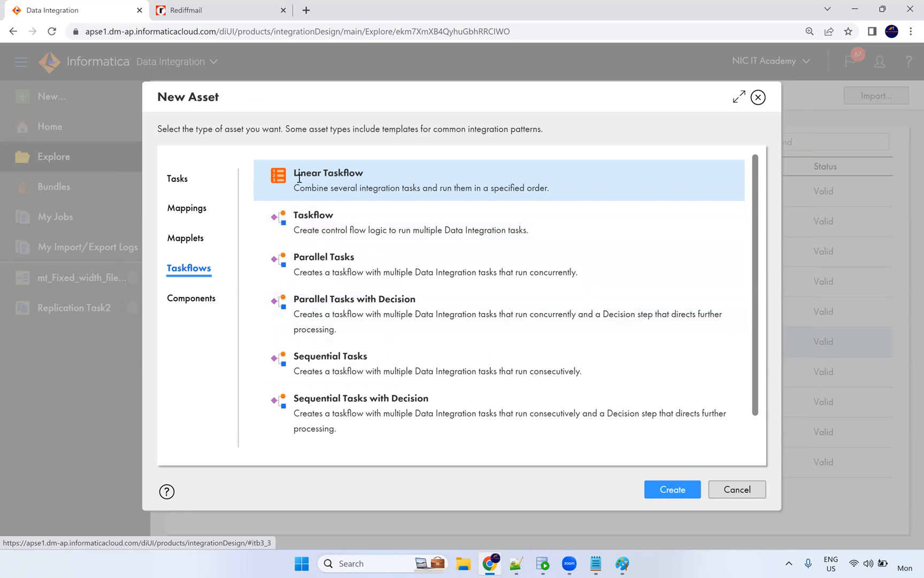
{"action": "double_click", "coordinate": [306, 214]}
{"action": "mouse_move", "coordinate": [280, 256]}
{"action": "left_mouse_down"}
{"action": "mouse_move", "coordinate": [302, 249]}
{"action": "mouse_move", "coordinate": [291, 254]}
{"action": "left_mouse_up"}
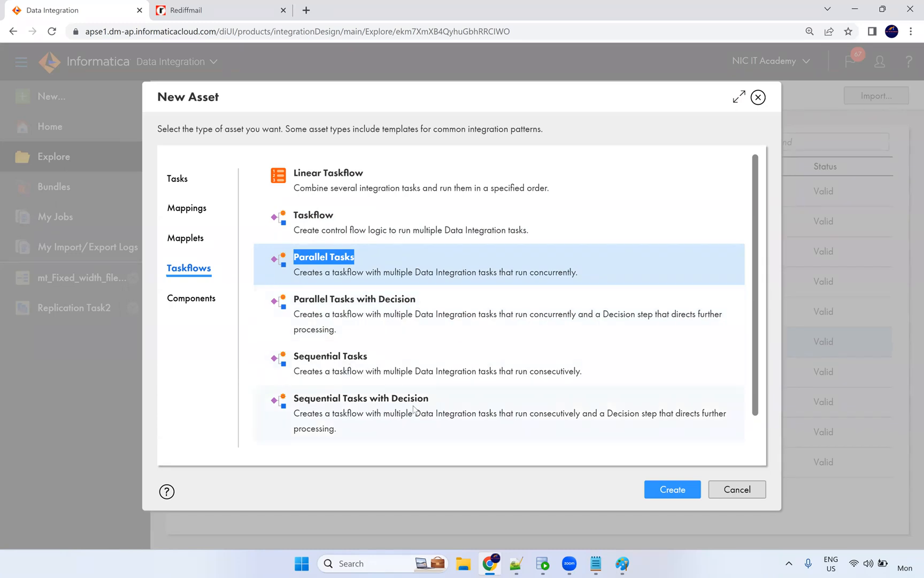
{"action": "left_click", "coordinate": [329, 211]}
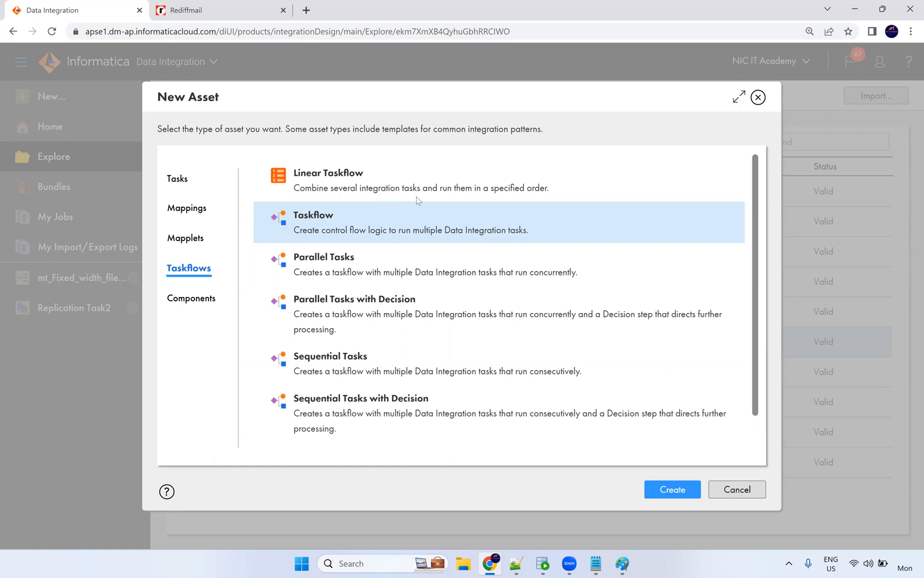
{"action": "left_click", "coordinate": [319, 182]}
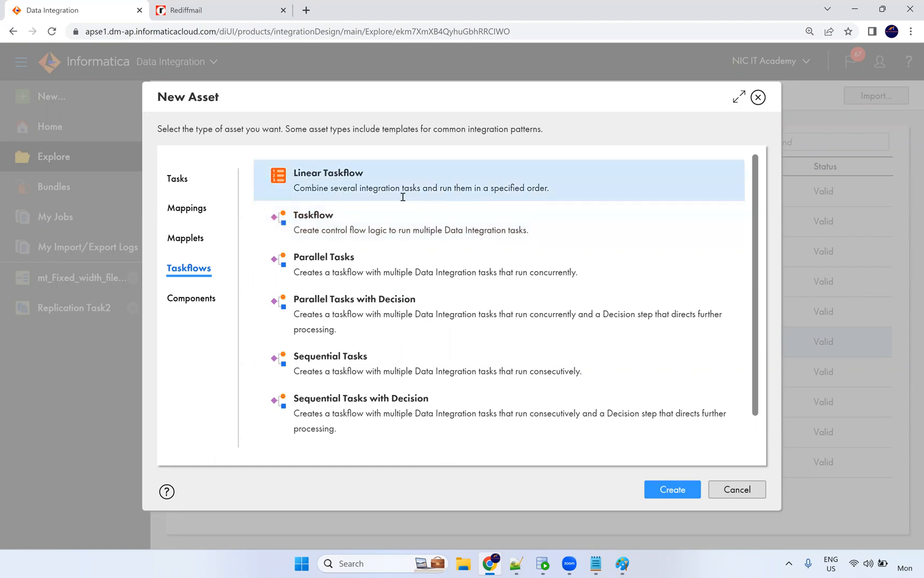
{"action": "left_click", "coordinate": [673, 489]}
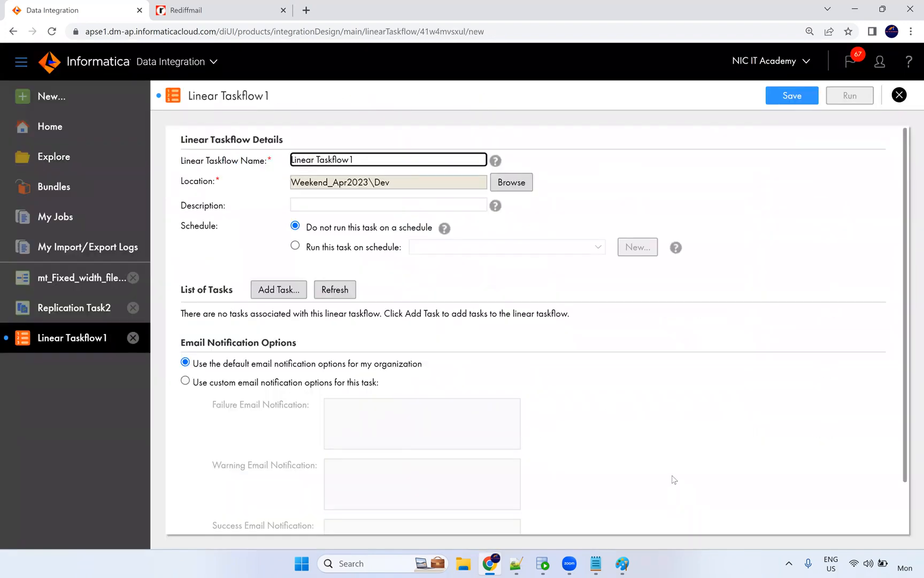
{"action": "left_click", "coordinate": [564, 540]}
{"action": "scroll", "coordinate": [116, 340], "scroll_direction": "down", "scroll_amount": 3}
{"action": "left_click", "coordinate": [71, 465]}
{"action": "left_click_drag", "start_coordinate": [71, 465], "coordinate": [9, 281]}
{"action": "scroll", "coordinate": [194, 304], "scroll_direction": "up", "scroll_amount": 3}
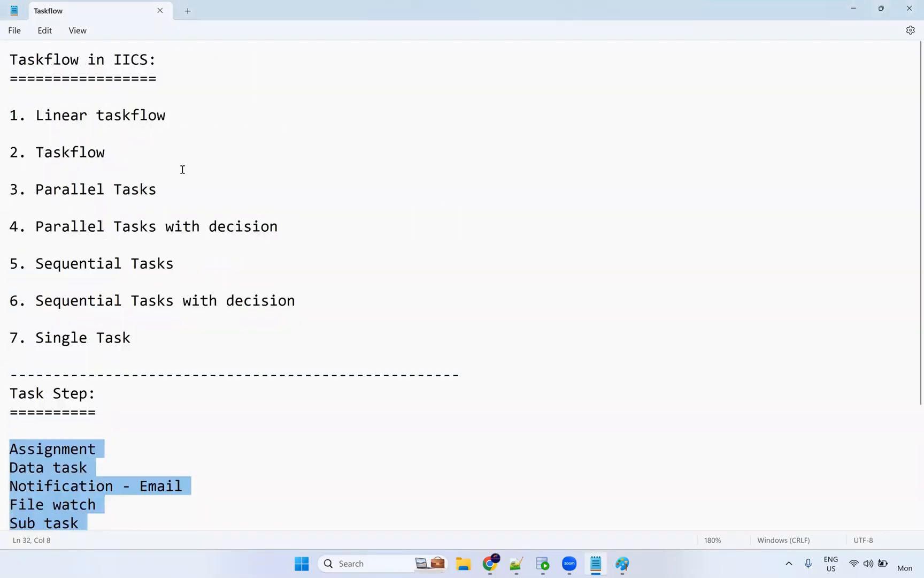
{"action": "left_click", "coordinate": [493, 564]}
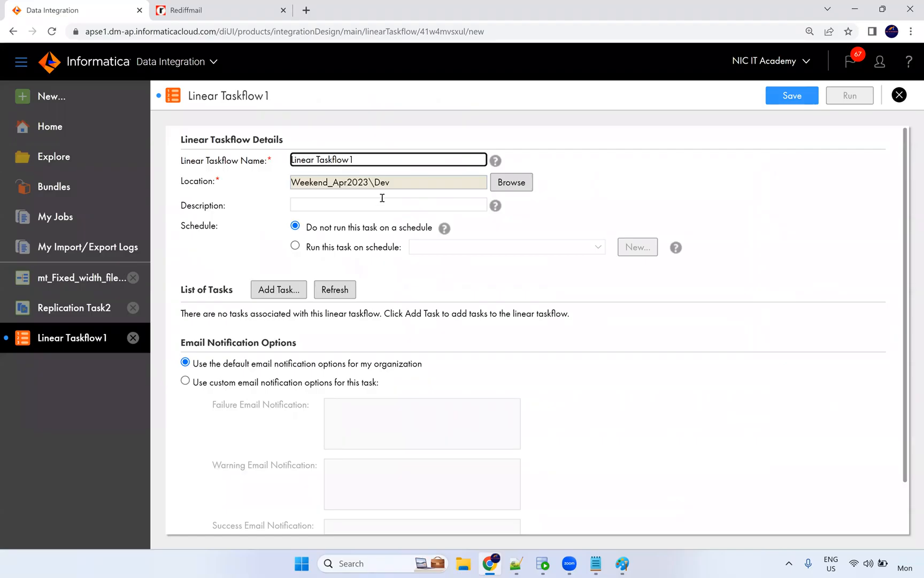
{"action": "left_click", "coordinate": [580, 201]}
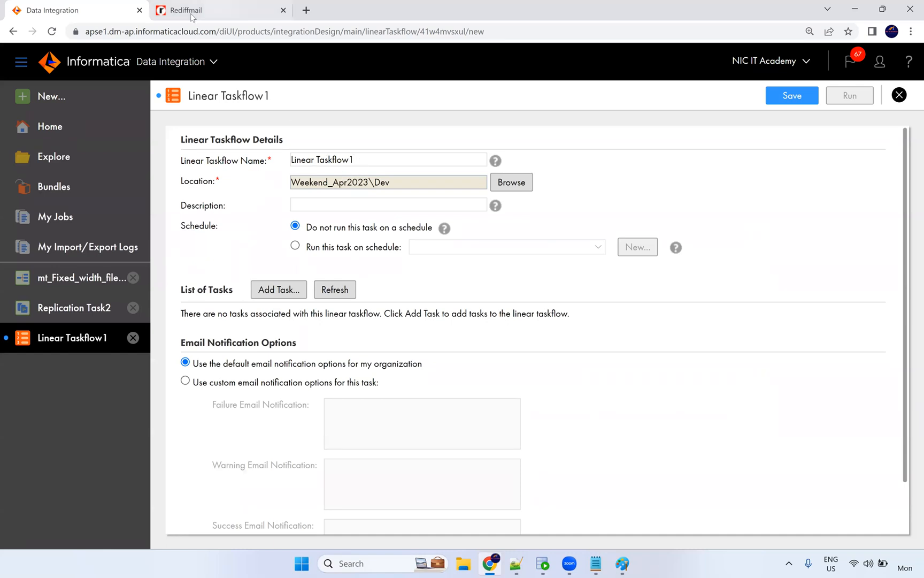
{"action": "mouse_move", "coordinate": [515, 565]}
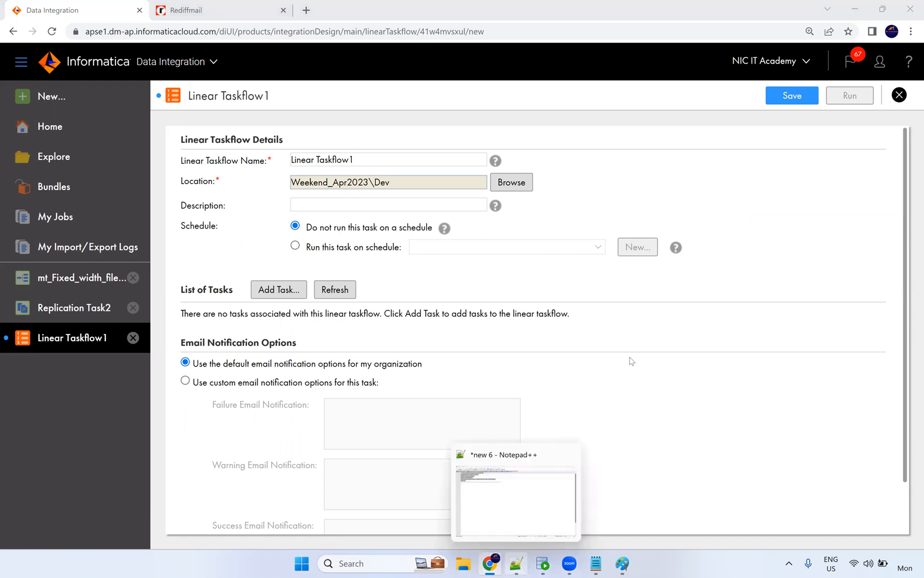
{"action": "left_click", "coordinate": [595, 564]}
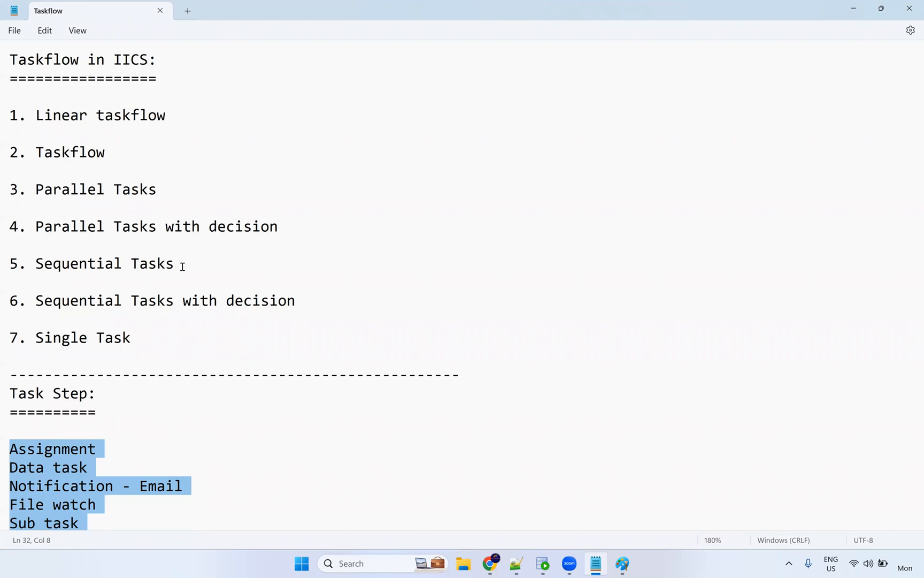
{"action": "left_click_drag", "start_coordinate": [182, 264], "coordinate": [5, 261]}
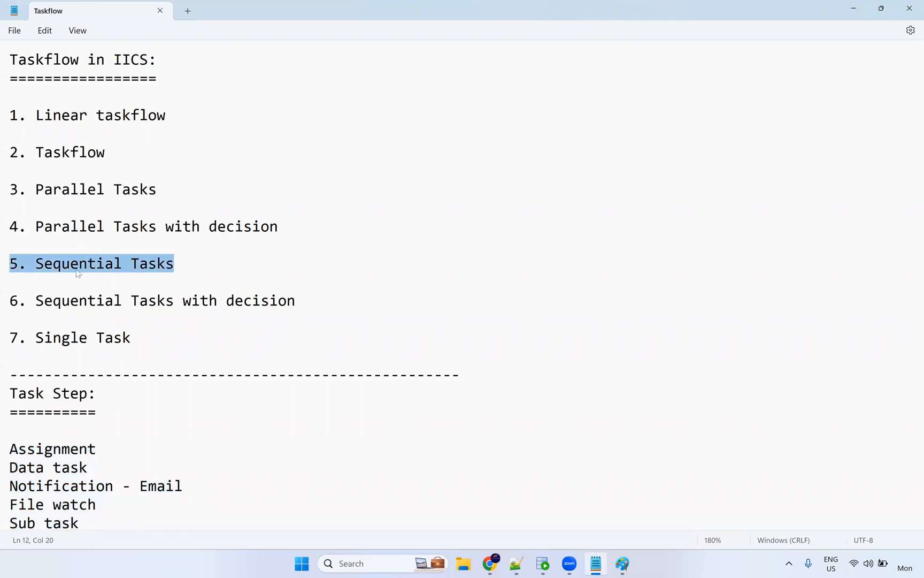
{"action": "left_click_drag", "start_coordinate": [297, 302], "coordinate": [8, 301]}
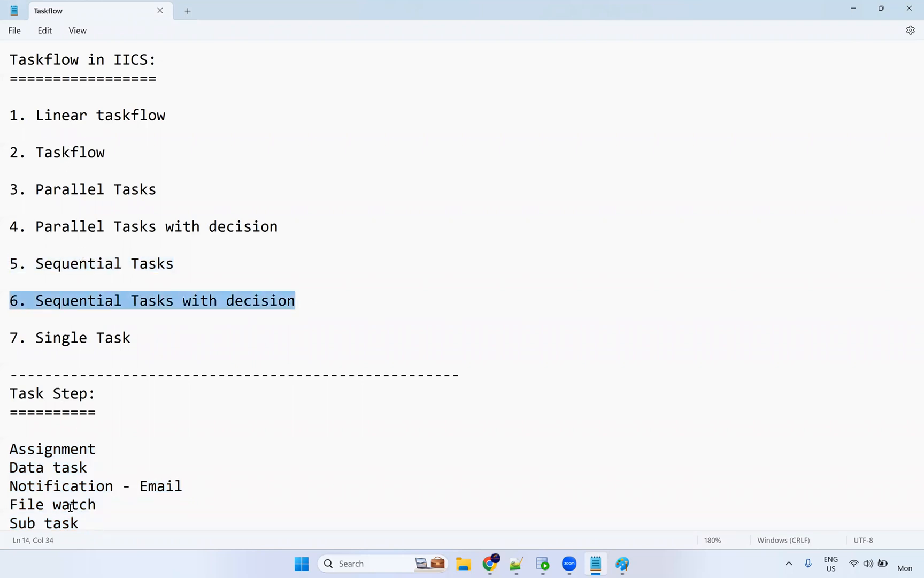
{"action": "left_click_drag", "start_coordinate": [167, 115], "coordinate": [8, 115]}
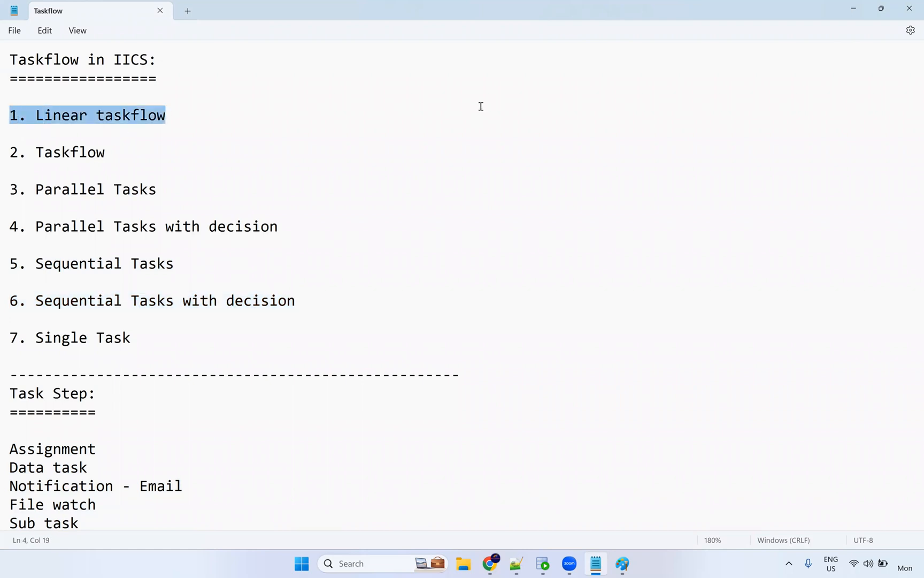
{"action": "left_click", "coordinate": [511, 152]}
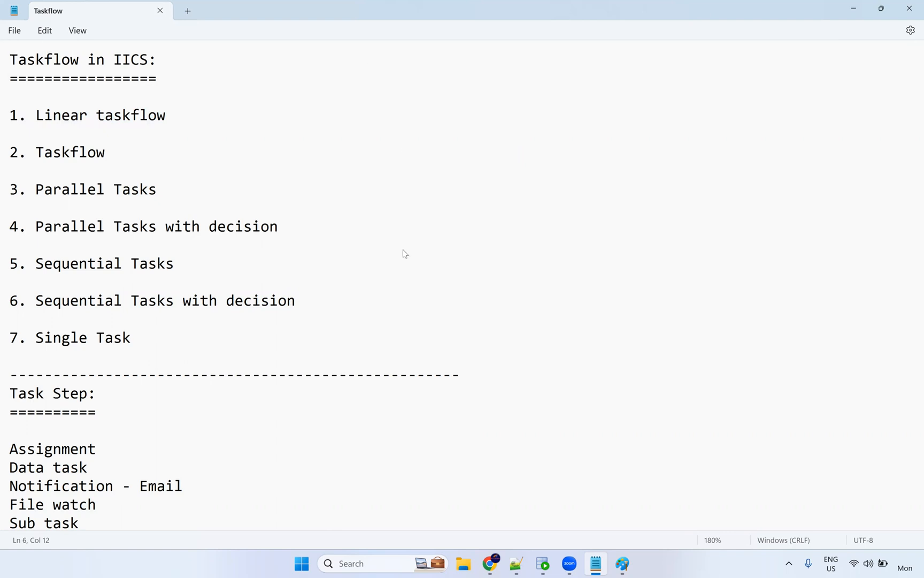
{"action": "left_click", "coordinate": [490, 563]}
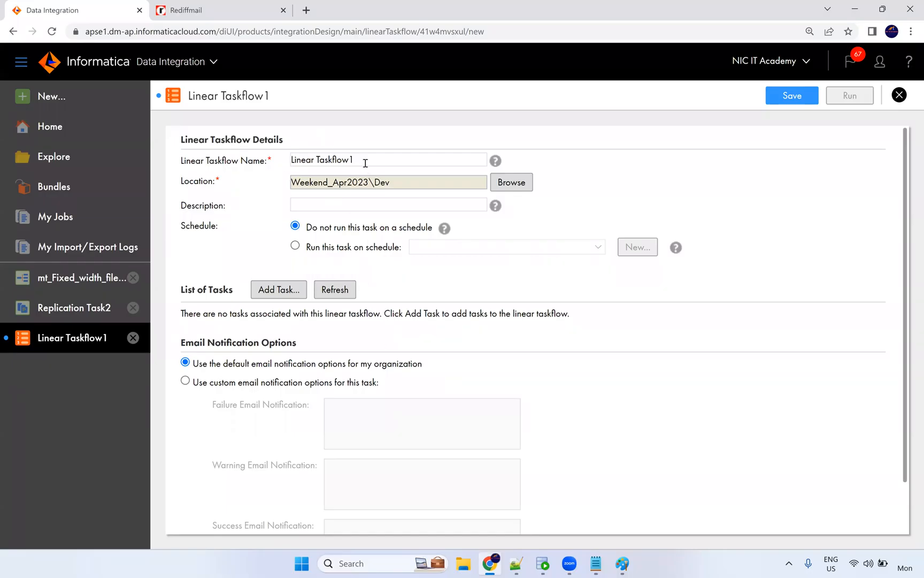
Add mt_T_FF_Employees from Weekend_Apr2023\Dev as the first task.
{"action": "scroll", "coordinate": [364, 184], "scroll_direction": "down", "scroll_amount": 1}
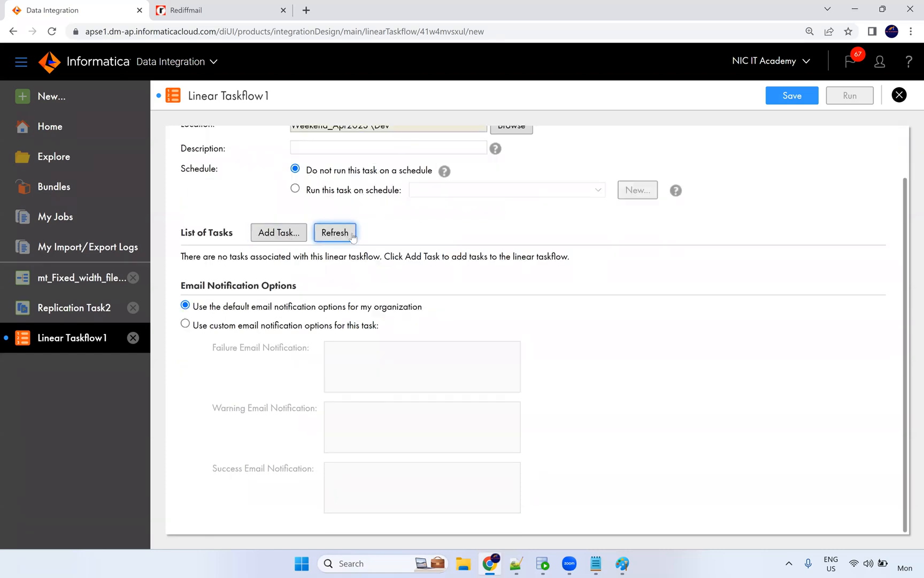
{"action": "left_click", "coordinate": [289, 238]}
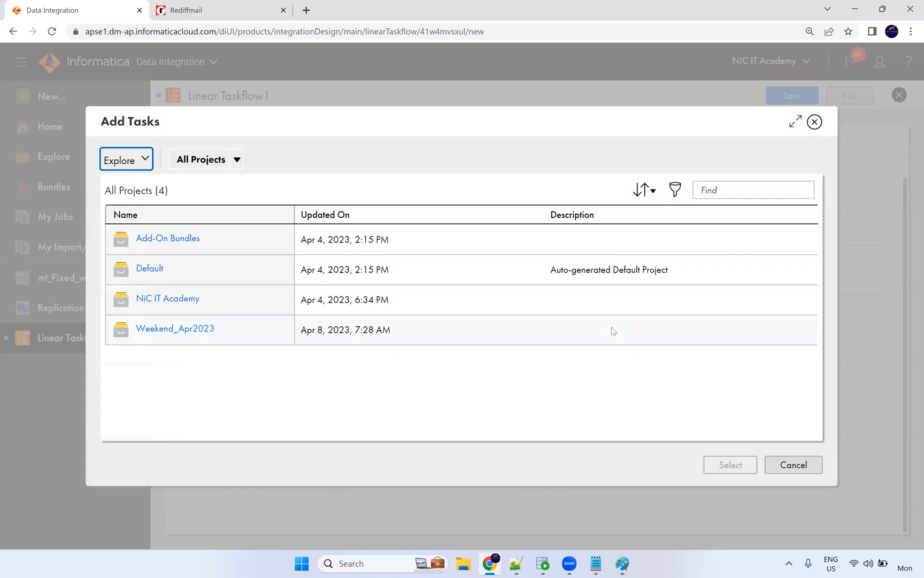
{"action": "left_click", "coordinate": [206, 330]}
{"action": "left_click", "coordinate": [143, 296]}
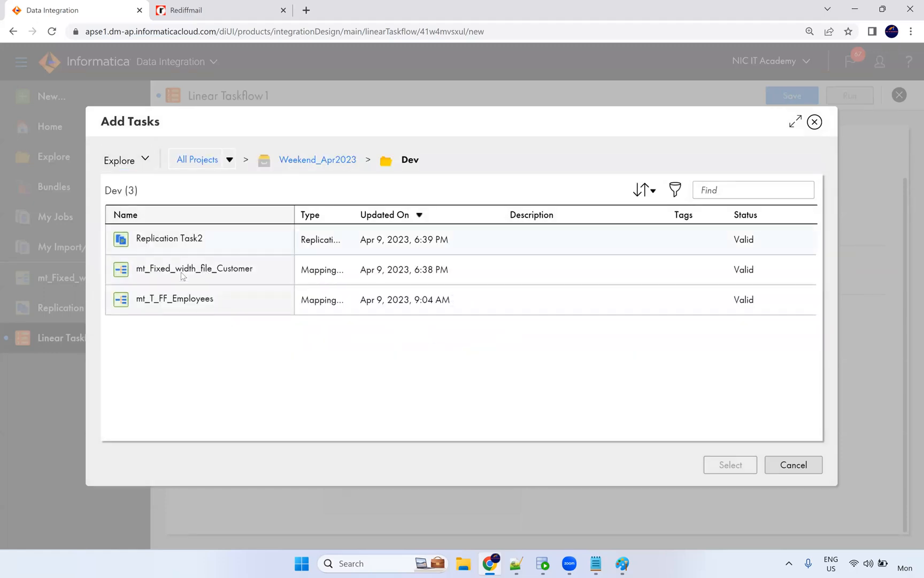
{"action": "left_click", "coordinate": [377, 299]}
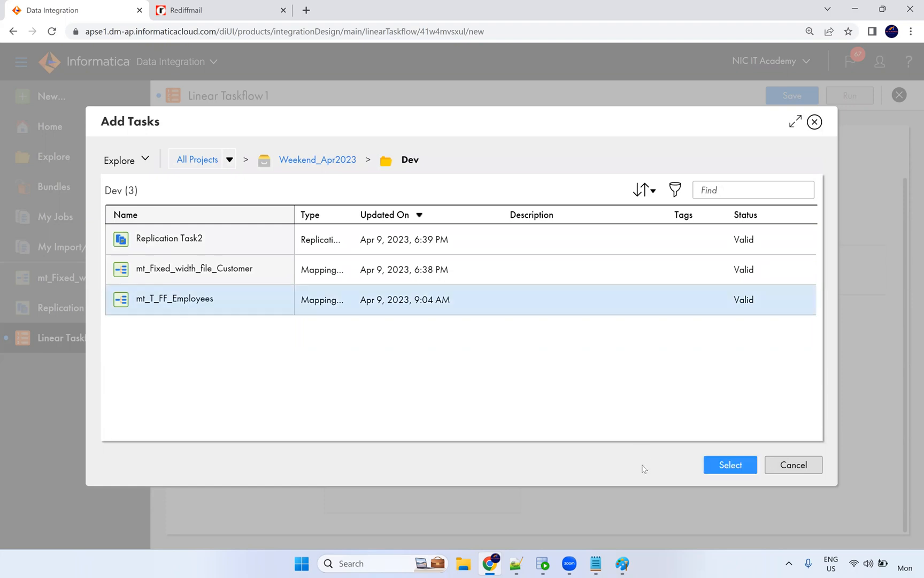
{"action": "left_click", "coordinate": [727, 465]}
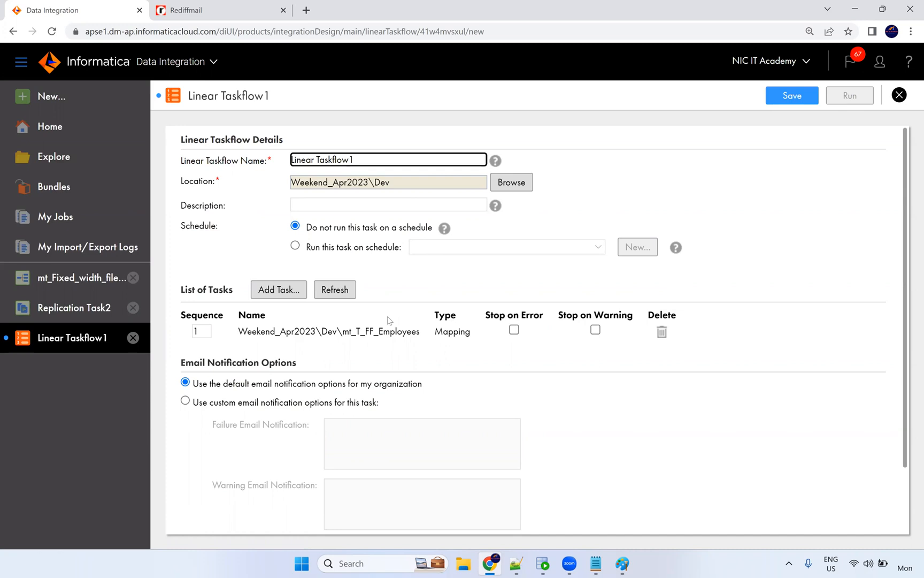
Add mt_Fixed_width_file_Customer and Replication Task2 from the Dev folder as the next tasks.
{"action": "left_click", "coordinate": [294, 292]}
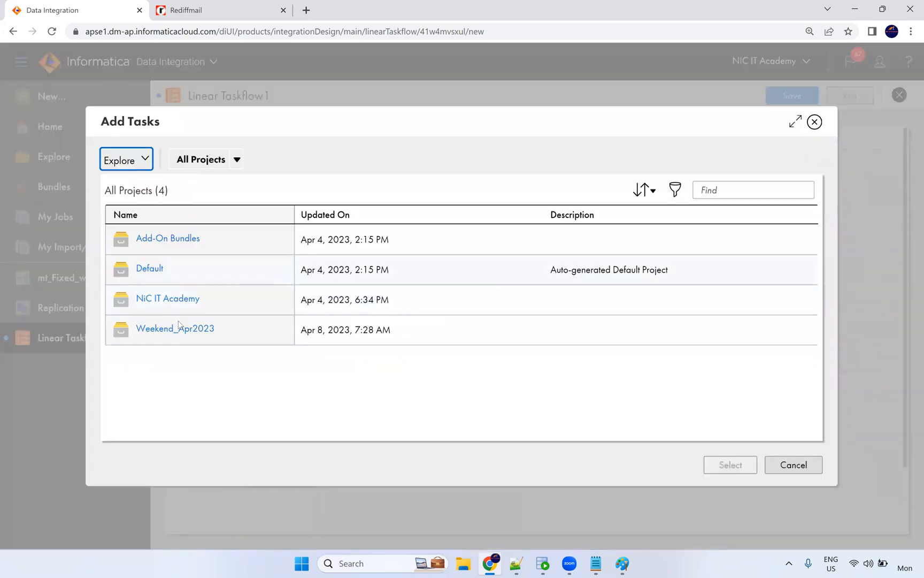
{"action": "left_click", "coordinate": [181, 328]}
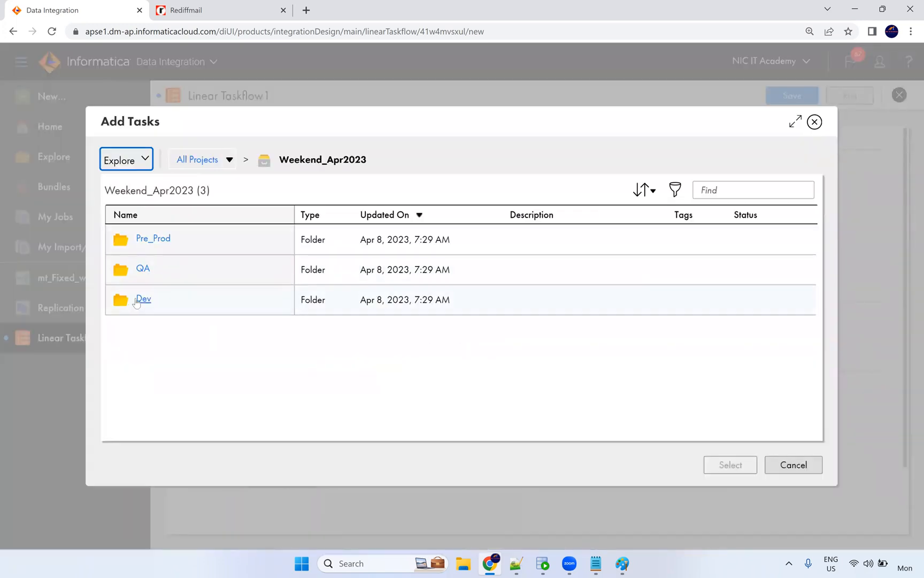
{"action": "left_click", "coordinate": [143, 299]}
{"action": "left_click", "coordinate": [199, 271]}
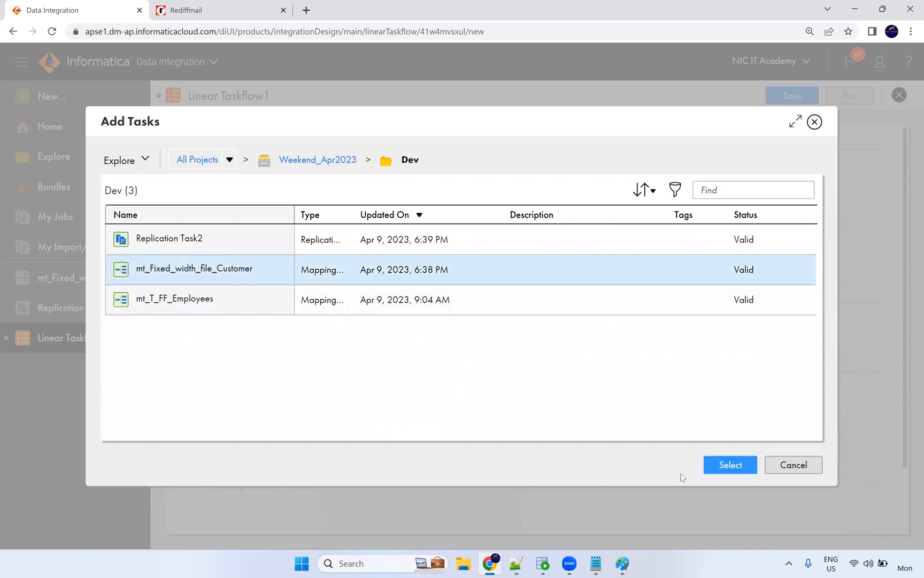
{"action": "left_click", "coordinate": [728, 465]}
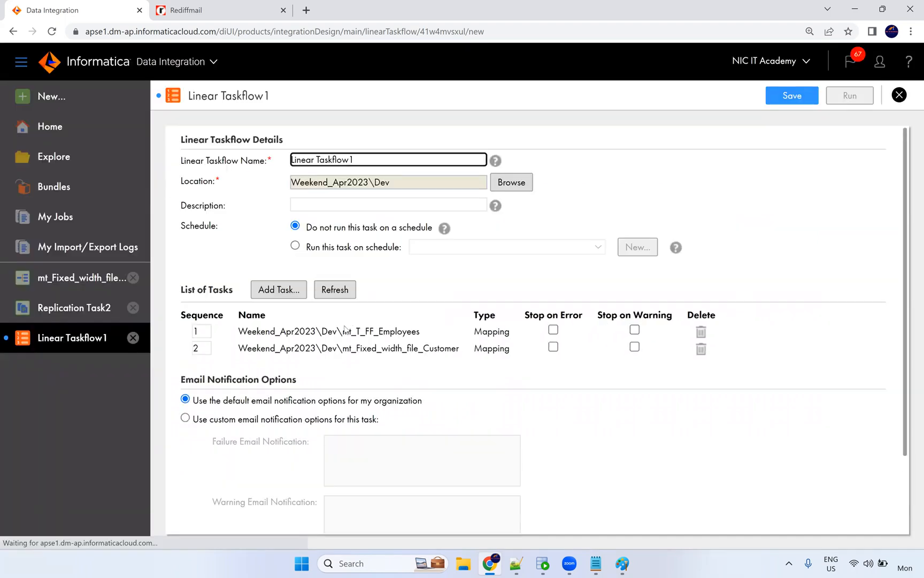
{"action": "left_click", "coordinate": [278, 290]}
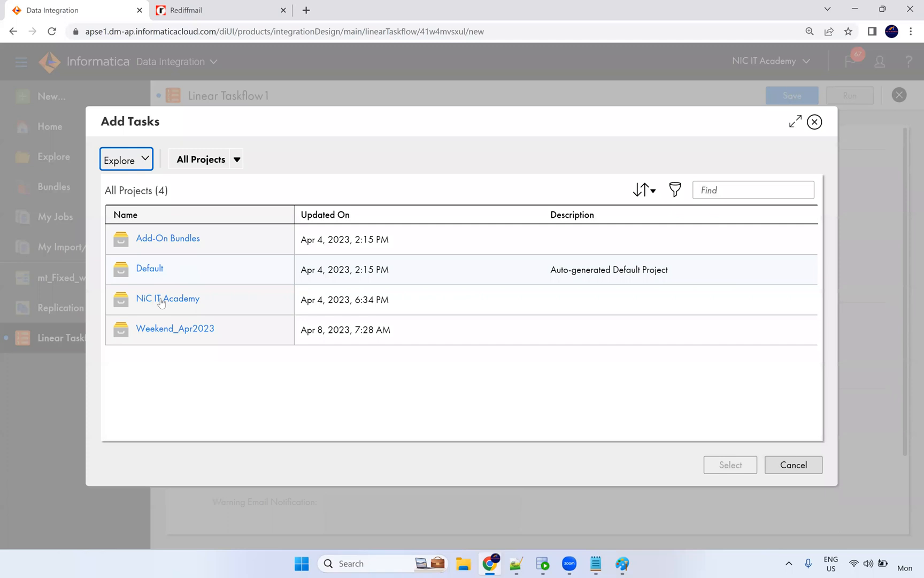
{"action": "left_click", "coordinate": [160, 332]}
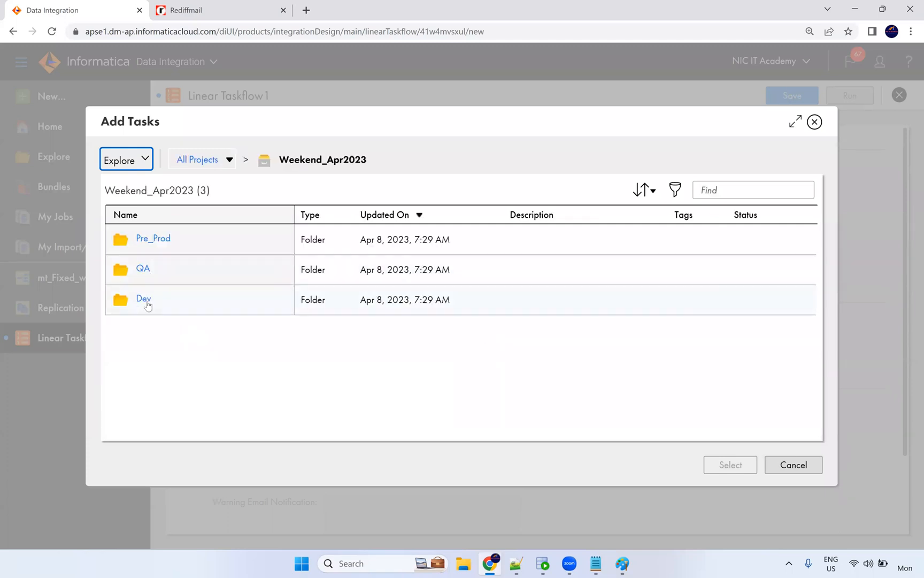
{"action": "left_click", "coordinate": [148, 303]}
{"action": "left_click", "coordinate": [184, 239]}
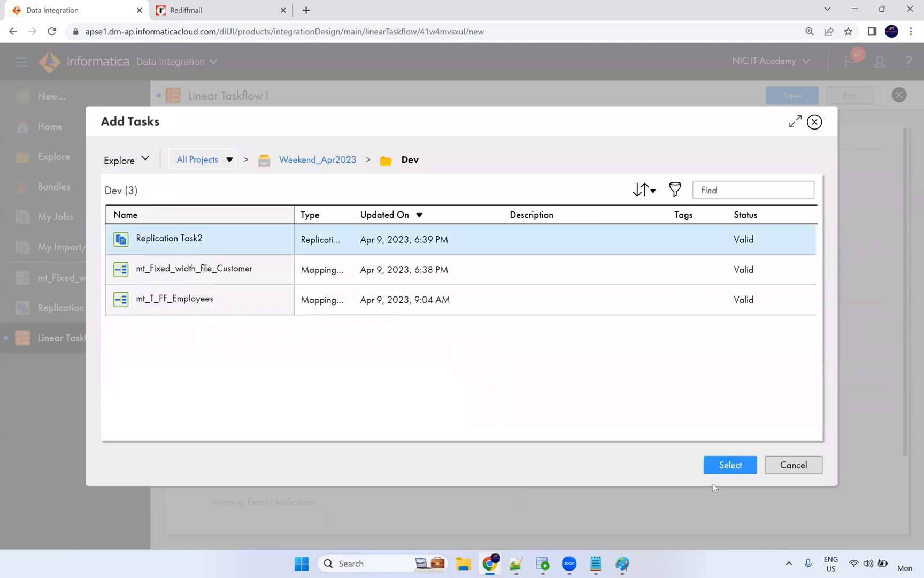
{"action": "left_click", "coordinate": [720, 469]}
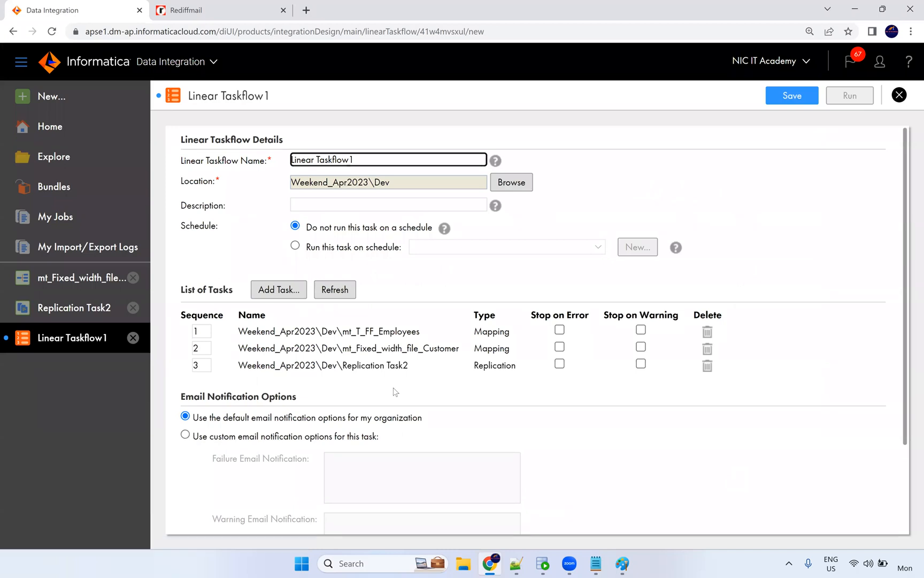
Enable Stop on Error for Replication Task2, the customer mapping and the employees mapping.
{"action": "double_click", "coordinate": [501, 332]}
{"action": "double_click", "coordinate": [496, 349]}
{"action": "double_click", "coordinate": [496, 365]}
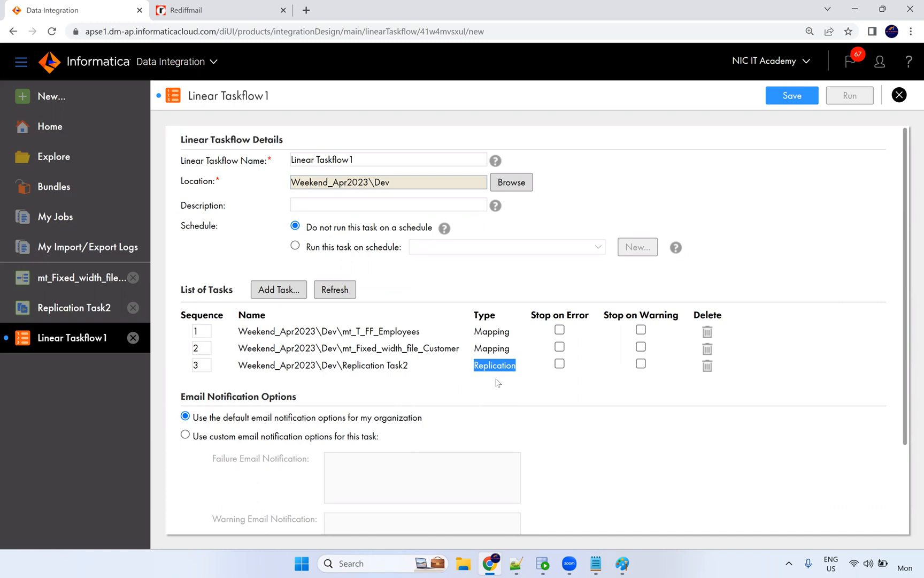
{"action": "left_click", "coordinate": [559, 364]}
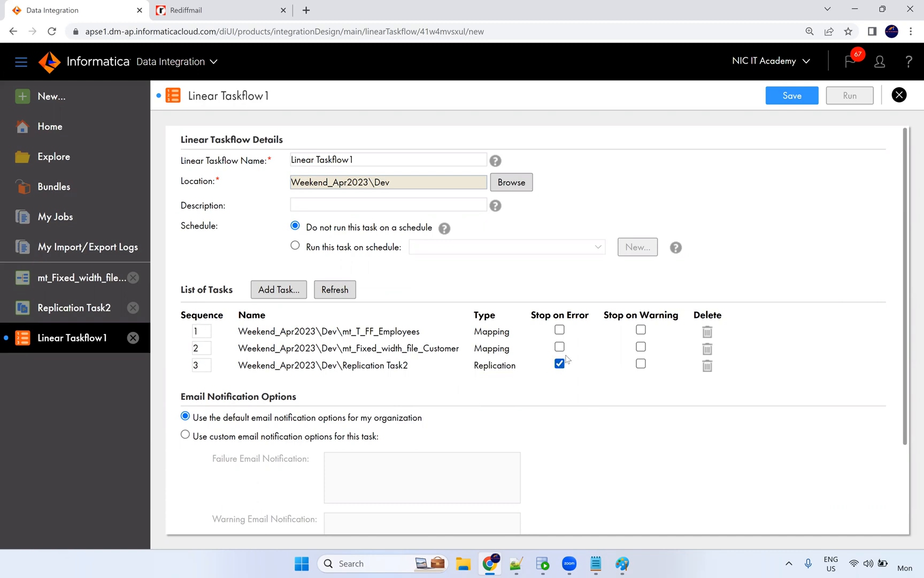
{"action": "left_click", "coordinate": [560, 347]}
{"action": "left_click", "coordinate": [560, 330]}
{"action": "scroll", "coordinate": [386, 215], "scroll_direction": "down", "scroll_amount": 1}
Switch to custom email notifications and enter the notification e-mail address for success notices.
{"action": "scroll", "coordinate": [386, 216], "scroll_direction": "down", "scroll_amount": 1}
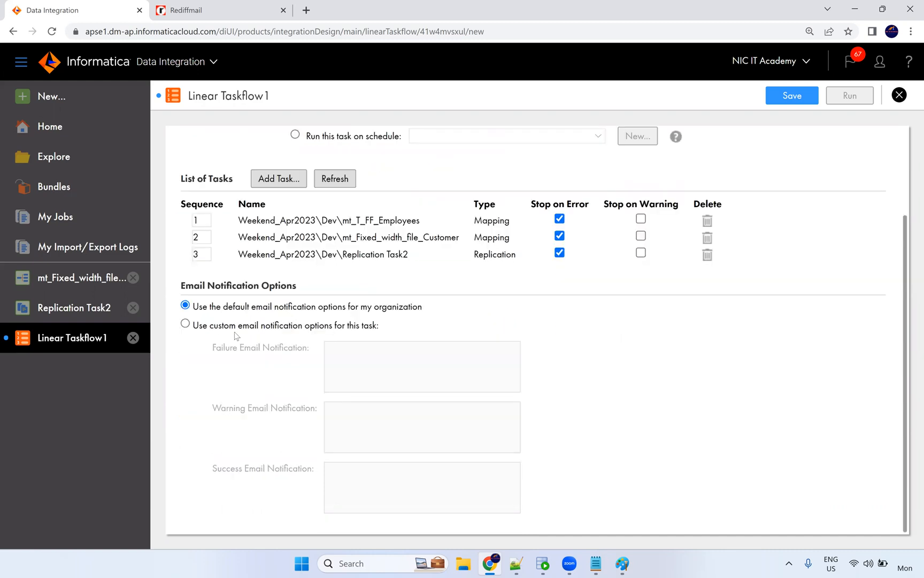
{"action": "left_click", "coordinate": [194, 327]}
{"action": "left_click", "coordinate": [344, 359]}
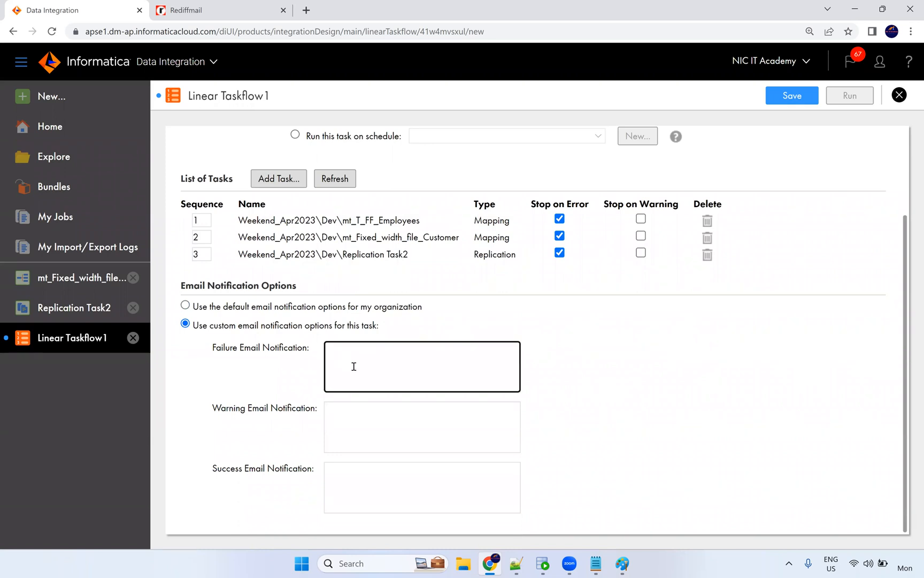
{"action": "left_click", "coordinate": [329, 449]}
{"action": "left_click", "coordinate": [331, 473]}
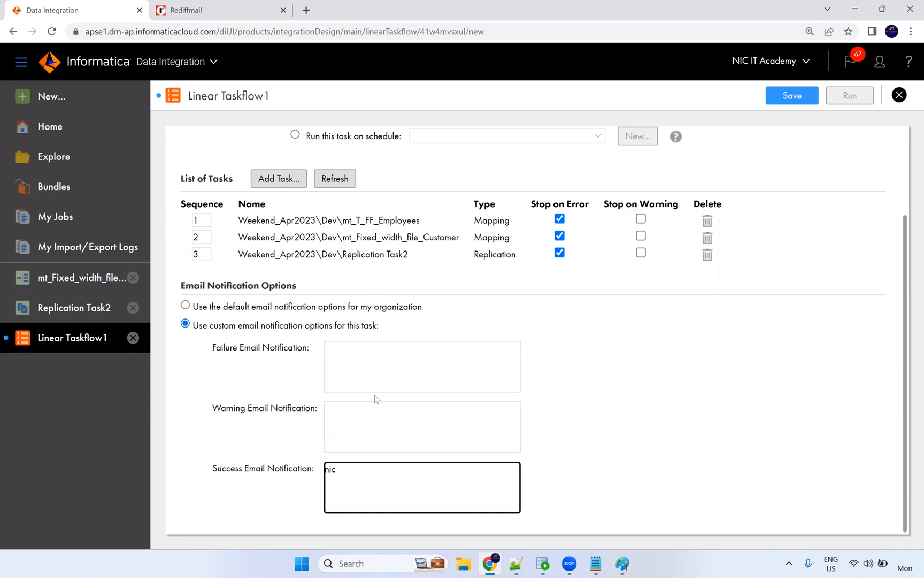
Copy the same address into the warning and failure notification fields.
{"action": "key", "text": "ctrl+a"}
{"action": "key", "text": "ctrl+c"}
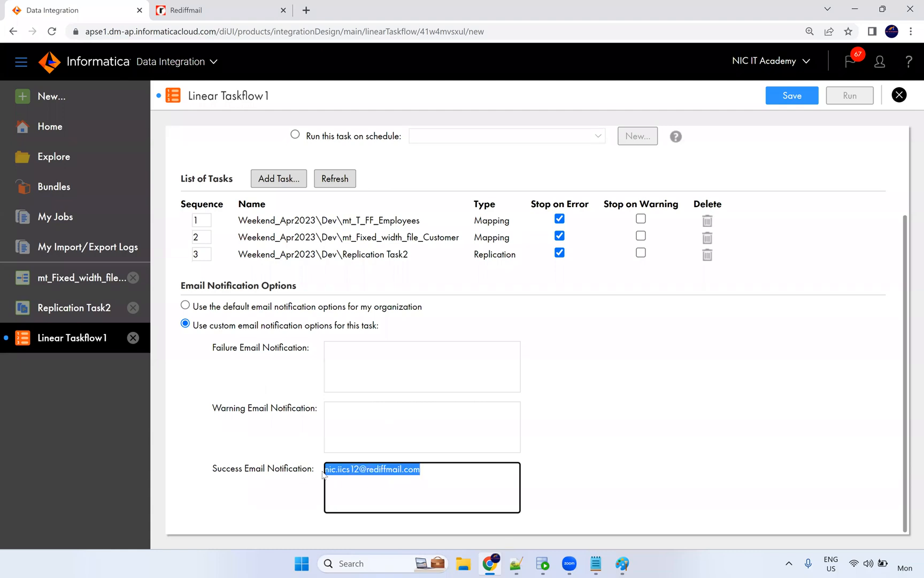
{"action": "left_click", "coordinate": [353, 422]}
{"action": "key", "text": "ctrl+v"}
{"action": "left_click", "coordinate": [357, 371]}
{"action": "key", "text": "ctrl+v"}
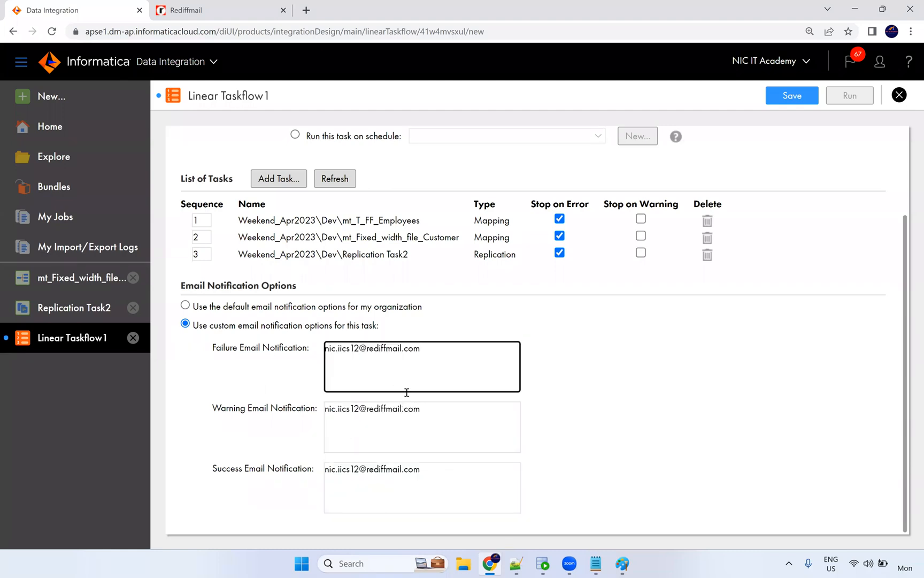
{"action": "left_click", "coordinate": [598, 372]}
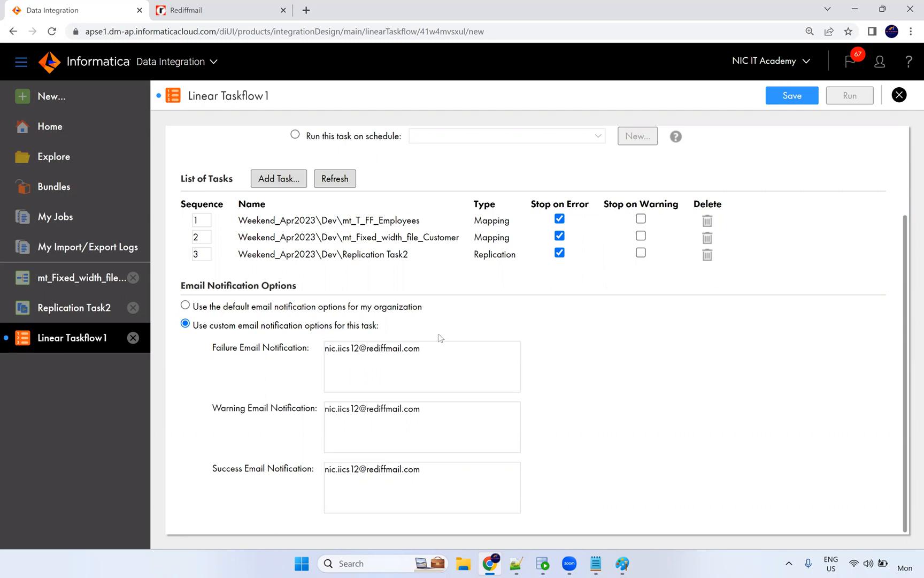
{"action": "double_click", "coordinate": [206, 235]}
Save Linear Taskflow1, run it, and follow the started banner to My Jobs.
{"action": "left_click", "coordinate": [800, 103]}
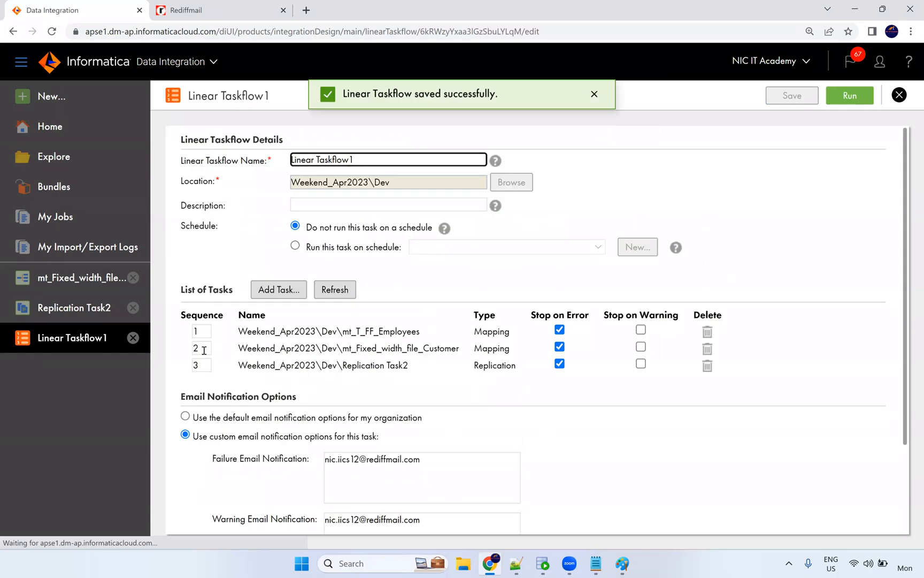
{"action": "left_click", "coordinate": [203, 349]}
{"action": "left_click", "coordinate": [198, 331]}
{"action": "left_click", "coordinate": [196, 348]}
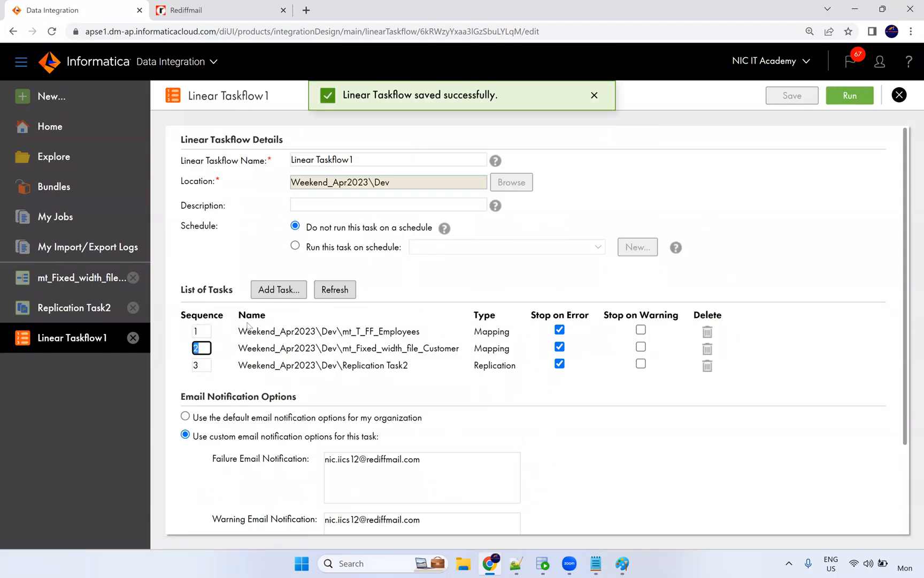
{"action": "scroll", "coordinate": [582, 380], "scroll_direction": "down", "scroll_amount": 2}
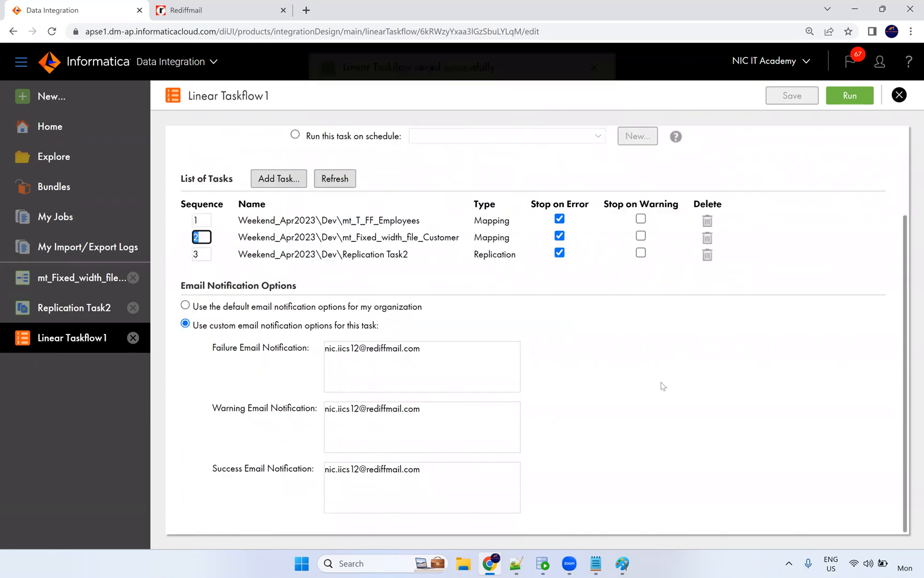
{"action": "scroll", "coordinate": [663, 386], "scroll_direction": "up", "scroll_amount": 2}
{"action": "left_click", "coordinate": [850, 97]}
{"action": "left_click", "coordinate": [514, 97]}
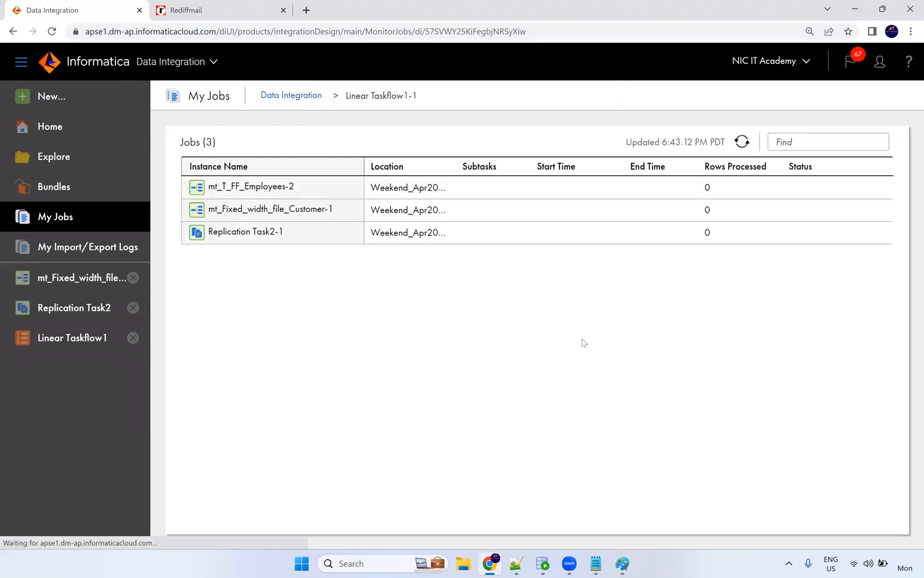
Refresh My Jobs repeatedly while the two mapping jobs finish with 3 and 106 rows.
{"action": "left_click", "coordinate": [743, 141]}
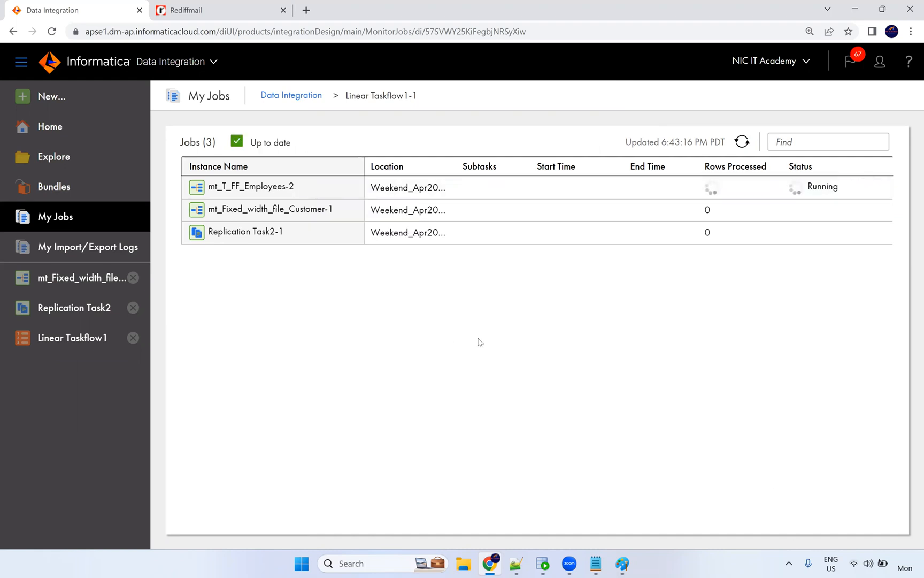
{"action": "left_click", "coordinate": [744, 142]}
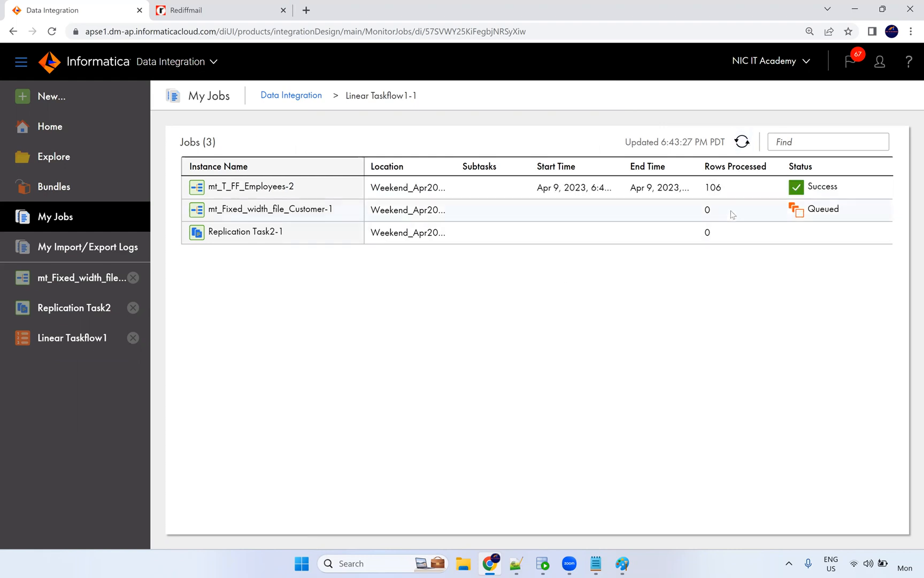
{"action": "double_click", "coordinate": [709, 189]}
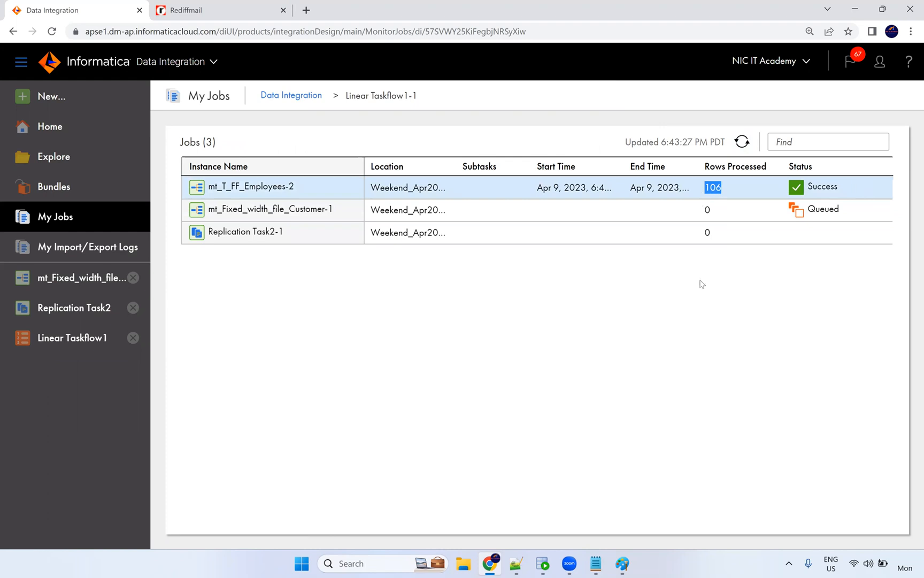
{"action": "left_click", "coordinate": [742, 142]}
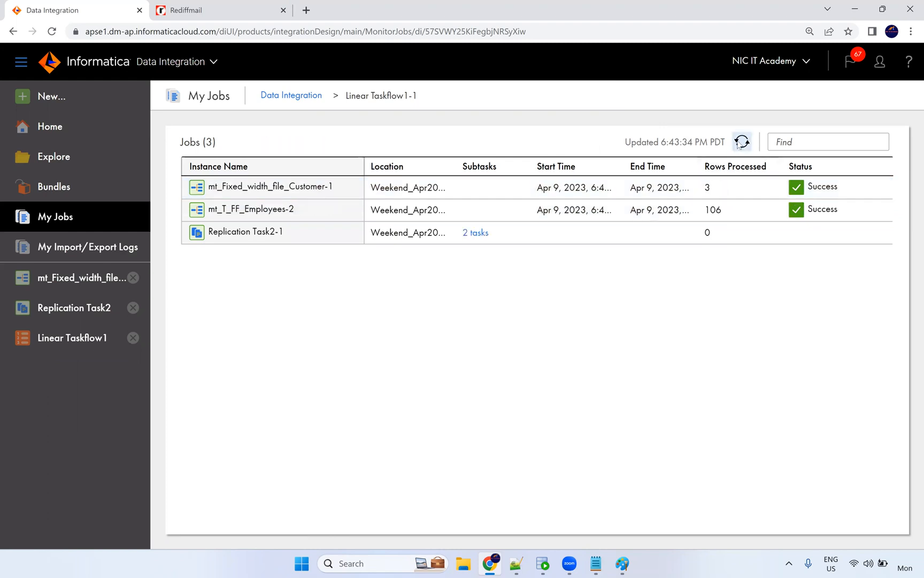
{"action": "left_click", "coordinate": [742, 142]}
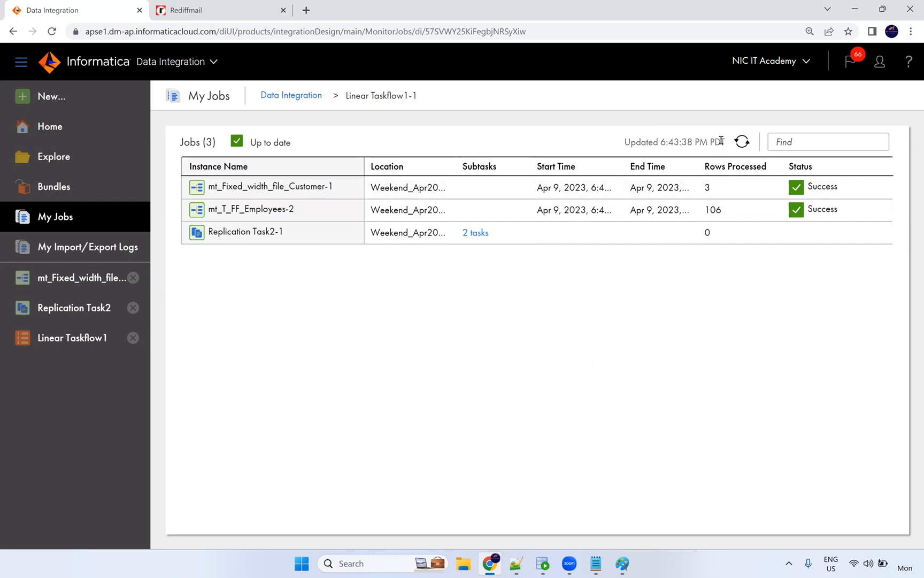
{"action": "left_click", "coordinate": [741, 141]}
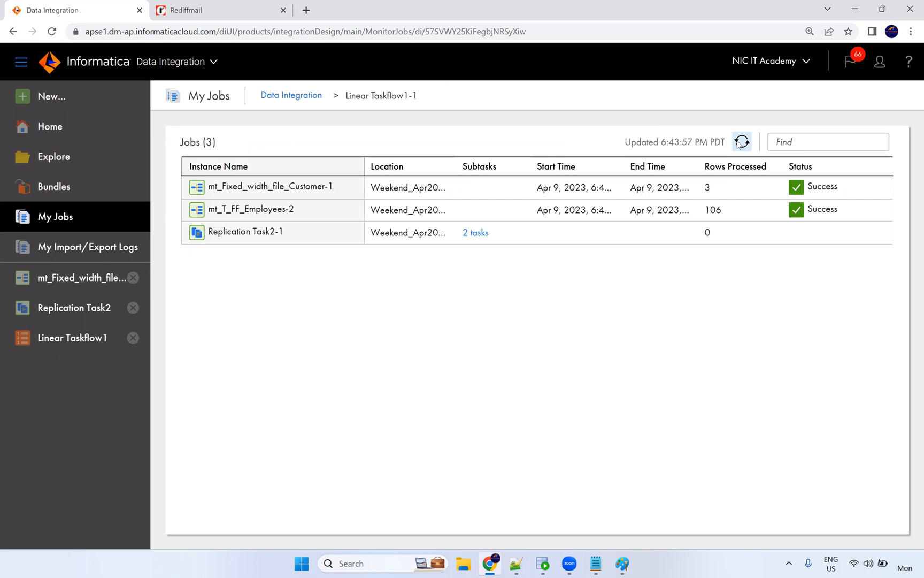
{"action": "left_click", "coordinate": [743, 145]}
{"action": "left_click", "coordinate": [743, 145]}
{"action": "left_click", "coordinate": [743, 145]}
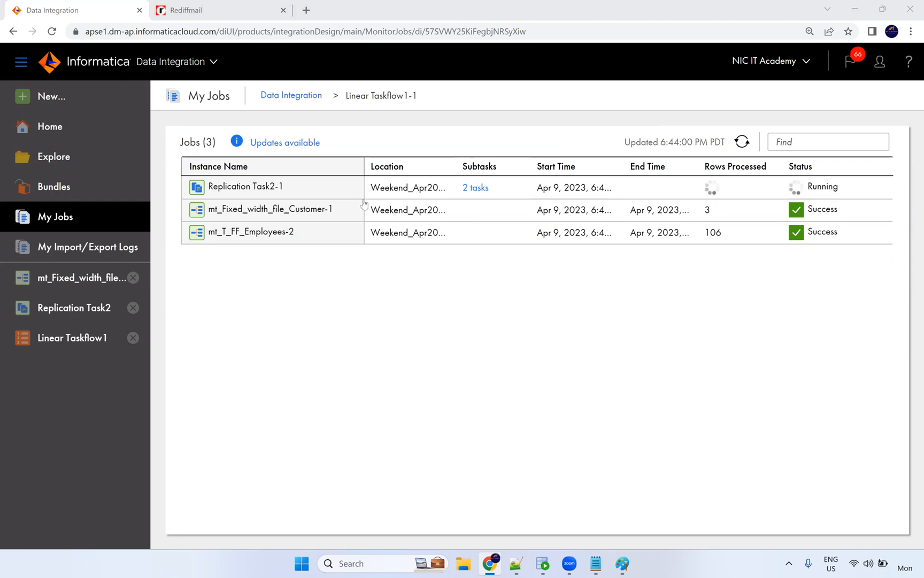
Keep refreshing until Replication Task2 succeeds with 27 rows, then go to the Rediffmail inbox.
{"action": "left_click", "coordinate": [188, 11]}
{"action": "left_click", "coordinate": [70, 9]}
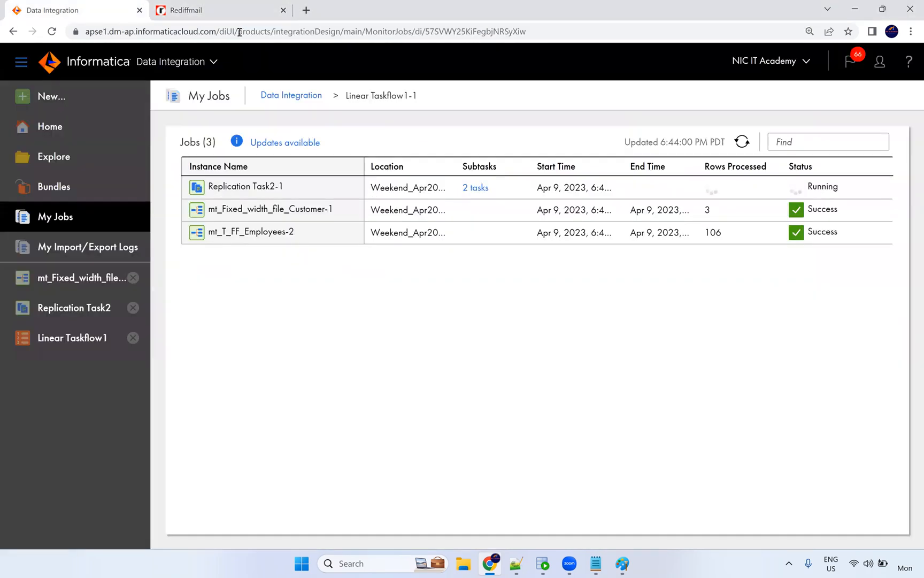
{"action": "left_click", "coordinate": [741, 141]}
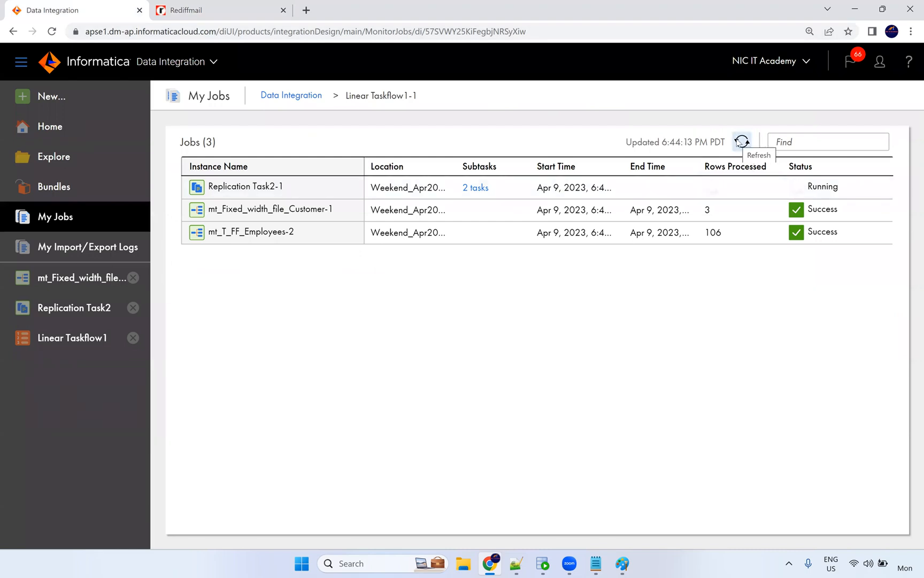
{"action": "left_click", "coordinate": [741, 141]}
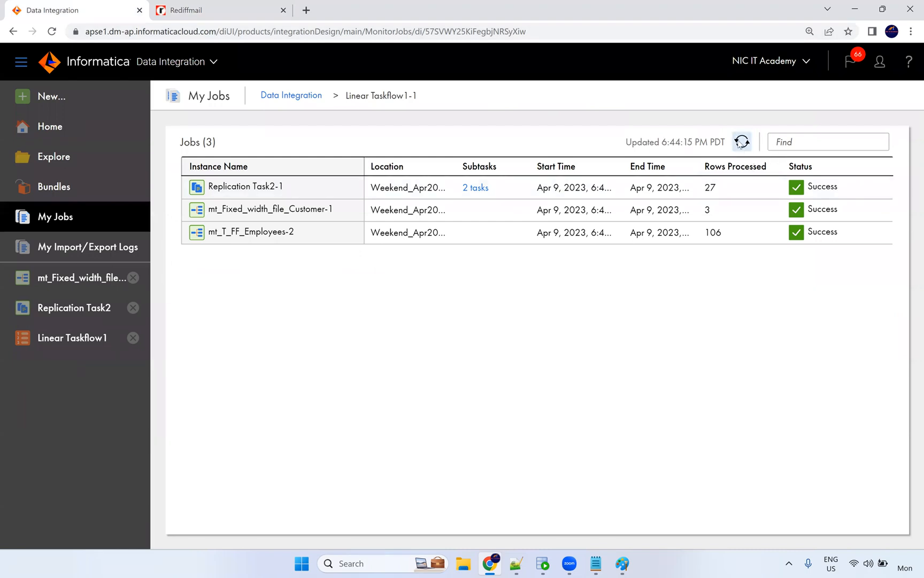
{"action": "left_click", "coordinate": [246, 11]}
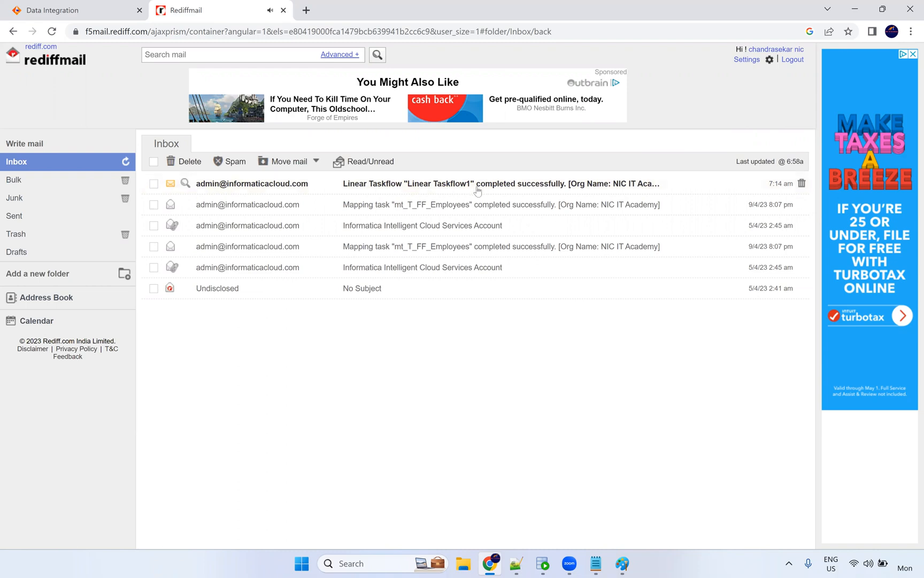
Open the Linear Taskflow1 completion email and mark Replication Task2's 27-row result.
{"action": "left_click", "coordinate": [554, 187]}
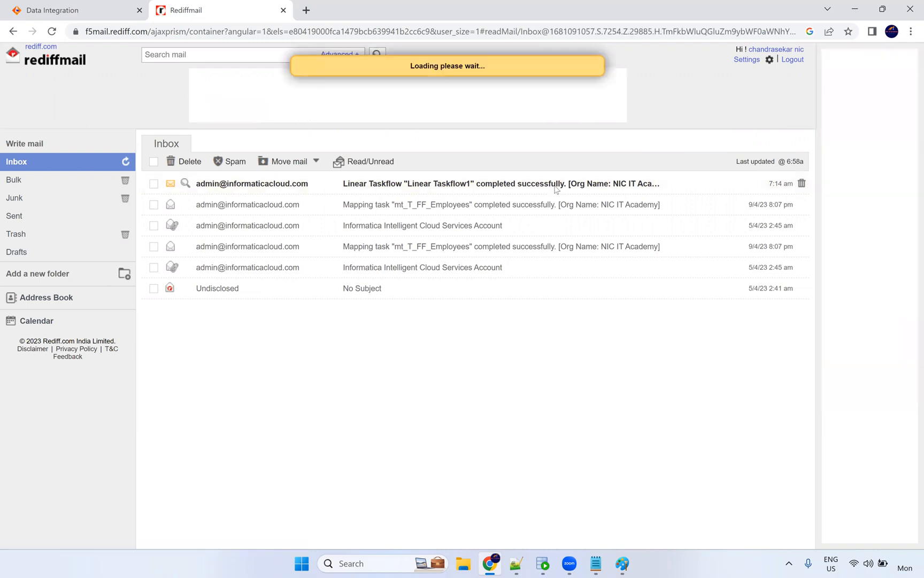
{"action": "scroll", "coordinate": [335, 251], "scroll_direction": "down", "scroll_amount": 3}
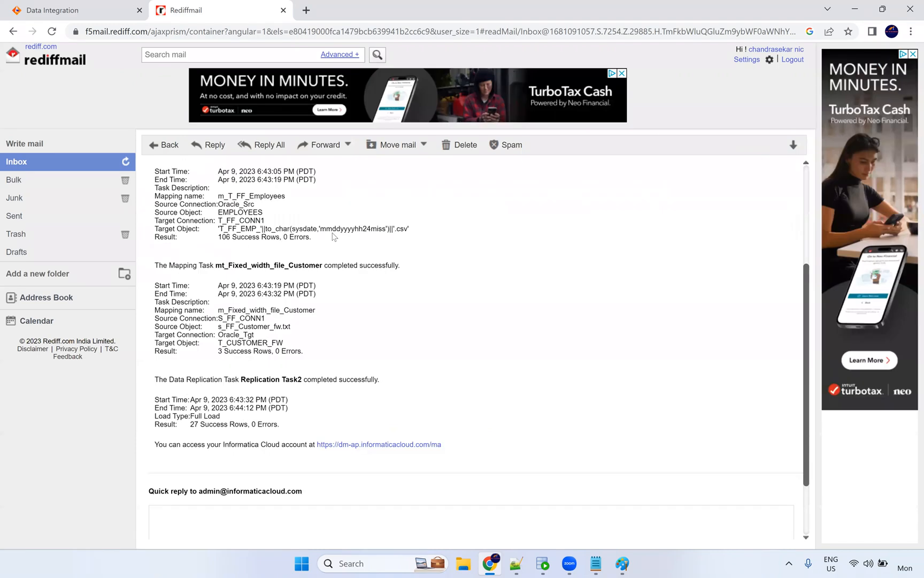
{"action": "scroll", "coordinate": [295, 316], "scroll_direction": "down", "scroll_amount": 2}
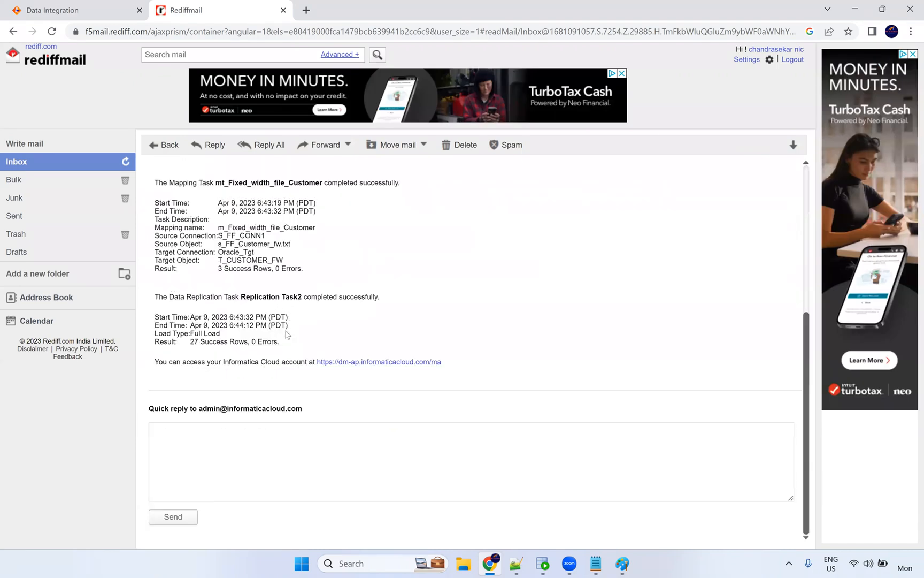
{"action": "left_click_drag", "start_coordinate": [287, 337], "coordinate": [202, 352]}
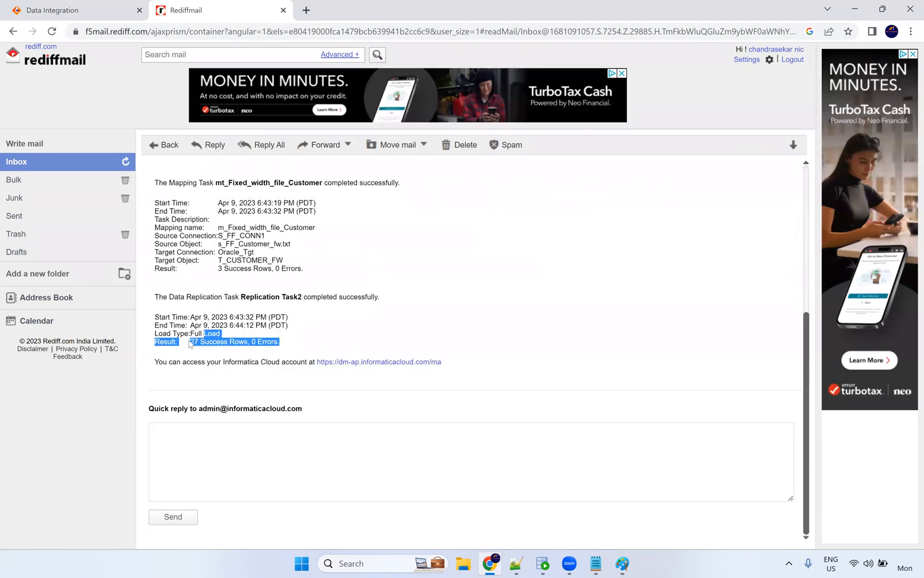
{"action": "left_click", "coordinate": [202, 336]}
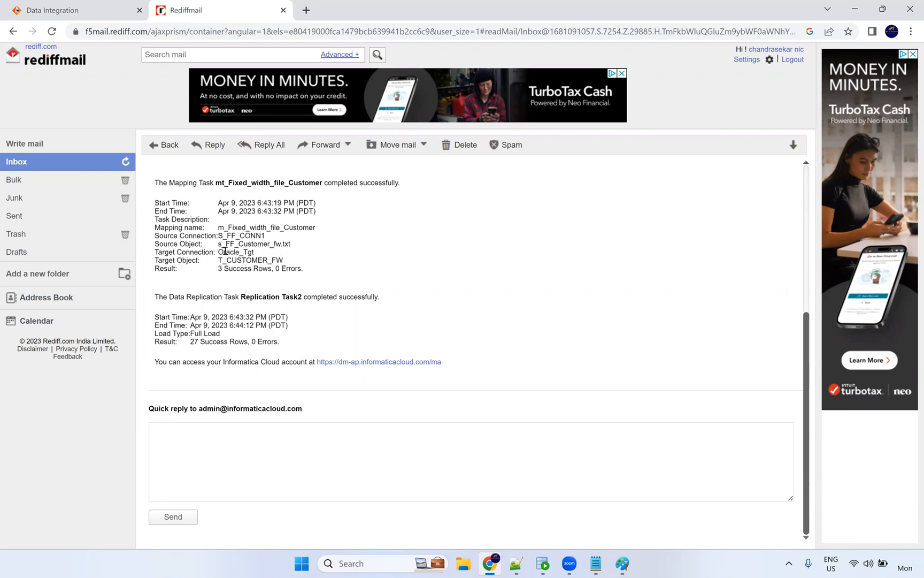
{"action": "left_click_drag", "start_coordinate": [218, 269], "coordinate": [274, 269]}
Scroll through the email reviewing the remaining Result lines, totalling 136 success rows and 0 errors.
{"action": "scroll", "coordinate": [291, 275], "scroll_direction": "up", "scroll_amount": 1}
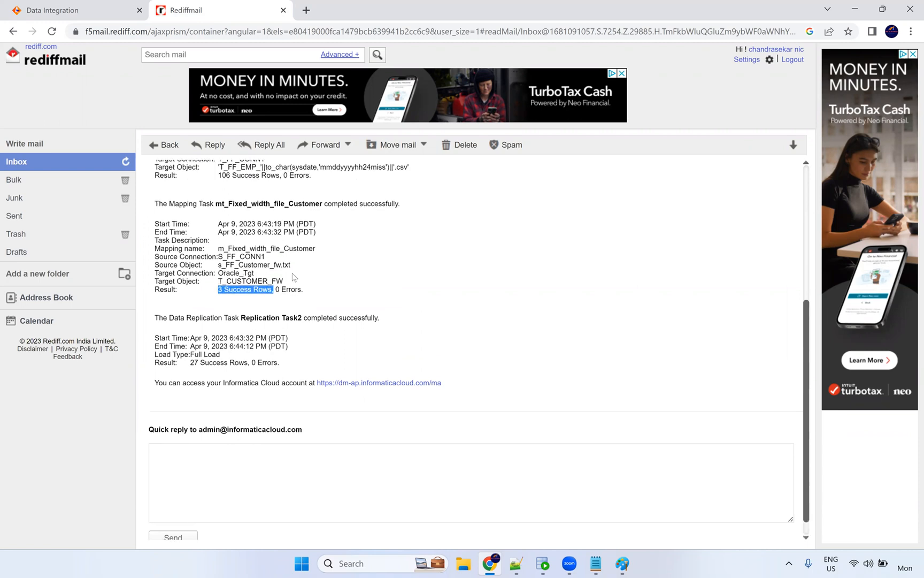
{"action": "left_click_drag", "start_coordinate": [222, 214], "coordinate": [303, 214]}
{"action": "scroll", "coordinate": [283, 246], "scroll_direction": "up", "scroll_amount": 2}
{"action": "scroll", "coordinate": [266, 230], "scroll_direction": "up", "scroll_amount": 1}
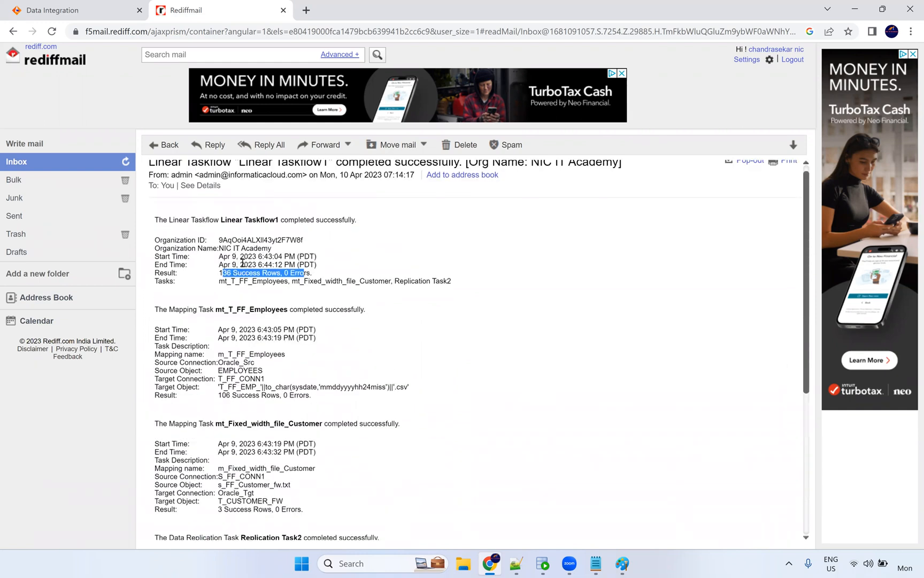
{"action": "left_click", "coordinate": [373, 282]}
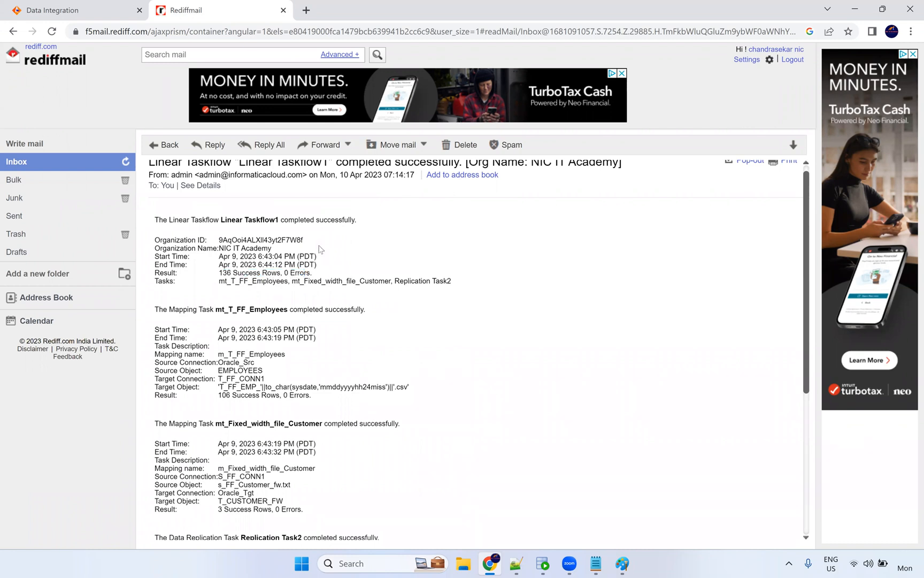
{"action": "scroll", "coordinate": [321, 249], "scroll_direction": "up", "scroll_amount": 1}
{"action": "scroll", "coordinate": [321, 249], "scroll_direction": "down", "scroll_amount": 4}
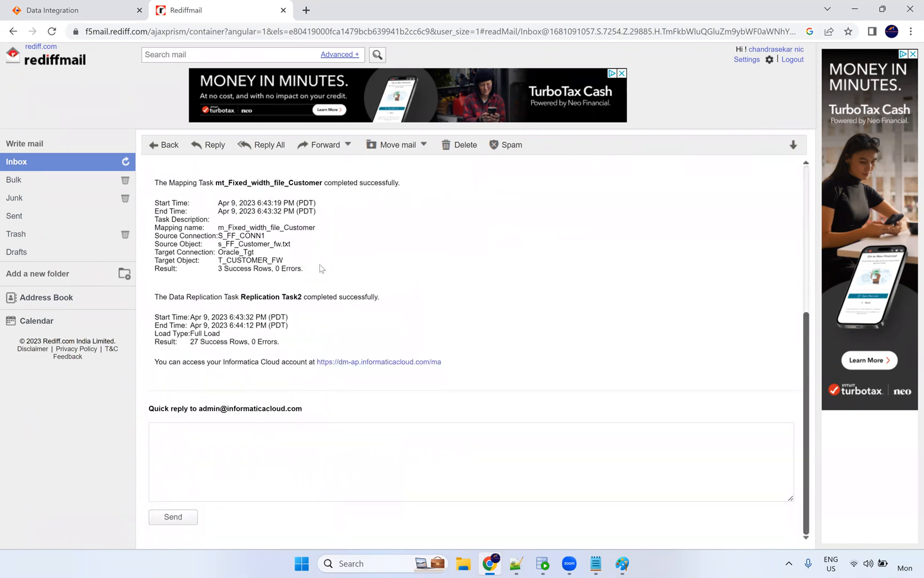
{"action": "scroll", "coordinate": [322, 268], "scroll_direction": "up", "scroll_amount": 5}
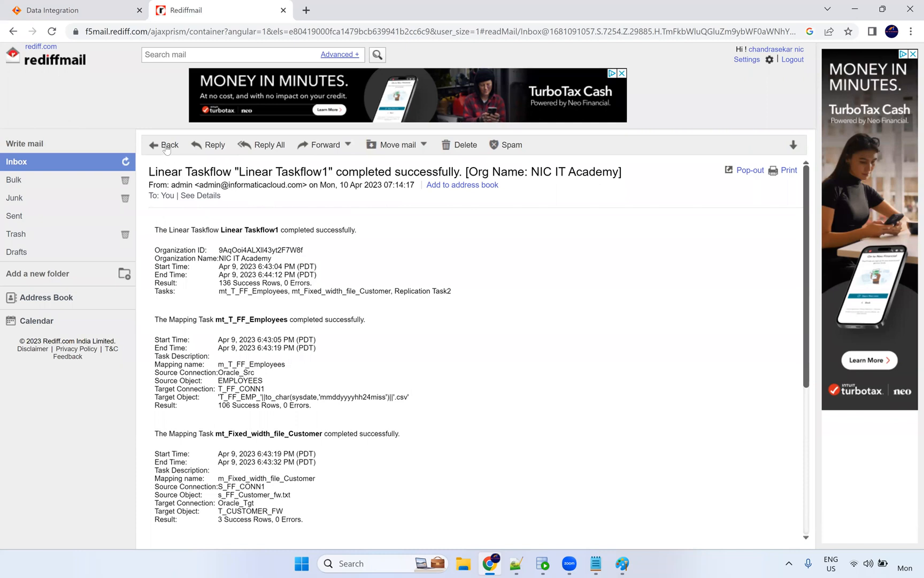
{"action": "scroll", "coordinate": [277, 367], "scroll_direction": "down", "scroll_amount": 3}
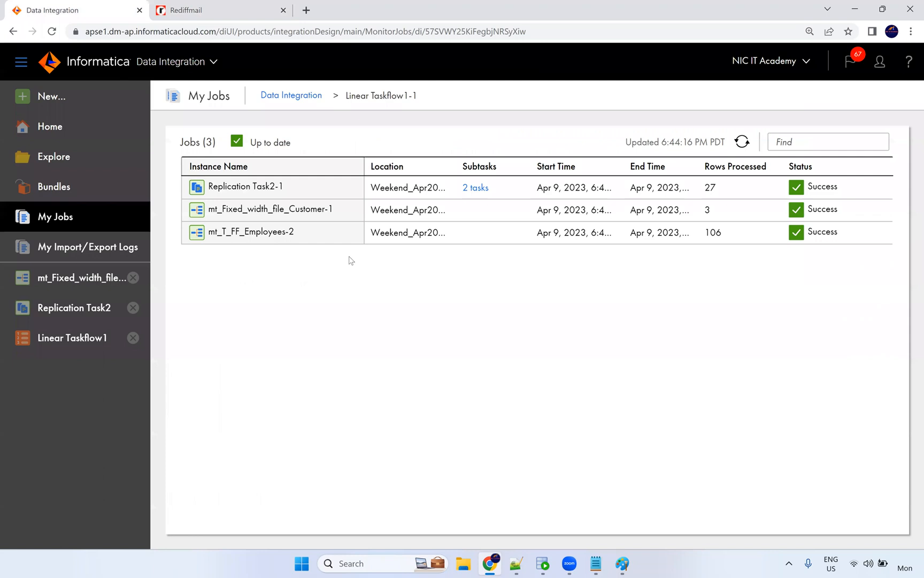
Go back to the Data Integration My Jobs page, then bring up the Taskflow notes in Notepad.
{"action": "left_click", "coordinate": [84, 9]}
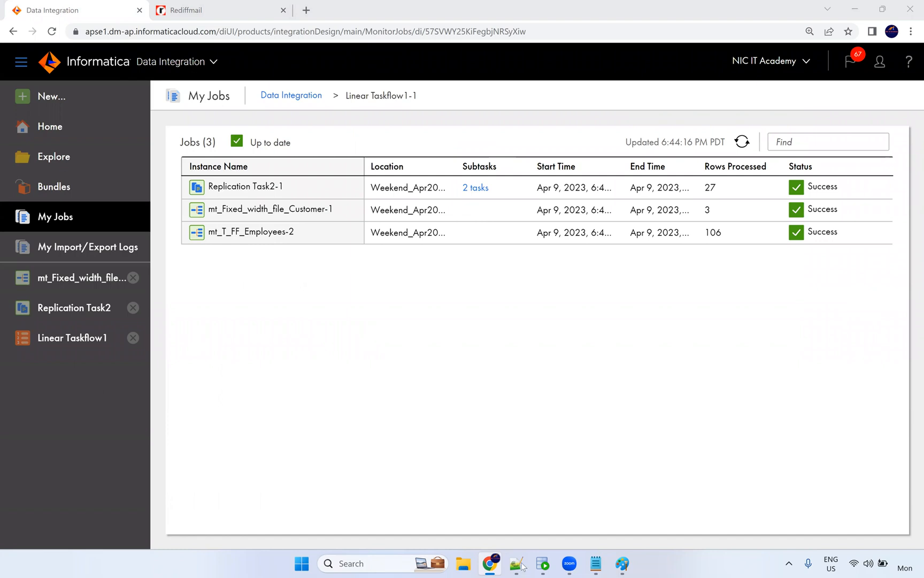
{"action": "left_click", "coordinate": [596, 564]}
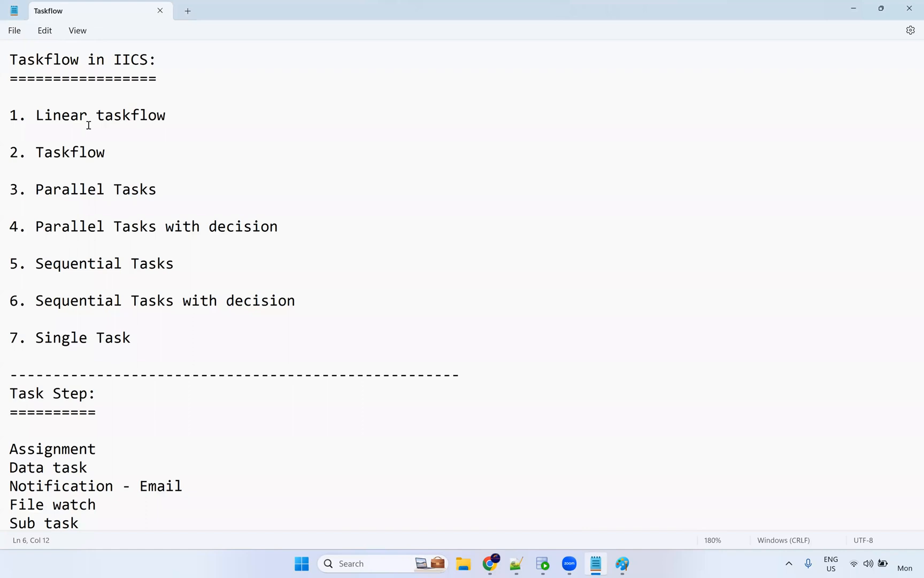
In Paint, type 'start --> s1 --> s2 --> s3' beside the diagram.
{"action": "left_click", "coordinate": [623, 564]}
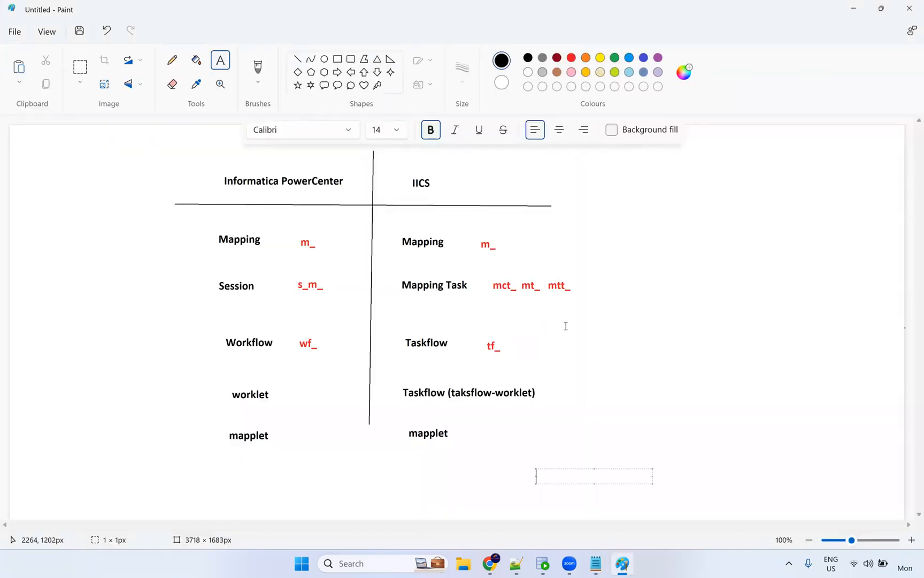
{"action": "left_click", "coordinate": [660, 255]}
{"action": "type", "text": "start"}
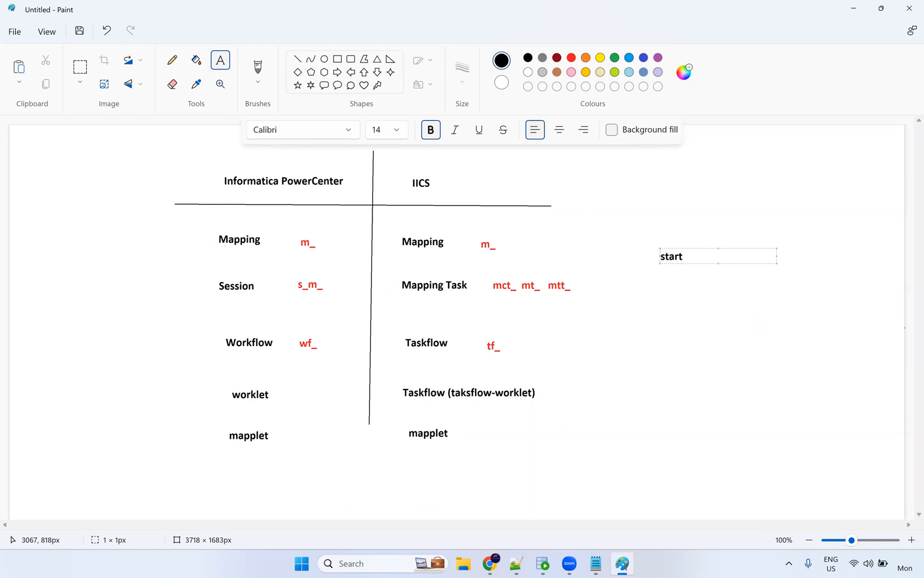
{"action": "type", "text": " --> s1 --> s2 --> s3"}
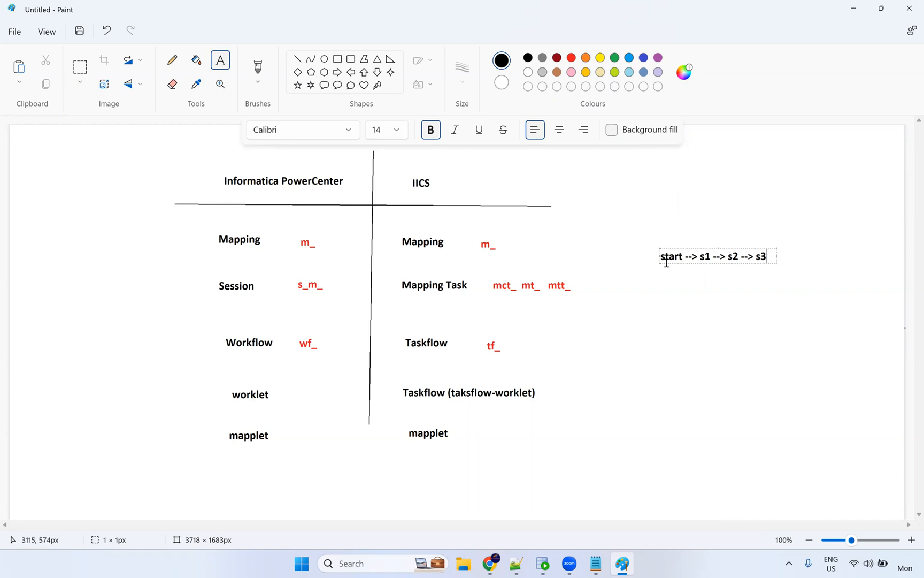
Erase the sequence text, then return to the browser's My Jobs page.
{"action": "key", "text": "ctrl+a"}
{"action": "key", "text": "Delete"}
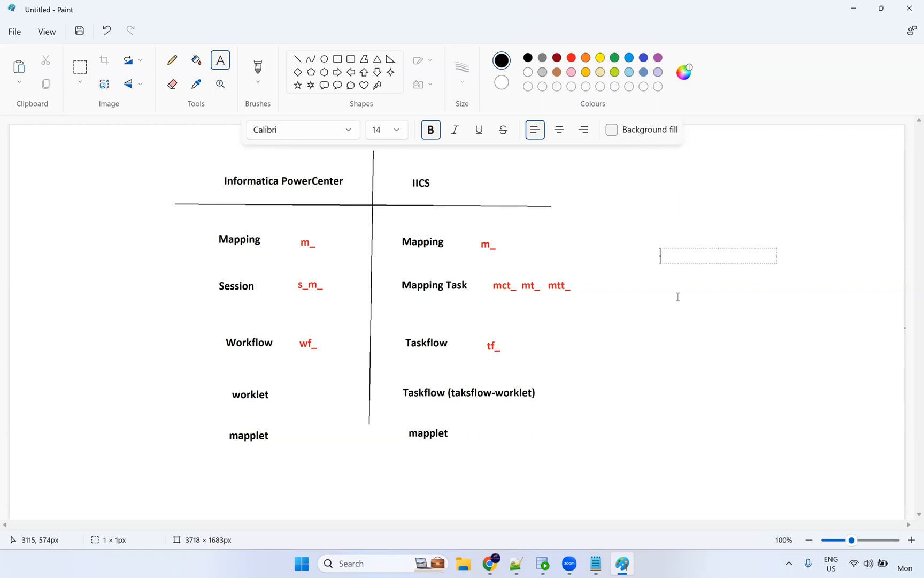
{"action": "left_click", "coordinate": [655, 289]}
{"action": "key", "text": "alt+Tab"}
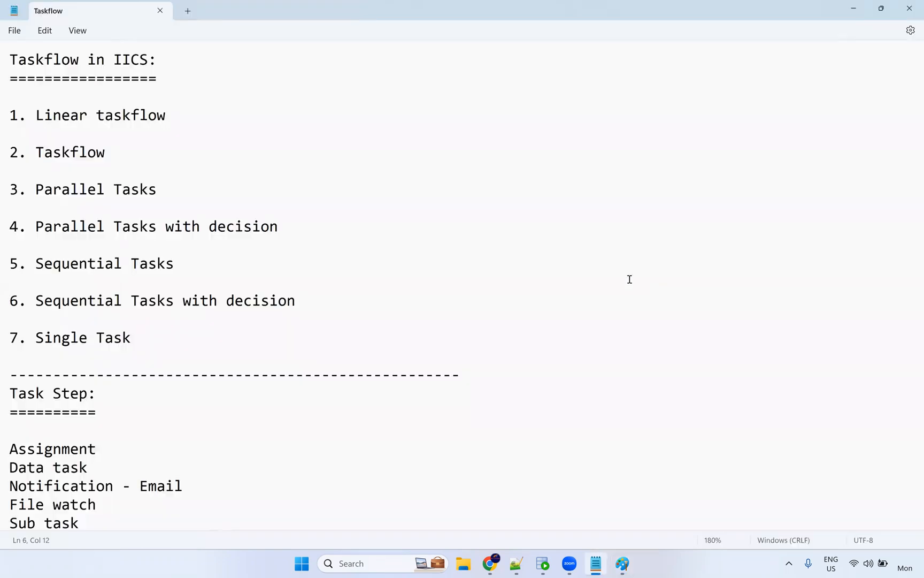
{"action": "left_click", "coordinate": [490, 562]}
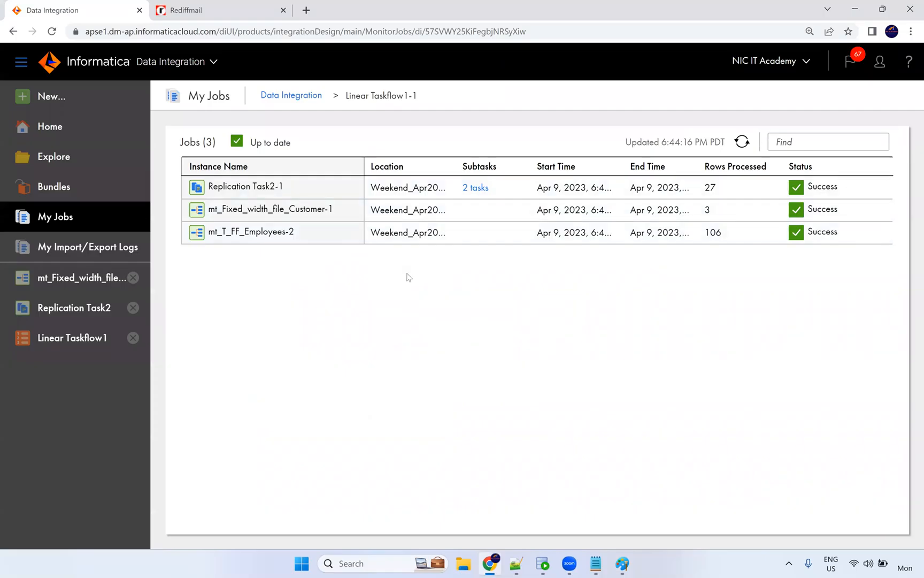
Open Linear Taskflow1 from the Dev folder and switch it into edit mode.
{"action": "left_click", "coordinate": [304, 96]}
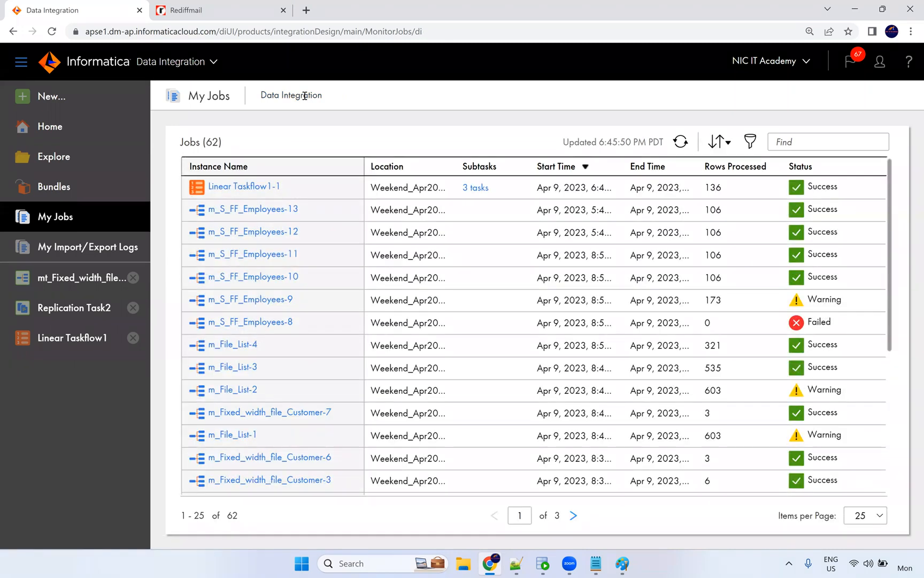
{"action": "left_click", "coordinate": [65, 104]}
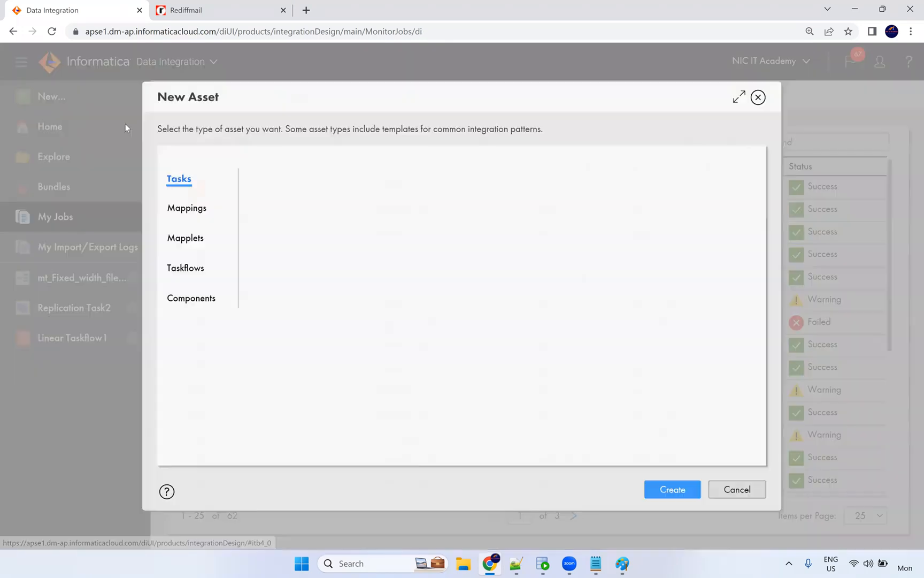
{"action": "left_click", "coordinate": [757, 97]}
{"action": "left_click", "coordinate": [68, 348]}
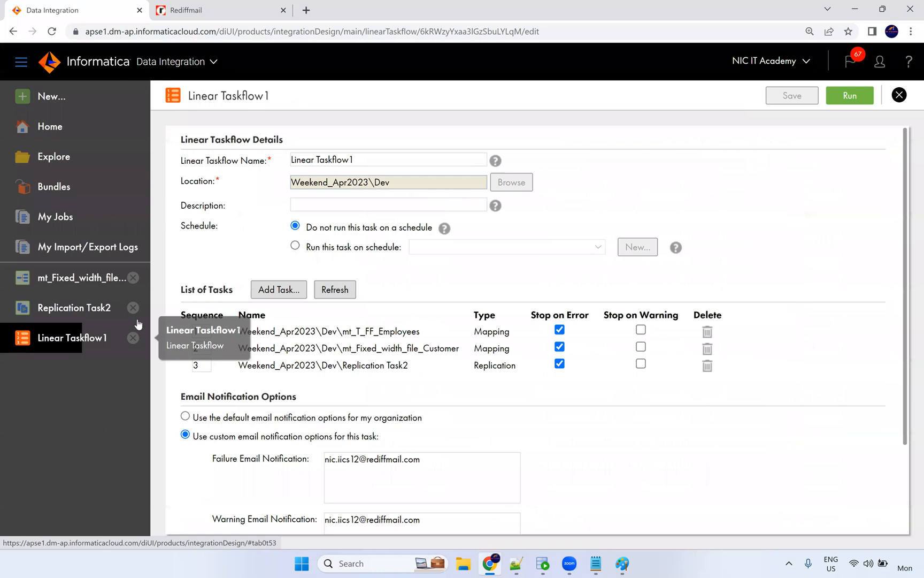
{"action": "scroll", "coordinate": [642, 335], "scroll_direction": "down", "scroll_amount": 2}
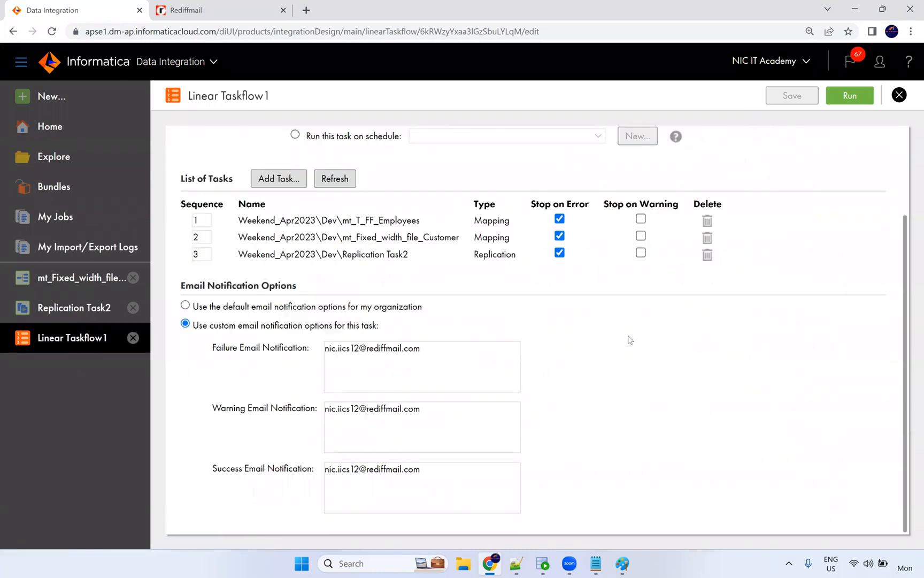
{"action": "scroll", "coordinate": [608, 340], "scroll_direction": "up", "scroll_amount": 2}
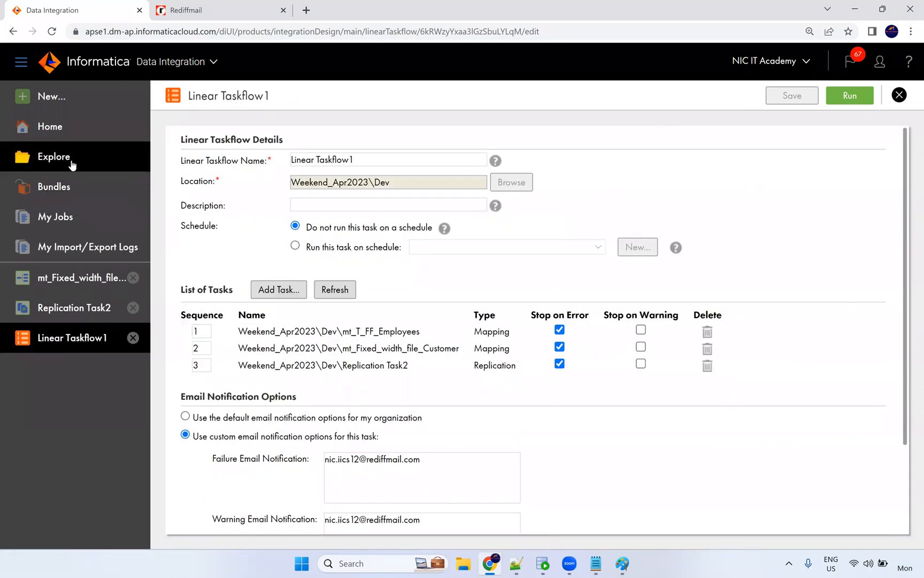
{"action": "left_click", "coordinate": [77, 163]}
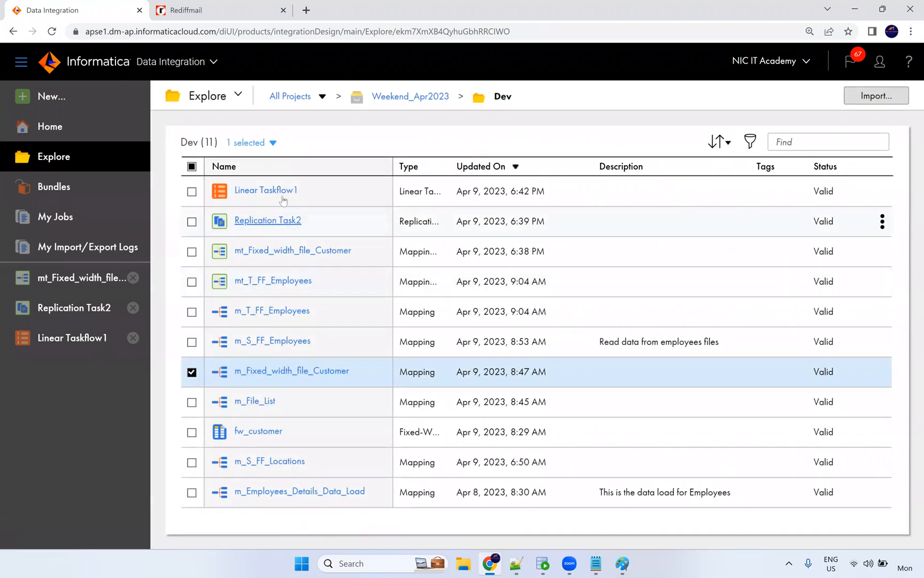
{"action": "left_click", "coordinate": [262, 190]}
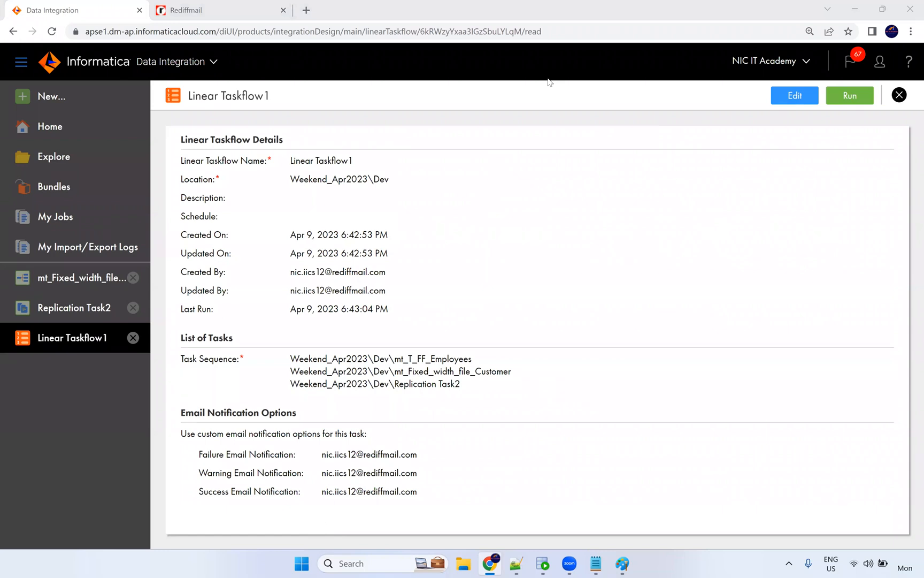
{"action": "left_click", "coordinate": [793, 101]}
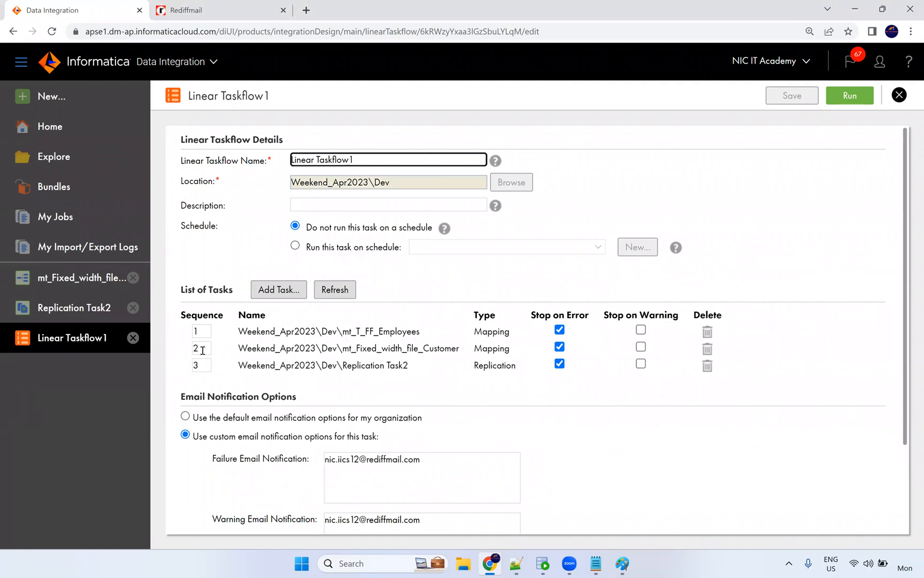
Change the second task's sequence to 3 and the third's to 2, then save the taskflow.
{"action": "left_click_drag", "start_coordinate": [200, 349], "coordinate": [185, 353]}
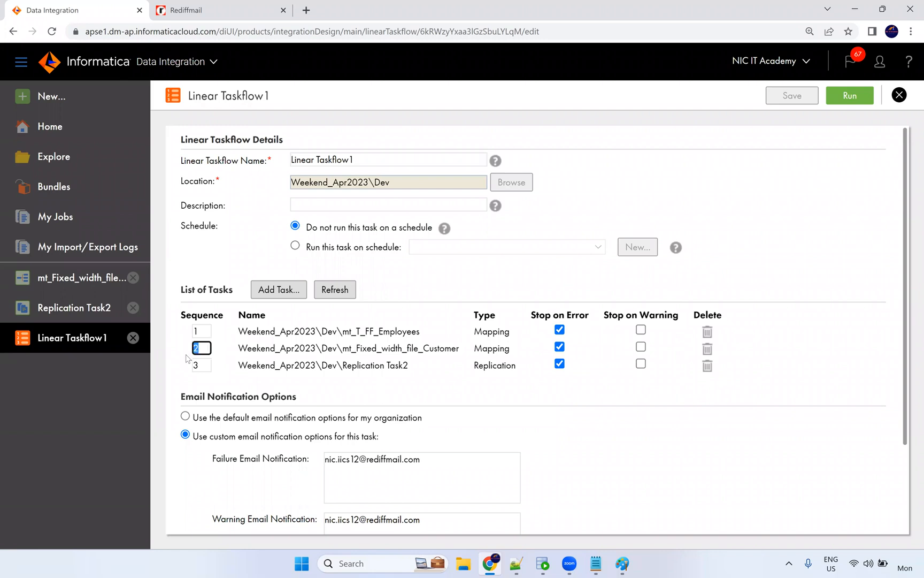
{"action": "type", "text": "3"}
{"action": "double_click", "coordinate": [196, 365]}
{"action": "type", "text": "2"}
{"action": "left_click", "coordinate": [353, 384]}
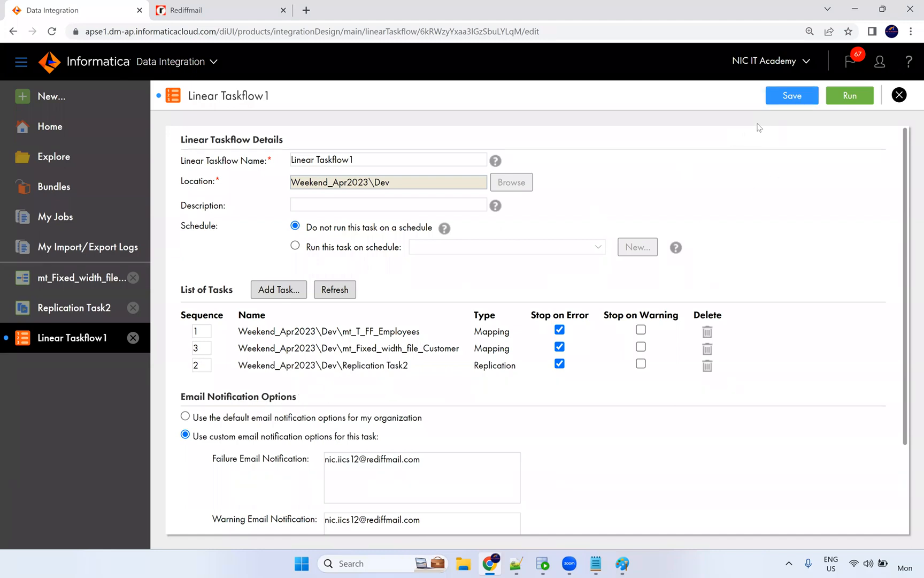
{"action": "left_click", "coordinate": [787, 102]}
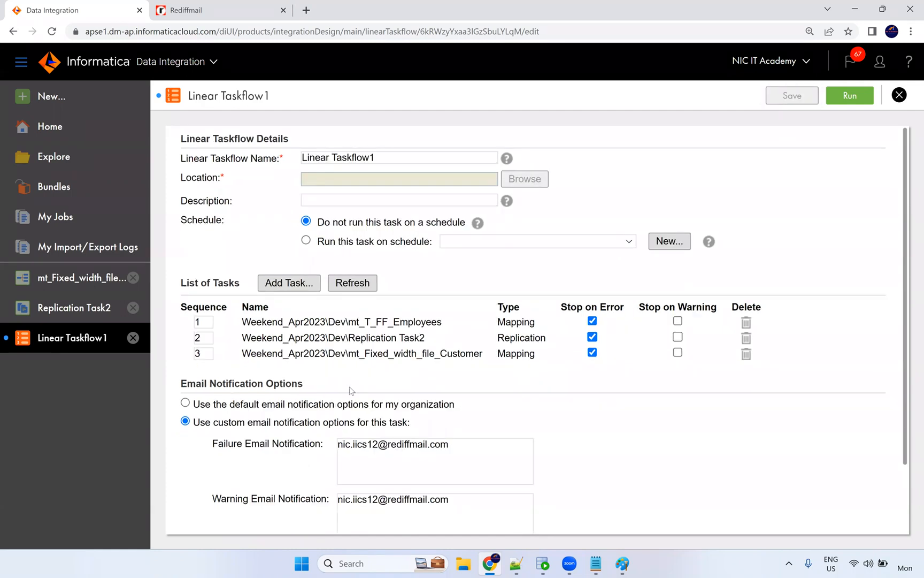
Confirm Replication Task2 now sits second, then return to the Dev folder listing.
{"action": "left_click_drag", "start_coordinate": [408, 349], "coordinate": [343, 350]}
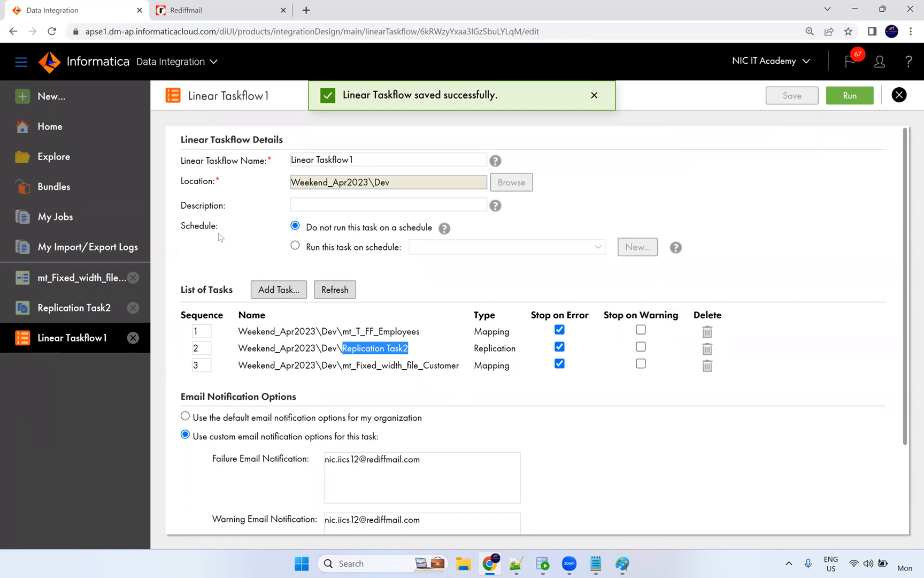
{"action": "scroll", "coordinate": [278, 367], "scroll_direction": "down", "scroll_amount": 2}
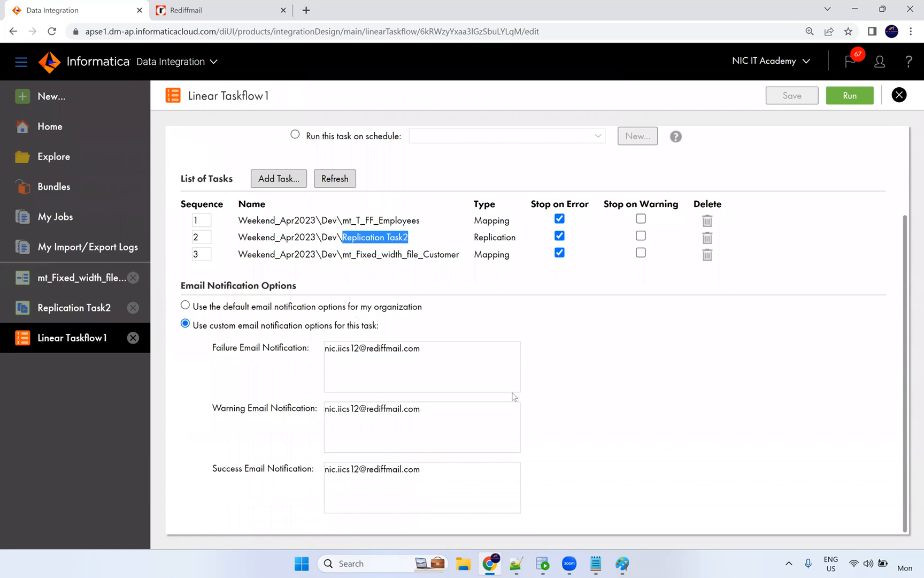
{"action": "scroll", "coordinate": [417, 419], "scroll_direction": "up", "scroll_amount": 2}
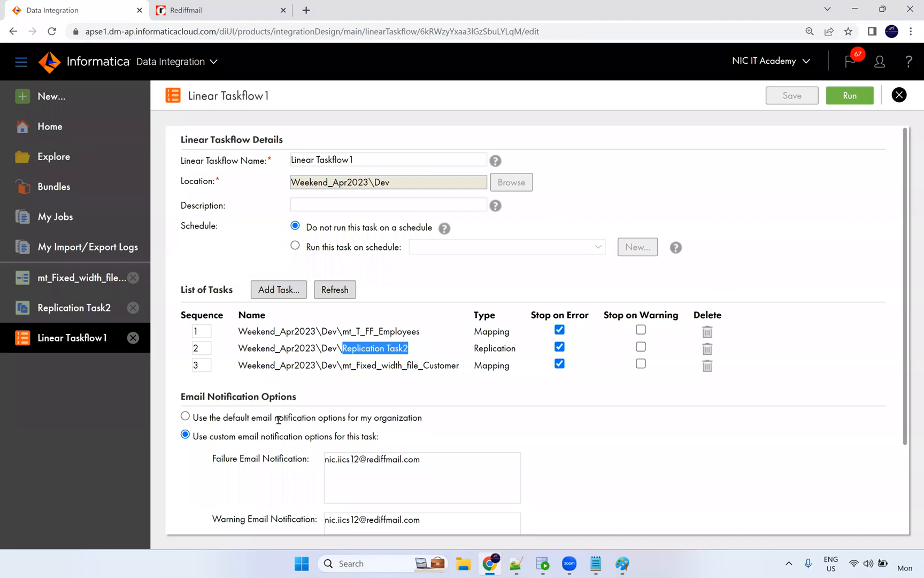
{"action": "left_click", "coordinate": [659, 188]}
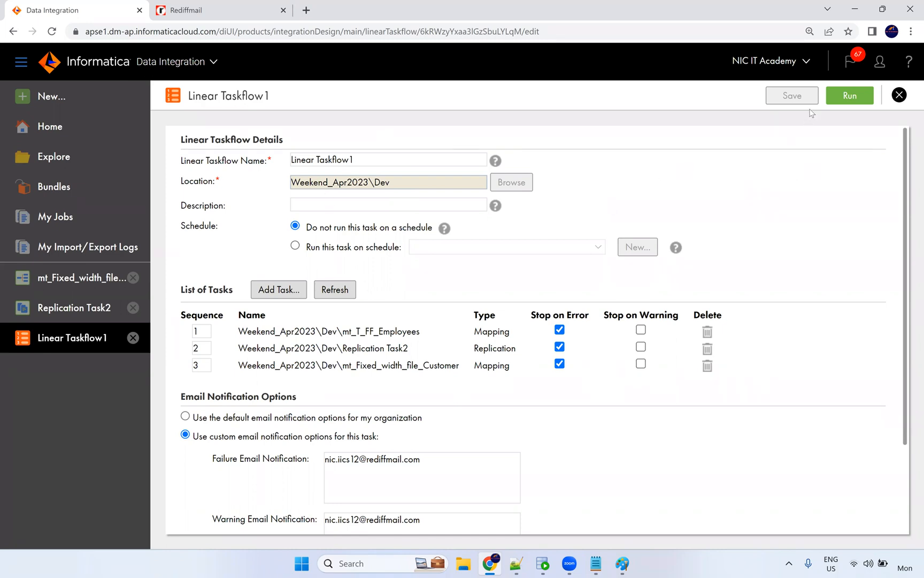
{"action": "left_click", "coordinate": [75, 159]}
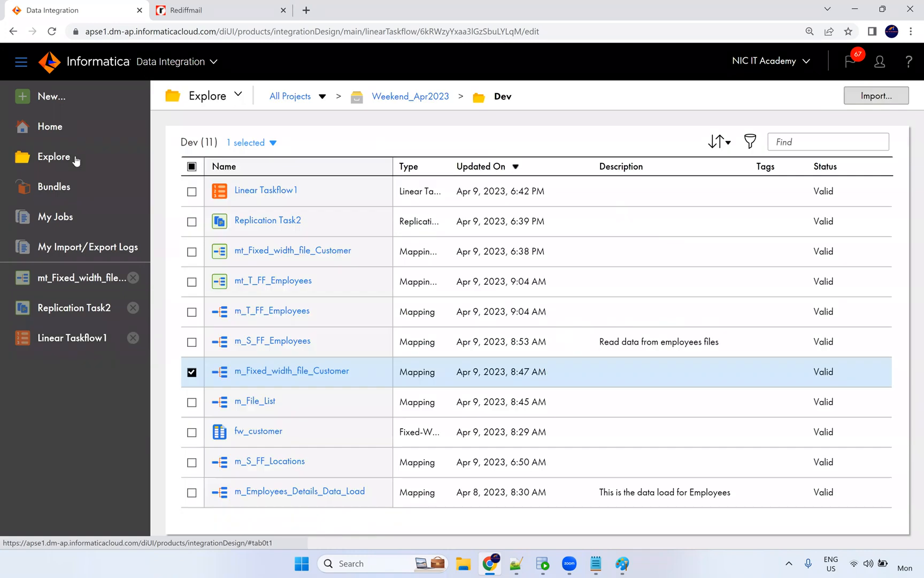
In the New Asset dialog, pick Taskflows > Parallel Tasks and create it.
{"action": "left_click", "coordinate": [59, 98]}
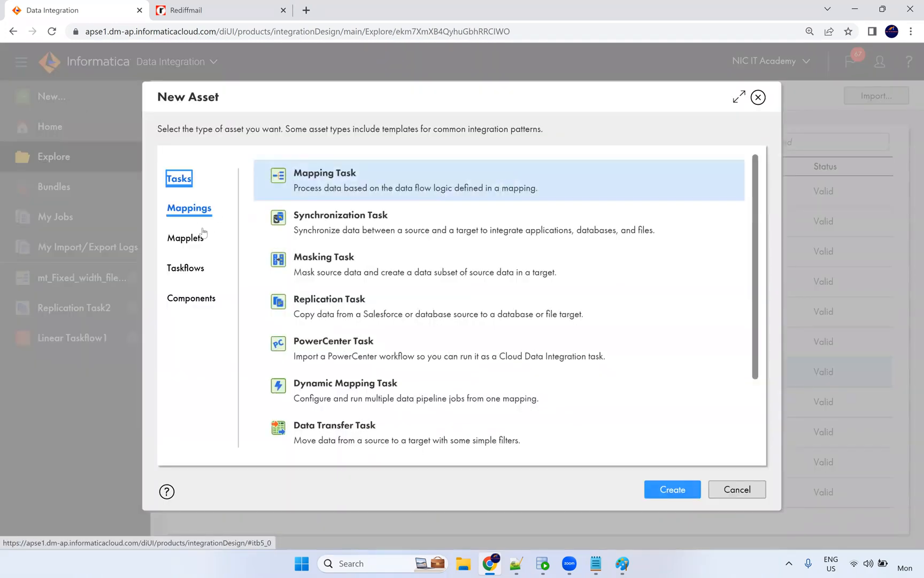
{"action": "left_click", "coordinate": [195, 272]}
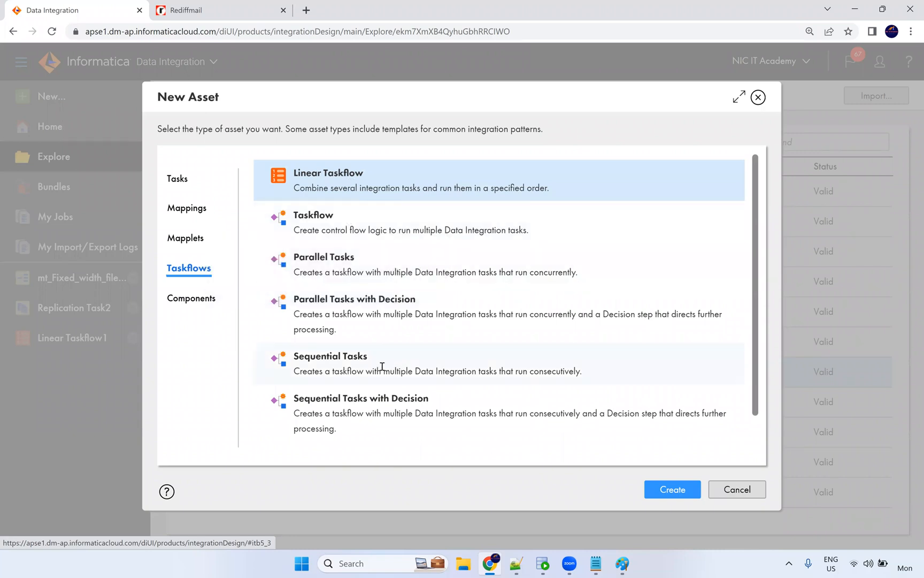
{"action": "left_click", "coordinate": [339, 266]}
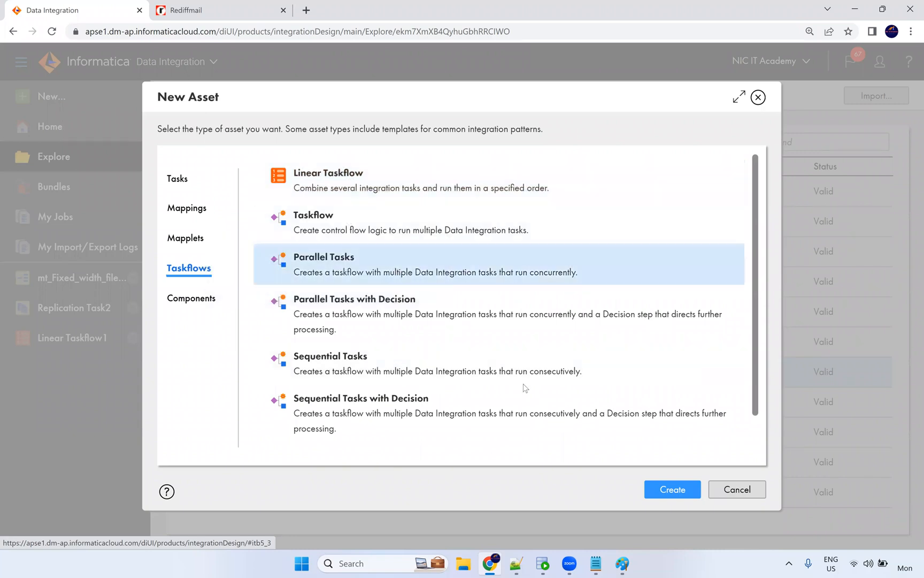
{"action": "left_click", "coordinate": [656, 486]}
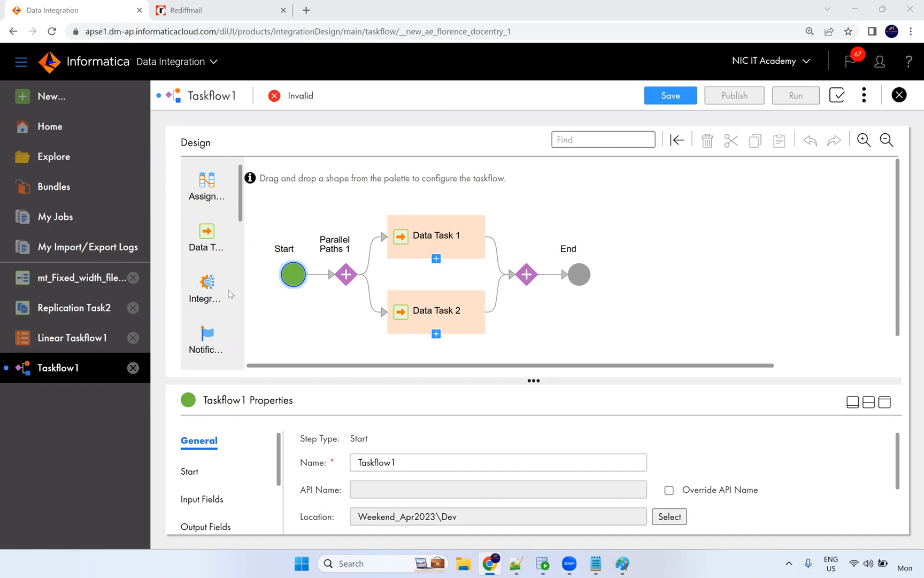
Reopen Linear Taskflow1 to view its three tasks with Replication Task2 second.
{"action": "left_click", "coordinate": [66, 340]}
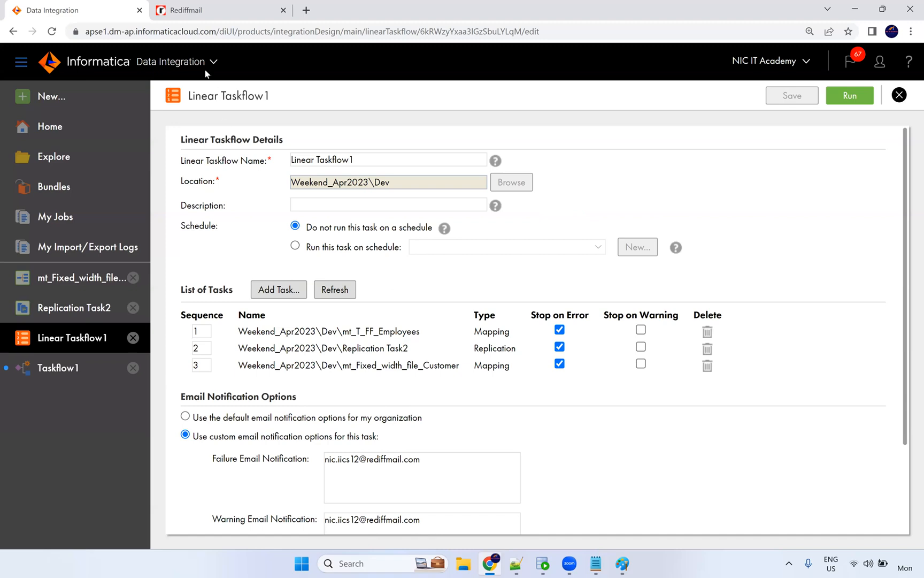
From the Dev folder, create another taskflow from the Parallel Tasks template.
{"action": "left_click", "coordinate": [86, 159]}
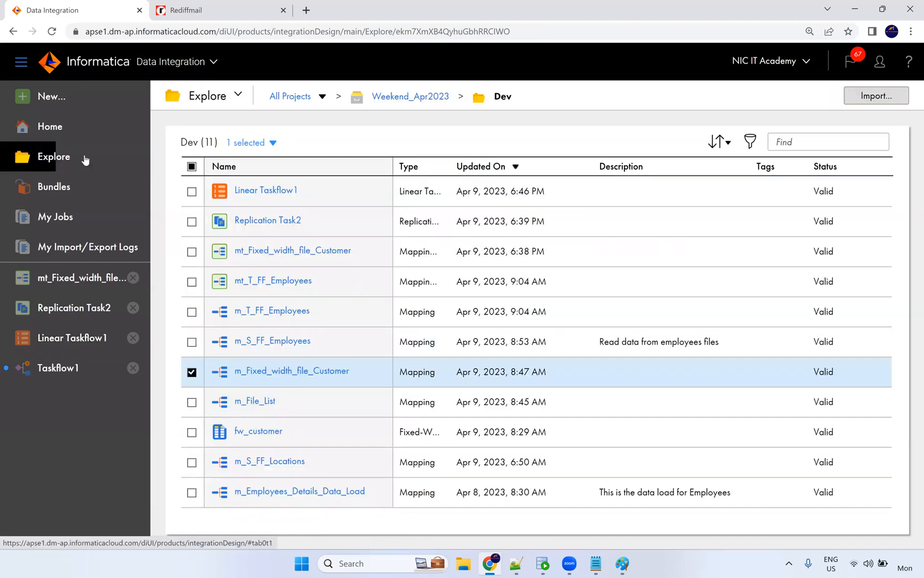
{"action": "left_click", "coordinate": [92, 220]}
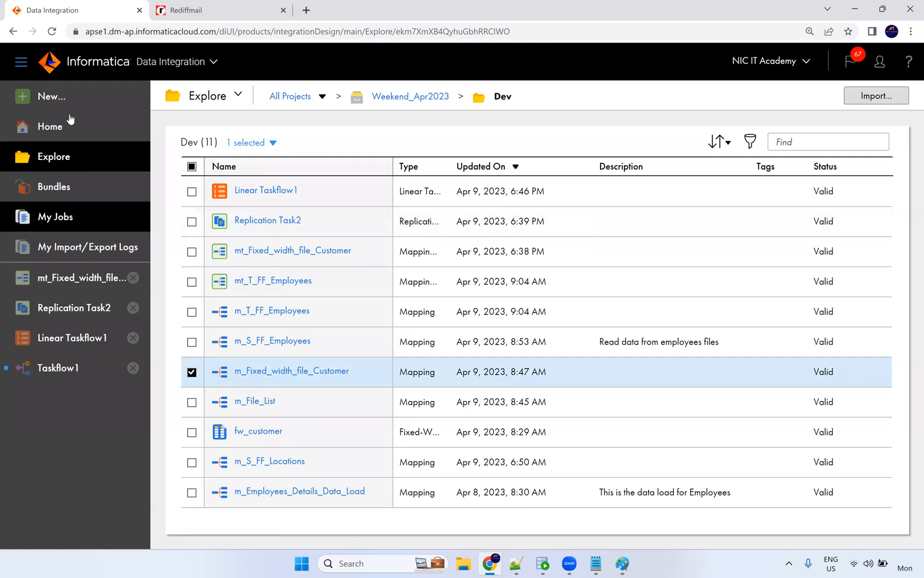
{"action": "left_click", "coordinate": [57, 97]}
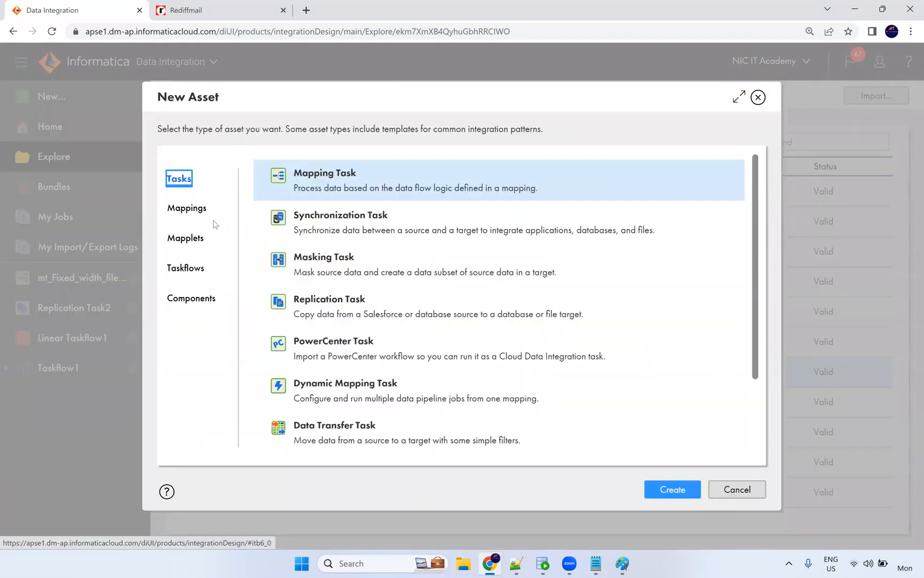
{"action": "left_click", "coordinate": [186, 268]}
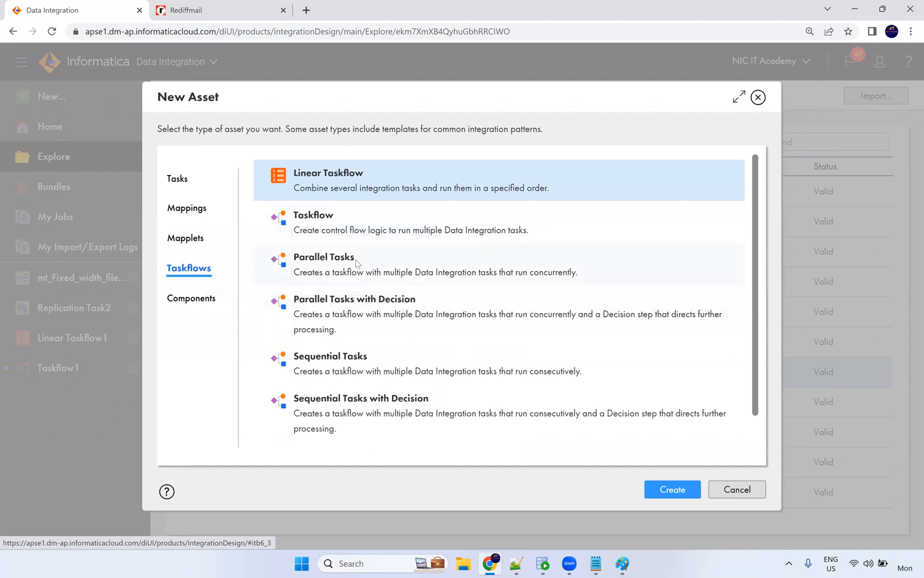
{"action": "left_click", "coordinate": [323, 266]}
{"action": "left_click", "coordinate": [670, 489]}
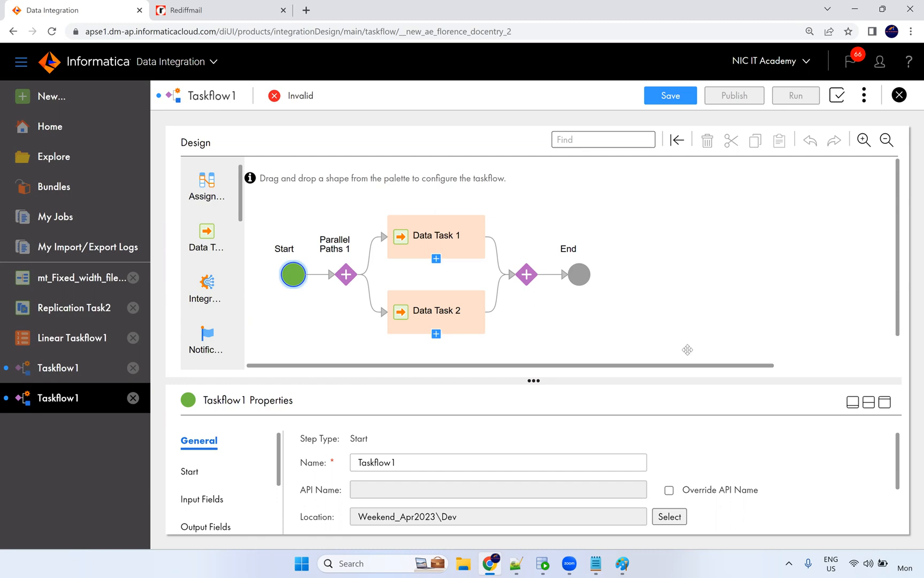
Close the duplicate Taskflow1 and discard it without saving.
{"action": "left_click_drag", "start_coordinate": [686, 370], "coordinate": [598, 370]}
{"action": "left_click_drag", "start_coordinate": [459, 366], "coordinate": [379, 348]}
{"action": "left_click", "coordinate": [134, 398]}
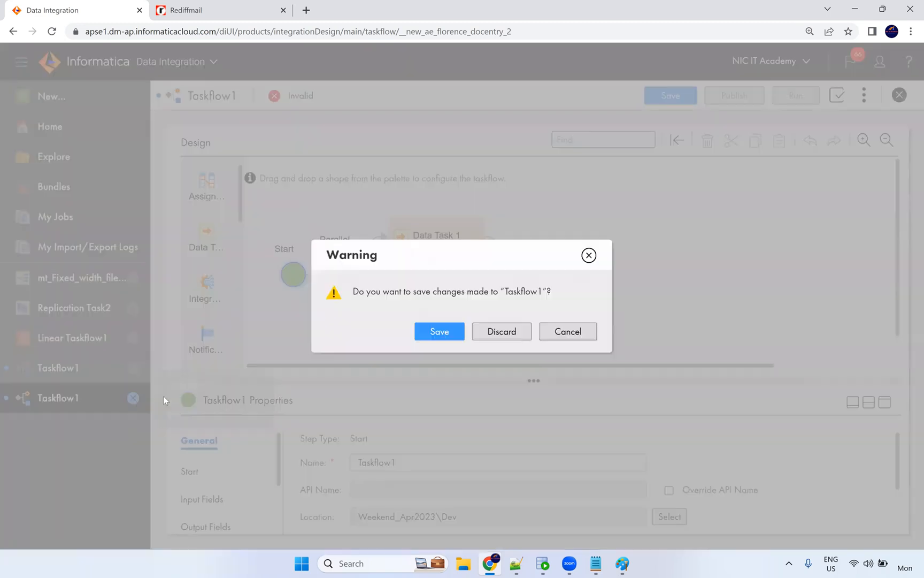
{"action": "left_click", "coordinate": [495, 341]}
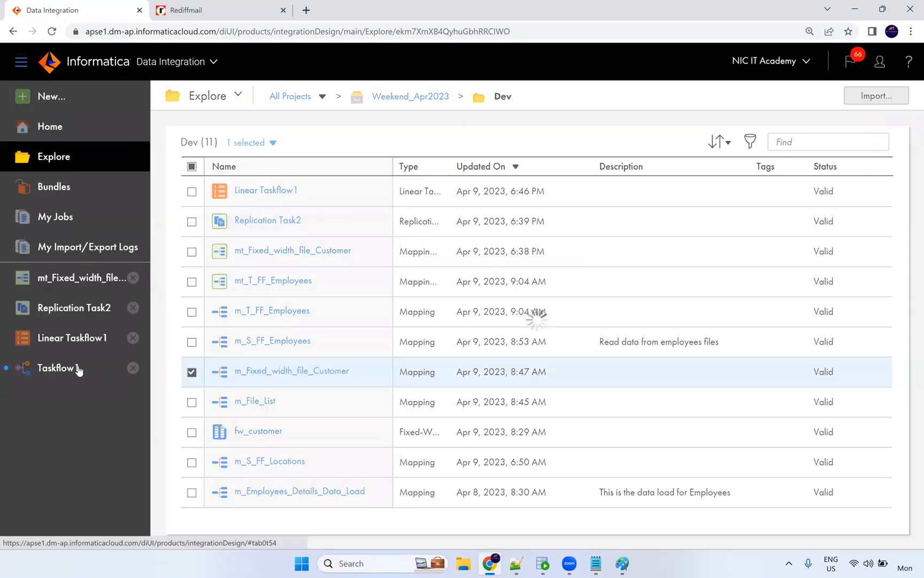
Change Taskflow1's Name in General properties to tf_parallel_task and apply it.
{"action": "left_click", "coordinate": [77, 369]}
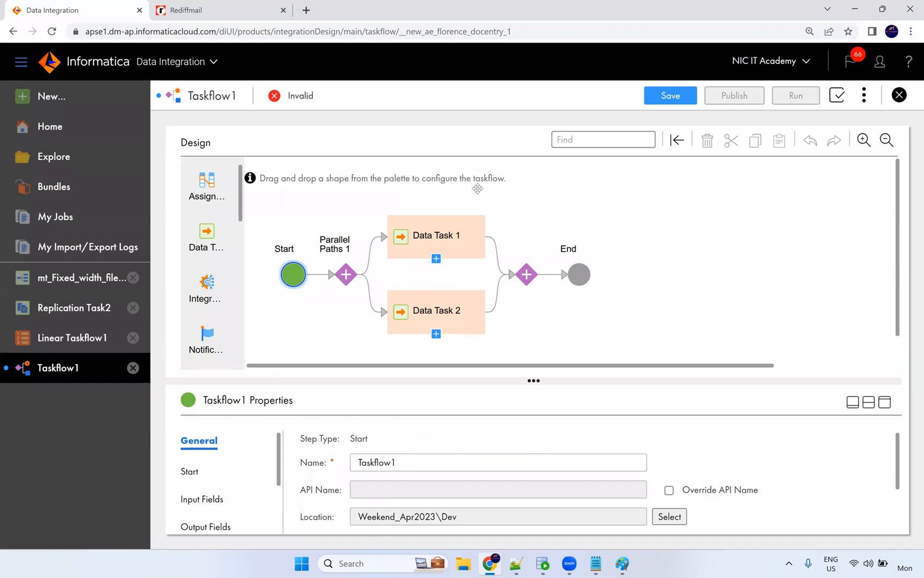
{"action": "double_click", "coordinate": [393, 462]}
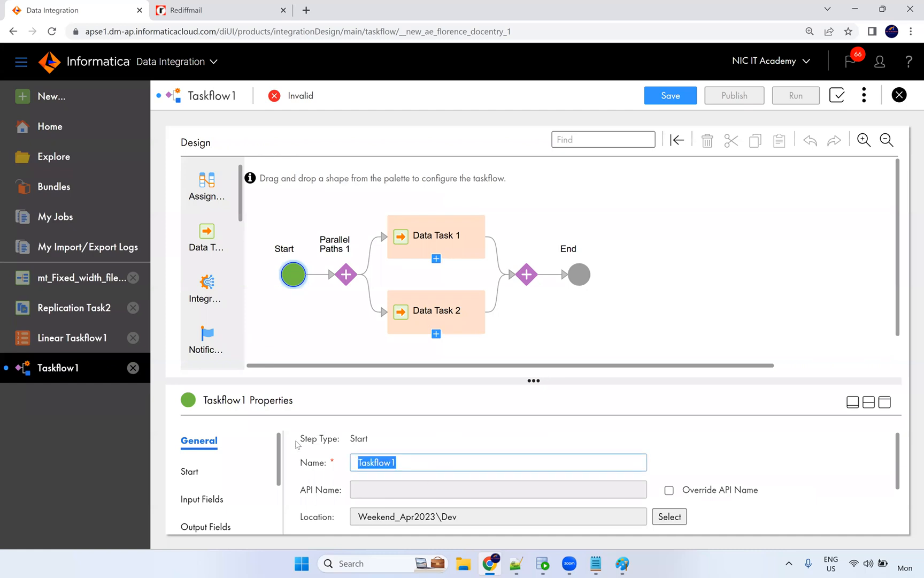
{"action": "type", "text": "tf_parallel_task"}
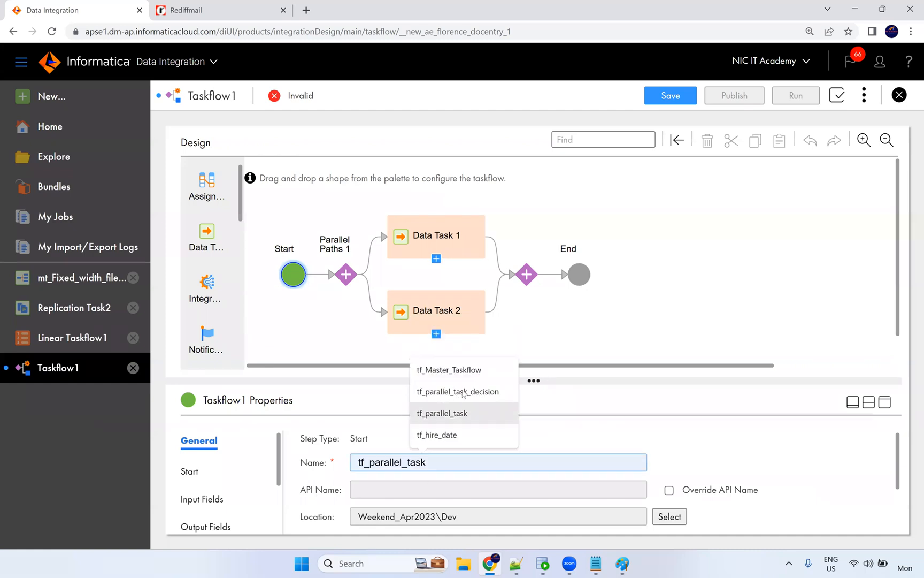
{"action": "left_click", "coordinate": [462, 395]}
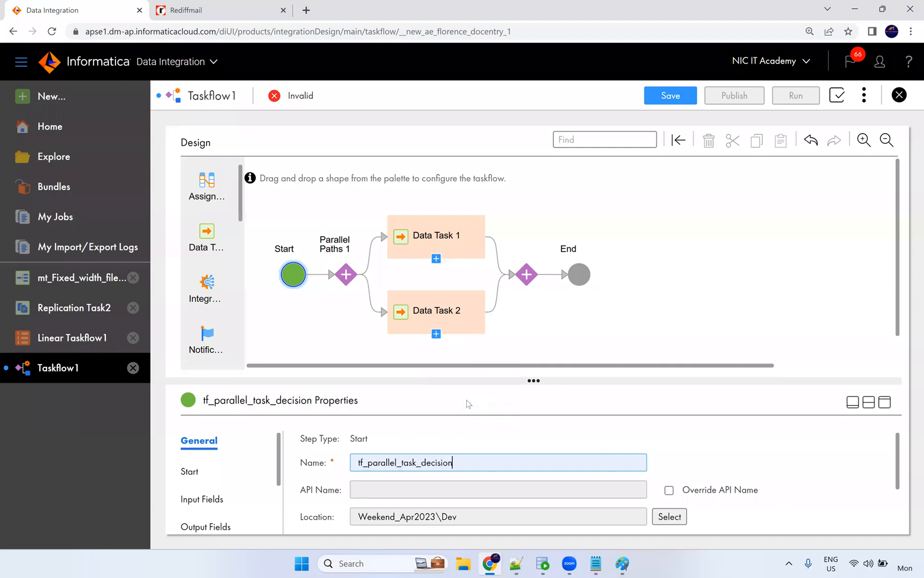
{"action": "left_click_drag", "start_coordinate": [415, 461], "coordinate": [417, 461]}
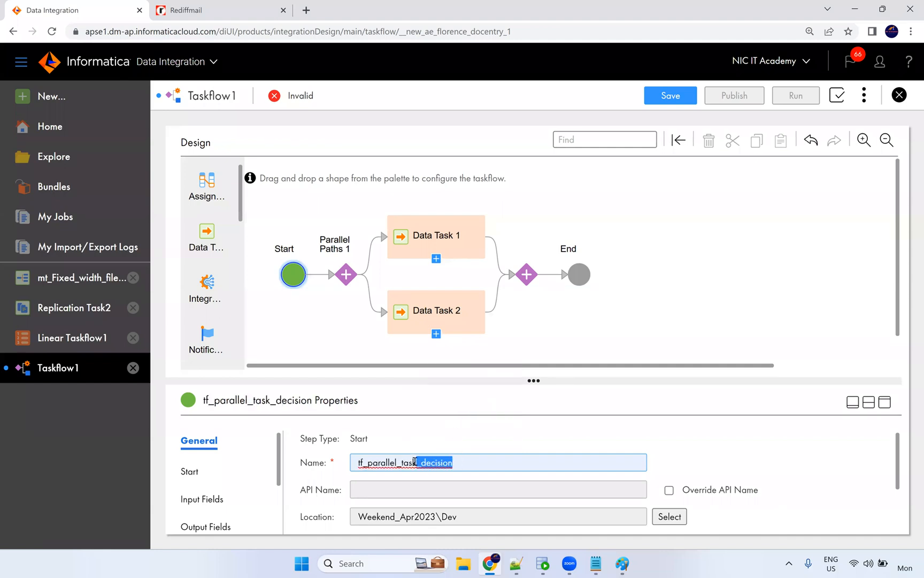
{"action": "key", "text": "BackSpace"}
{"action": "left_click", "coordinate": [478, 438]}
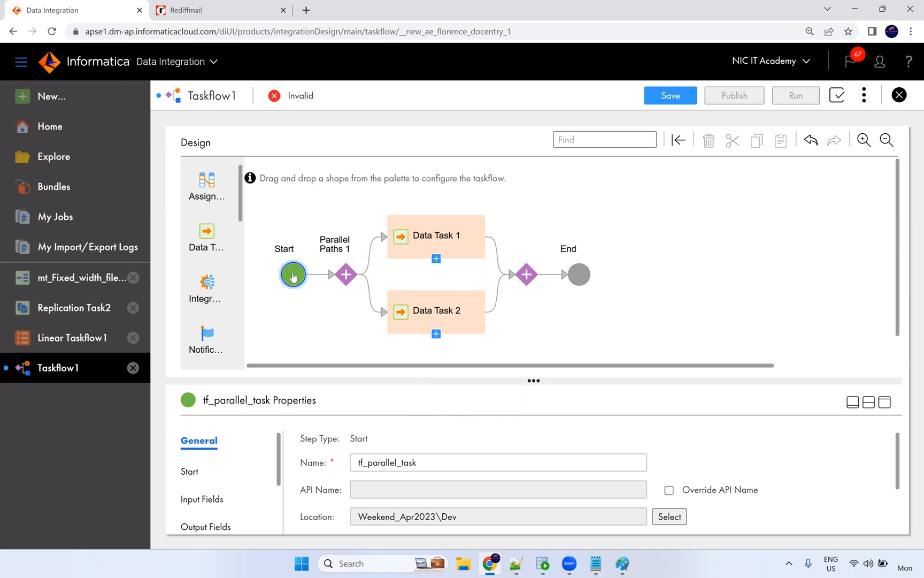
Select Data Task 1 on the tf_parallel_task canvas to show its properties.
{"action": "left_click", "coordinate": [434, 247]}
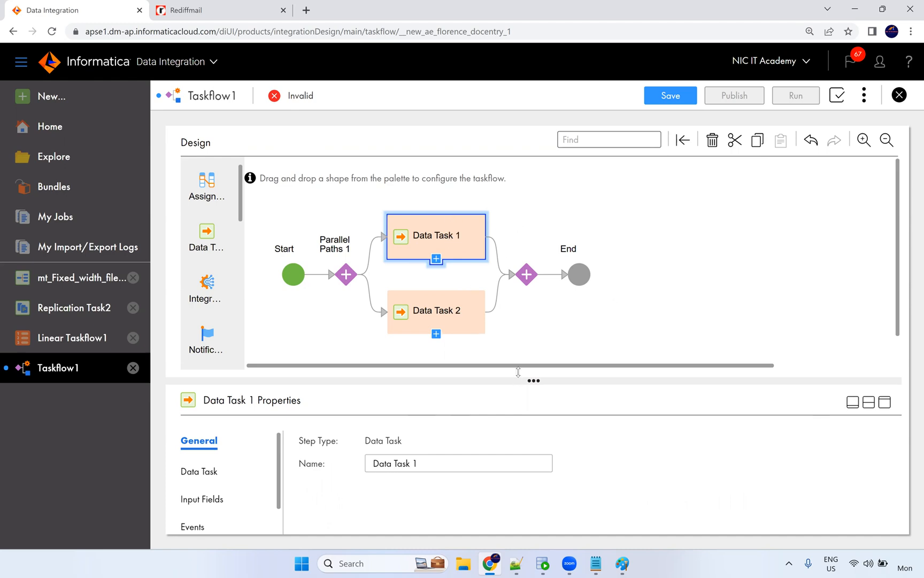
Assign mapping task mt_T_FF_Employees to Data Task 1.
{"action": "left_click_drag", "start_coordinate": [518, 372], "coordinate": [519, 335]}
{"action": "left_click_drag", "start_coordinate": [409, 428], "coordinate": [330, 426]}
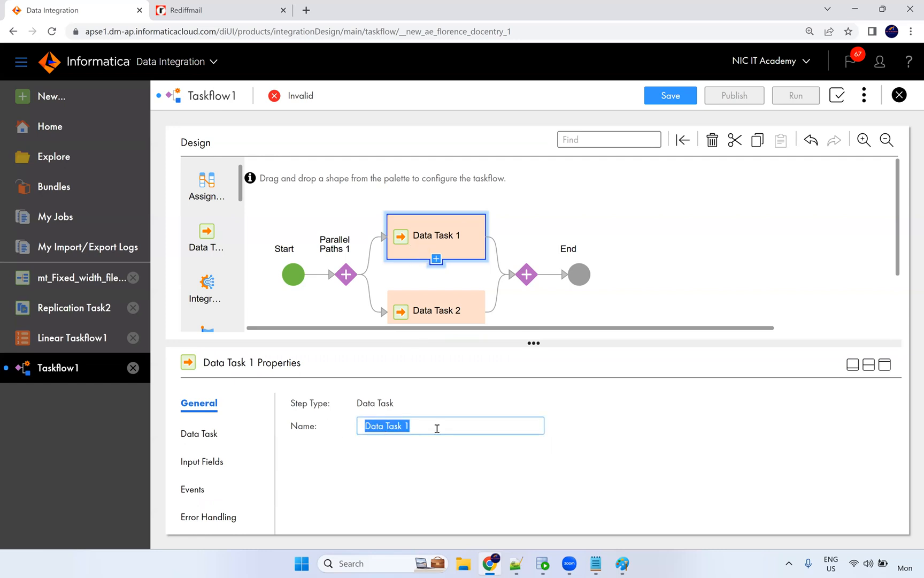
{"action": "left_click", "coordinate": [216, 433]}
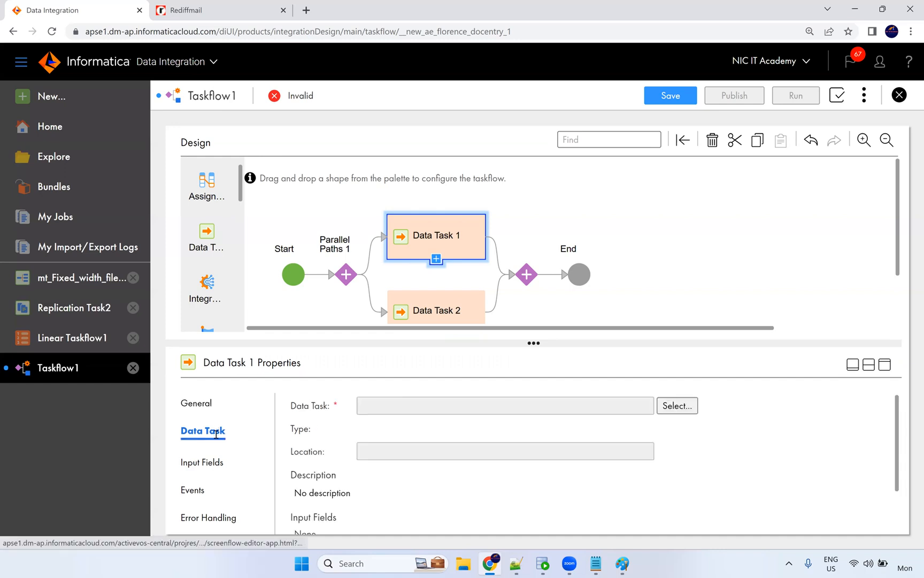
{"action": "left_click", "coordinate": [665, 406]}
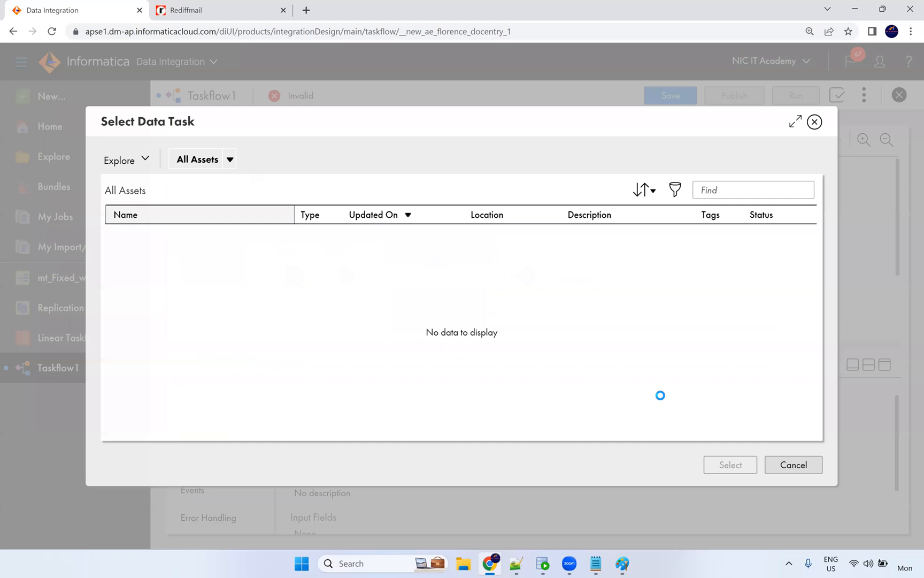
{"action": "scroll", "coordinate": [193, 377], "scroll_direction": "down", "scroll_amount": 1}
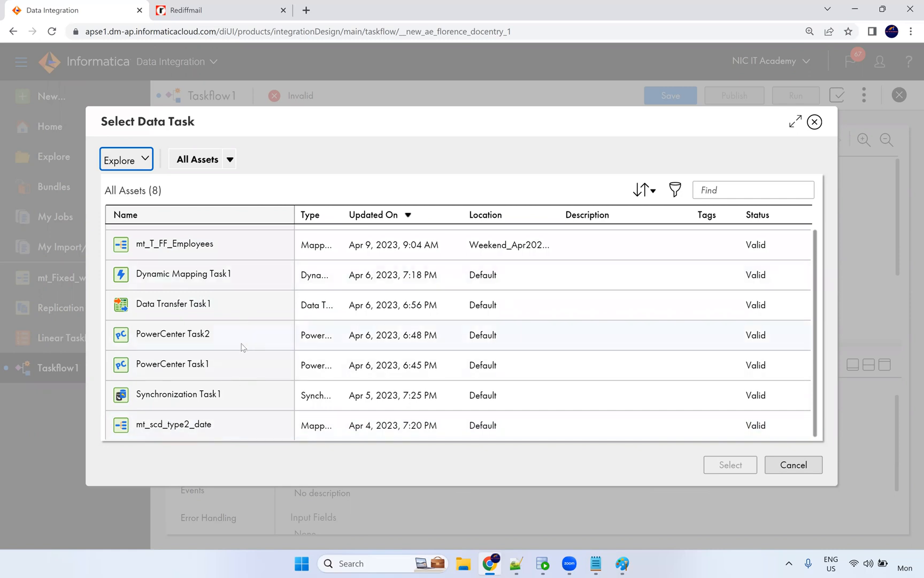
{"action": "left_click", "coordinate": [213, 251]}
{"action": "left_click", "coordinate": [709, 465]}
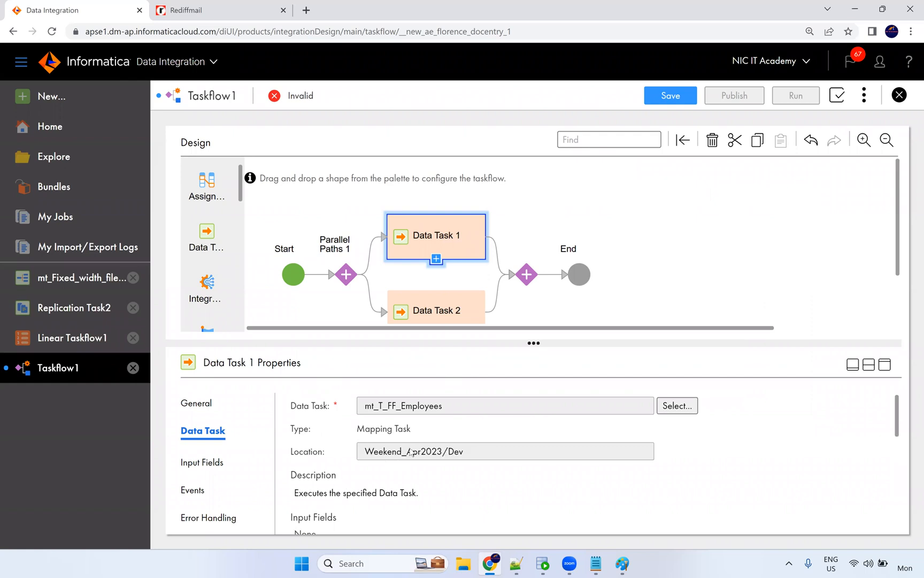
{"action": "scroll", "coordinate": [411, 440], "scroll_direction": "down", "scroll_amount": 3}
{"action": "scroll", "coordinate": [402, 448], "scroll_direction": "up", "scroll_amount": 2}
{"action": "scroll", "coordinate": [403, 449], "scroll_direction": "up", "scroll_amount": 1}
{"action": "scroll", "coordinate": [431, 423], "scroll_direction": "down", "scroll_amount": 5}
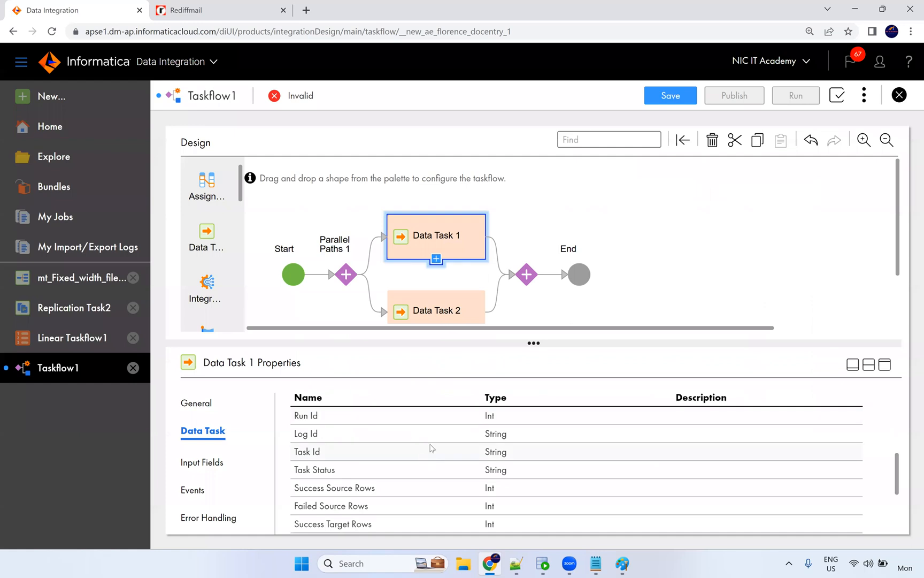
{"action": "scroll", "coordinate": [433, 444], "scroll_direction": "down", "scroll_amount": 3}
{"action": "scroll", "coordinate": [434, 465], "scroll_direction": "up", "scroll_amount": 5}
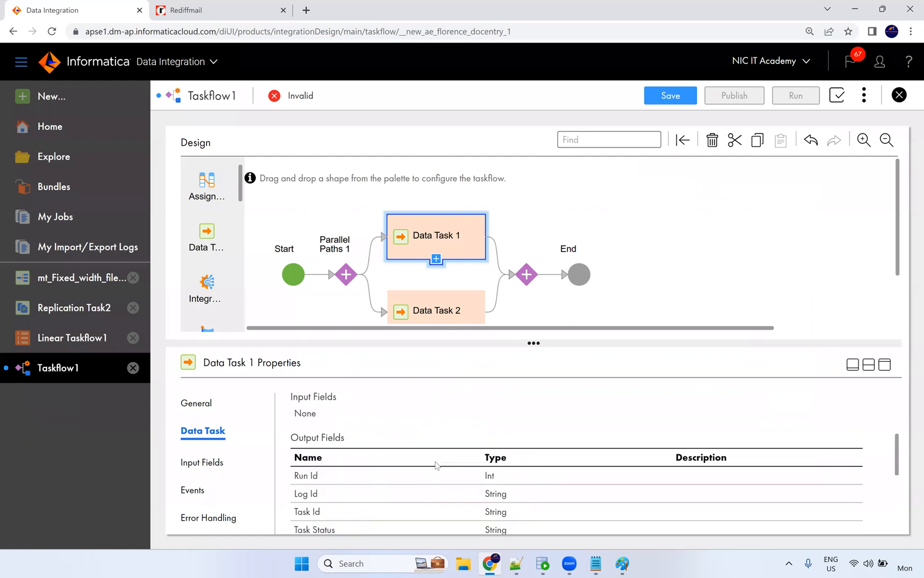
{"action": "scroll", "coordinate": [374, 471], "scroll_direction": "down", "scroll_amount": 2}
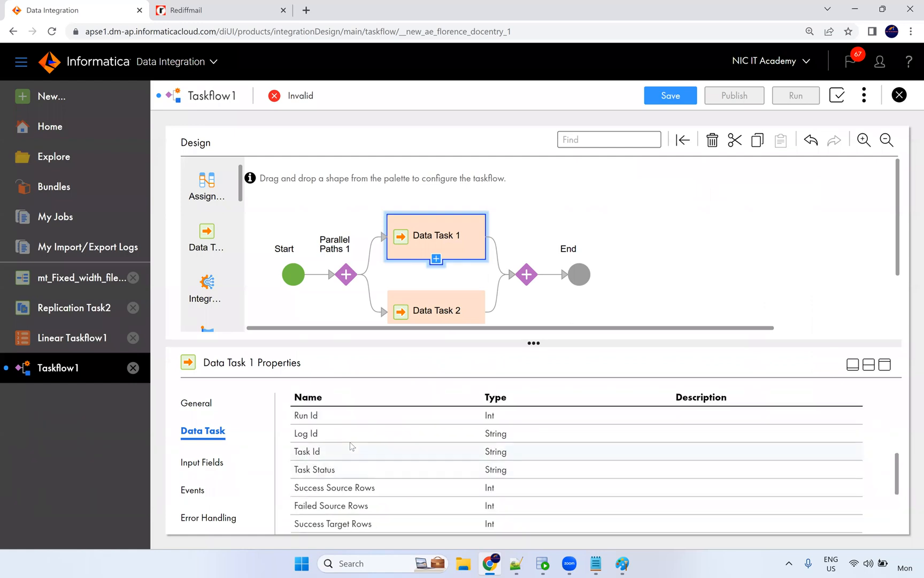
{"action": "scroll", "coordinate": [347, 434], "scroll_direction": "down", "scroll_amount": 4}
{"action": "scroll", "coordinate": [349, 467], "scroll_direction": "up", "scroll_amount": 4}
{"action": "scroll", "coordinate": [373, 467], "scroll_direction": "down", "scroll_amount": 1}
{"action": "scroll", "coordinate": [369, 460], "scroll_direction": "down", "scroll_amount": 3}
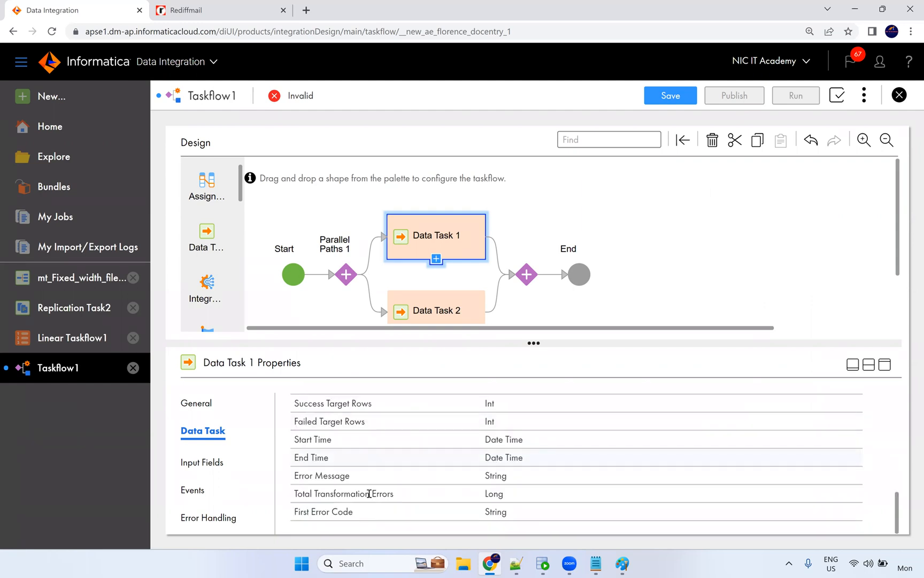
{"action": "scroll", "coordinate": [369, 479], "scroll_direction": "up", "scroll_amount": 3}
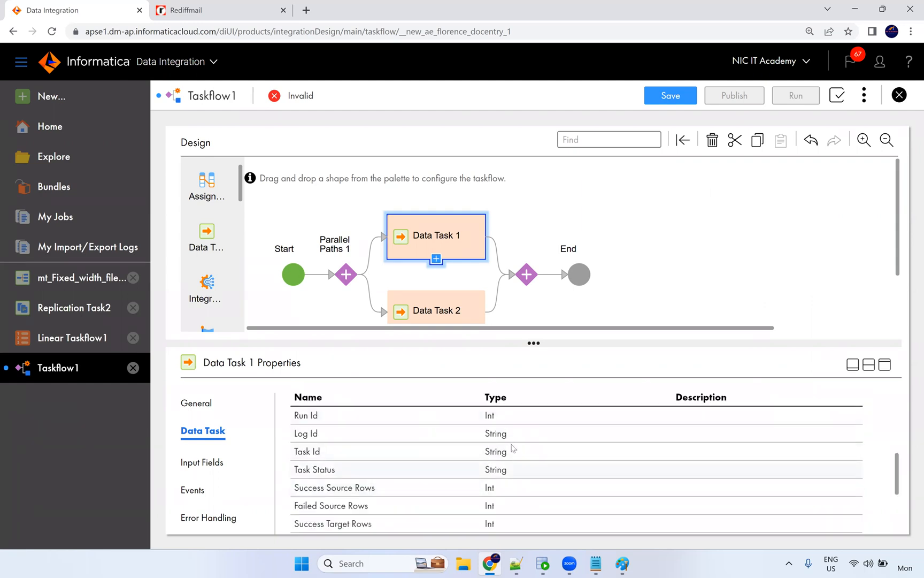
Review Data Task 1's Input Fields and Events, then enable Error Handling's 'If this task fails' option.
{"action": "left_click", "coordinate": [213, 464]}
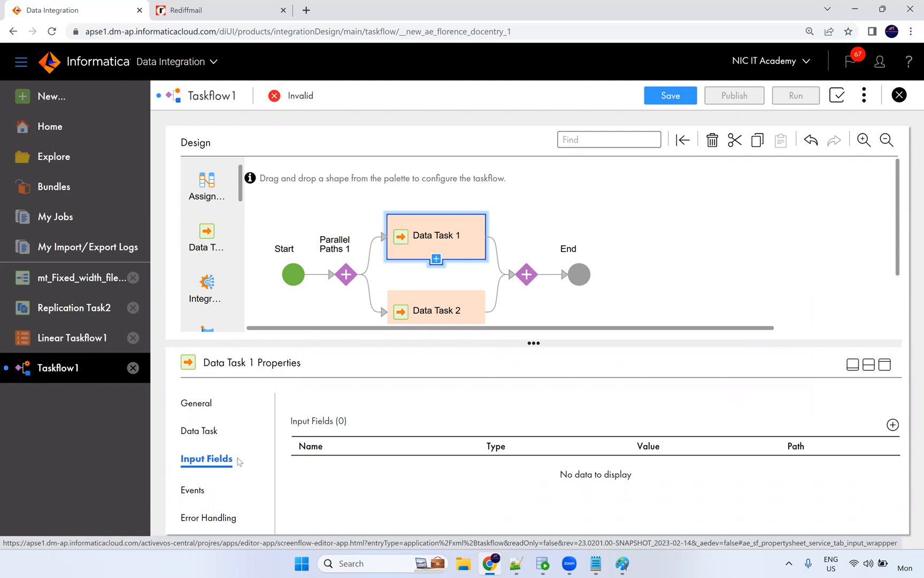
{"action": "left_click", "coordinate": [182, 493]}
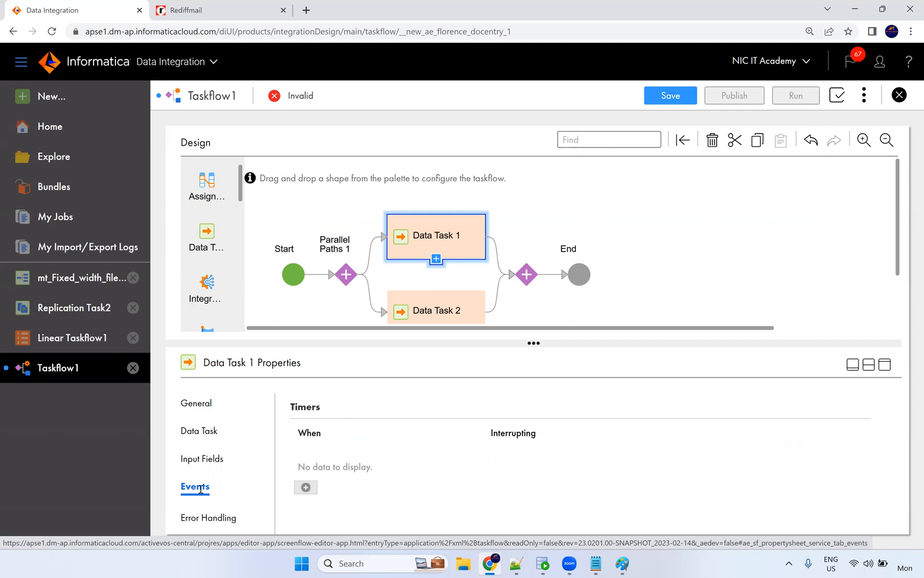
{"action": "left_click", "coordinate": [201, 522]}
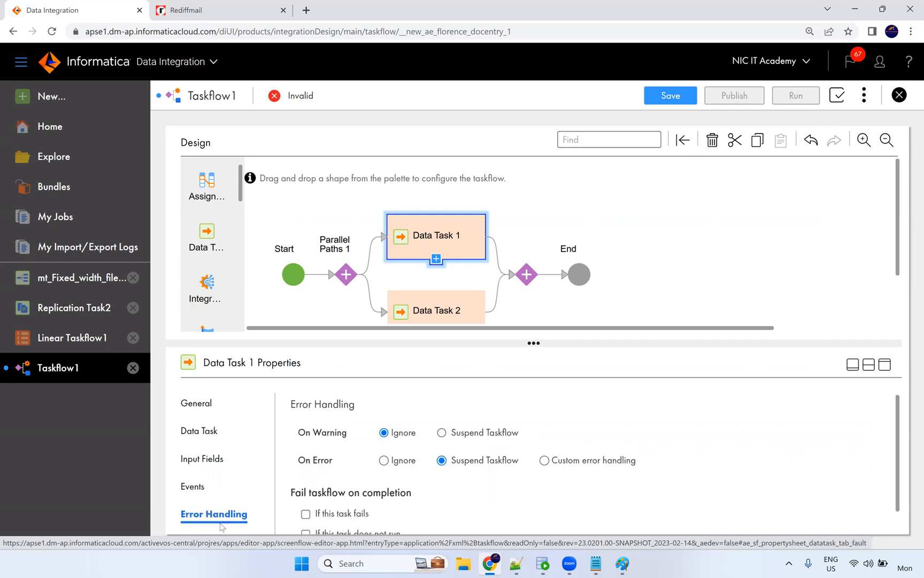
{"action": "scroll", "coordinate": [464, 481], "scroll_direction": "down", "scroll_amount": 1}
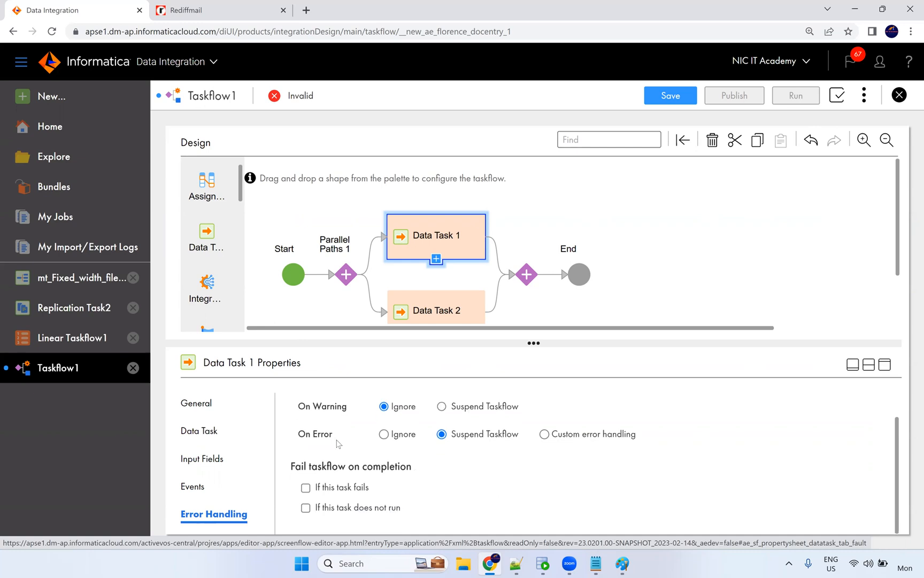
{"action": "scroll", "coordinate": [337, 437], "scroll_direction": "up", "scroll_amount": 1}
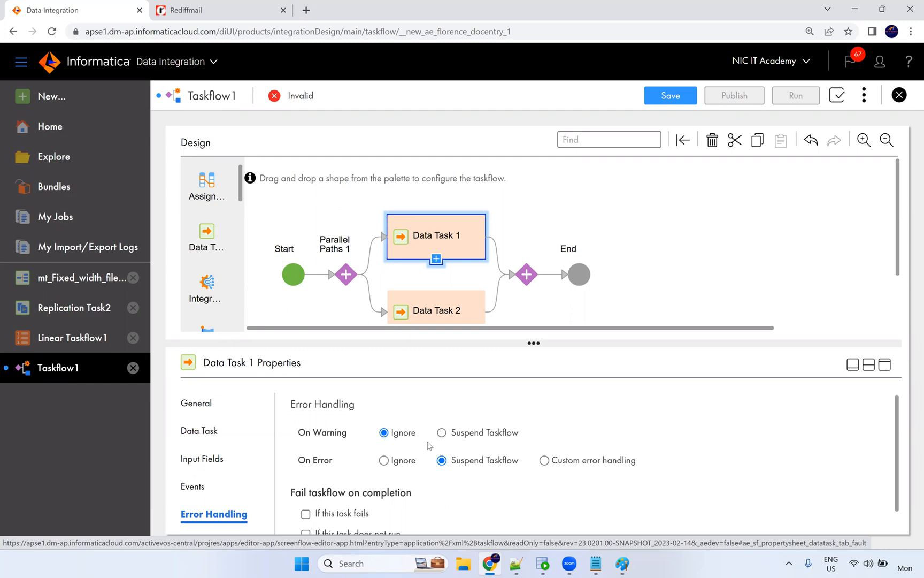
{"action": "scroll", "coordinate": [429, 443], "scroll_direction": "down", "scroll_amount": 1}
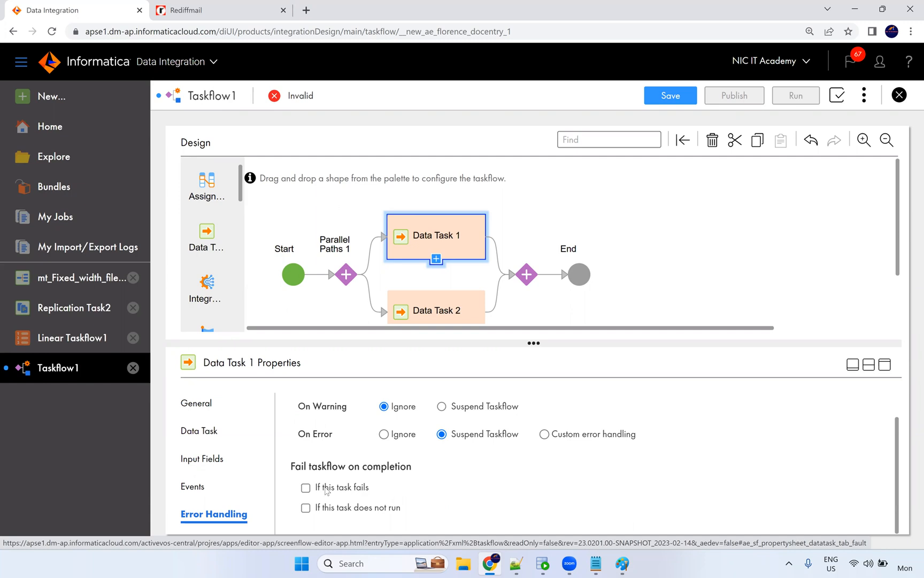
{"action": "left_click", "coordinate": [348, 488]}
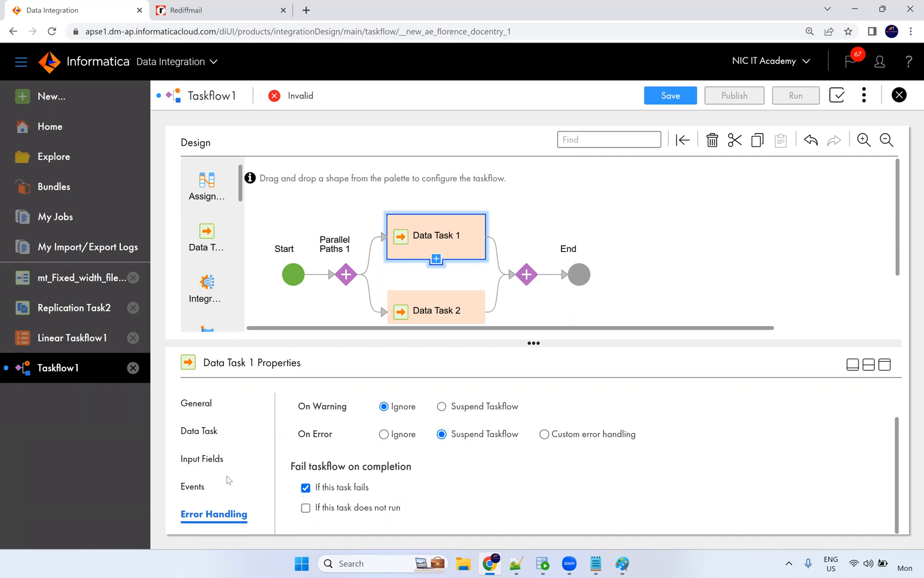
{"action": "scroll", "coordinate": [233, 432], "scroll_direction": "up", "scroll_amount": 1}
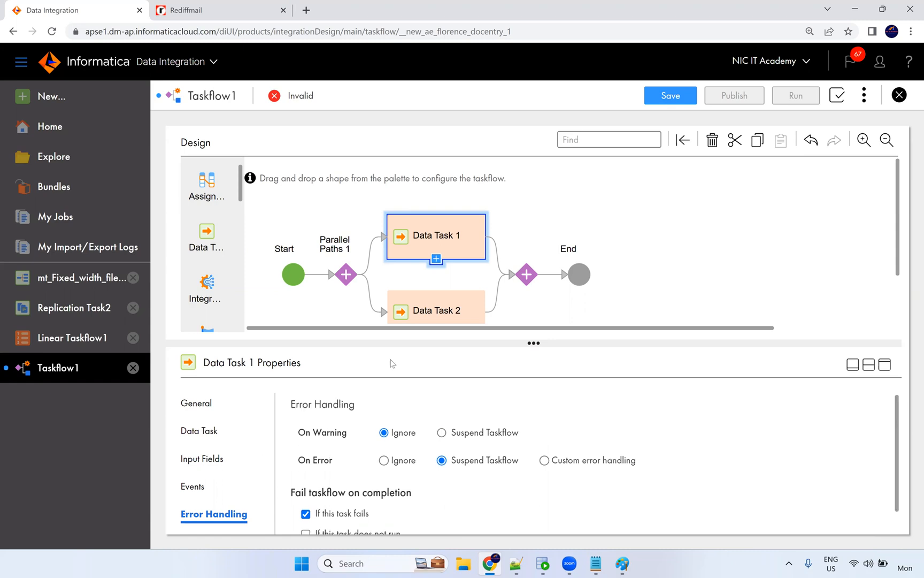
{"action": "left_click", "coordinate": [199, 432]}
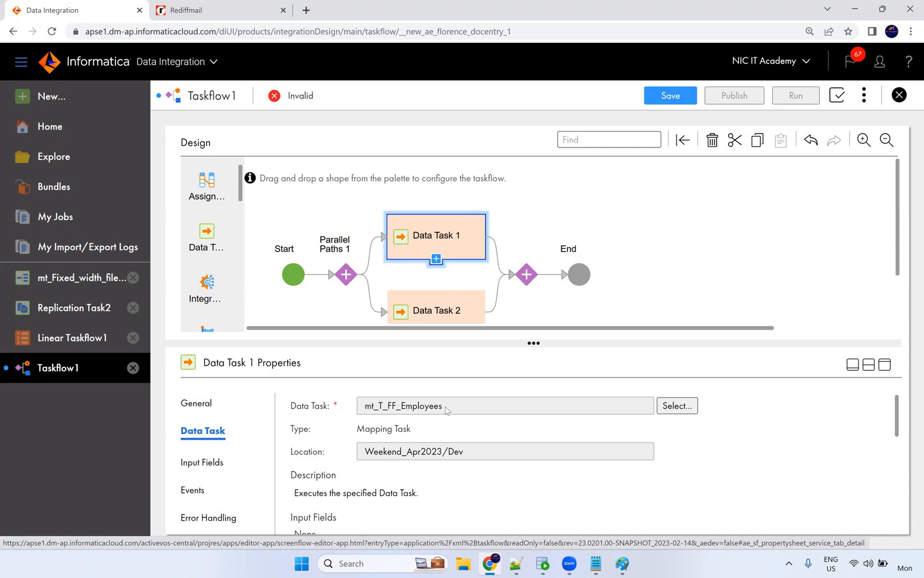
Rename Data Task 1 to mt_T_FF_Employees by pasting its mapping task name.
{"action": "left_click_drag", "start_coordinate": [448, 410], "coordinate": [356, 402]}
{"action": "key", "text": "ctrl+c"}
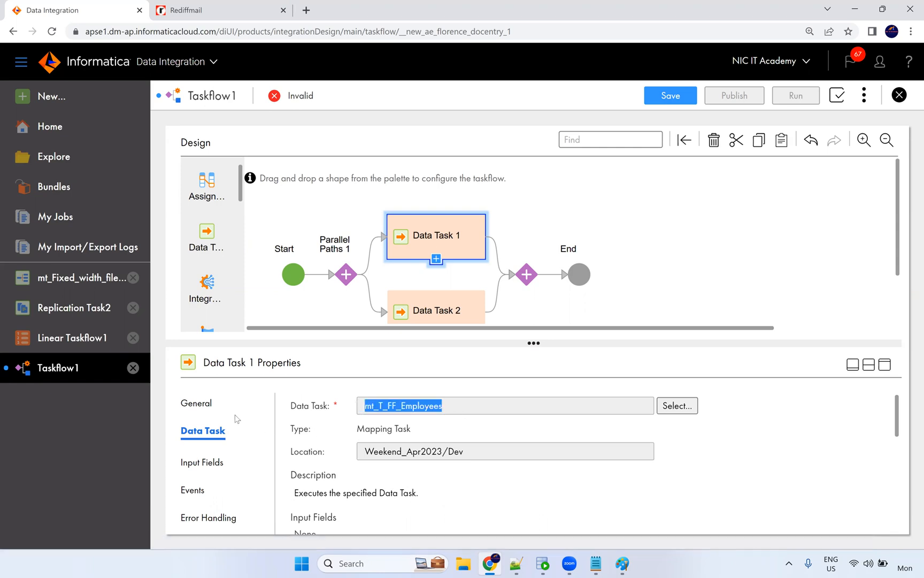
{"action": "left_click", "coordinate": [199, 404]}
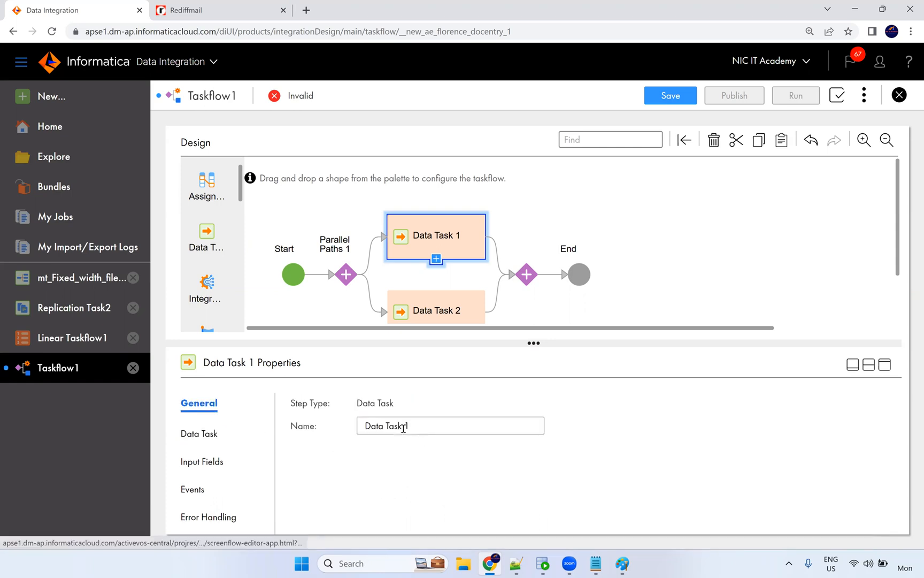
{"action": "triple_click", "coordinate": [404, 427]}
{"action": "key", "text": "ctrl+v"}
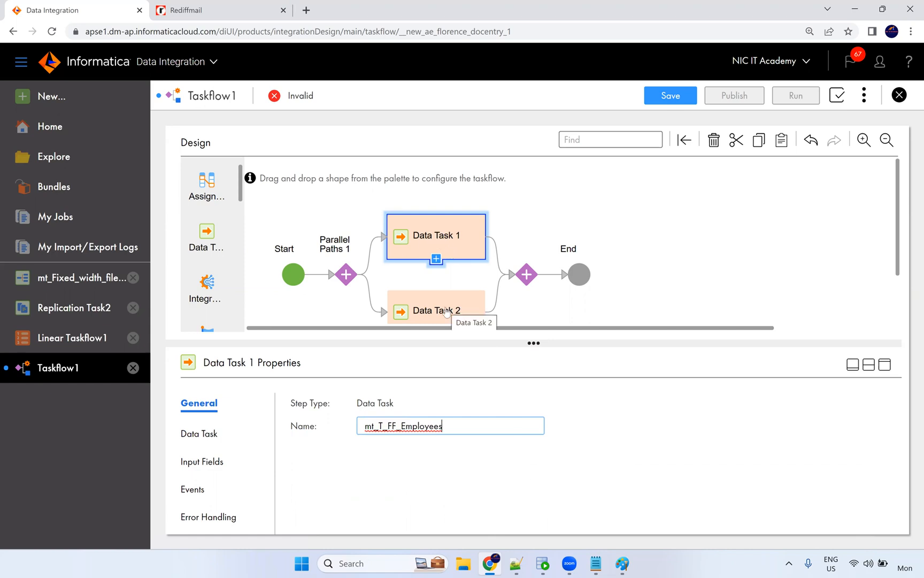
{"action": "left_click", "coordinate": [599, 415]}
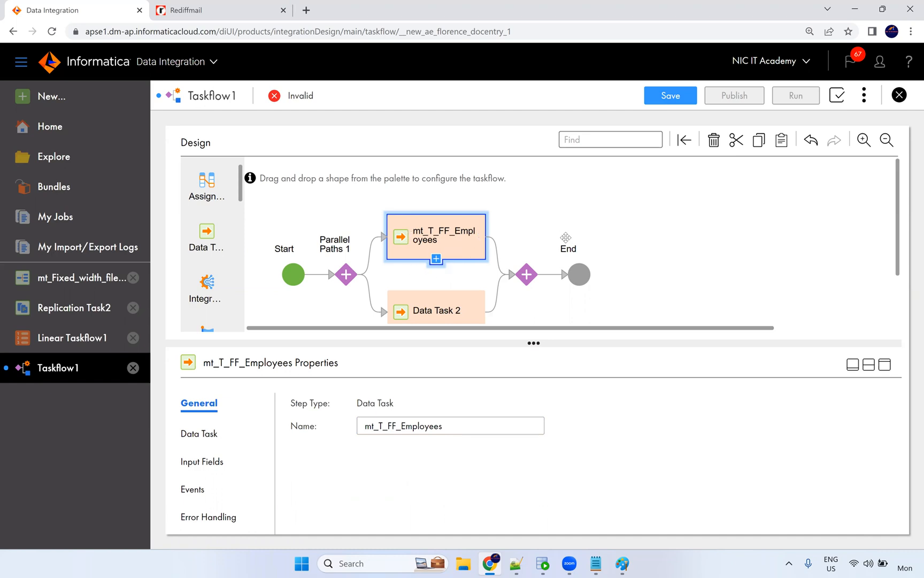
{"action": "scroll", "coordinate": [554, 252], "scroll_direction": "down", "scroll_amount": 1}
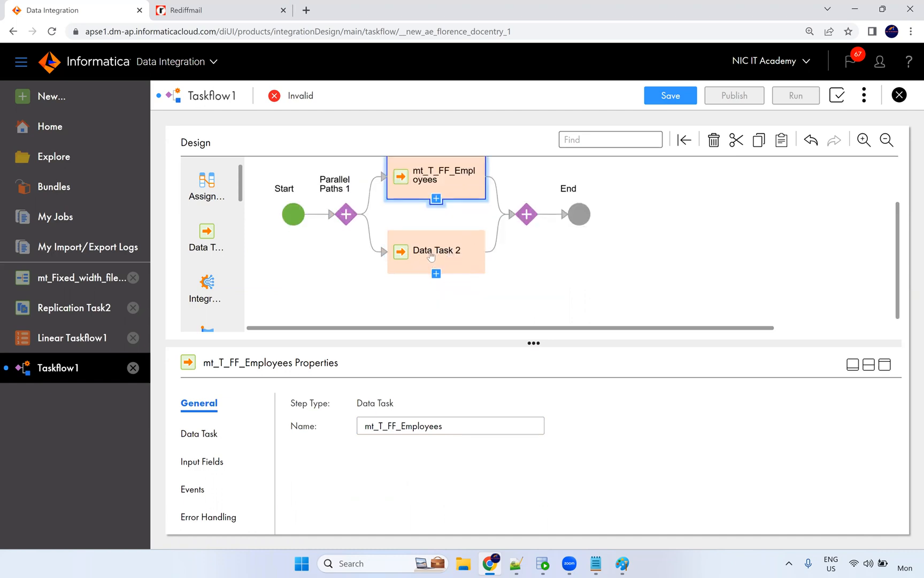
Assign Synchronization Task1 to Data Task 2, making the taskflow Valid.
{"action": "left_click", "coordinate": [440, 260]}
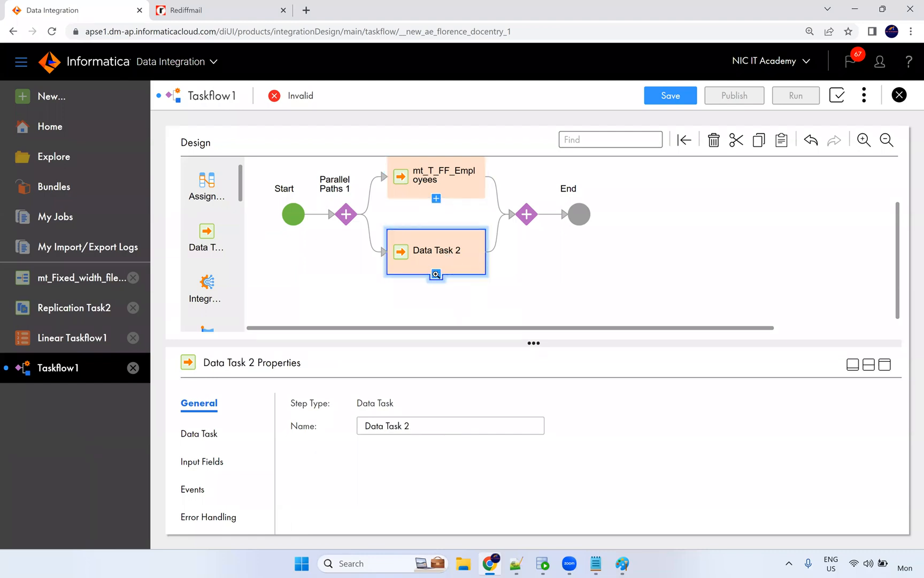
{"action": "left_click", "coordinate": [437, 275]}
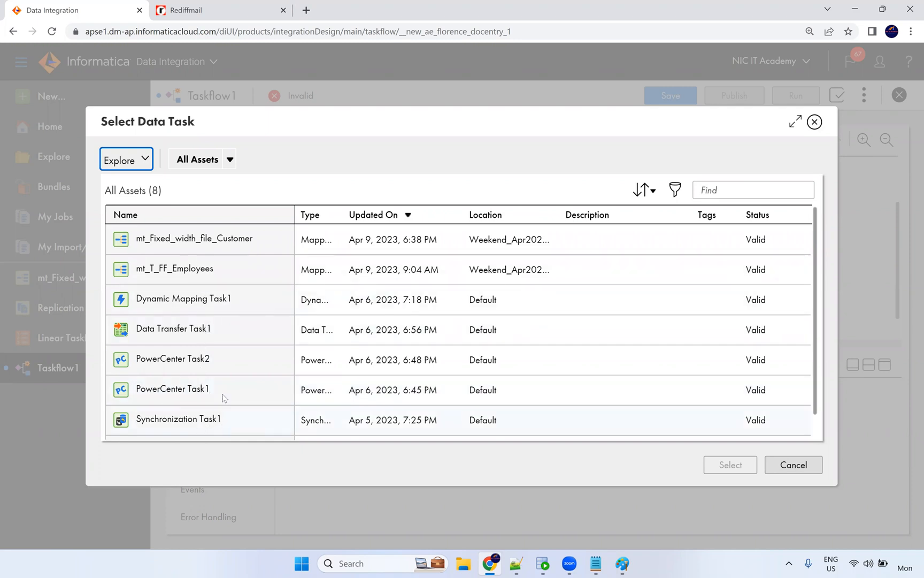
{"action": "left_click", "coordinate": [221, 336]}
{"action": "left_click", "coordinate": [219, 421]}
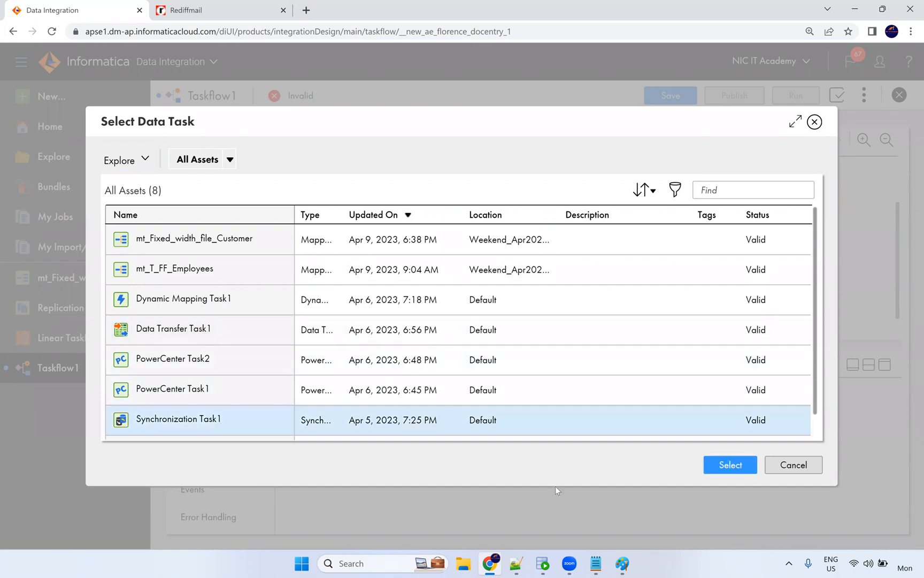
{"action": "left_click", "coordinate": [731, 465]}
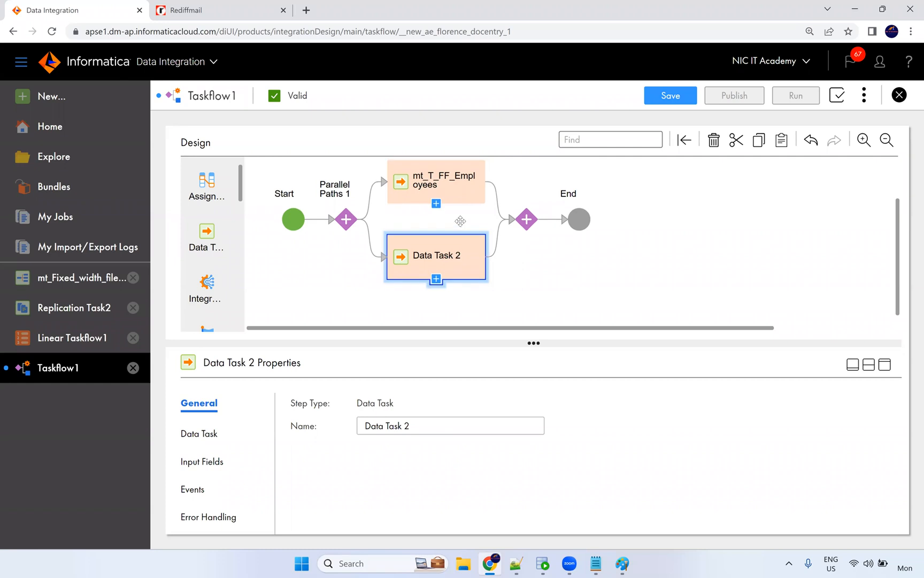
Rename Data Task 2 to Synchronization Task1 using the name copied from its Data Task field.
{"action": "scroll", "coordinate": [456, 217], "scroll_direction": "up", "scroll_amount": 2}
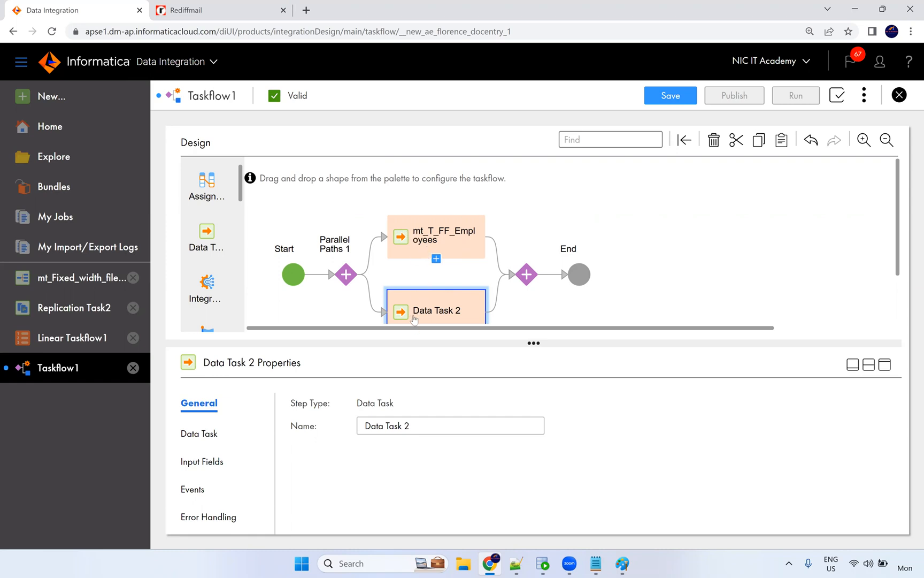
{"action": "left_click", "coordinate": [710, 279]}
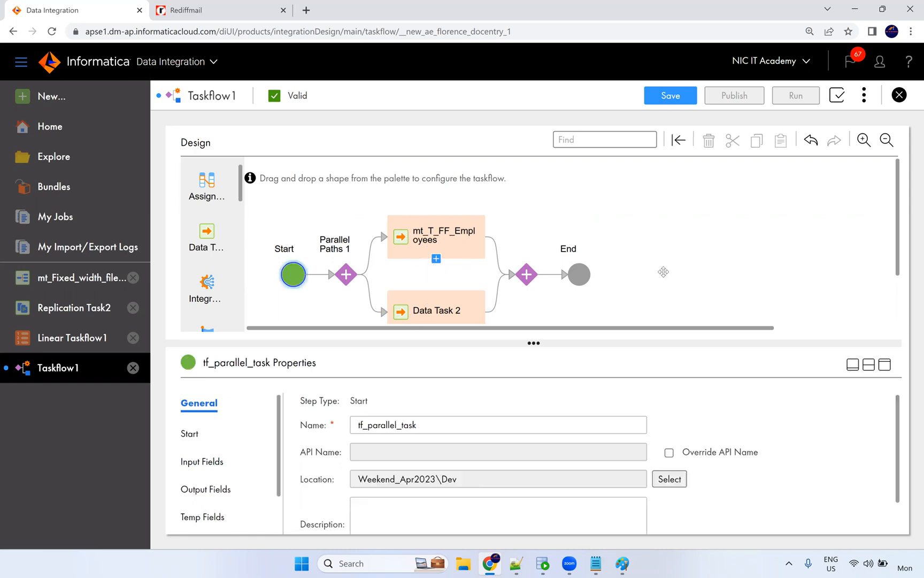
{"action": "left_click", "coordinate": [444, 309]}
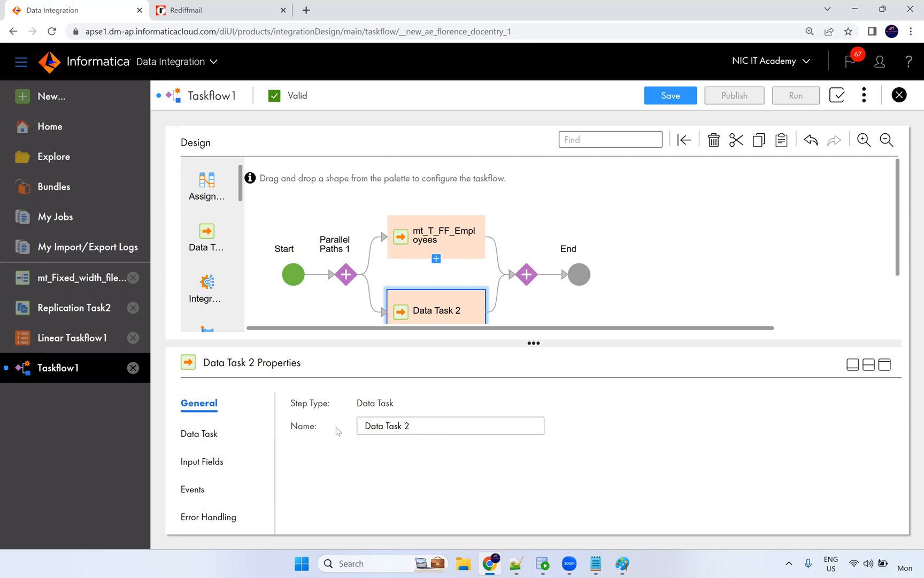
{"action": "left_click", "coordinate": [215, 431]}
{"action": "left_click_drag", "start_coordinate": [459, 408], "coordinate": [348, 407]}
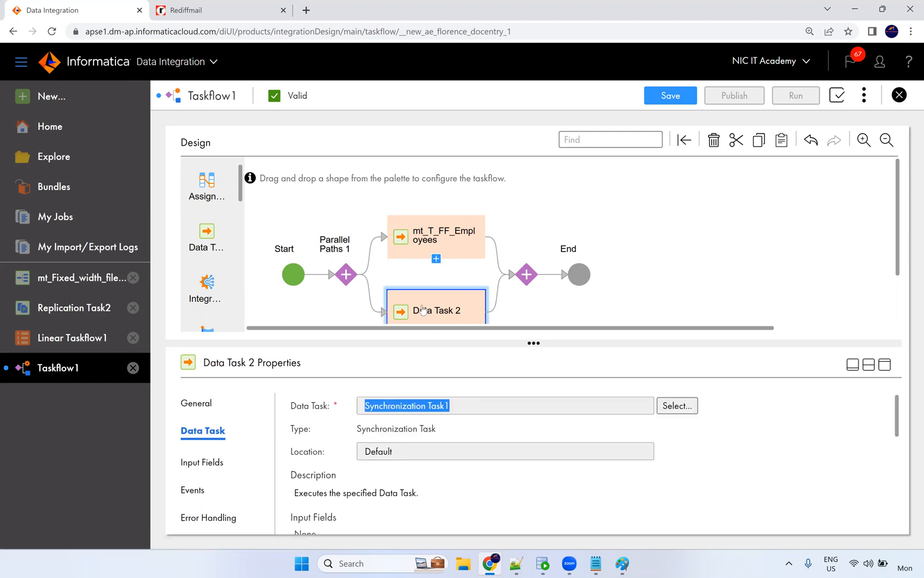
{"action": "left_click", "coordinate": [203, 408]}
{"action": "left_click", "coordinate": [421, 428]}
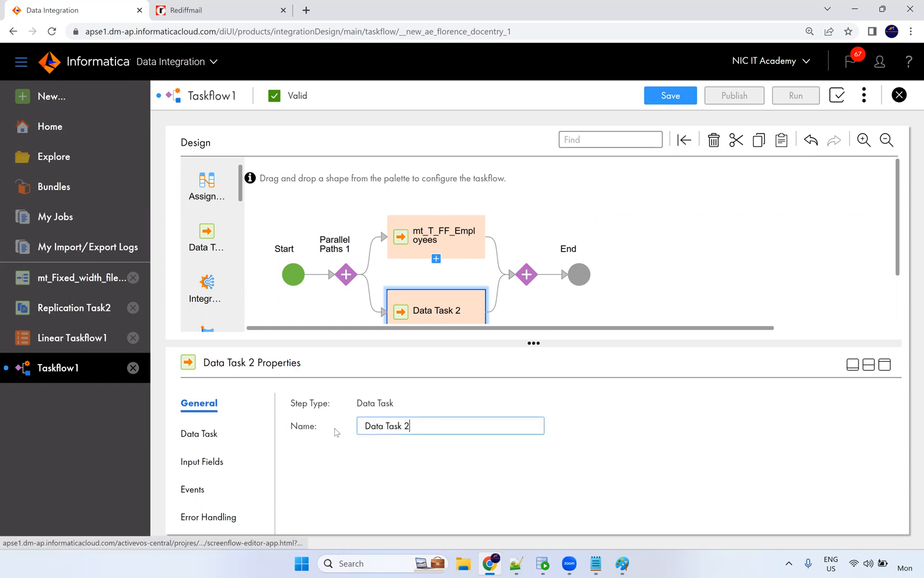
{"action": "triple_click", "coordinate": [358, 426]}
{"action": "key", "text": "ctrl+v"}
{"action": "left_click", "coordinate": [633, 435]}
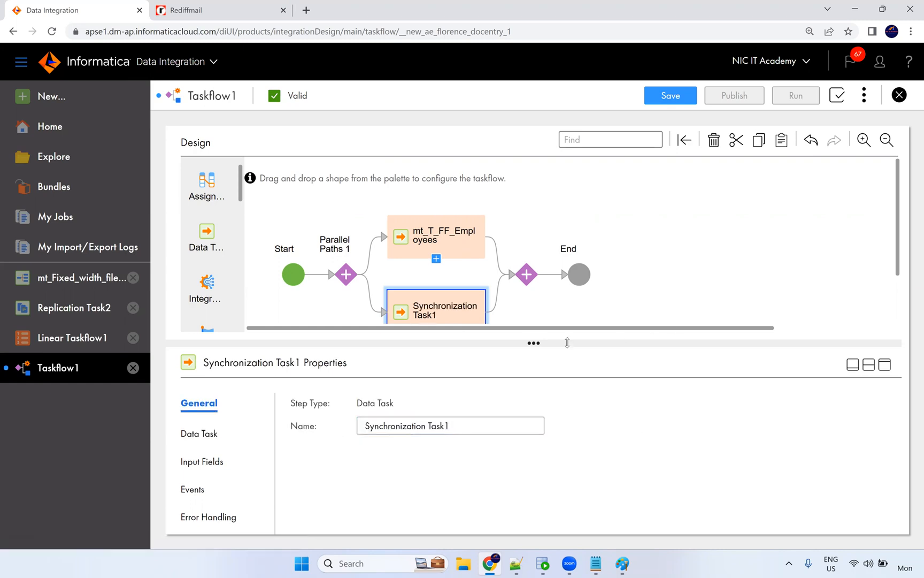
{"action": "left_click_drag", "start_coordinate": [556, 344], "coordinate": [546, 409]}
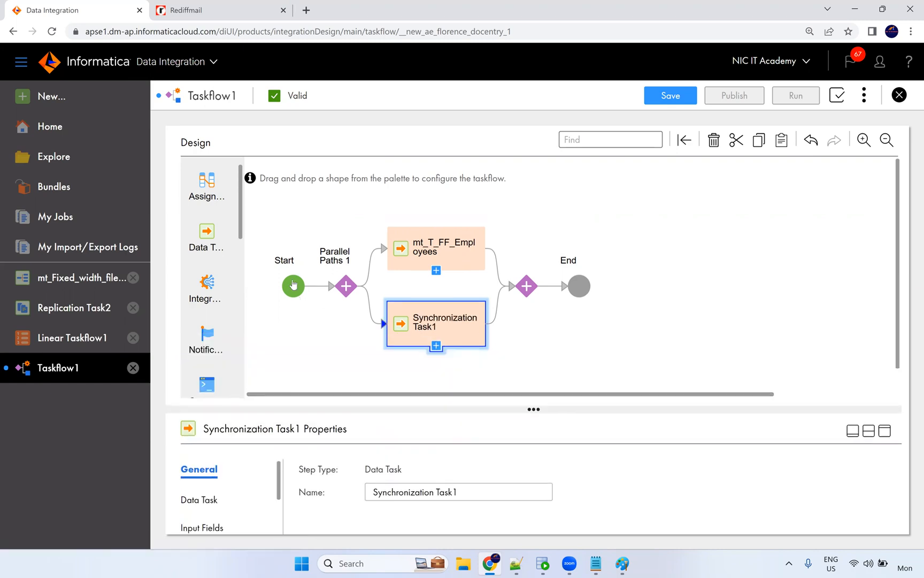
{"action": "left_click", "coordinate": [635, 234]}
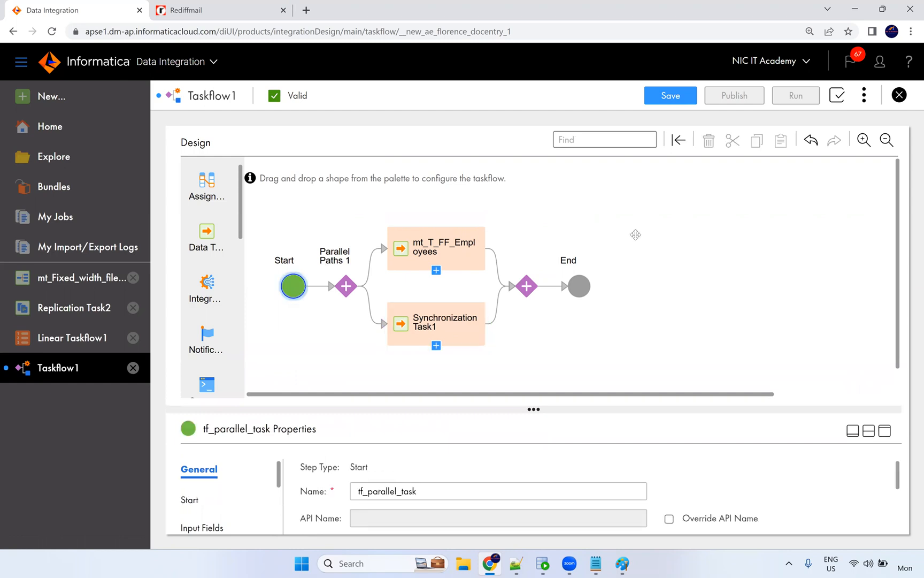
Insert a new step after mt_T_FF_Employees and close its step type list unchosen.
{"action": "left_click", "coordinate": [497, 260]}
{"action": "left_click", "coordinate": [591, 242]}
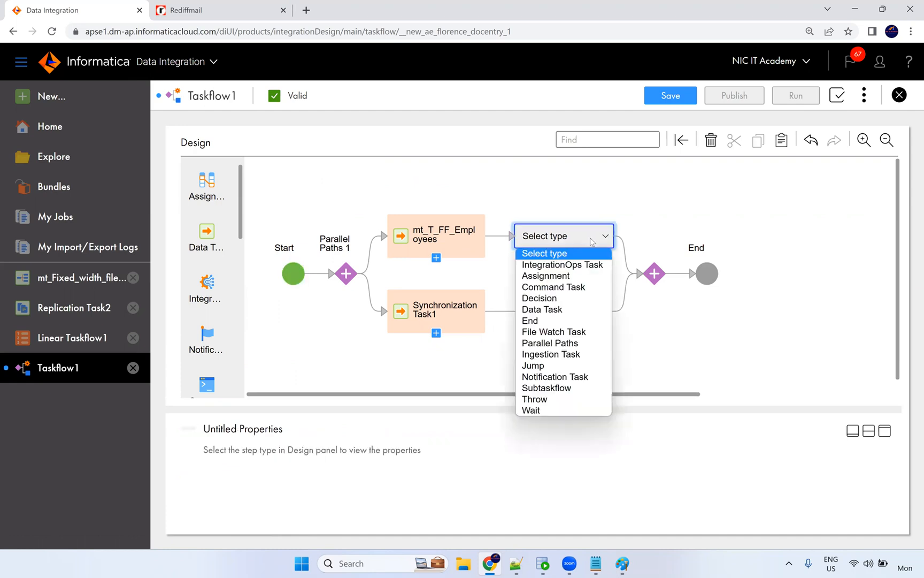
{"action": "left_click", "coordinate": [583, 235]}
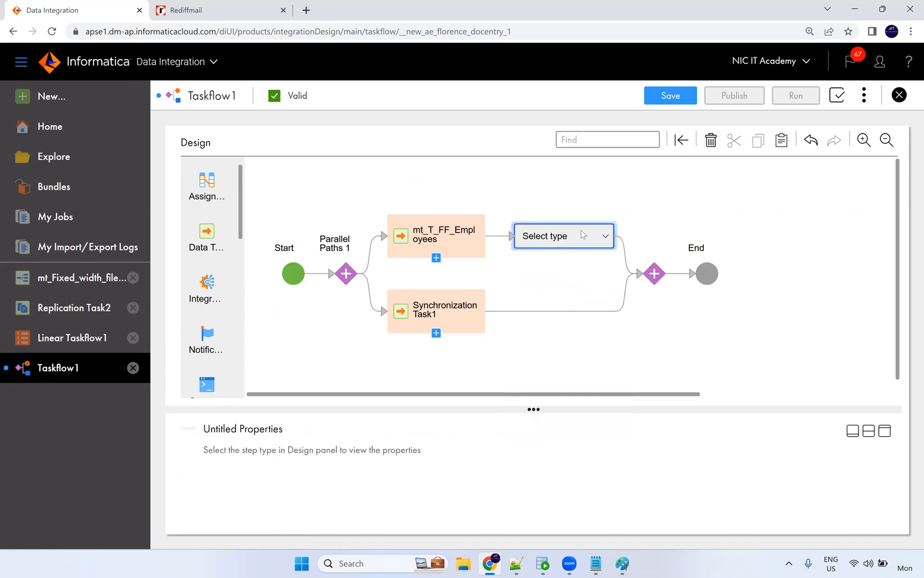
{"action": "right_click", "coordinate": [582, 235]}
{"action": "key", "text": "Escape"}
Delete the untyped step and save tf_parallel_task.
{"action": "key", "text": "Delete"}
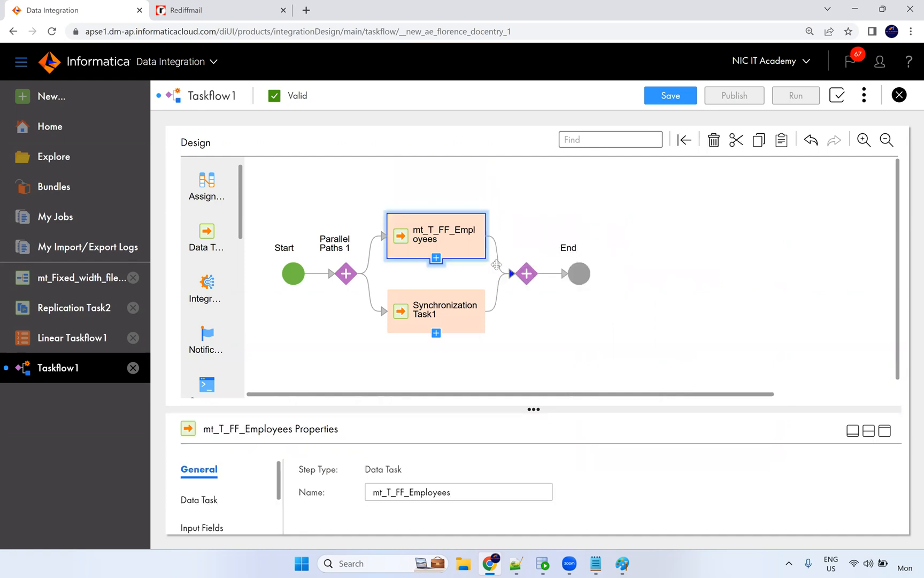
{"action": "left_click", "coordinate": [565, 210]}
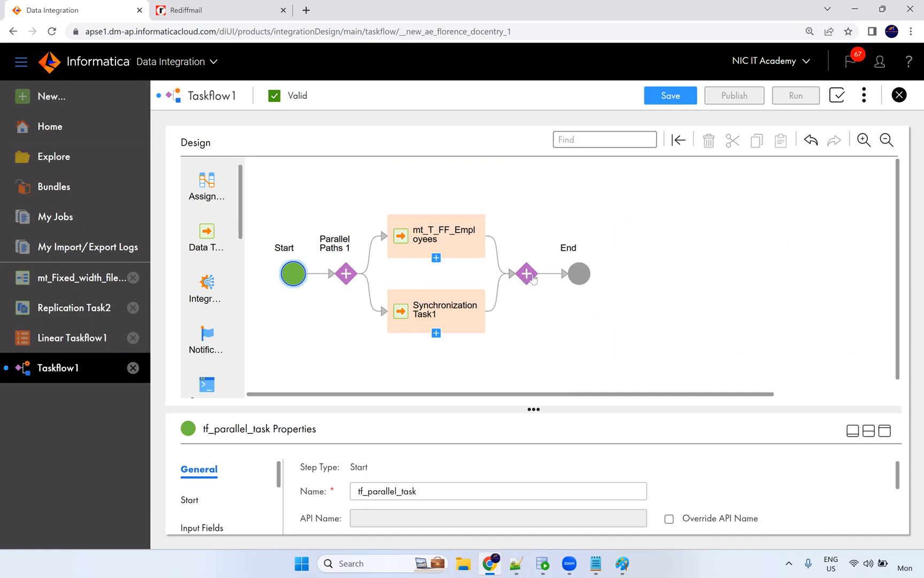
{"action": "left_click", "coordinate": [670, 92]}
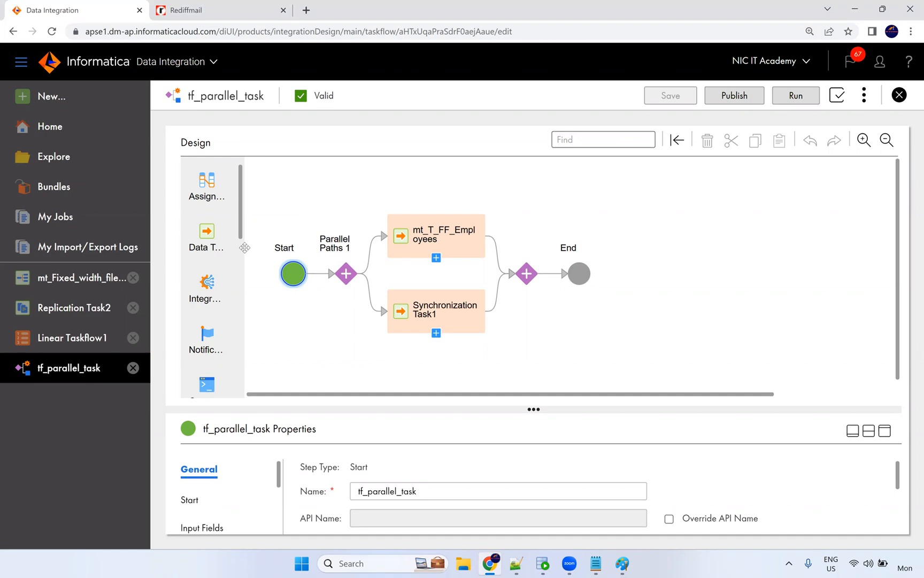
{"action": "scroll", "coordinate": [235, 255], "scroll_direction": "down", "scroll_amount": 1}
{"action": "scroll", "coordinate": [234, 242], "scroll_direction": "down", "scroll_amount": 7}
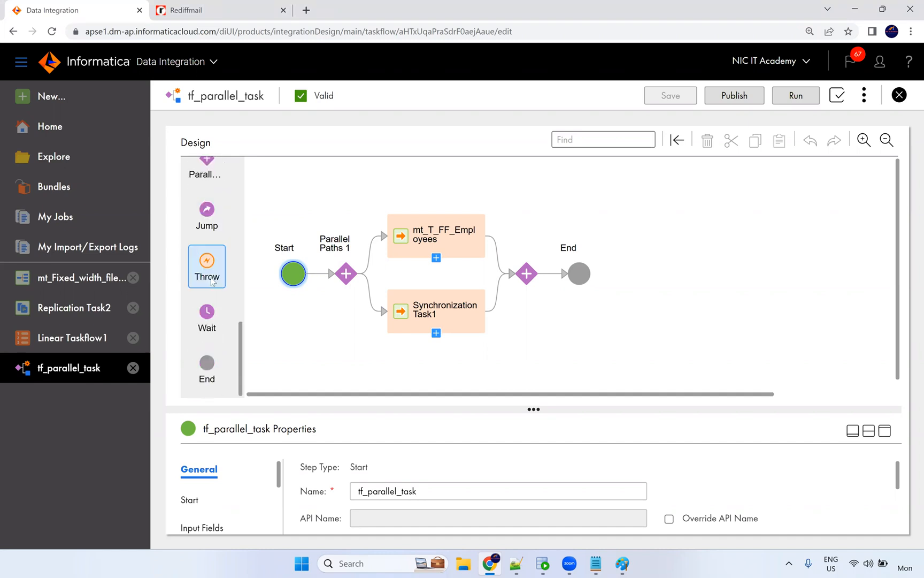
{"action": "scroll", "coordinate": [221, 312], "scroll_direction": "up", "scroll_amount": 2}
{"action": "scroll", "coordinate": [231, 267], "scroll_direction": "up", "scroll_amount": 5}
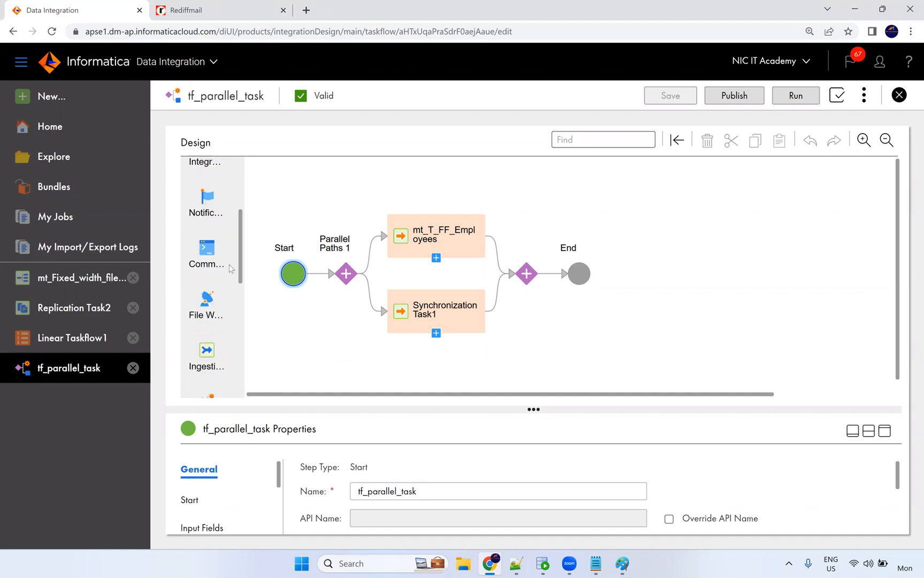
{"action": "scroll", "coordinate": [206, 219], "scroll_direction": "up", "scroll_amount": 3}
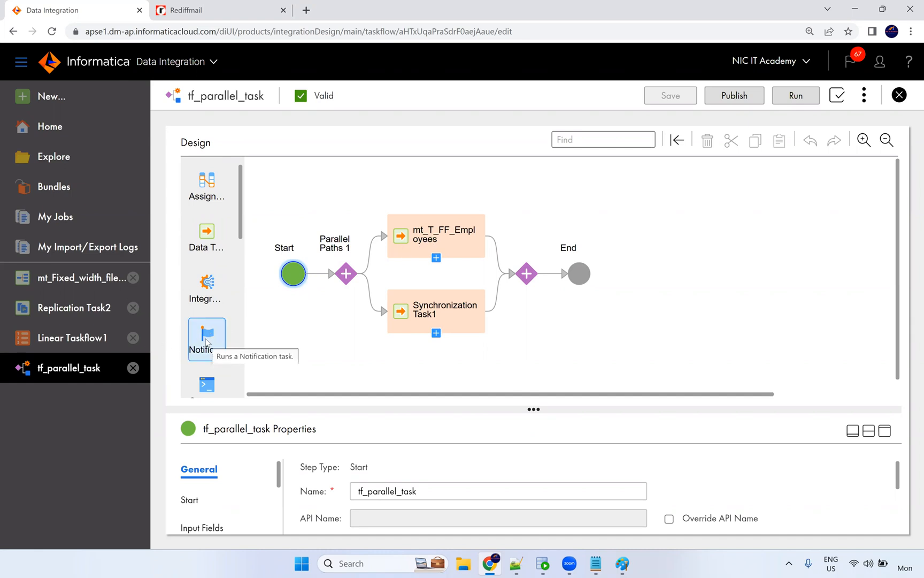
{"action": "left_click_drag", "start_coordinate": [204, 340], "coordinate": [548, 289]}
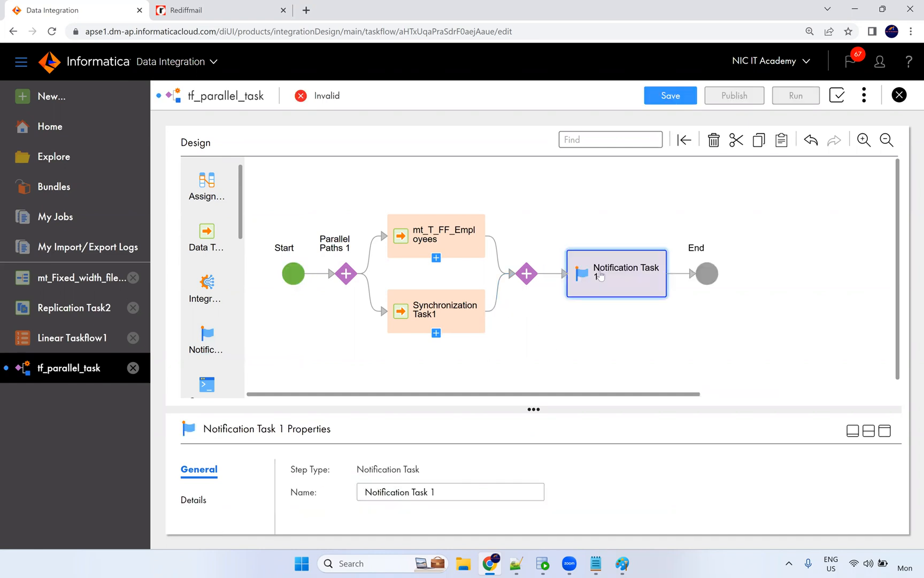
{"action": "key", "text": "ctrl+z"}
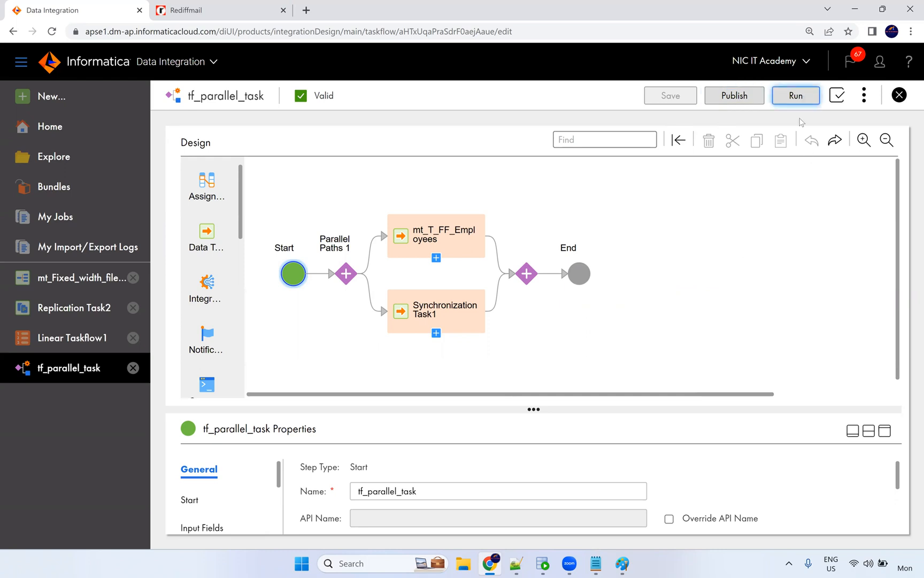
Run tf_parallel_task and refresh My Jobs until its running instance appears.
{"action": "left_click", "coordinate": [473, 95]}
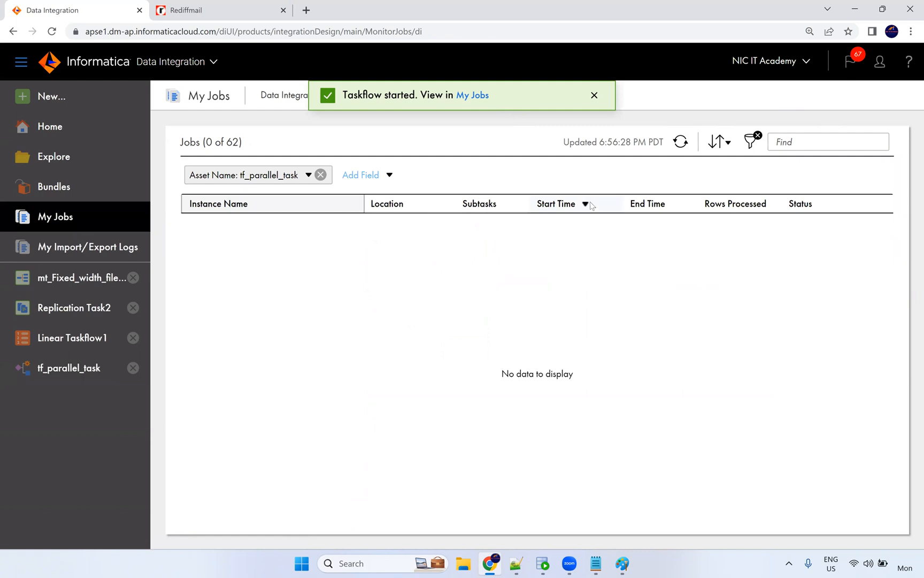
{"action": "left_click", "coordinate": [683, 148]}
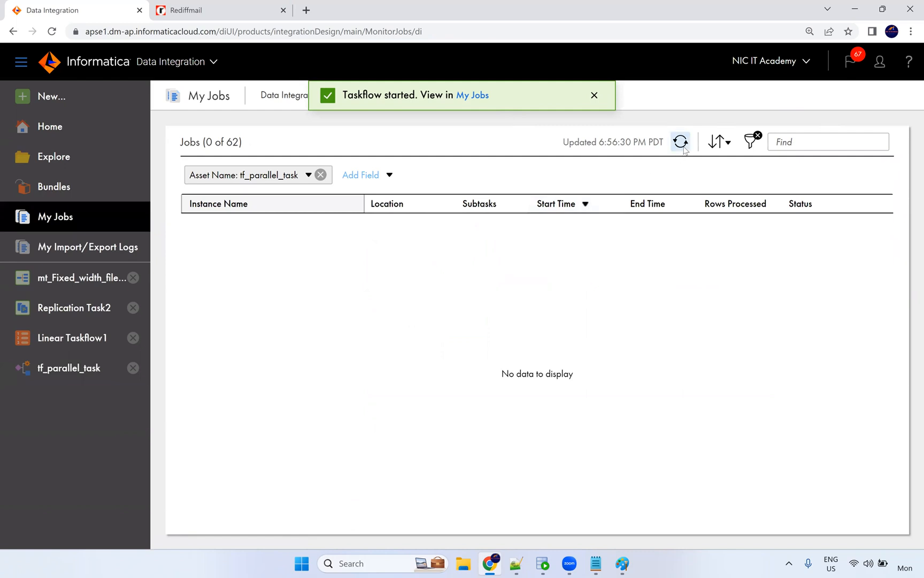
{"action": "left_click", "coordinate": [681, 141]}
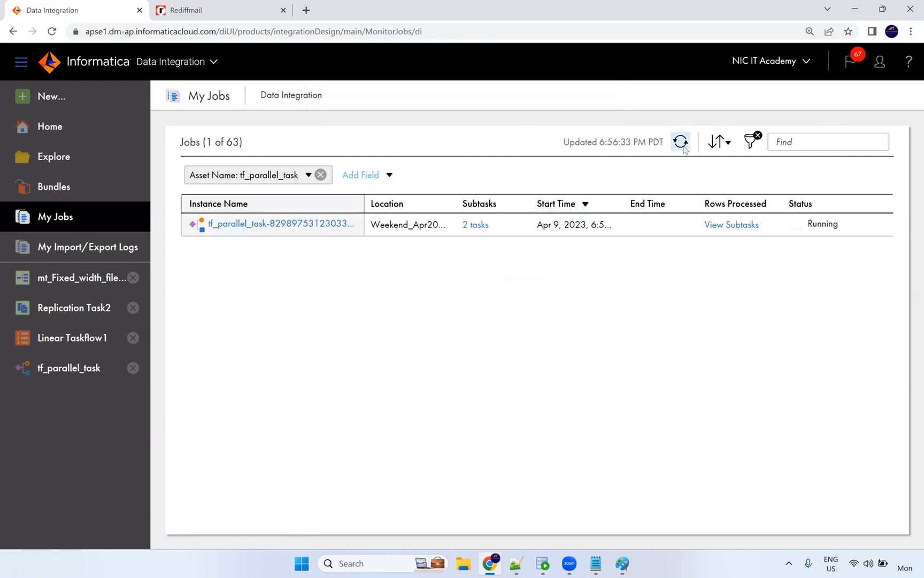
Open the tf_parallel_task run details and refresh until both parallel tasks show Success.
{"action": "left_click", "coordinate": [303, 225]}
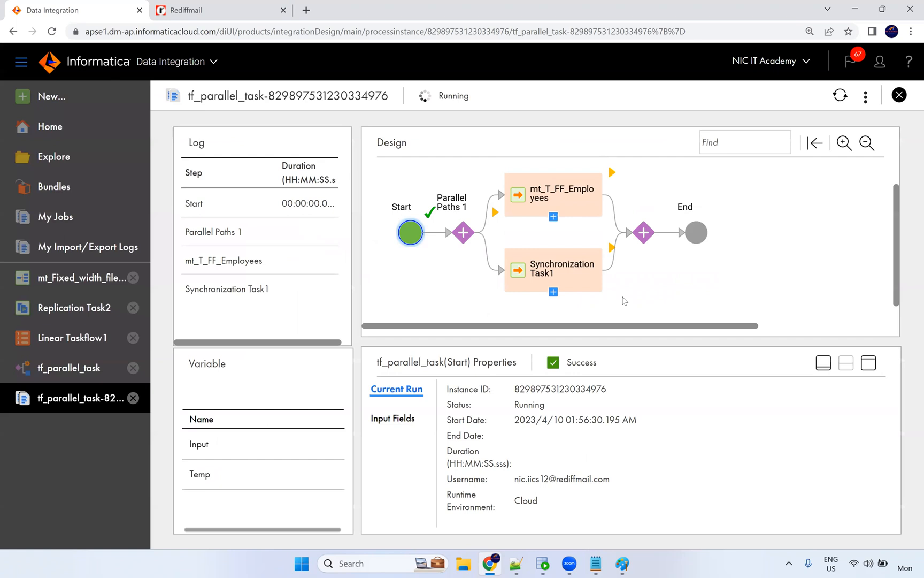
{"action": "scroll", "coordinate": [623, 301], "scroll_direction": "up", "scroll_amount": 1}
{"action": "left_click_drag", "start_coordinate": [563, 343], "coordinate": [564, 399]}
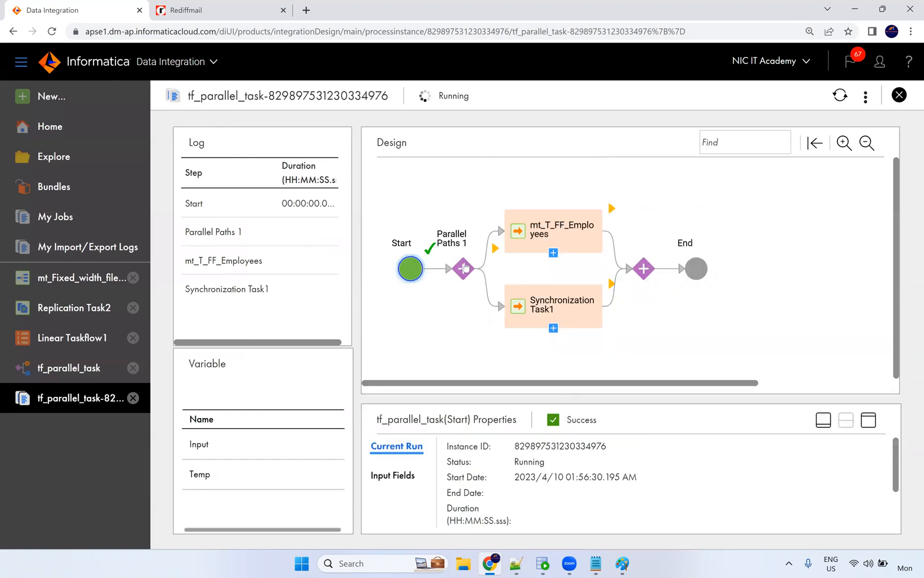
{"action": "left_click", "coordinate": [841, 96]}
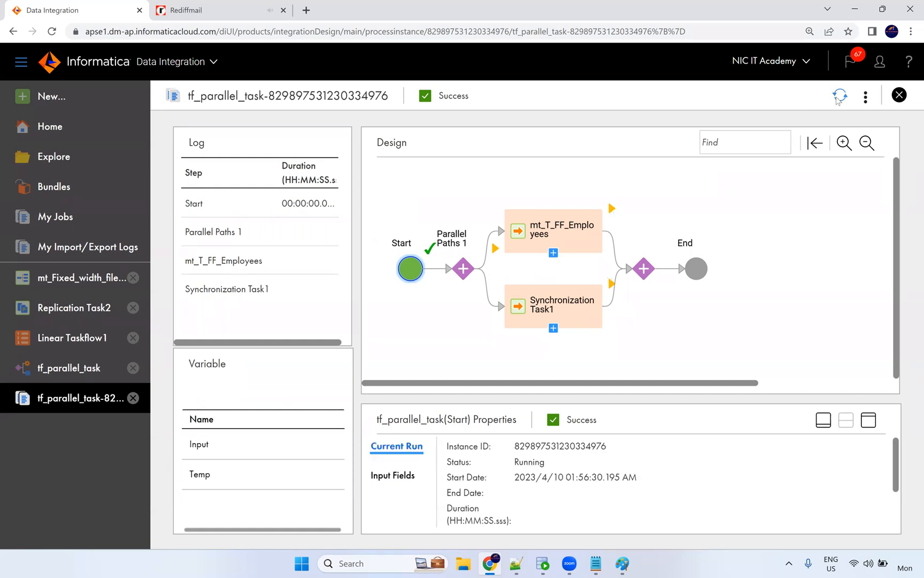
{"action": "left_click", "coordinate": [839, 96]}
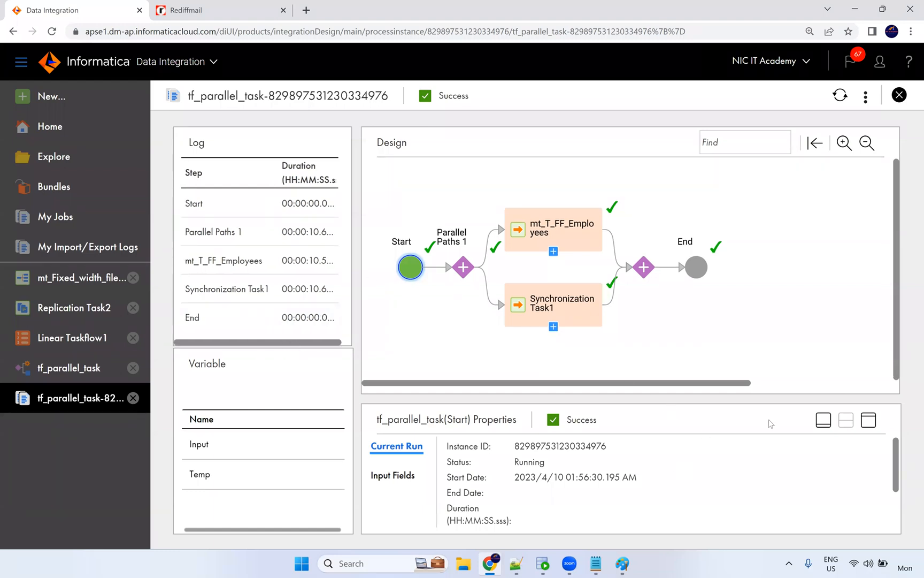
Inspect the mt_T_FF_Employees step's Current Run, General, Data Task and Input details.
{"action": "left_click", "coordinate": [583, 243]}
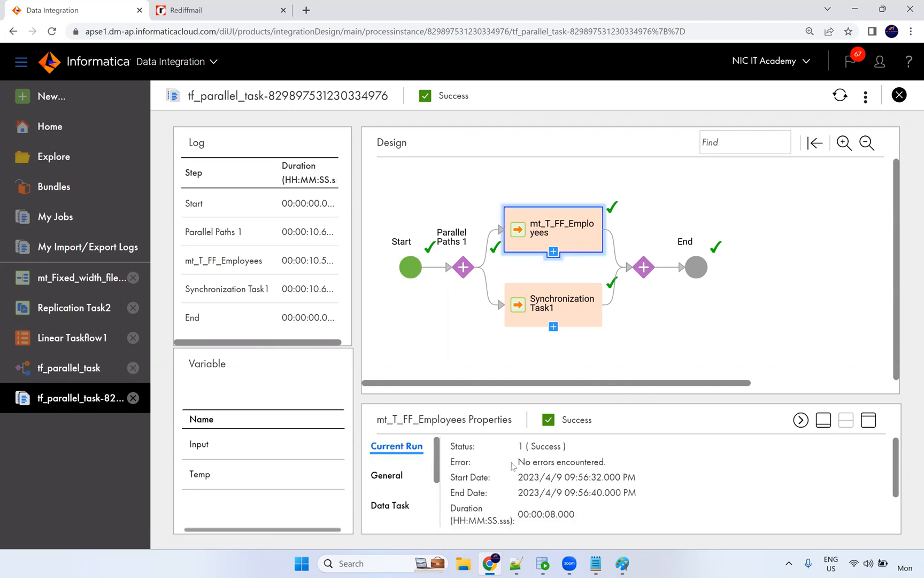
{"action": "scroll", "coordinate": [507, 488], "scroll_direction": "down", "scroll_amount": 2}
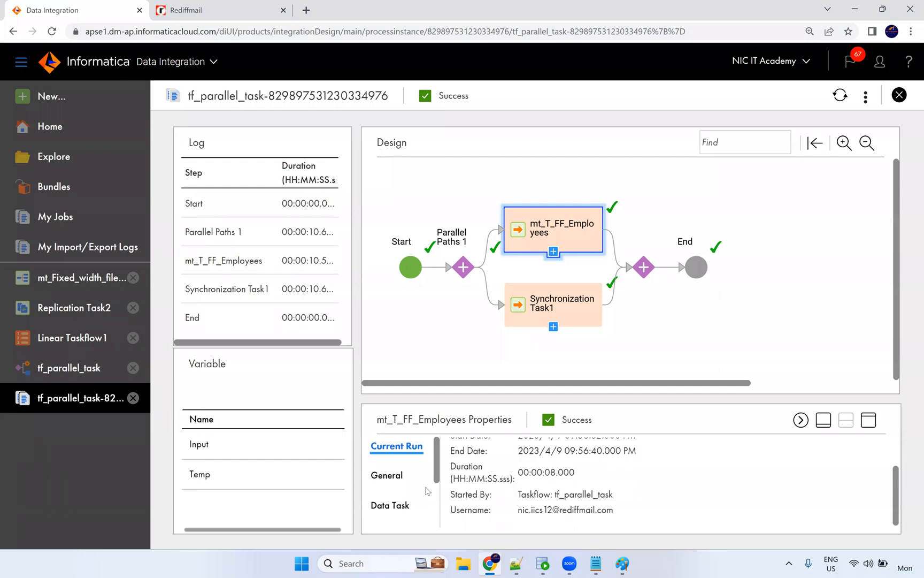
{"action": "left_click", "coordinate": [392, 478]}
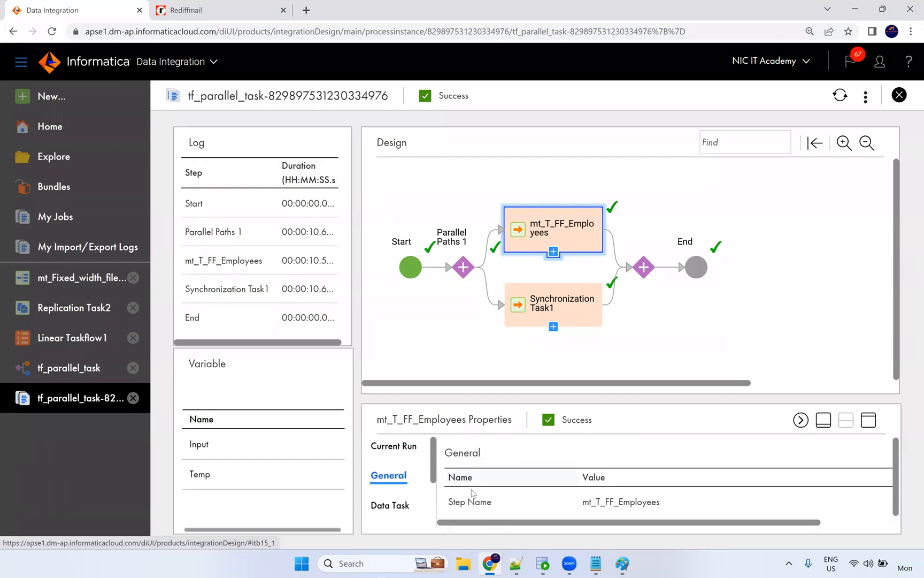
{"action": "left_click", "coordinate": [399, 505]}
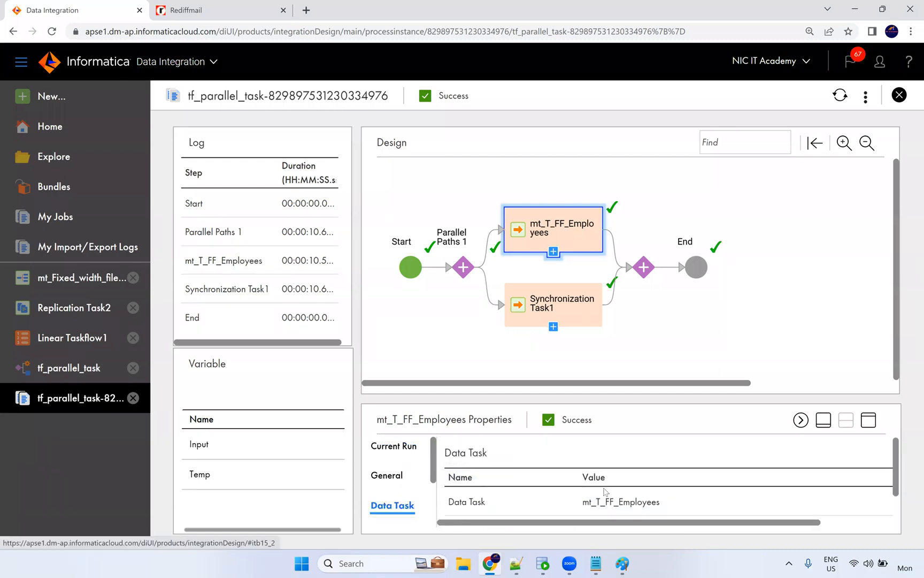
{"action": "left_click", "coordinate": [409, 450]}
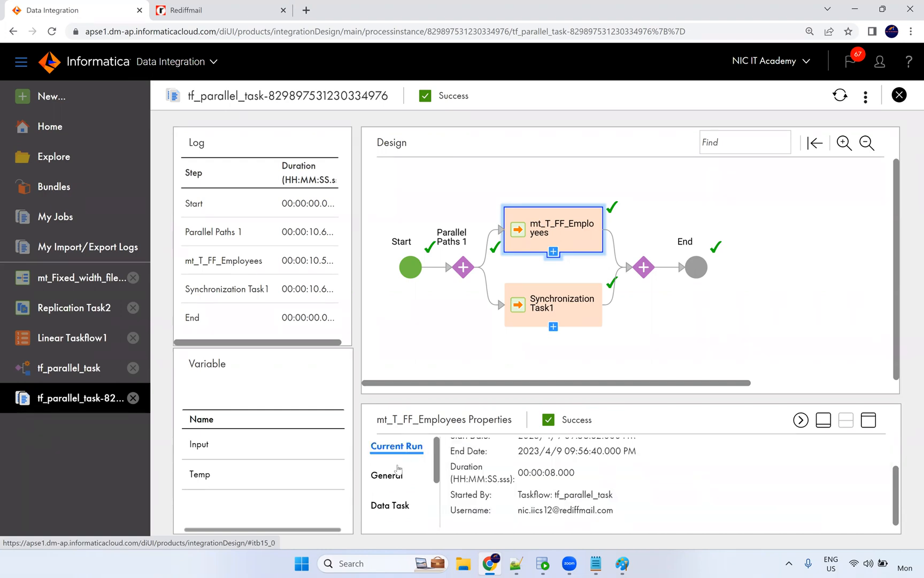
{"action": "scroll", "coordinate": [632, 484], "scroll_direction": "up", "scroll_amount": 2}
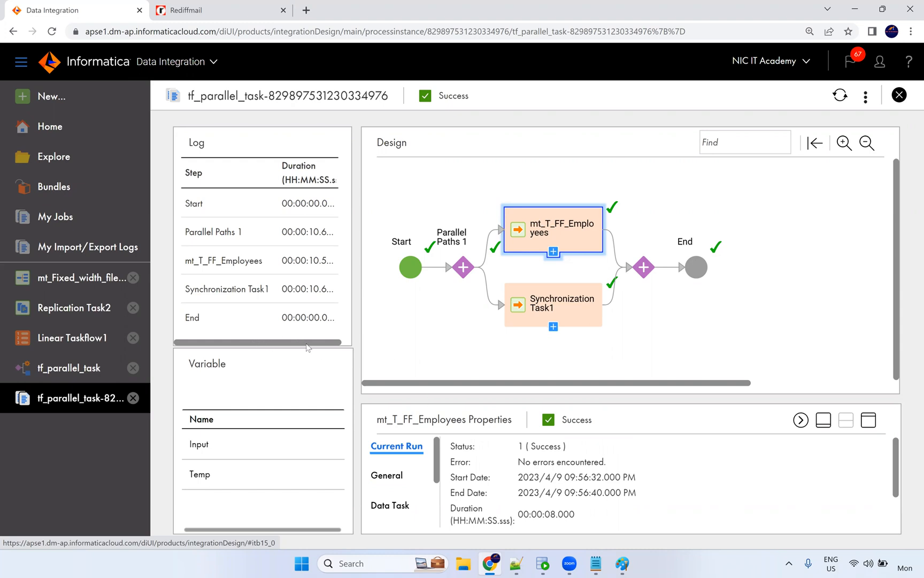
{"action": "left_click", "coordinate": [216, 446]}
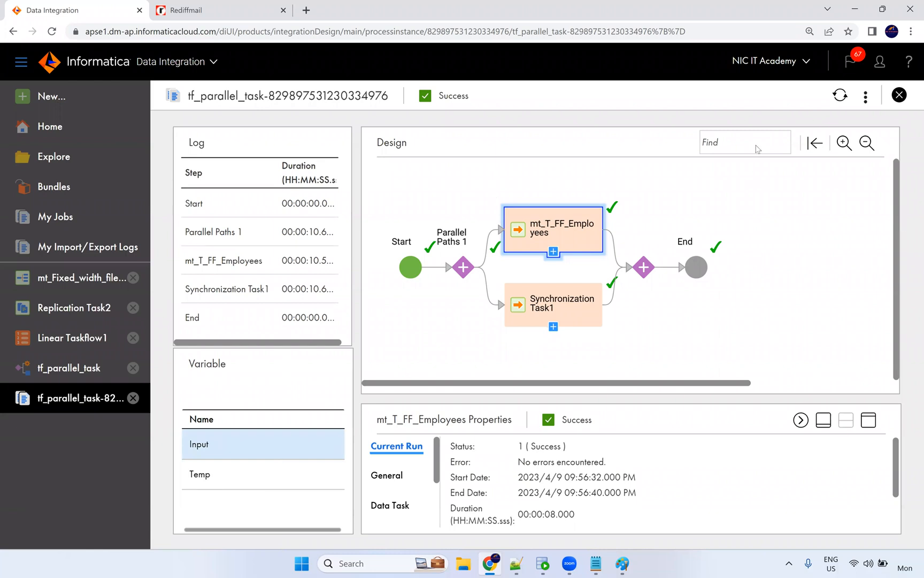
Close the run details and refresh My Jobs to see the run listed as Success.
{"action": "left_click", "coordinate": [898, 96]}
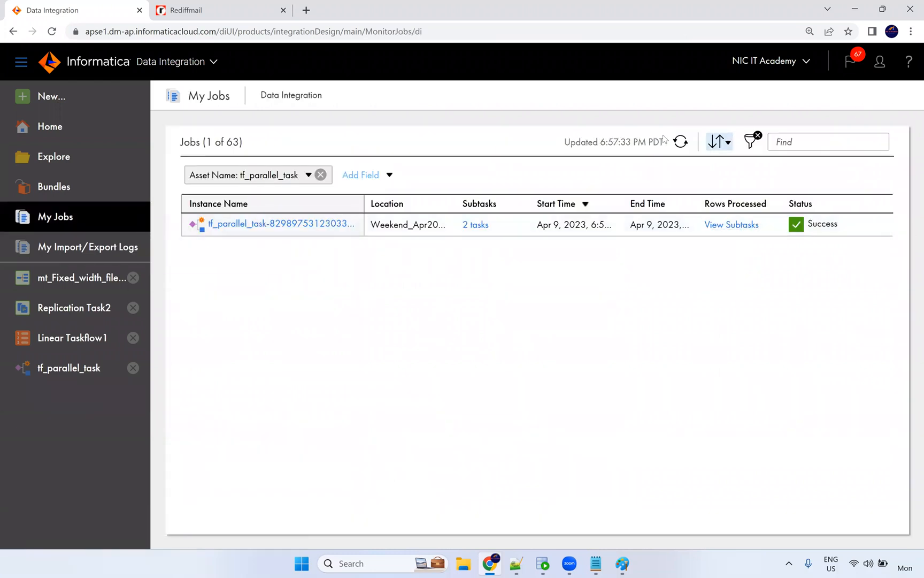
{"action": "left_click", "coordinate": [680, 141]}
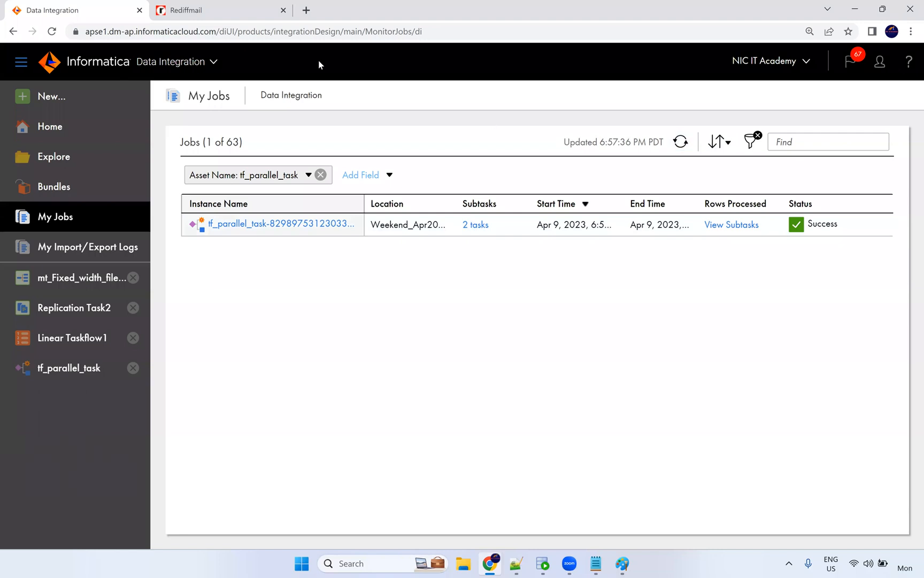
{"action": "left_click", "coordinate": [185, 12]}
Read the Rediffmail notice that mt_T_FF_Employees completed with 106 rows, then go back to Informatica's job list.
{"action": "left_click", "coordinate": [161, 146]}
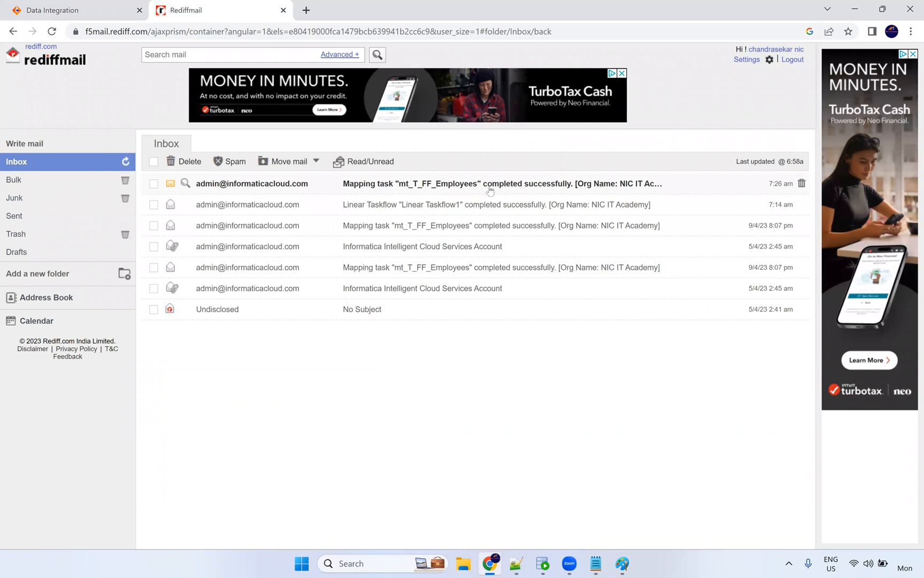
{"action": "left_click", "coordinate": [520, 187]}
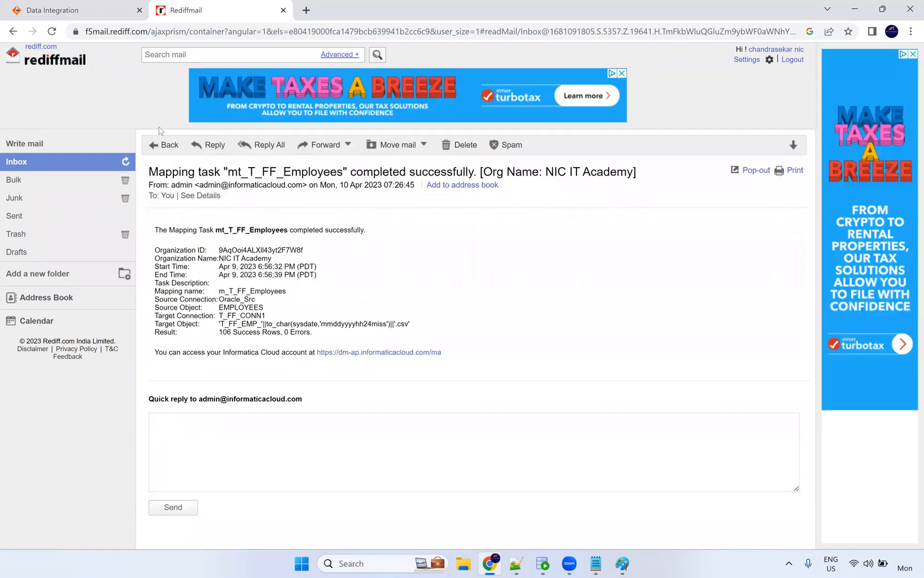
{"action": "left_click", "coordinate": [158, 148]}
{"action": "left_click", "coordinate": [88, 12]}
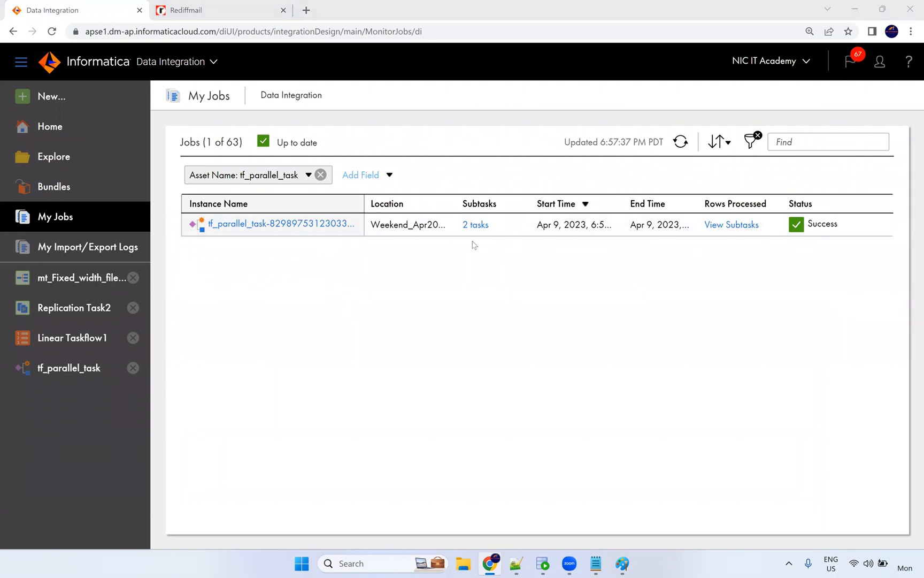
Check the tf_parallel_task subtasks and mt_T_FF_Employees-3 details for 106 rows, then reopen tf_parallel_task in the designer.
{"action": "left_click", "coordinate": [733, 226]}
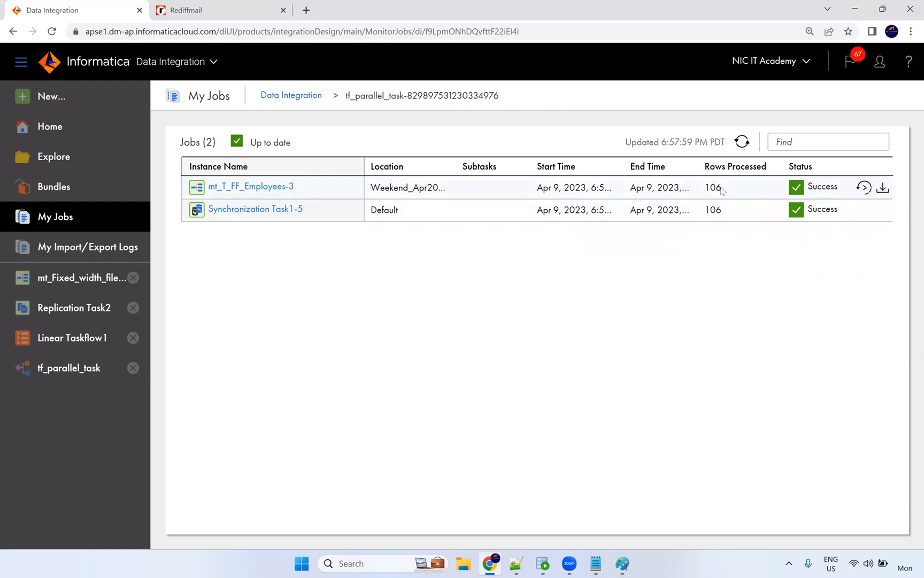
{"action": "left_click", "coordinate": [283, 188]}
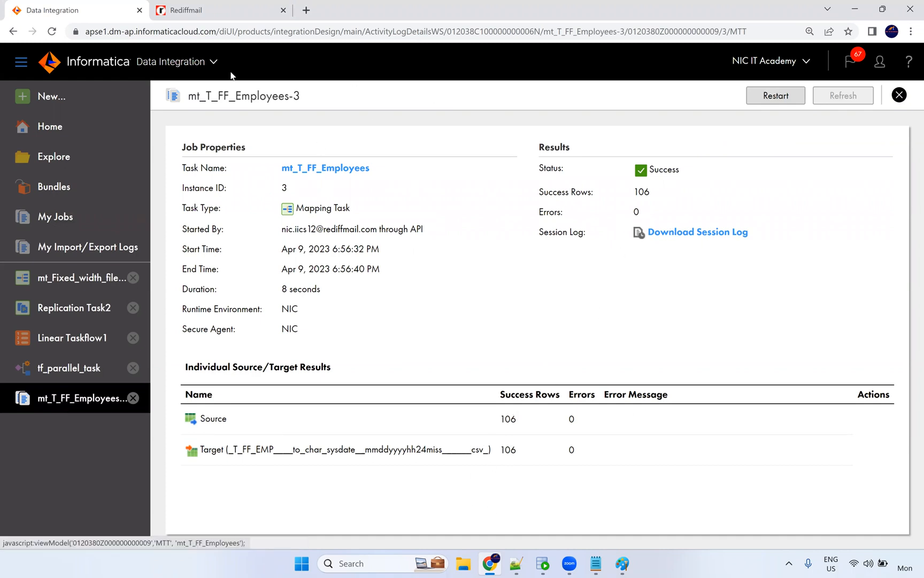
{"action": "left_click", "coordinate": [68, 378]}
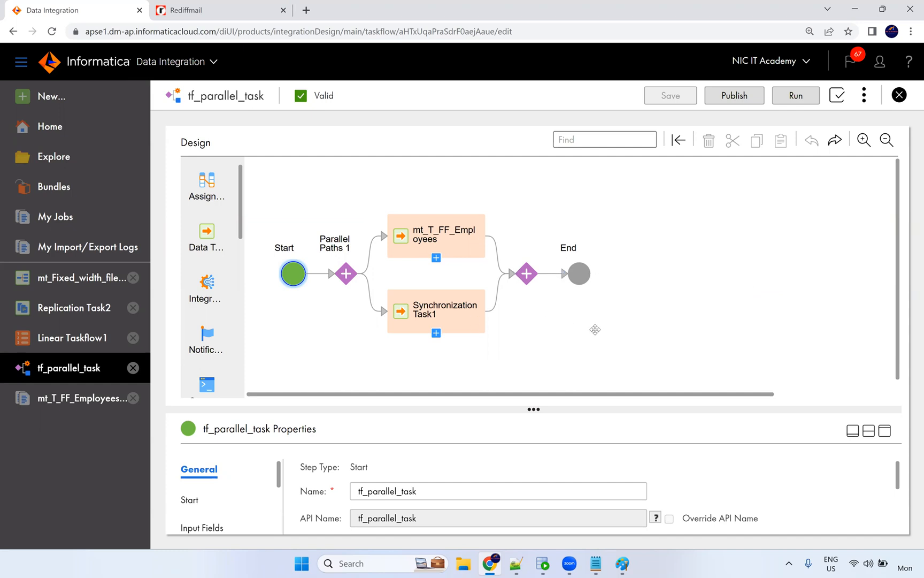
Add Path 2 and Path 3 to Parallel Paths 1 in its Parallel Paths list.
{"action": "scroll", "coordinate": [595, 329], "scroll_direction": "down", "scroll_amount": 1}
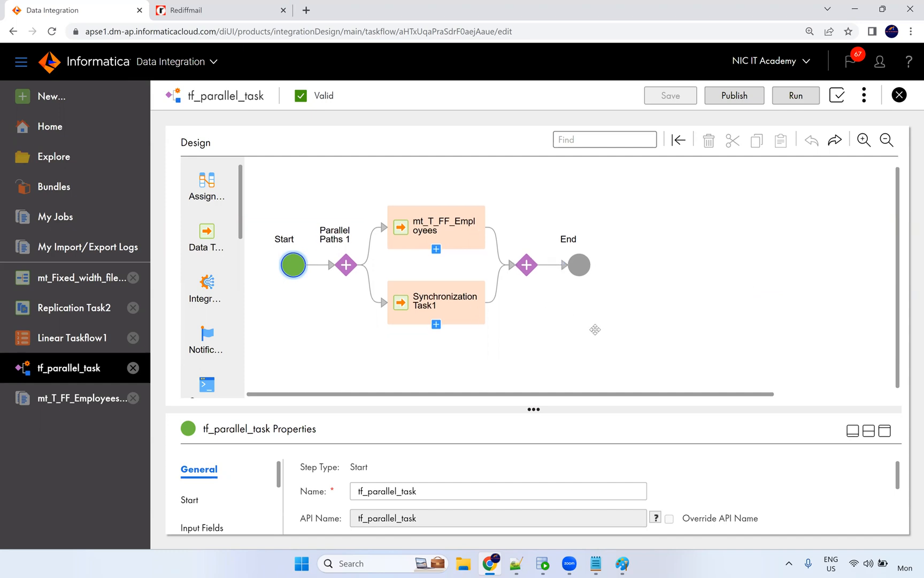
{"action": "left_click", "coordinate": [346, 266]}
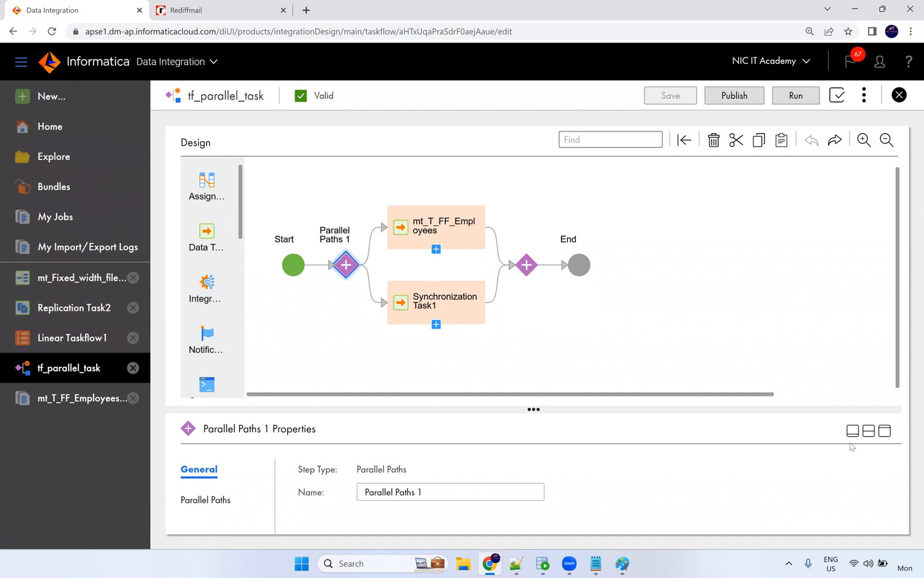
{"action": "left_click", "coordinate": [885, 431]}
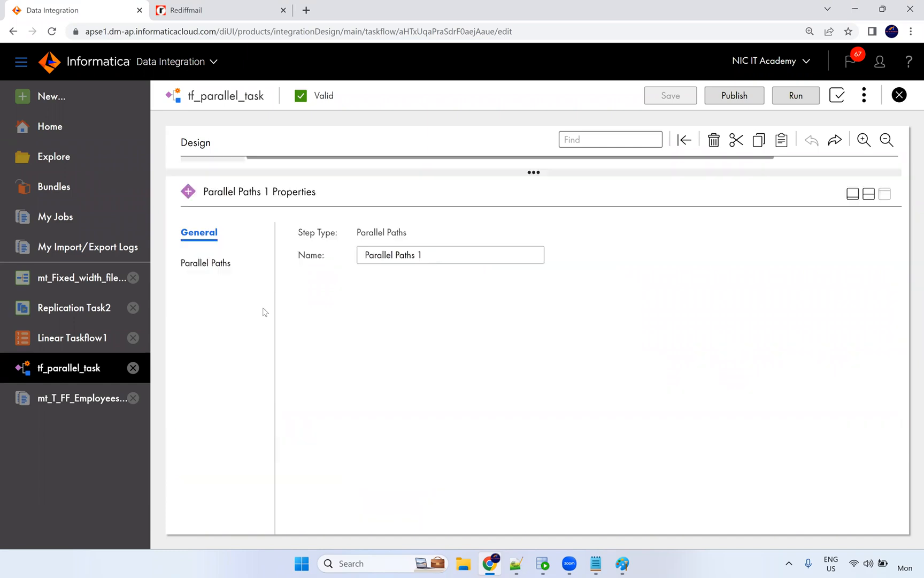
{"action": "left_click", "coordinate": [227, 262]}
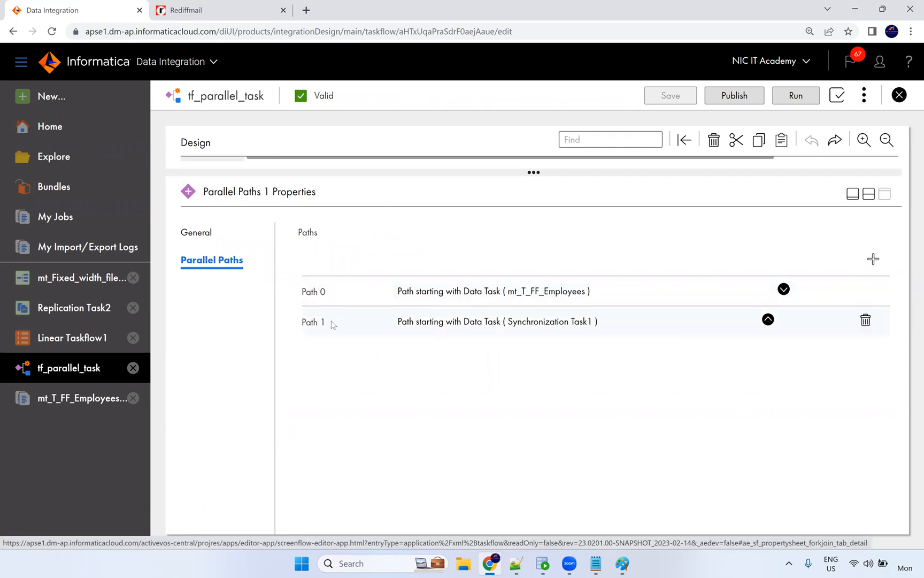
{"action": "left_click", "coordinate": [386, 330]}
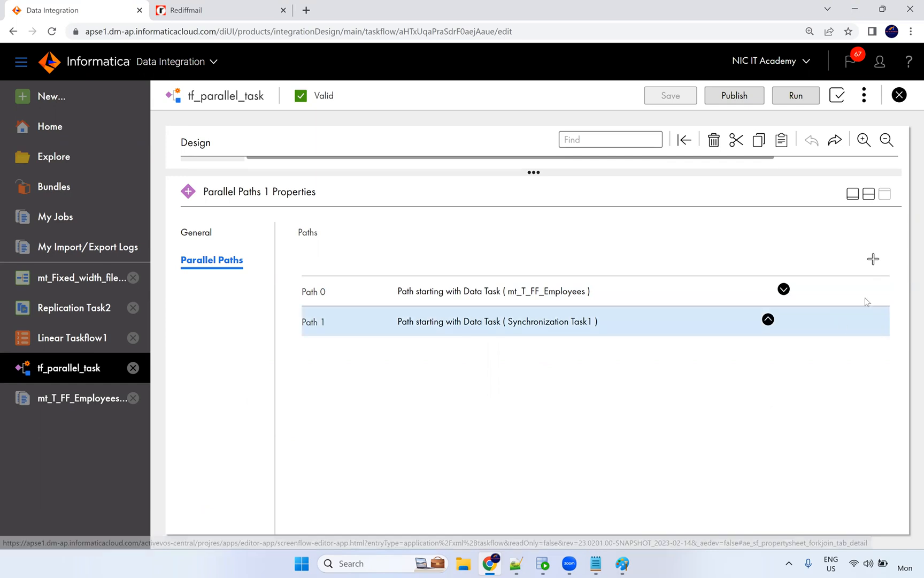
{"action": "left_click", "coordinate": [873, 259]}
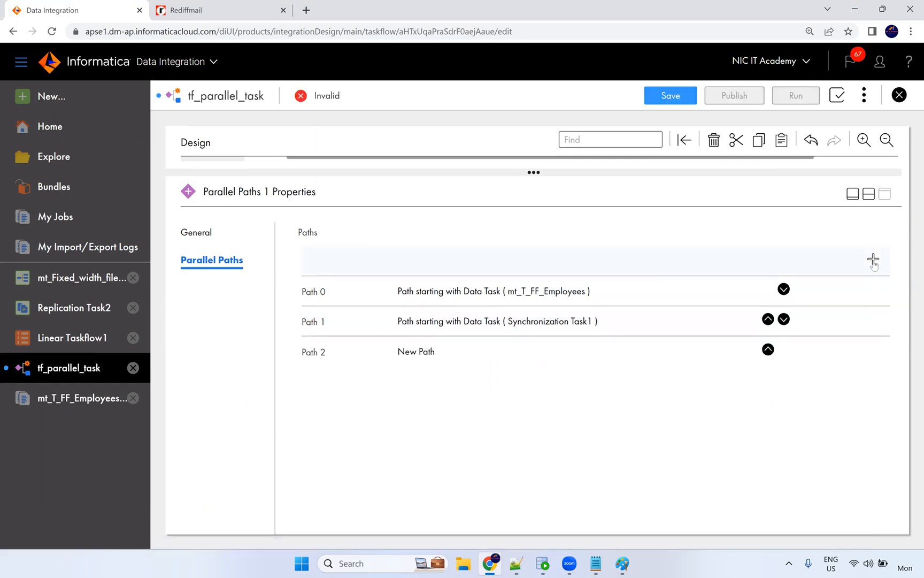
{"action": "left_click", "coordinate": [873, 259]}
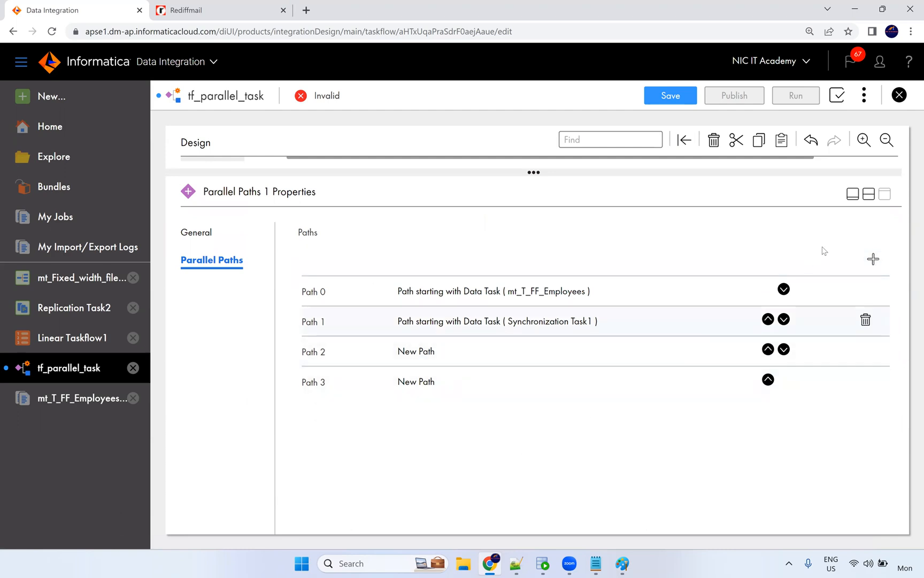
Collapse the properties panel and restore the canvas layout to show all four branches.
{"action": "left_click", "coordinate": [868, 197]}
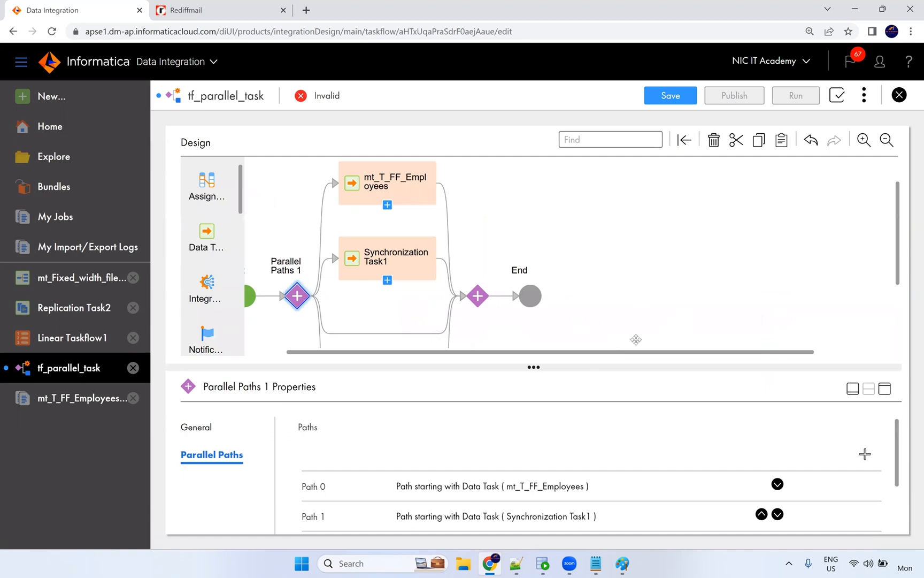
{"action": "left_click", "coordinate": [853, 388]}
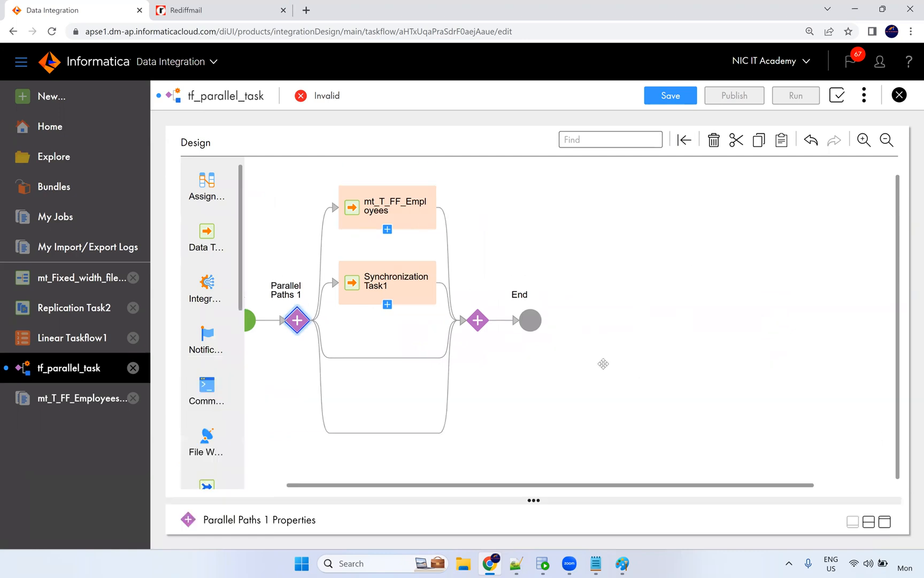
{"action": "left_click_drag", "start_coordinate": [473, 485], "coordinate": [432, 485]}
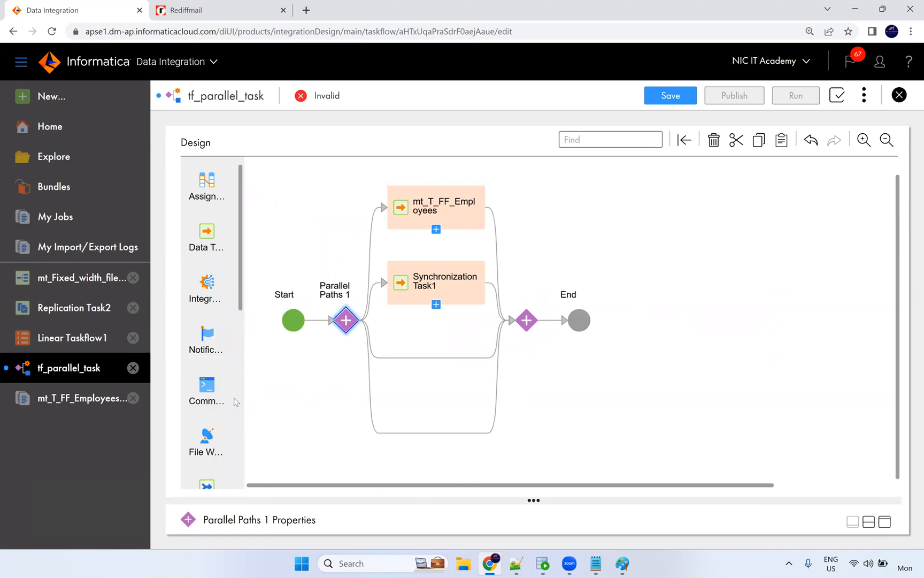
{"action": "scroll", "coordinate": [208, 315], "scroll_direction": "down", "scroll_amount": 2}
{"action": "left_click_drag", "start_coordinate": [213, 366], "coordinate": [246, 353]}
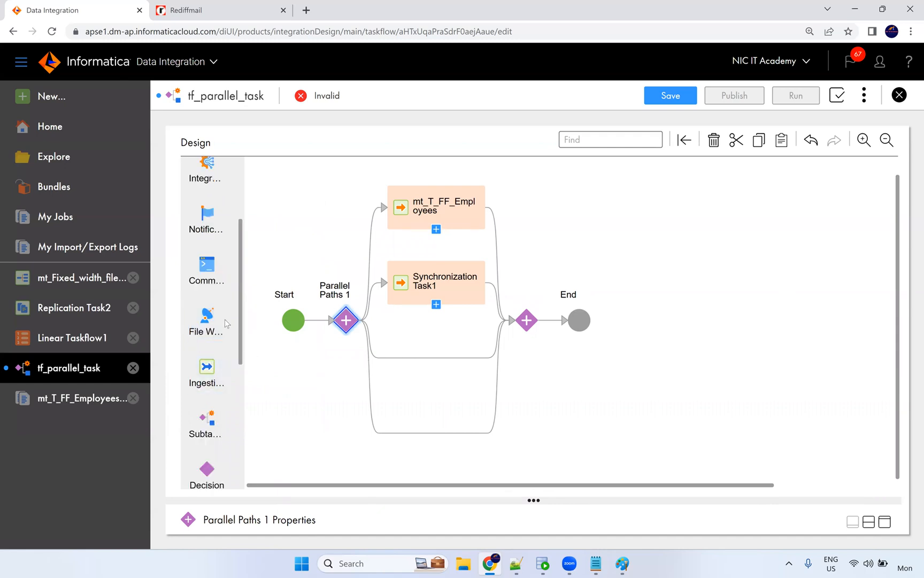
{"action": "scroll", "coordinate": [214, 321], "scroll_direction": "down", "scroll_amount": 4}
{"action": "scroll", "coordinate": [215, 335], "scroll_direction": "up", "scroll_amount": 6}
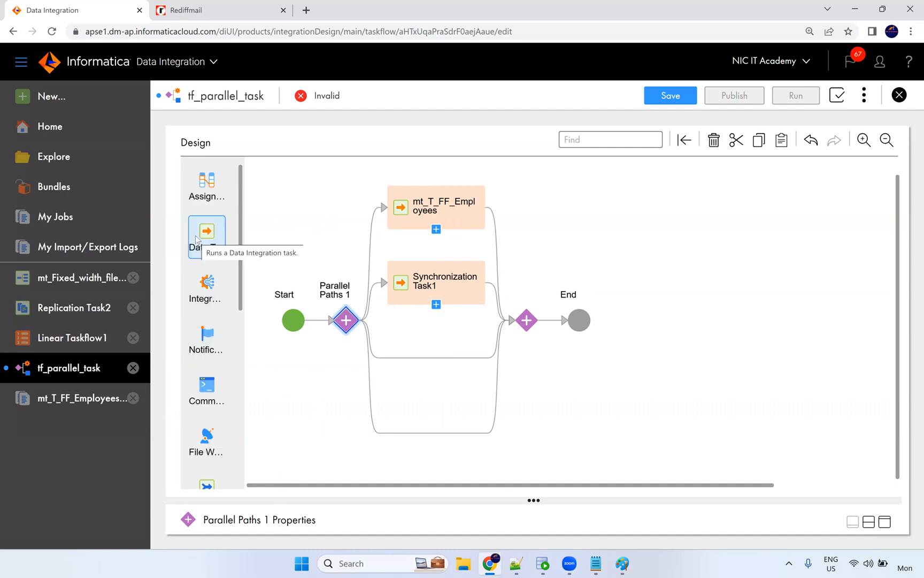
Place Data Tasks on the two new paths and set Data Task 1 to run PowerCenter Task1.
{"action": "left_click_drag", "start_coordinate": [199, 234], "coordinate": [400, 354]}
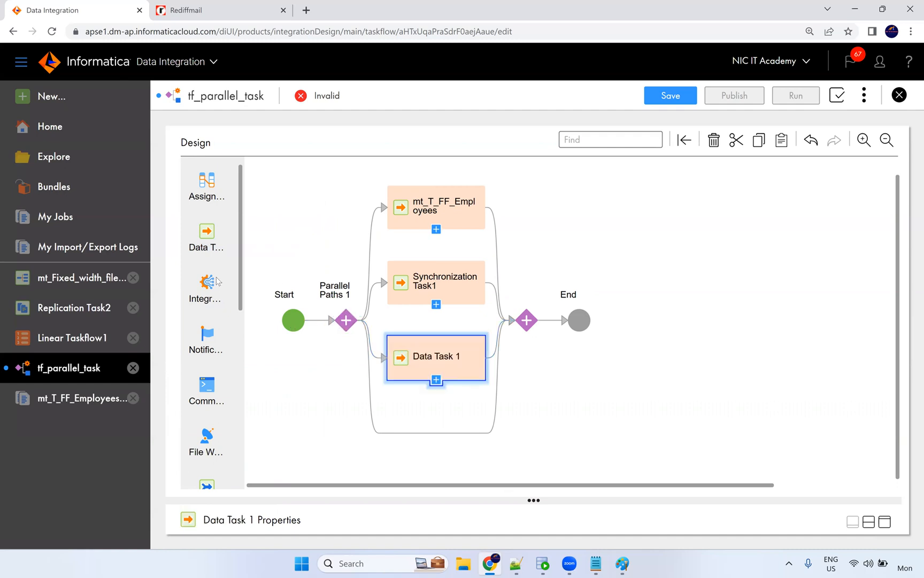
{"action": "left_click_drag", "start_coordinate": [206, 233], "coordinate": [431, 433]}
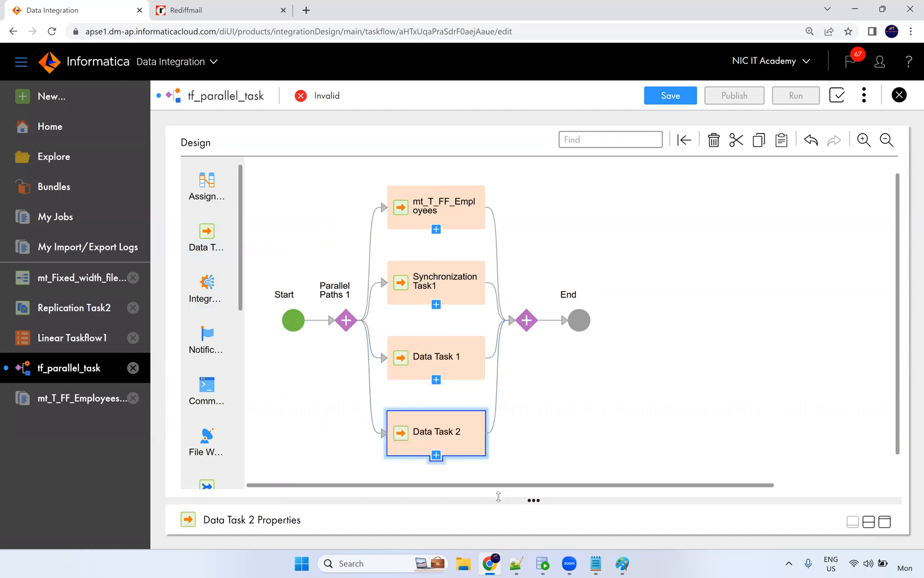
{"action": "double_click", "coordinate": [430, 379]}
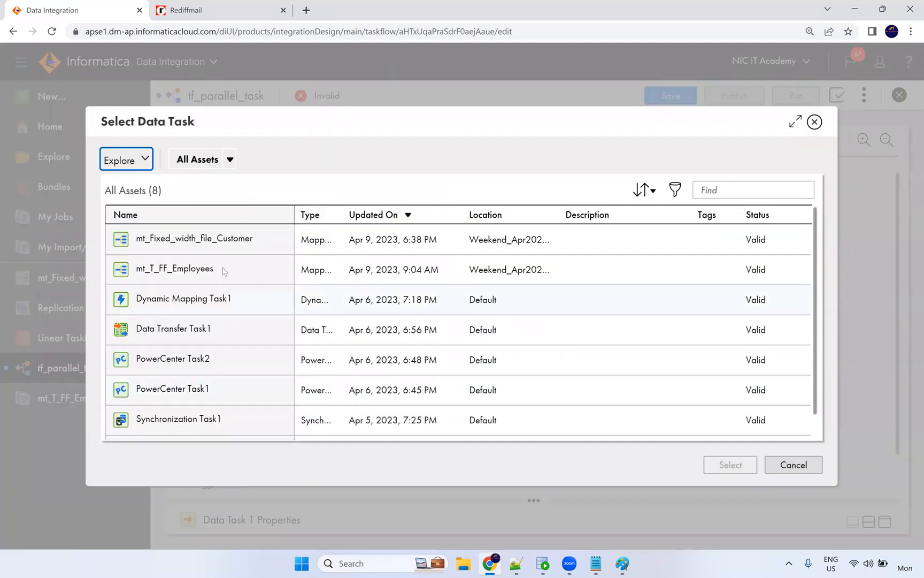
{"action": "left_click", "coordinate": [197, 395]}
{"action": "left_click", "coordinate": [723, 467]}
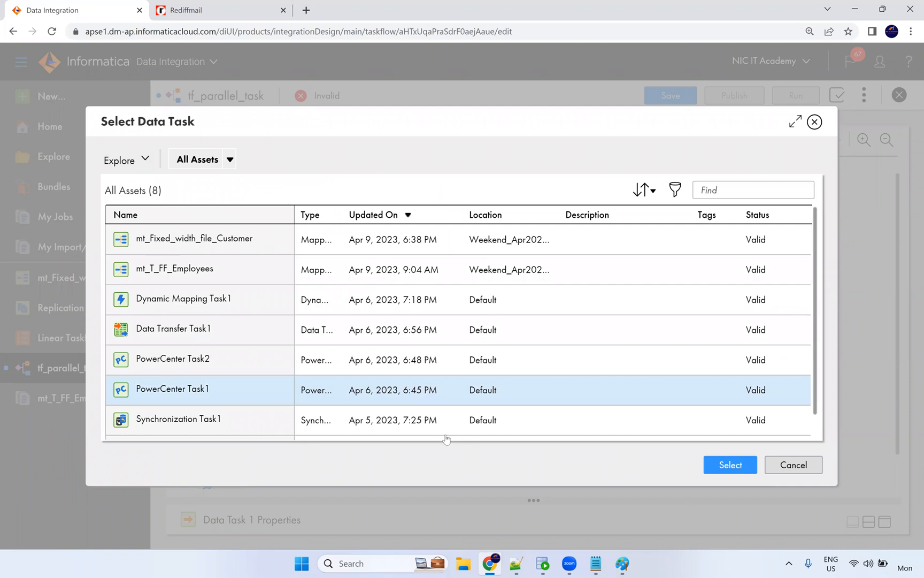
Set Data Task 2 to run mt_Fixed_width_file_Customer.
{"action": "left_click", "coordinate": [436, 455]}
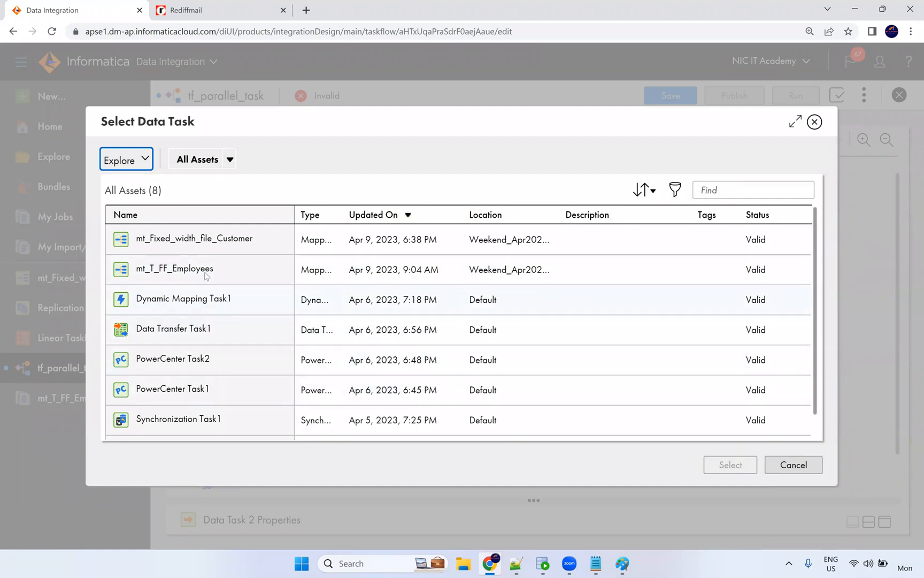
{"action": "left_click", "coordinate": [236, 251]}
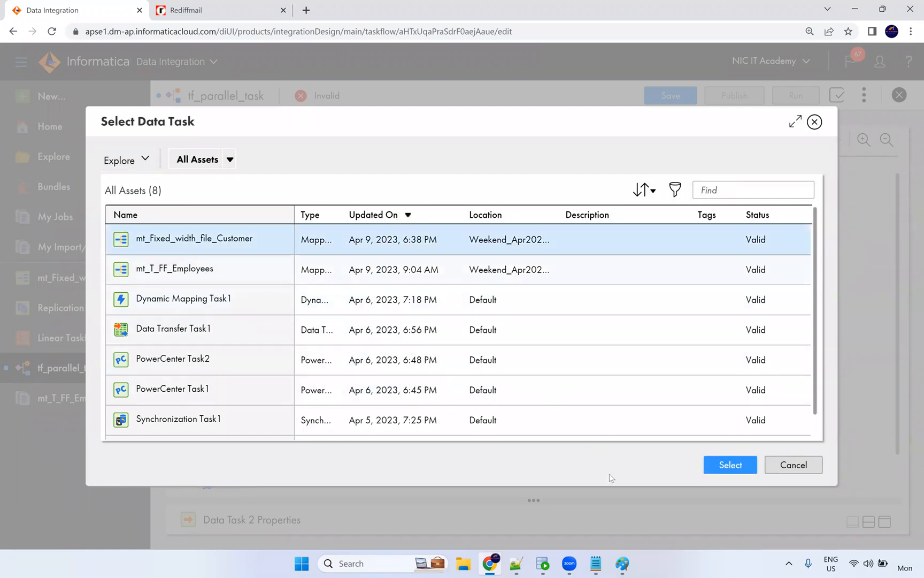
{"action": "left_click", "coordinate": [746, 468]}
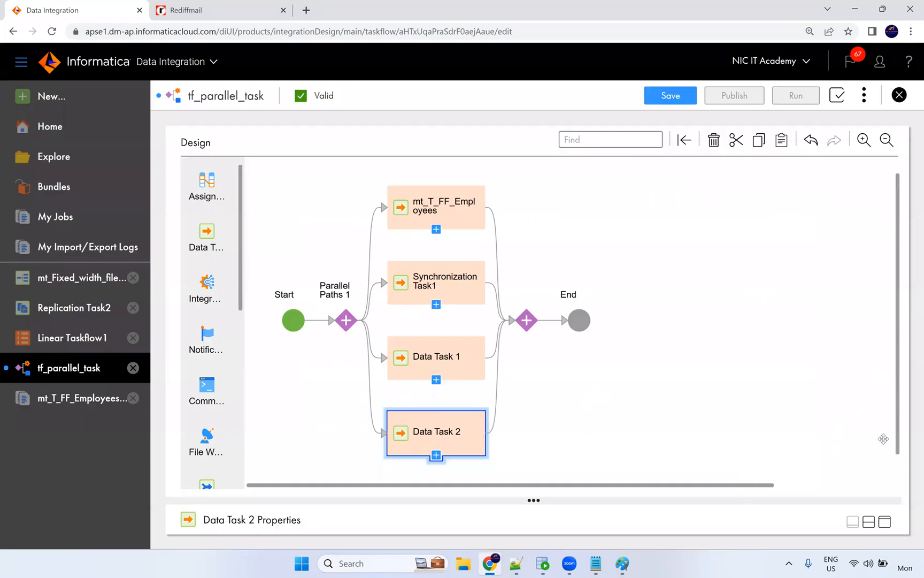
Rename Data Task 1 to PowerCenter Task1 by pasting its task name.
{"action": "scroll", "coordinate": [883, 439], "scroll_direction": "down", "scroll_amount": 1}
{"action": "left_click", "coordinate": [868, 522]}
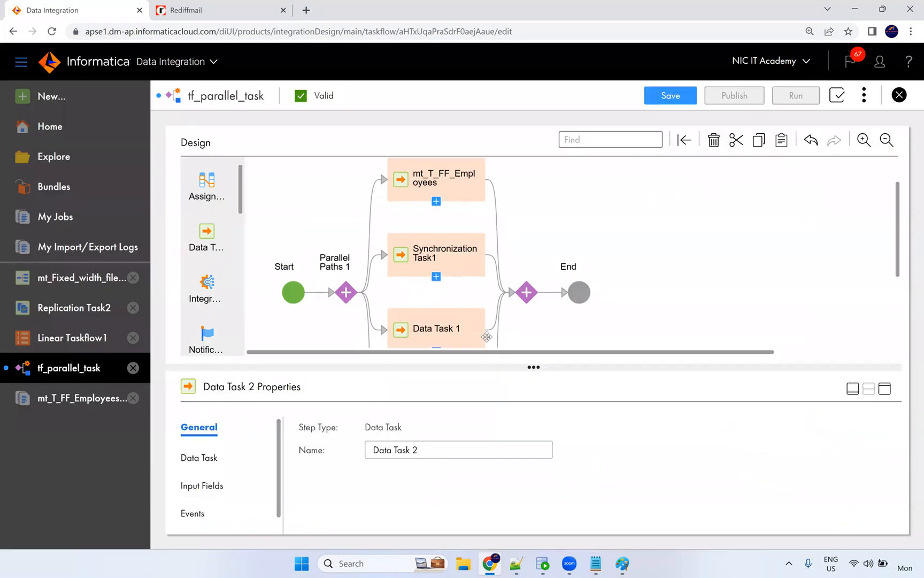
{"action": "scroll", "coordinate": [508, 288], "scroll_direction": "down", "scroll_amount": 4}
{"action": "left_click", "coordinate": [422, 228]}
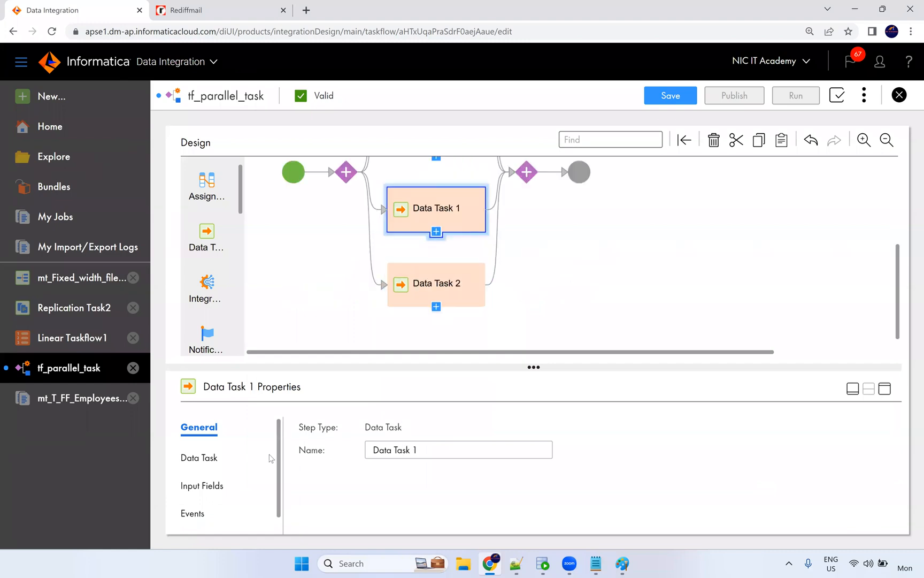
{"action": "left_click", "coordinate": [203, 458]}
{"action": "left_click_drag", "start_coordinate": [446, 429], "coordinate": [352, 440]}
{"action": "key", "text": "ctrl+c"}
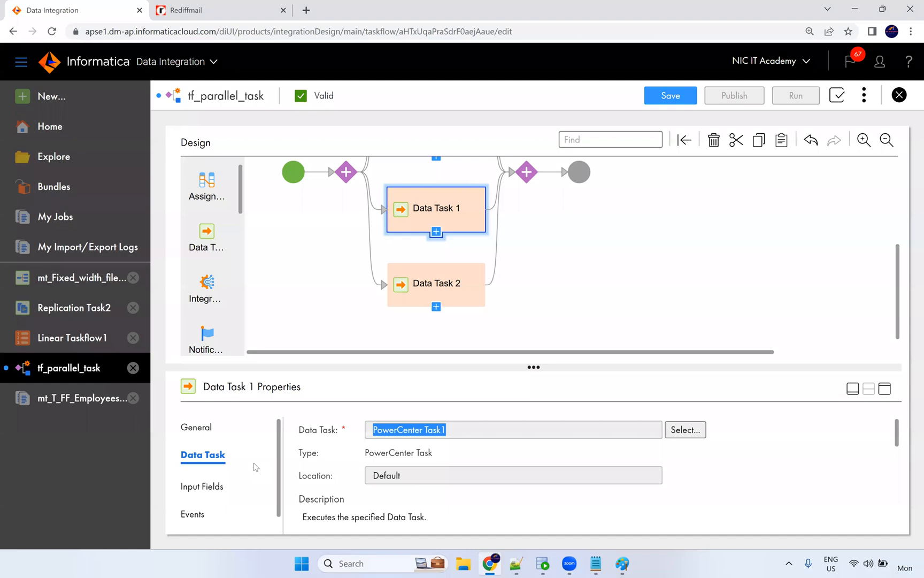
{"action": "left_click", "coordinate": [207, 428]}
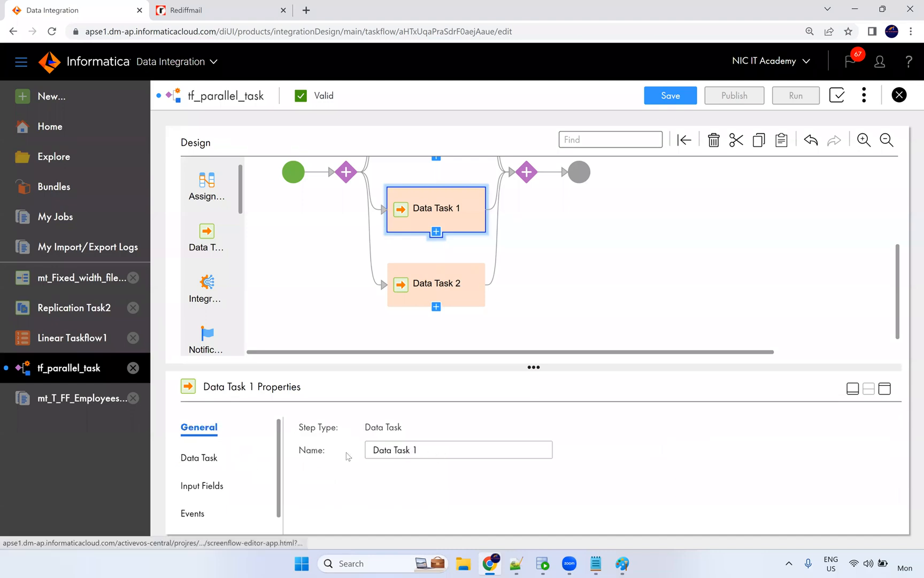
{"action": "key", "text": "Tab"}
{"action": "key", "text": "ctrl+v"}
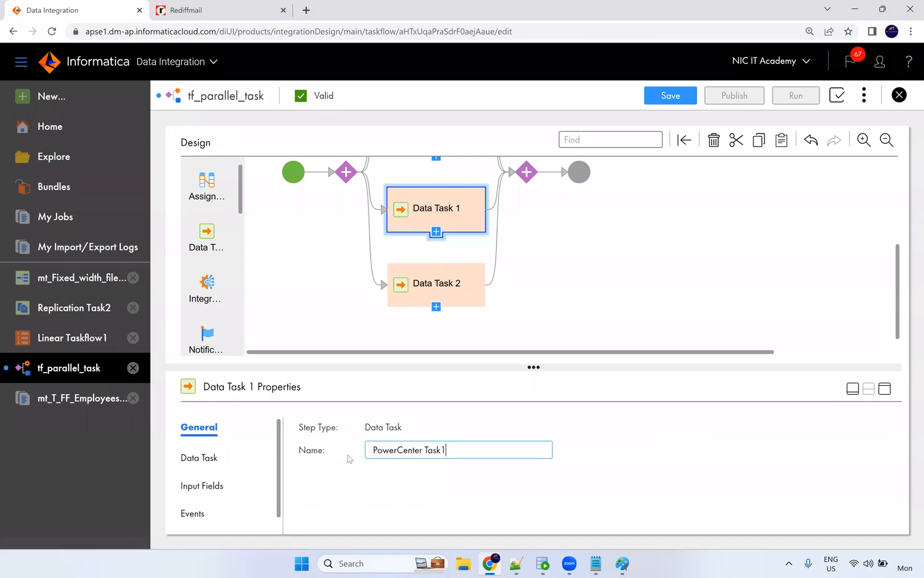
Rename Data Task 2 to mt_Fixed_width_file_Customer by pasting its task name.
{"action": "left_click", "coordinate": [446, 292]}
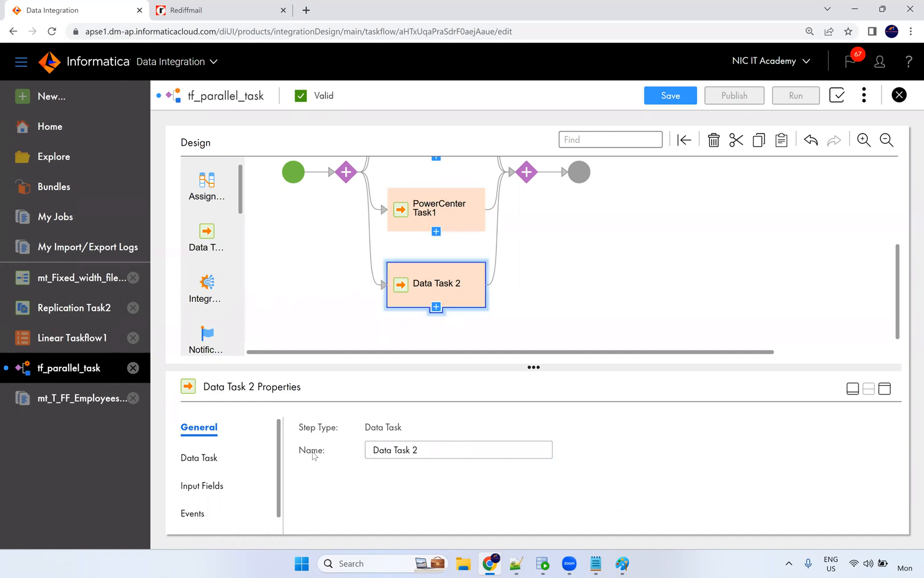
{"action": "left_click", "coordinate": [204, 458]}
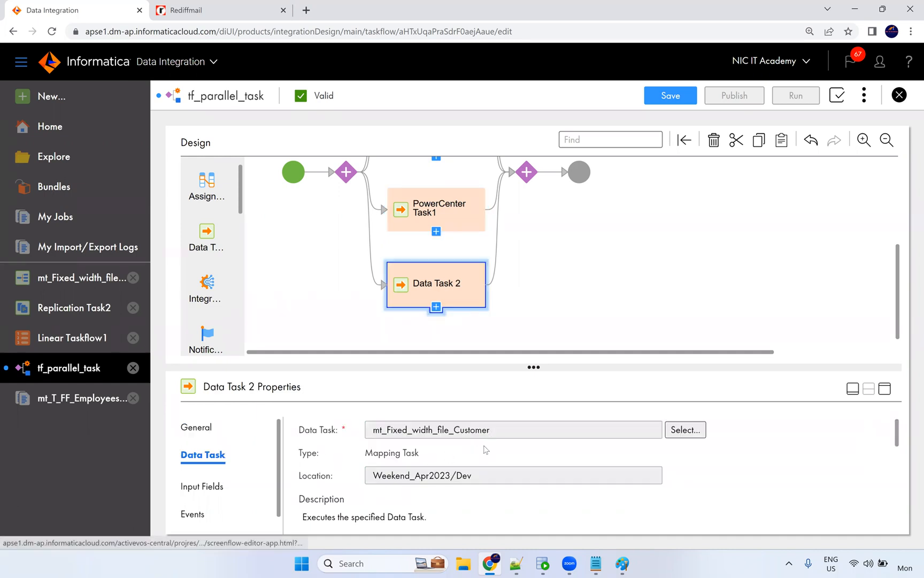
{"action": "left_click_drag", "start_coordinate": [491, 430], "coordinate": [345, 426]}
{"action": "key", "text": "ctrl+c"}
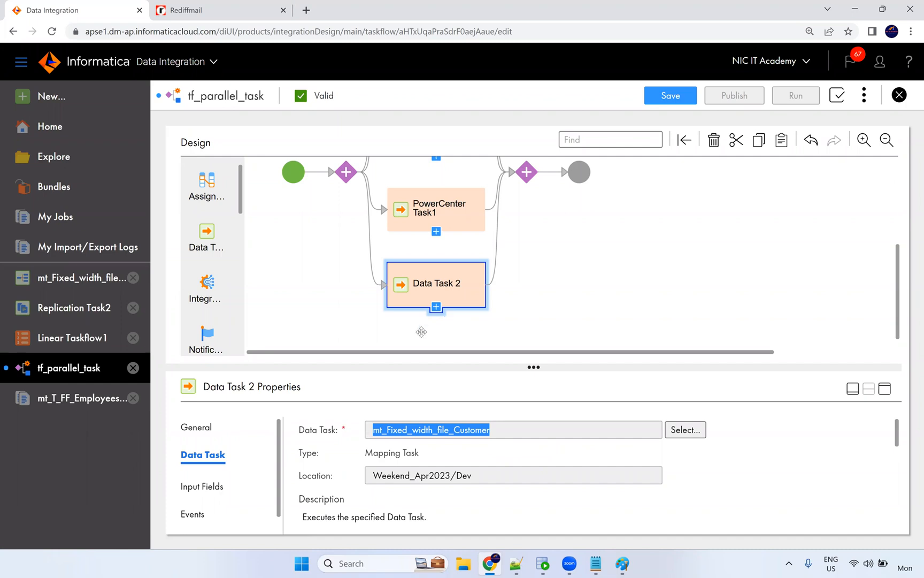
{"action": "left_click", "coordinate": [199, 428]}
{"action": "left_click_drag", "start_coordinate": [427, 450], "coordinate": [352, 454]}
{"action": "key", "text": "ctrl+v"}
{"action": "left_click", "coordinate": [590, 420]}
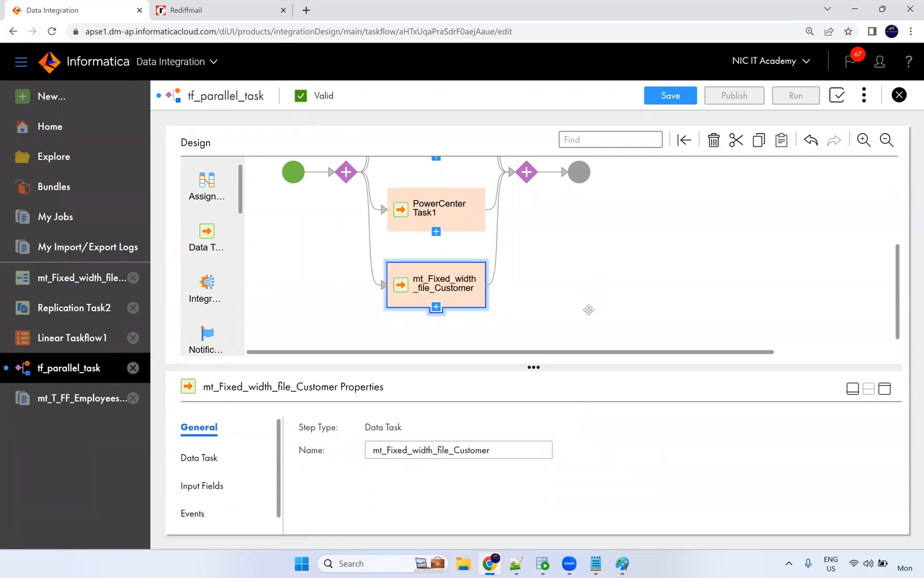
{"action": "scroll", "coordinate": [589, 309], "scroll_direction": "up", "scroll_amount": 1}
{"action": "scroll", "coordinate": [557, 332], "scroll_direction": "up", "scroll_amount": 2}
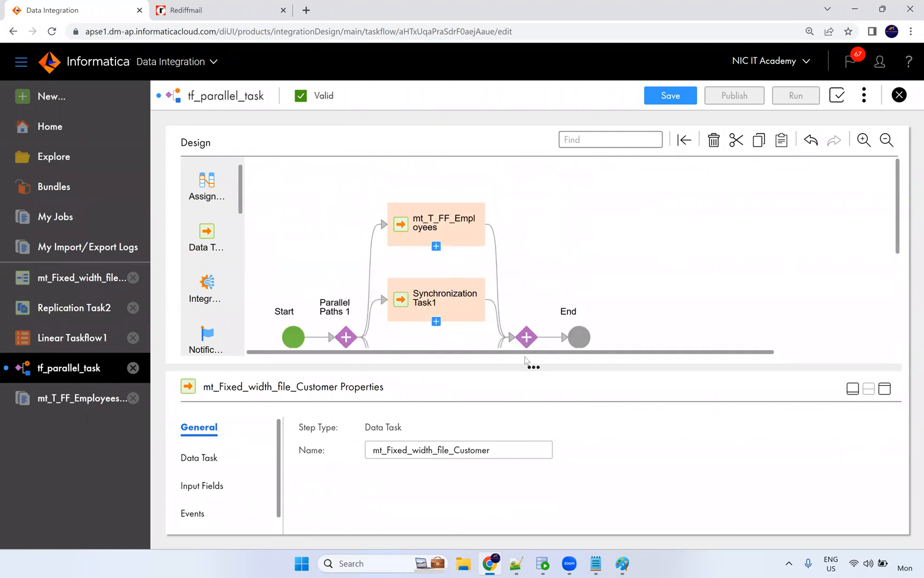
Review the finished four-path tf_parallel_task taskflow, confirming it is Valid.
{"action": "left_click", "coordinate": [550, 206]}
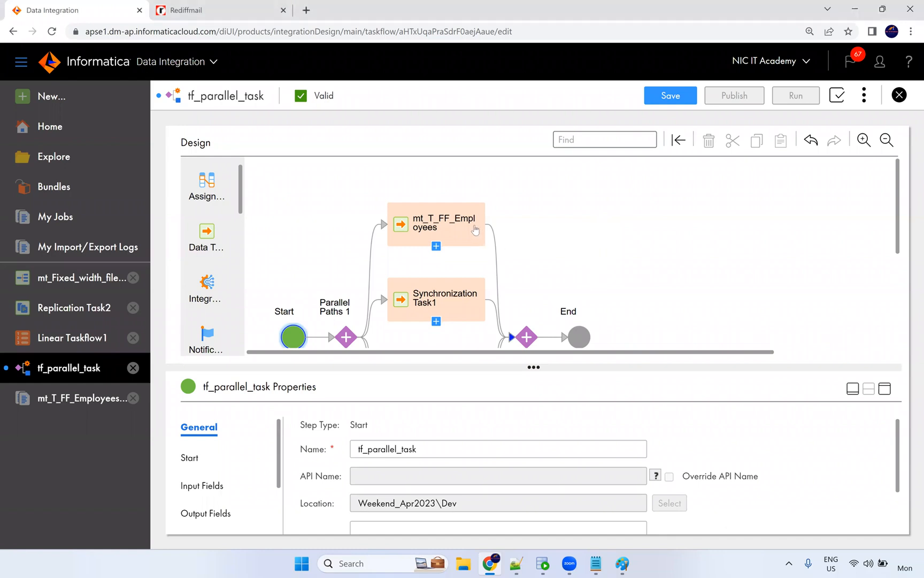
{"action": "scroll", "coordinate": [454, 308], "scroll_direction": "down", "scroll_amount": 1}
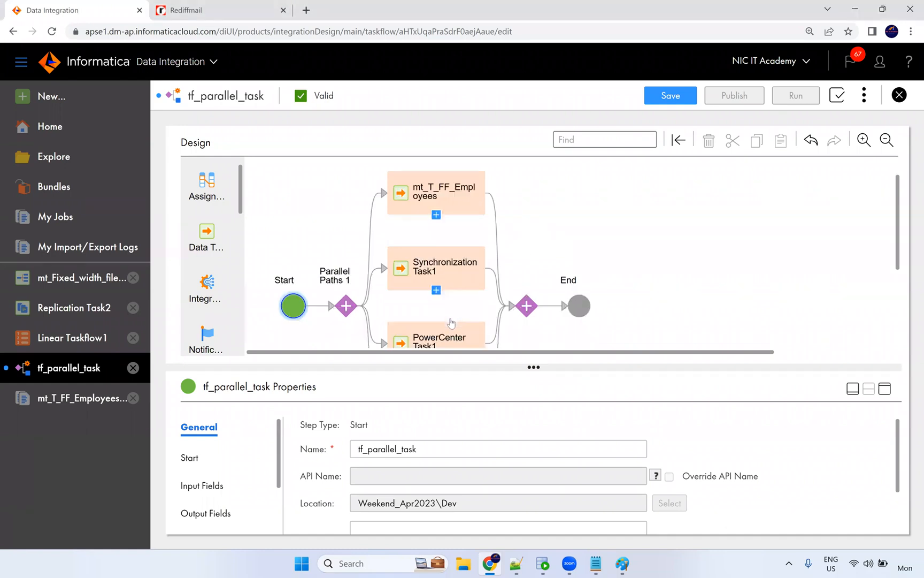
{"action": "scroll", "coordinate": [450, 319], "scroll_direction": "down", "scroll_amount": 3}
{"action": "scroll", "coordinate": [450, 319], "scroll_direction": "up", "scroll_amount": 4}
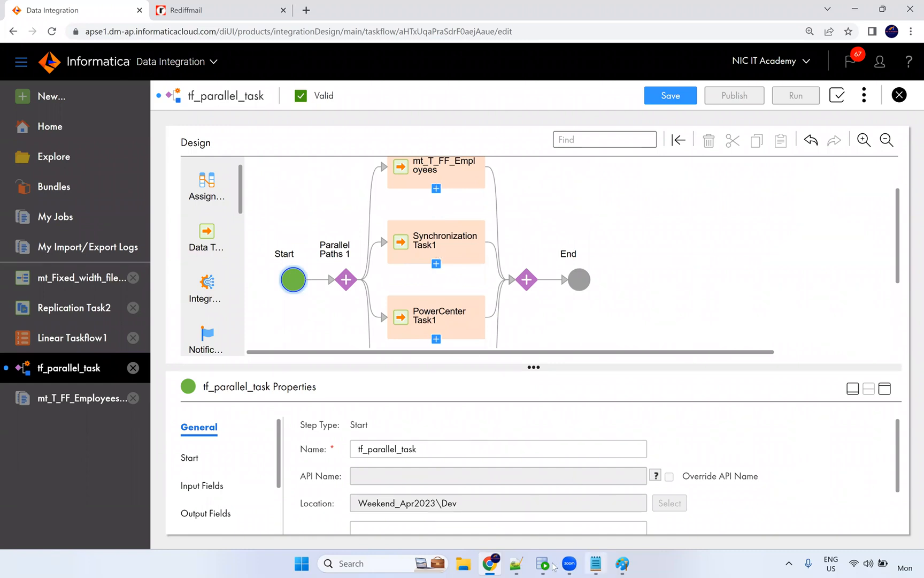
Bring the Paint PowerCenter vs IICS comparison drawing to the front.
{"action": "mouse_move", "coordinate": [540, 566]}
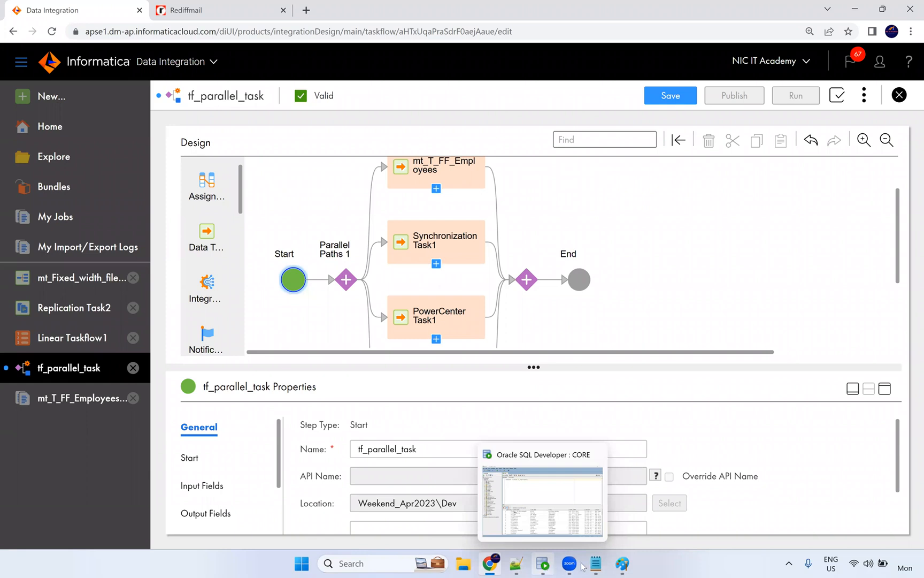
{"action": "mouse_move", "coordinate": [602, 567]}
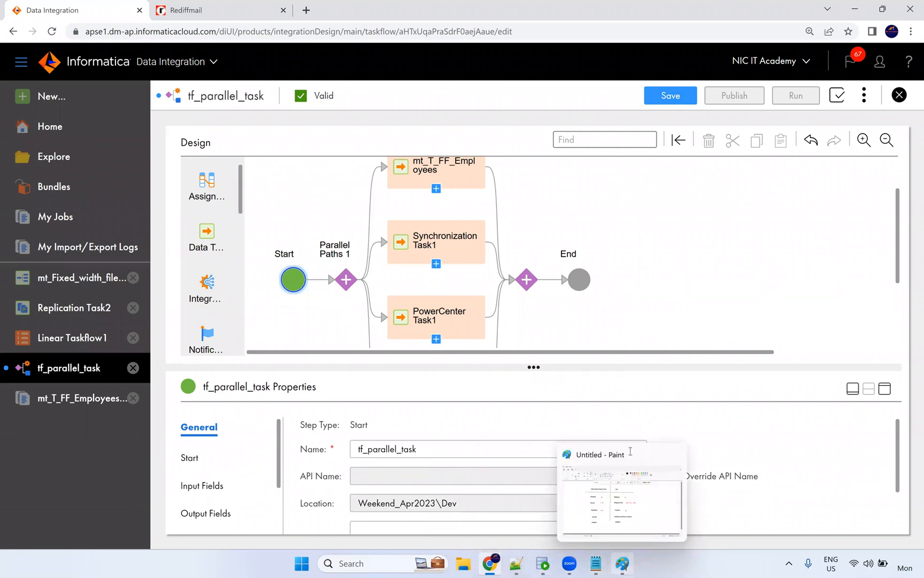
{"action": "left_click", "coordinate": [630, 451]}
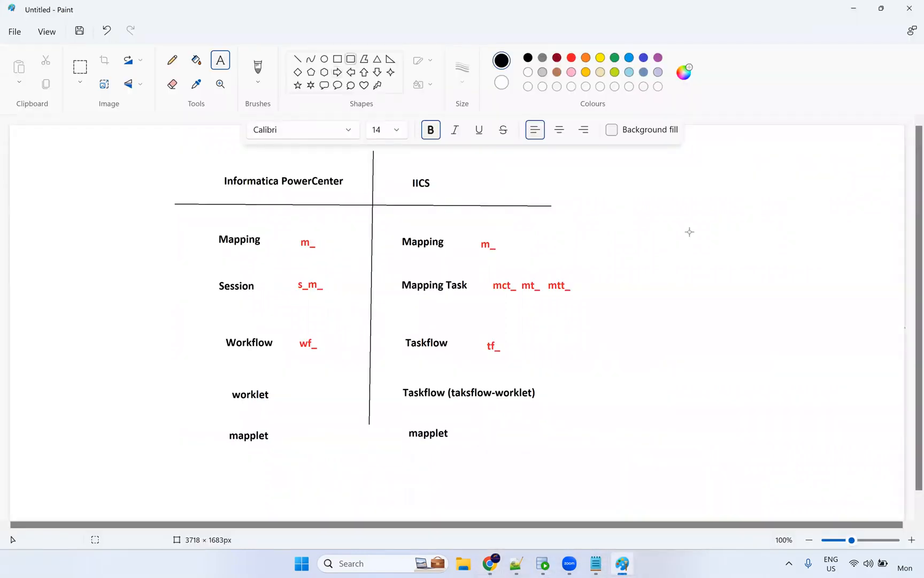
Draw nine rounded boxes across the right side of the canvas beside the comparison table.
{"action": "left_click_drag", "start_coordinate": [709, 263], "coordinate": [765, 380]}
{"action": "left_click_drag", "start_coordinate": [786, 166], "coordinate": [826, 229]}
{"action": "left_click_drag", "start_coordinate": [615, 178], "coordinate": [660, 231]}
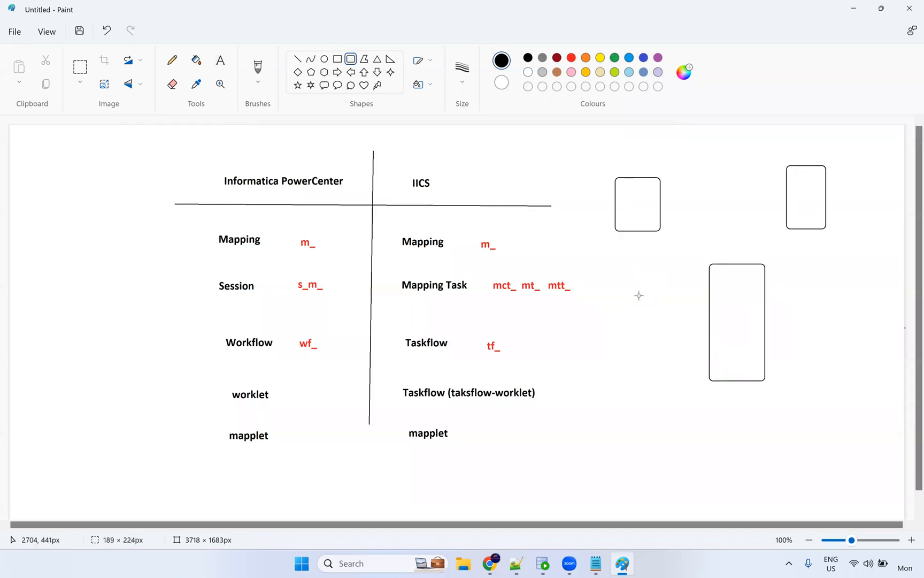
{"action": "left_click_drag", "start_coordinate": [623, 293], "coordinate": [660, 371]}
{"action": "left_click_drag", "start_coordinate": [638, 423], "coordinate": [682, 506]}
{"action": "left_click_drag", "start_coordinate": [796, 427], "coordinate": [848, 500]}
{"action": "left_click_drag", "start_coordinate": [812, 282], "coordinate": [855, 364]}
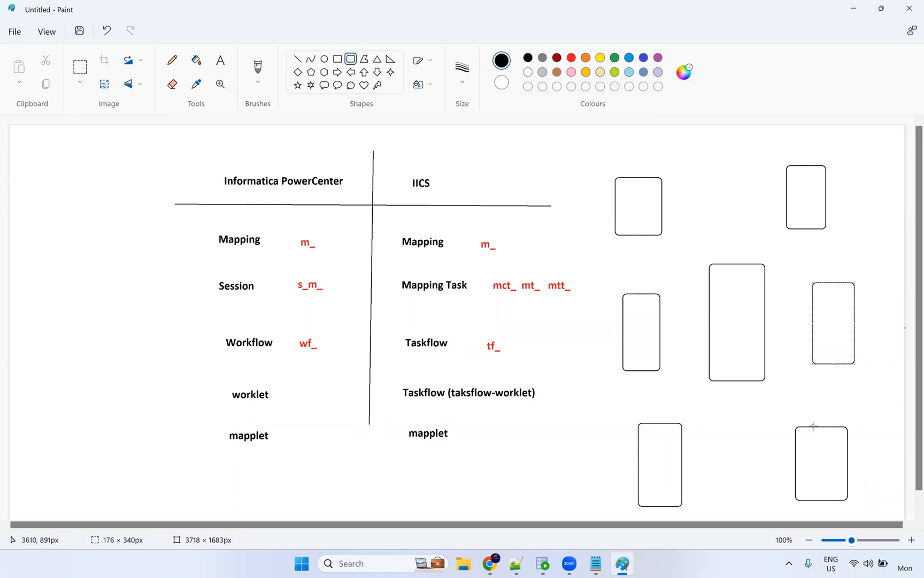
{"action": "left_click_drag", "start_coordinate": [536, 128], "coordinate": [582, 184]}
{"action": "left_click_drag", "start_coordinate": [889, 204], "coordinate": [843, 138]}
Switch to the Pencil and choose a line thickness.
{"action": "left_click", "coordinate": [171, 60]}
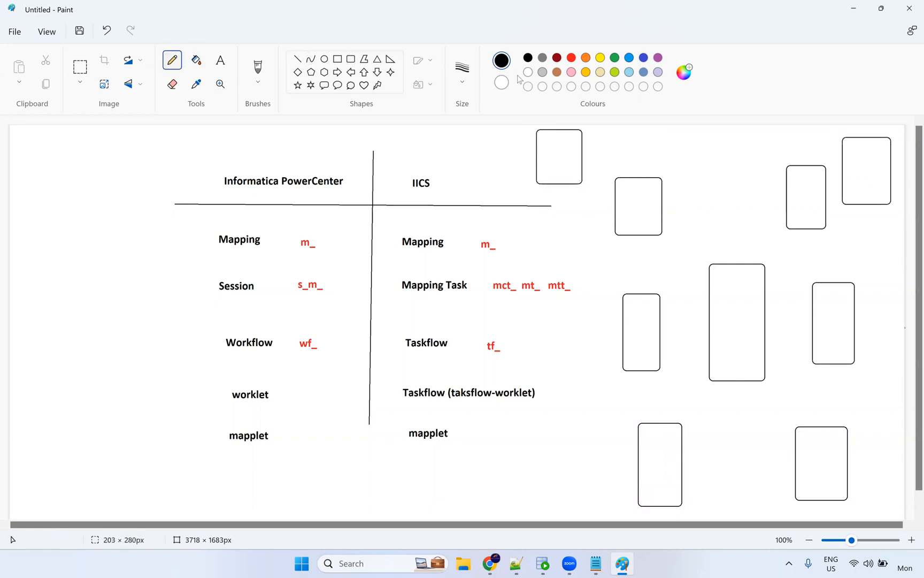
{"action": "left_click", "coordinate": [462, 68]}
{"action": "left_click", "coordinate": [471, 159]}
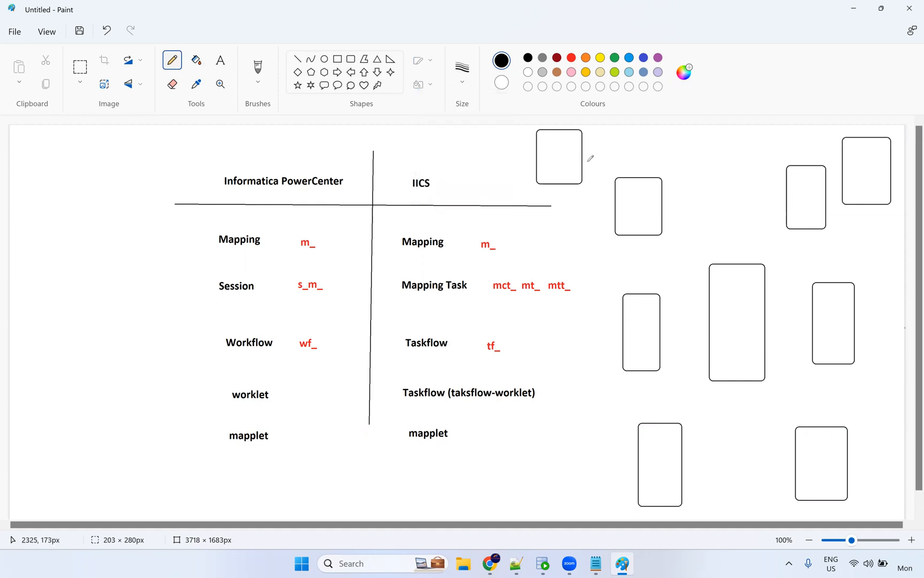
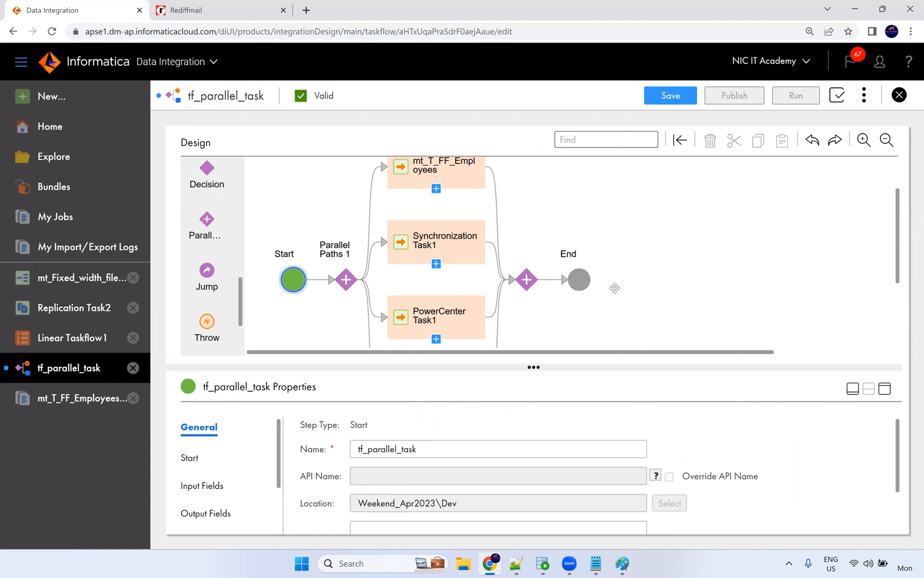
Undo the trial Parallel Paths step before End and save tf_parallel_task with its four tasks.
{"action": "left_click_drag", "start_coordinate": [615, 287], "coordinate": [615, 287]}
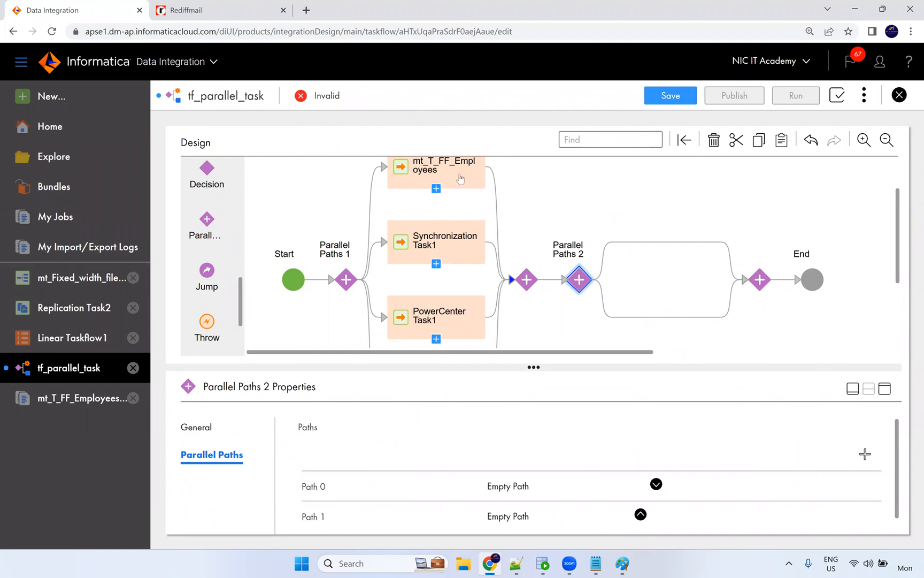
{"action": "scroll", "coordinate": [436, 282], "scroll_direction": "down", "scroll_amount": 2}
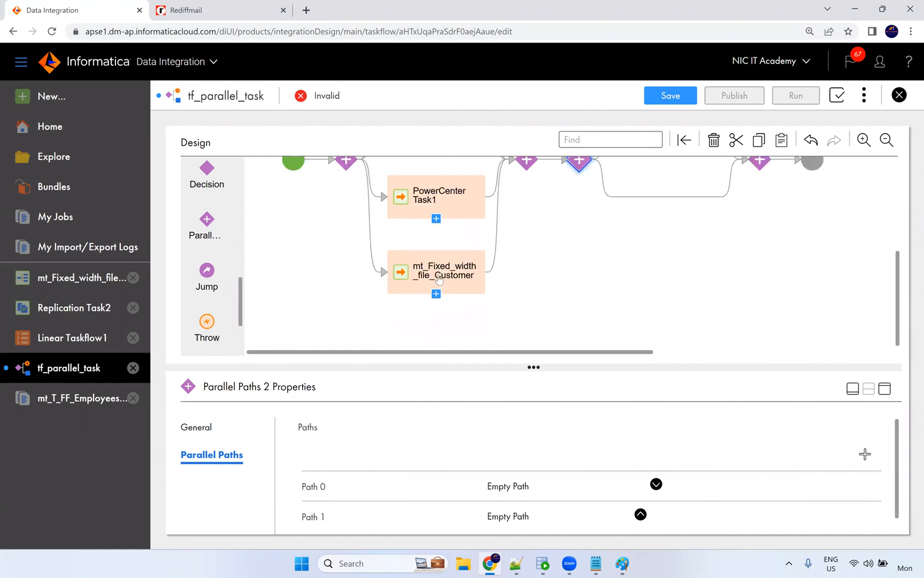
{"action": "scroll", "coordinate": [439, 280], "scroll_direction": "up", "scroll_amount": 2}
{"action": "key", "text": "ctrl+z"}
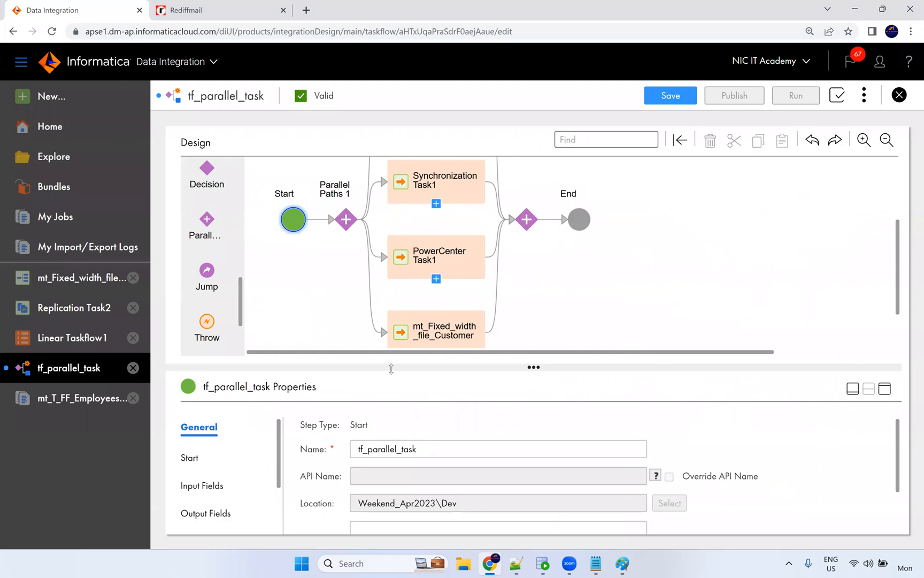
{"action": "scroll", "coordinate": [452, 257], "scroll_direction": "up", "scroll_amount": 3}
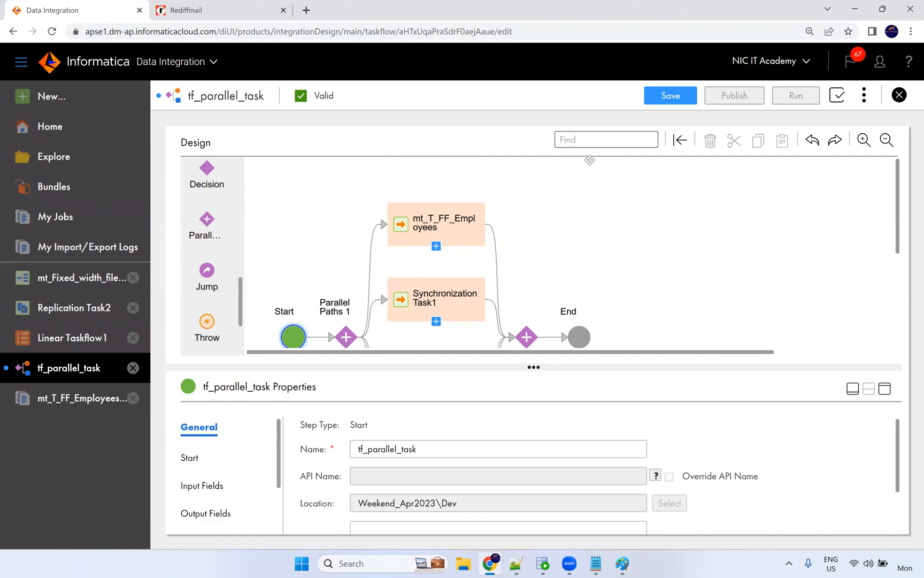
{"action": "left_click", "coordinate": [671, 100]}
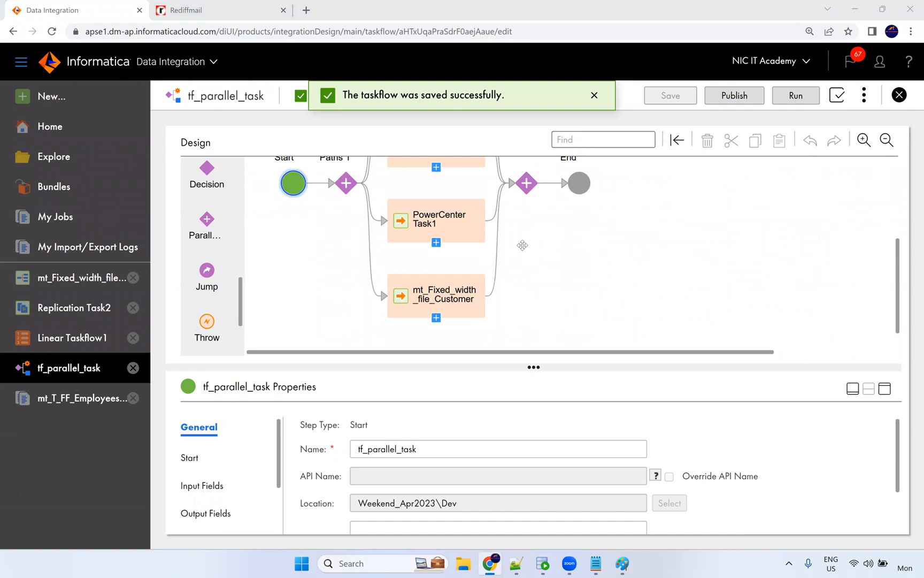
Run tf_parallel_task and open its runs in My Jobs.
{"action": "left_click", "coordinate": [808, 92]}
{"action": "left_click", "coordinate": [482, 95]}
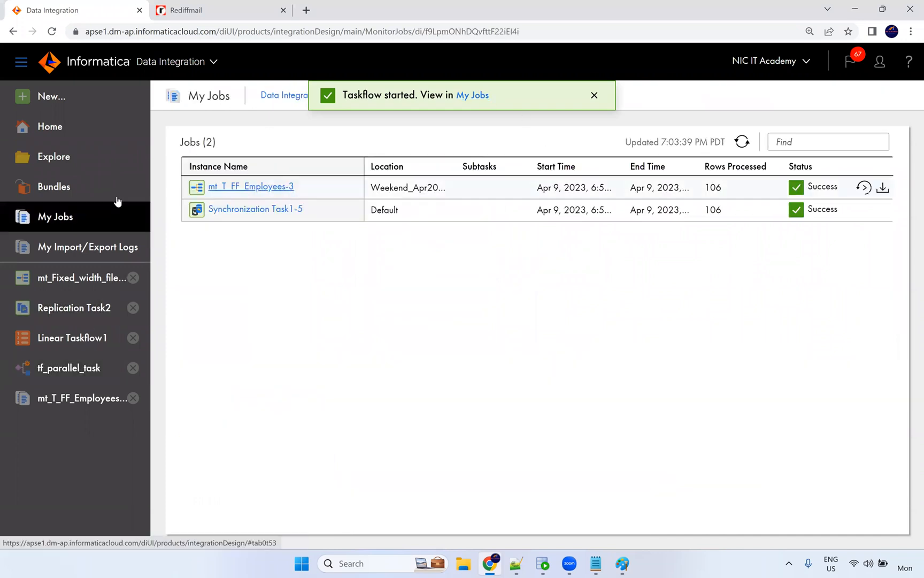
{"action": "left_click", "coordinate": [480, 98]}
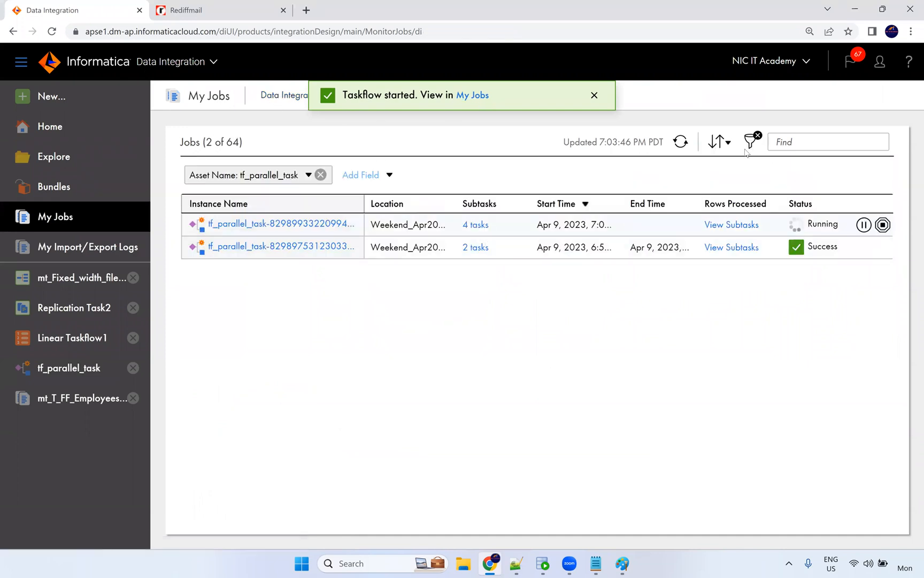
Refresh My Jobs until the newest 4-subtask run shows Success.
{"action": "left_click", "coordinate": [681, 142]}
{"action": "left_click", "coordinate": [681, 142]}
{"action": "left_click", "coordinate": [682, 143]}
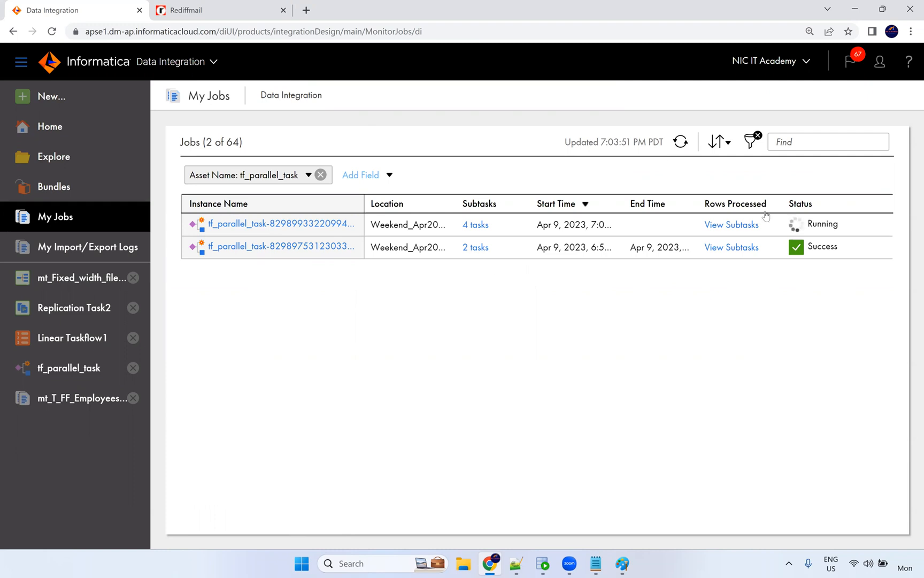
{"action": "left_click", "coordinate": [682, 142]}
{"action": "left_click", "coordinate": [683, 144]}
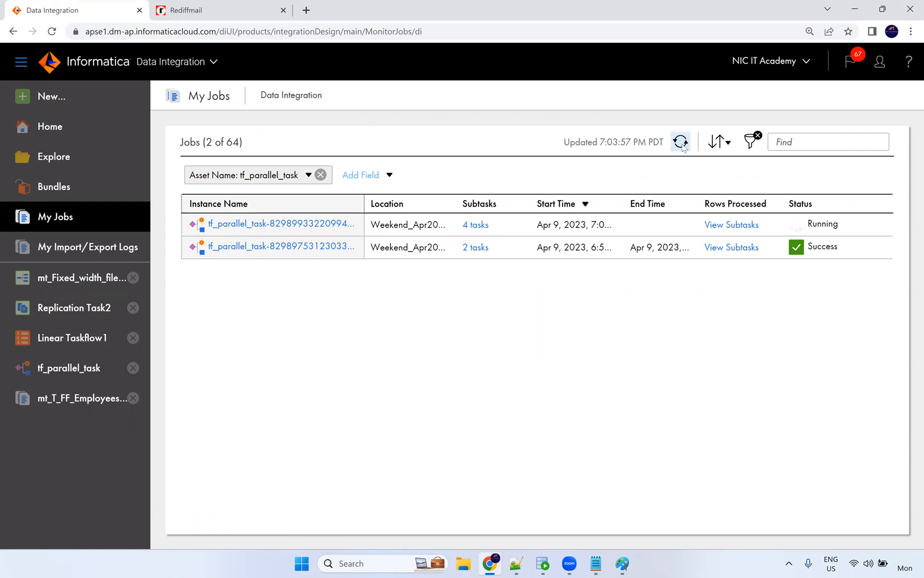
{"action": "left_click", "coordinate": [682, 143]}
{"action": "left_click", "coordinate": [682, 142]}
{"action": "left_click", "coordinate": [682, 143]}
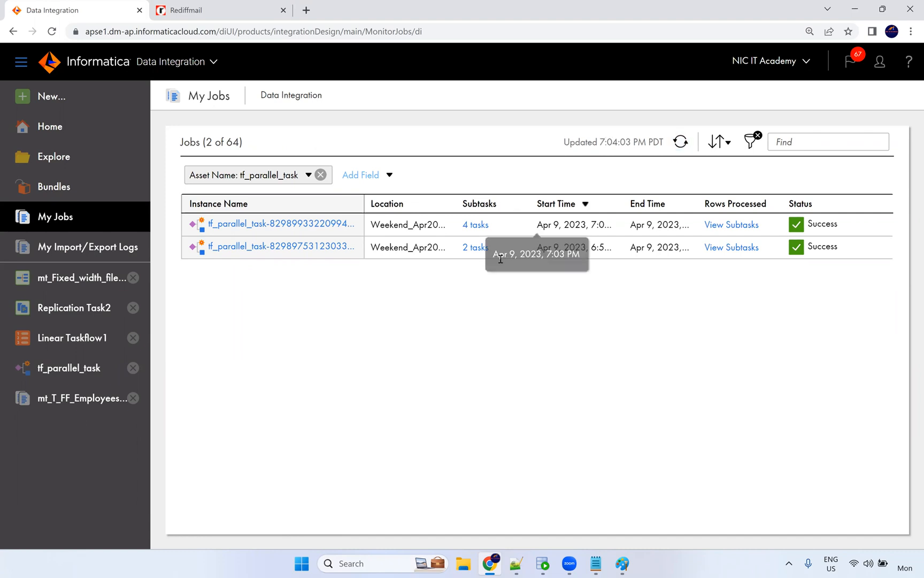
Open the latest run's '4 tasks' subtask list twice, returning to the jobs list via Data Integration.
{"action": "left_click", "coordinate": [475, 225]}
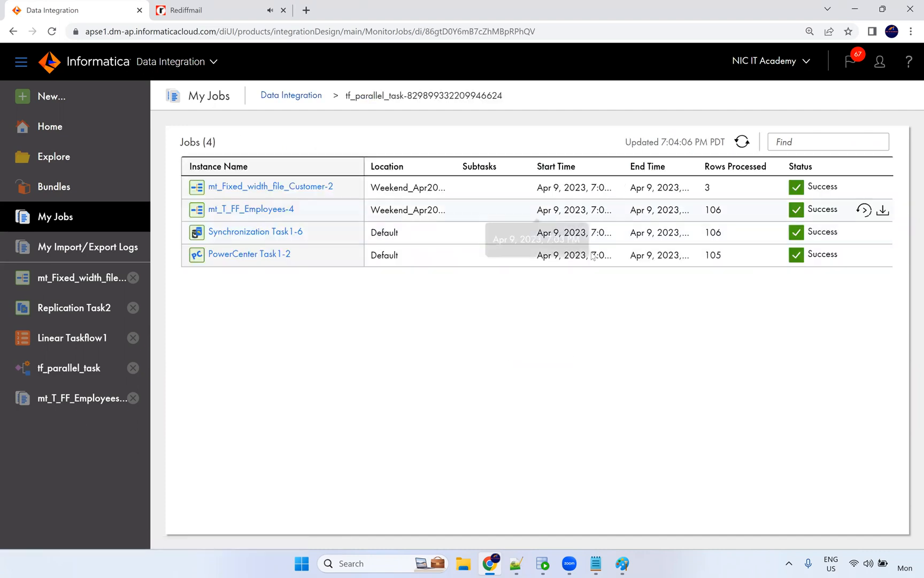
{"action": "left_click", "coordinate": [292, 96]}
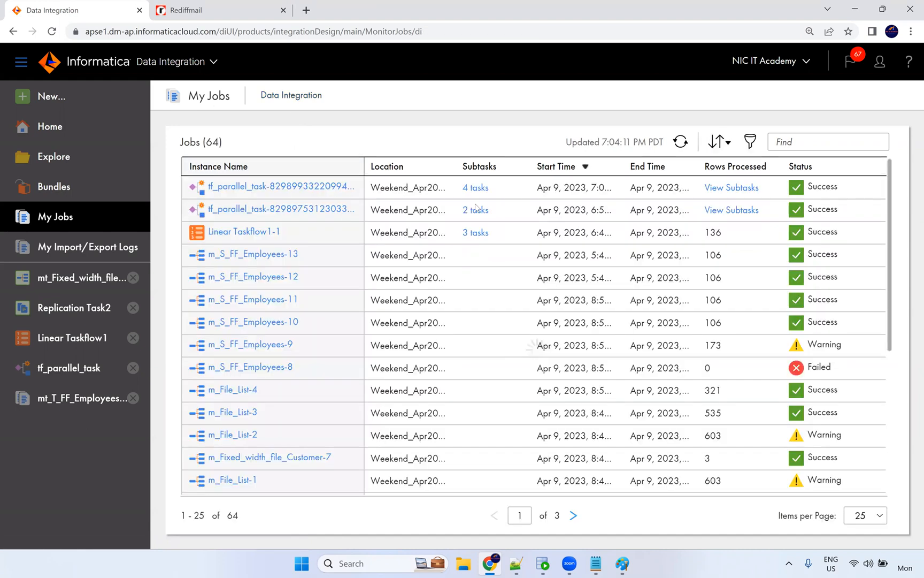
{"action": "left_click", "coordinate": [476, 188]}
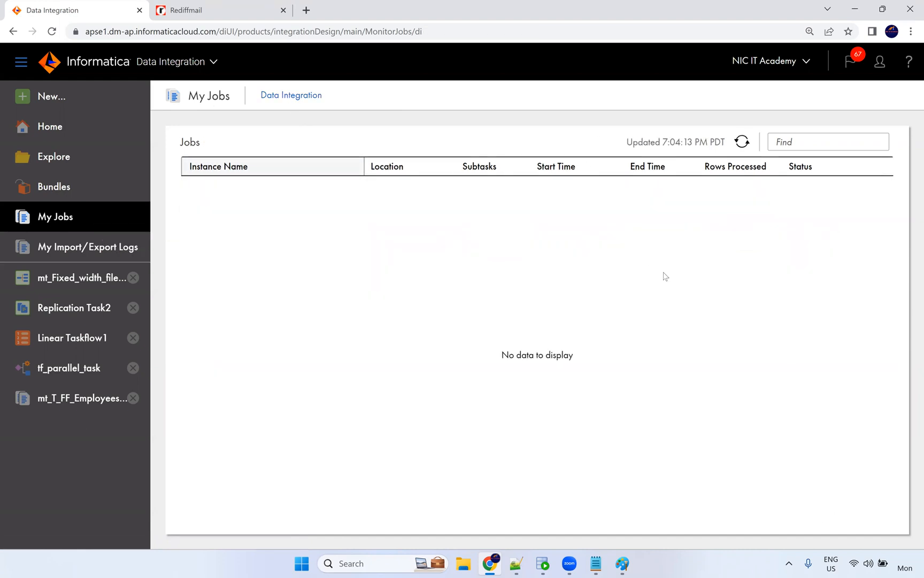
{"action": "left_click", "coordinate": [300, 99]}
Open the latest tf_parallel_task run instance and scroll through its step results.
{"action": "left_click", "coordinate": [280, 187]}
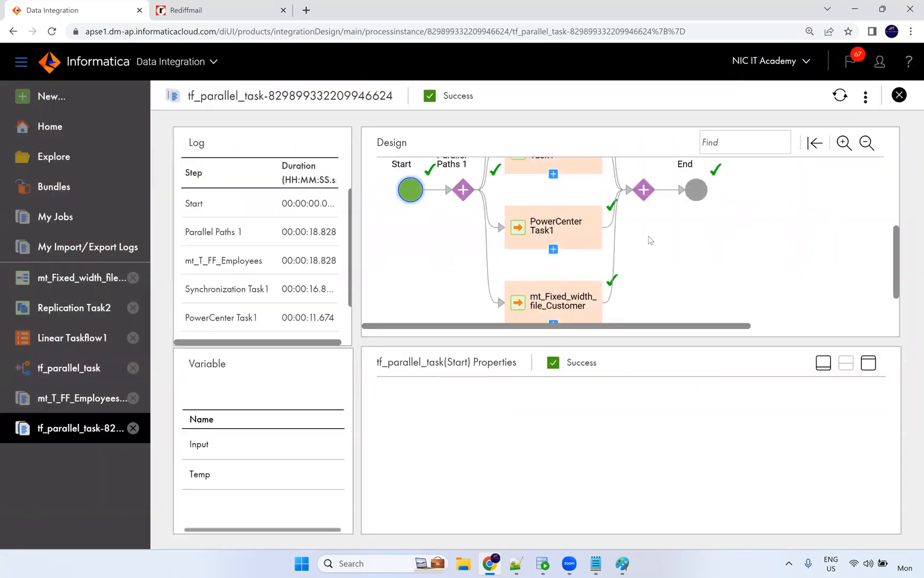
{"action": "scroll", "coordinate": [607, 235], "scroll_direction": "down", "scroll_amount": 3}
{"action": "scroll", "coordinate": [589, 264], "scroll_direction": "up", "scroll_amount": 5}
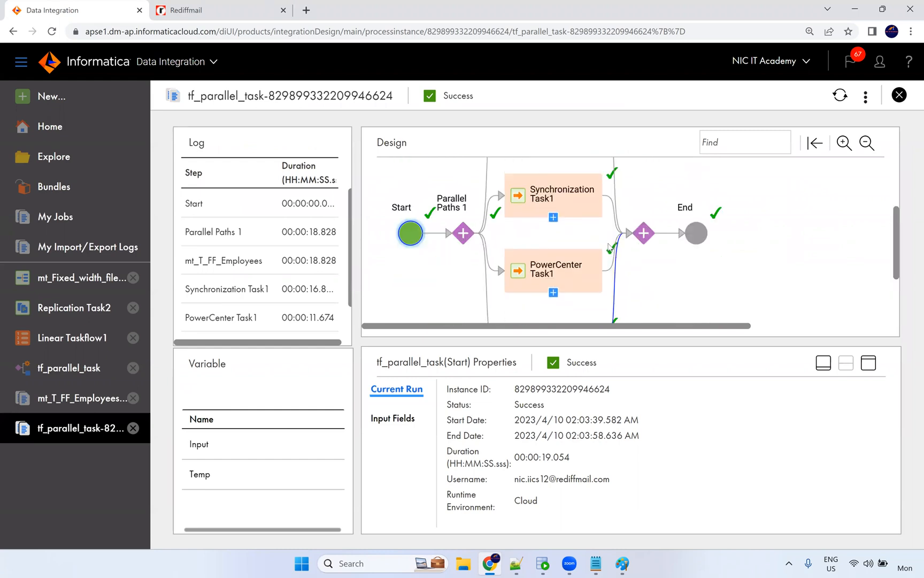
{"action": "scroll", "coordinate": [590, 264], "scroll_direction": "down", "scroll_amount": 3}
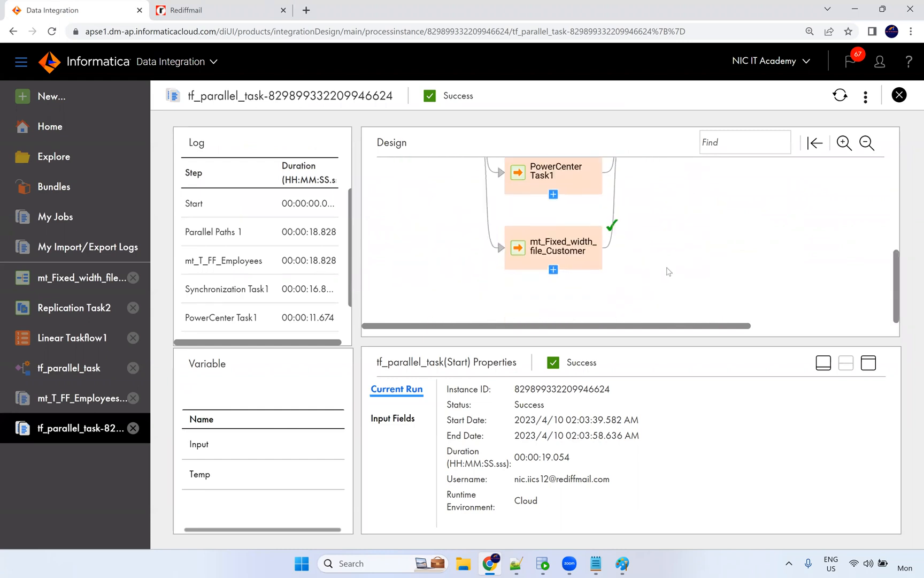
{"action": "scroll", "coordinate": [666, 270], "scroll_direction": "up", "scroll_amount": 3}
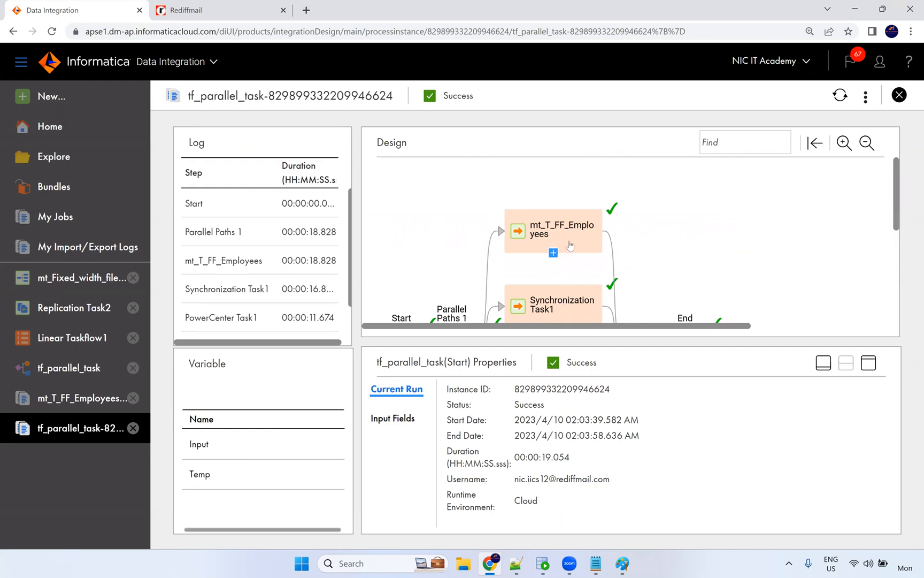
{"action": "scroll", "coordinate": [566, 257], "scroll_direction": "down", "scroll_amount": 3}
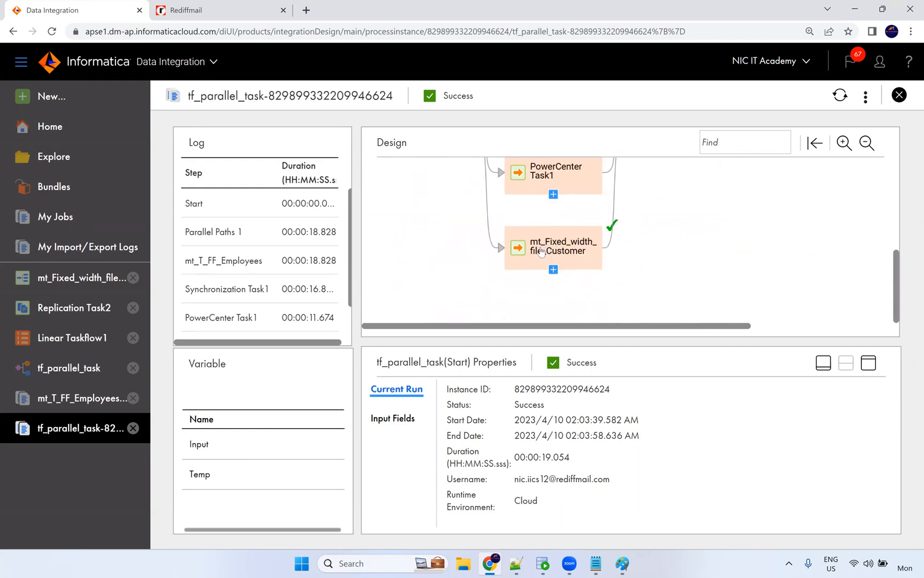
{"action": "scroll", "coordinate": [544, 214], "scroll_direction": "up", "scroll_amount": 3}
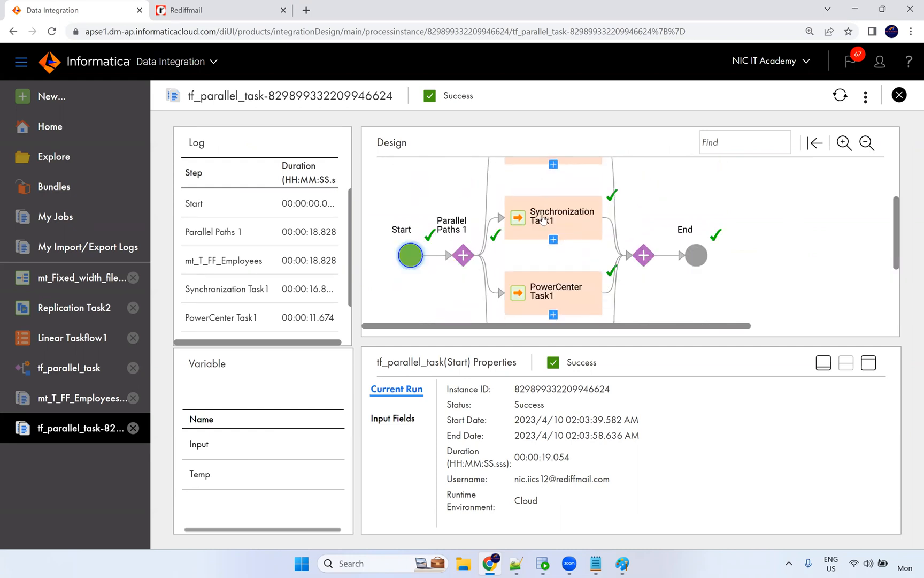
{"action": "scroll", "coordinate": [544, 224], "scroll_direction": "up", "scroll_amount": 3}
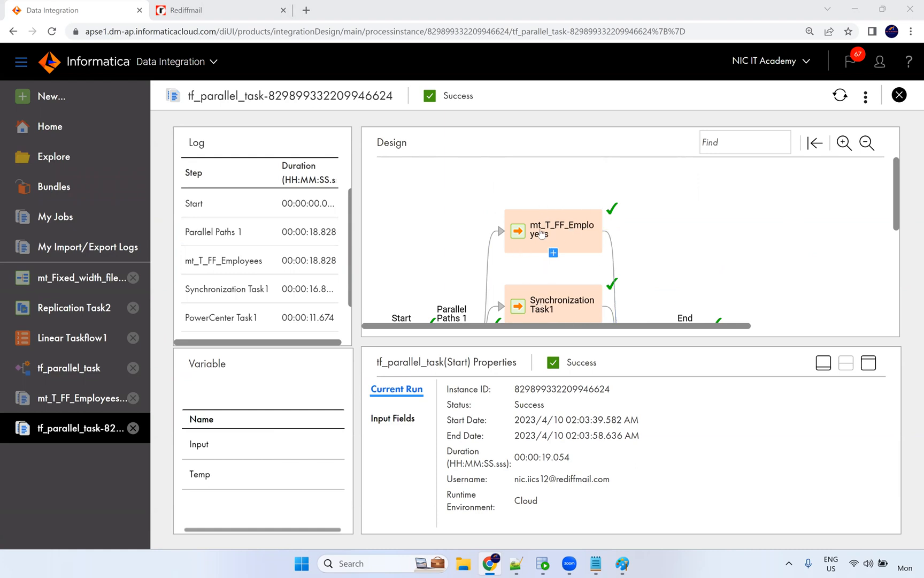
Check mt_T_FF_Employees' job details showing 106 rows, then reopen the tf_parallel_task designer.
{"action": "left_click", "coordinate": [563, 247]}
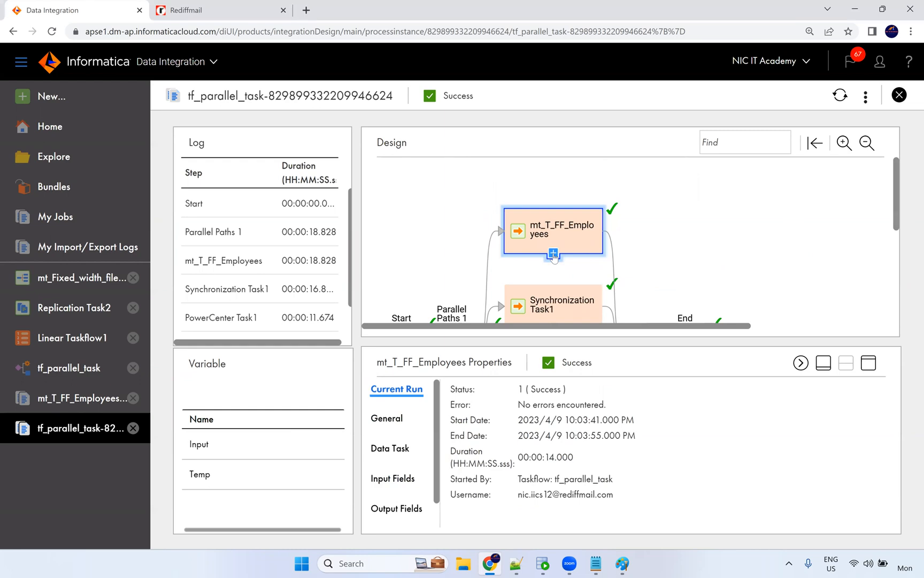
{"action": "left_click", "coordinate": [553, 254]}
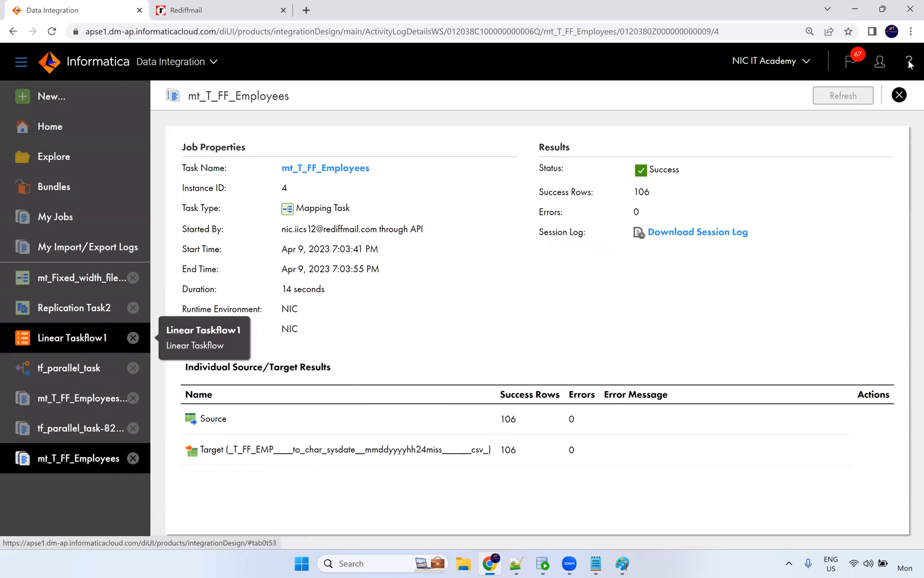
{"action": "left_click", "coordinate": [901, 102]}
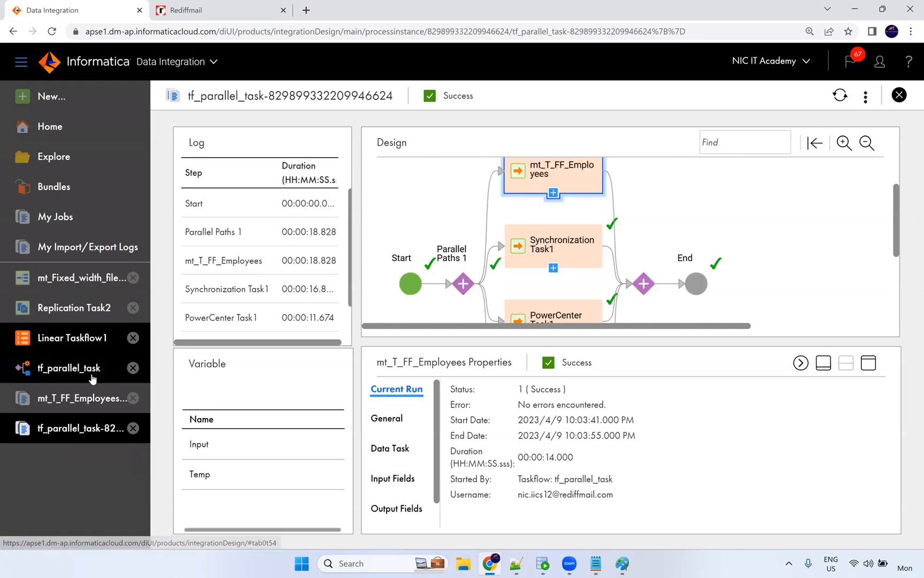
{"action": "left_click", "coordinate": [37, 374]}
{"action": "scroll", "coordinate": [230, 269], "scroll_direction": "up", "scroll_amount": 3}
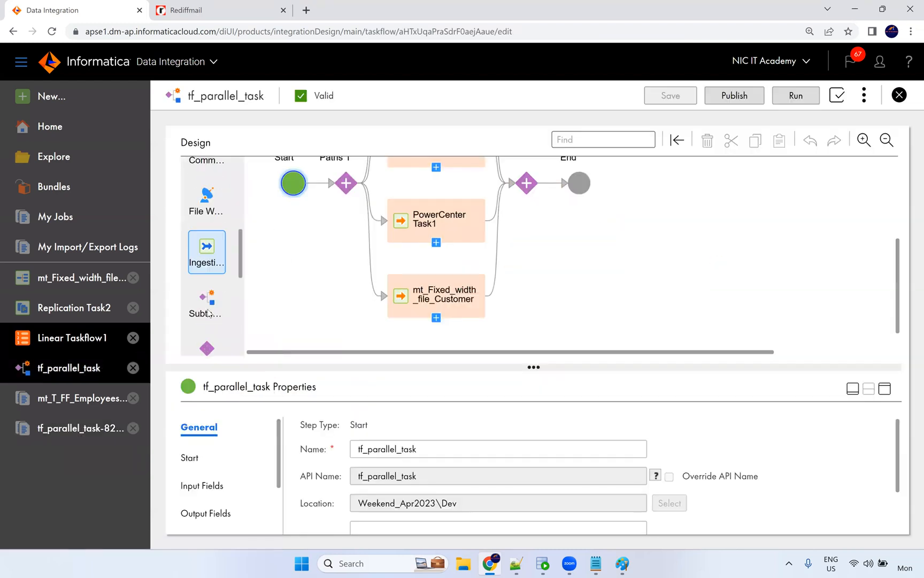
Drop a Subtaskflow step into tf_parallel_task and dismiss the initial taskflow selection.
{"action": "left_click_drag", "start_coordinate": [207, 302], "coordinate": [546, 185]}
{"action": "scroll", "coordinate": [805, 342], "scroll_direction": "up", "scroll_amount": 1}
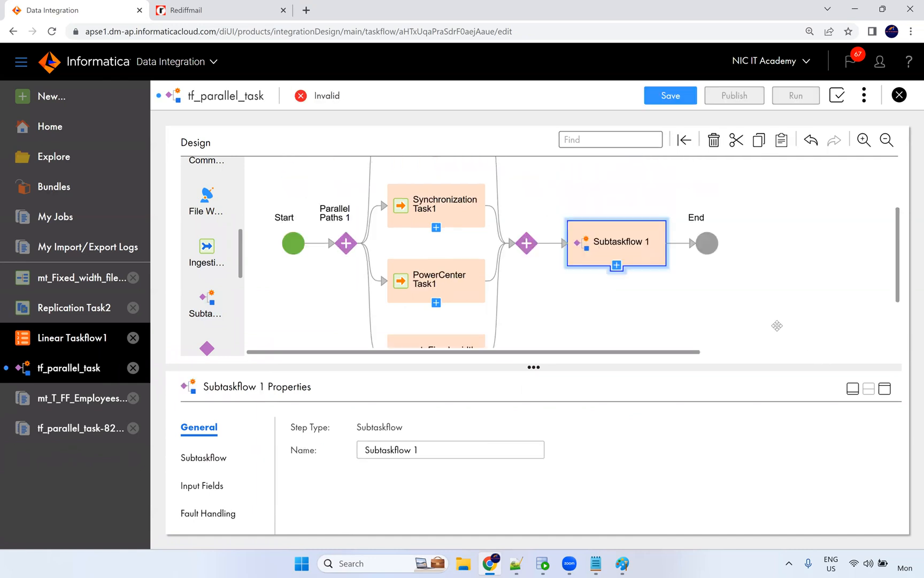
{"action": "scroll", "coordinate": [781, 325], "scroll_direction": "up", "scroll_amount": 1}
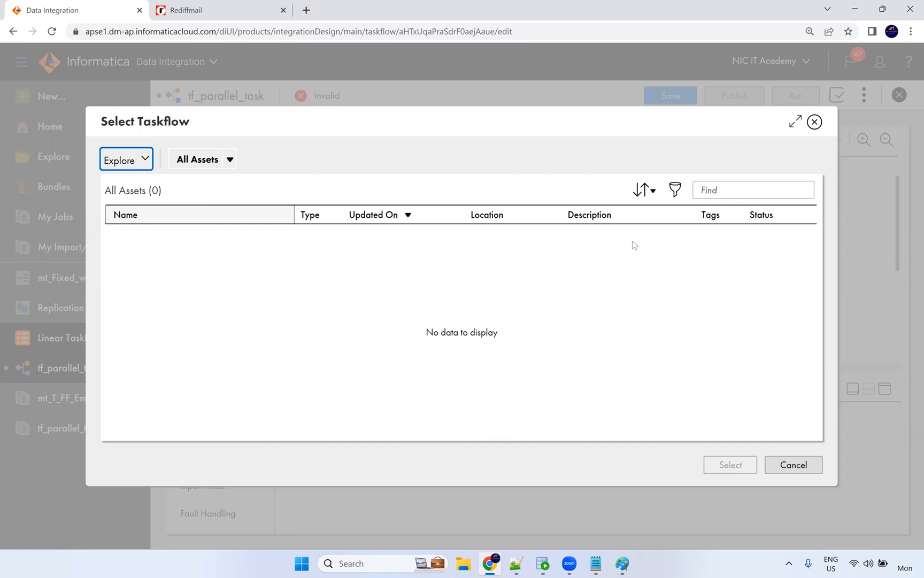
{"action": "left_click", "coordinate": [814, 122]}
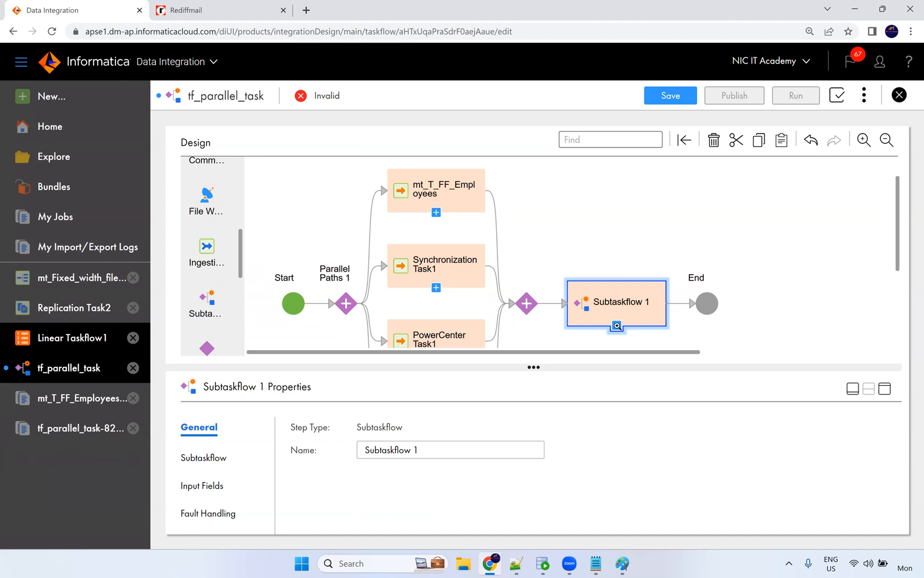
Browse assets by projects and folders, checking Weekend_Apr2023 and its Dev folder.
{"action": "left_click", "coordinate": [616, 325]}
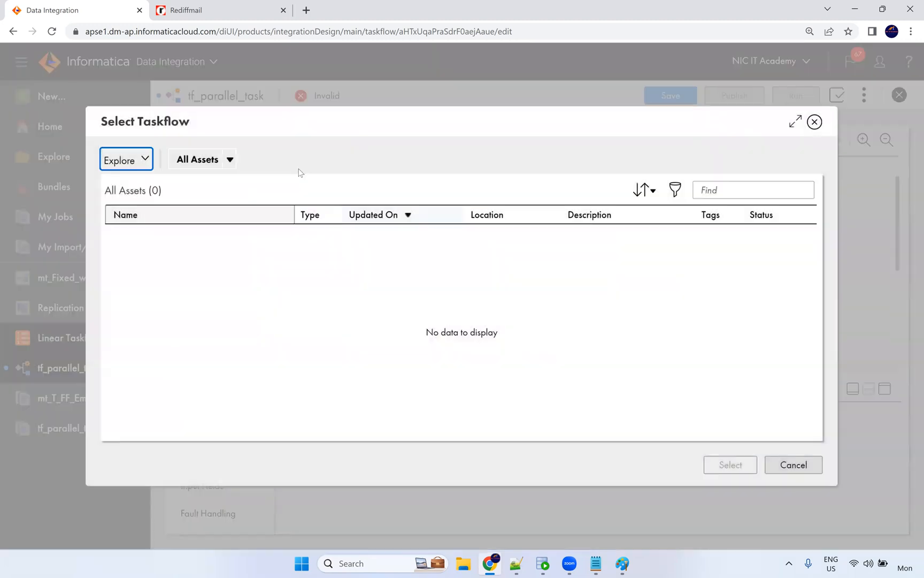
{"action": "left_click", "coordinate": [144, 163]}
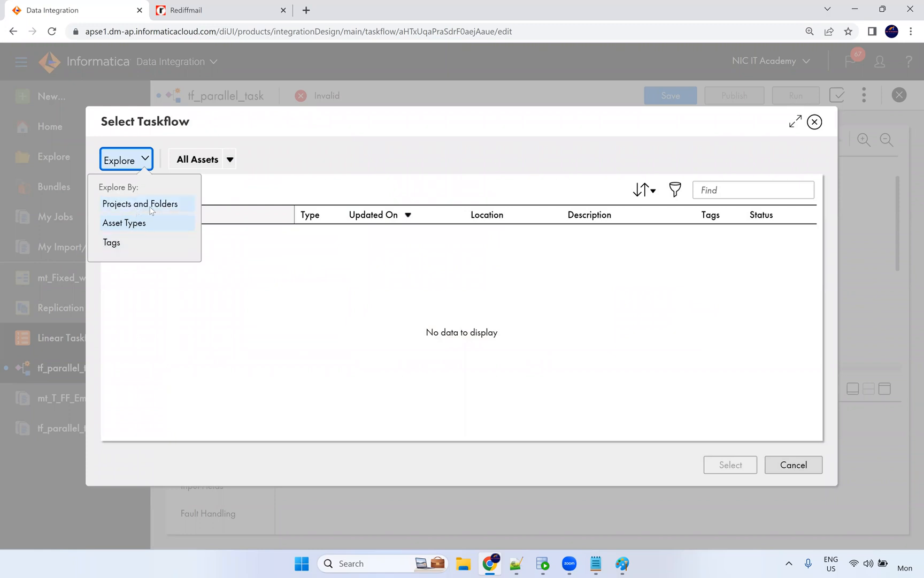
{"action": "left_click", "coordinate": [148, 204]}
{"action": "left_click", "coordinate": [178, 335]}
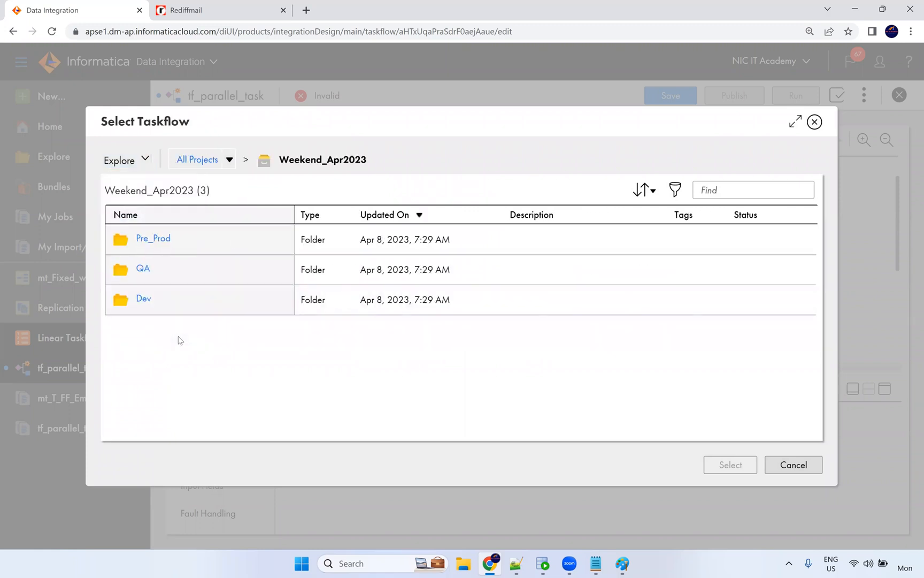
{"action": "left_click", "coordinate": [147, 302]}
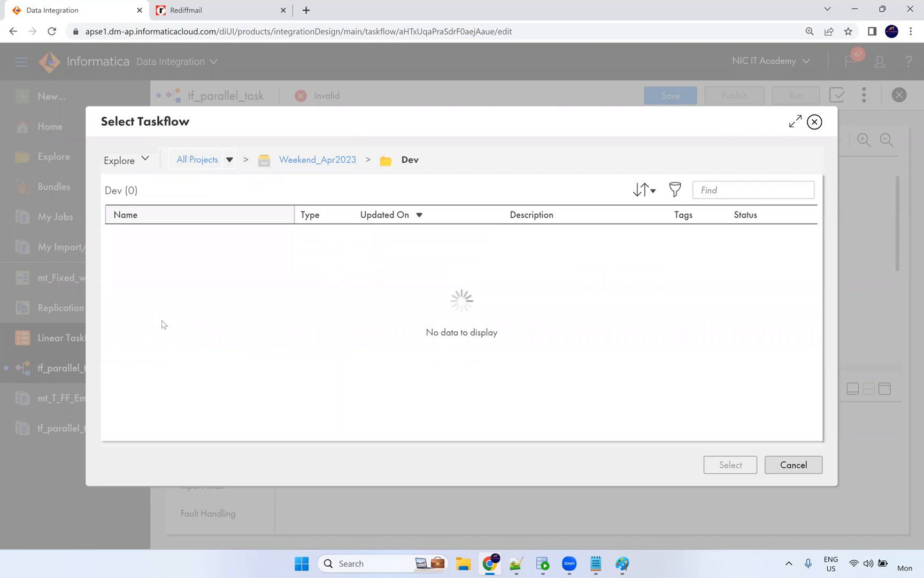
{"action": "left_click", "coordinate": [326, 166]}
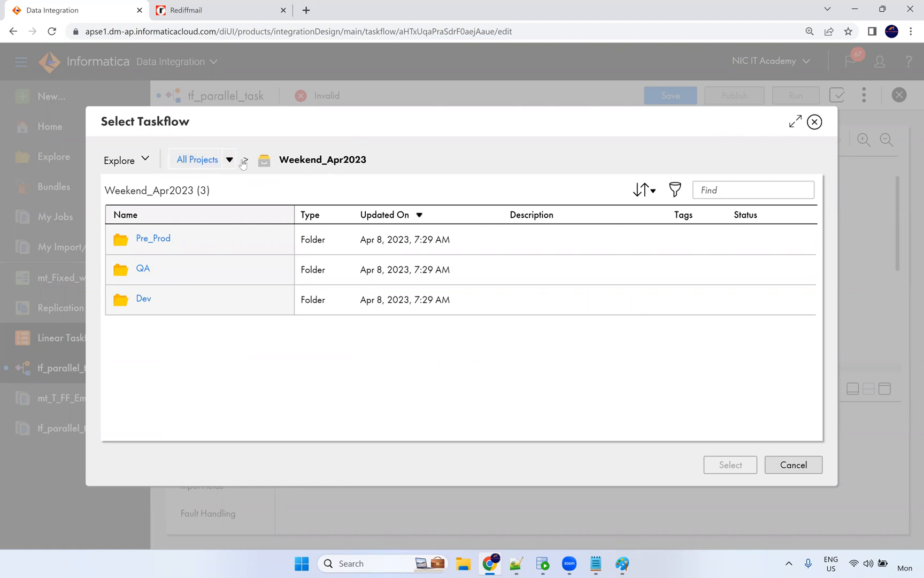
{"action": "left_click", "coordinate": [206, 162]}
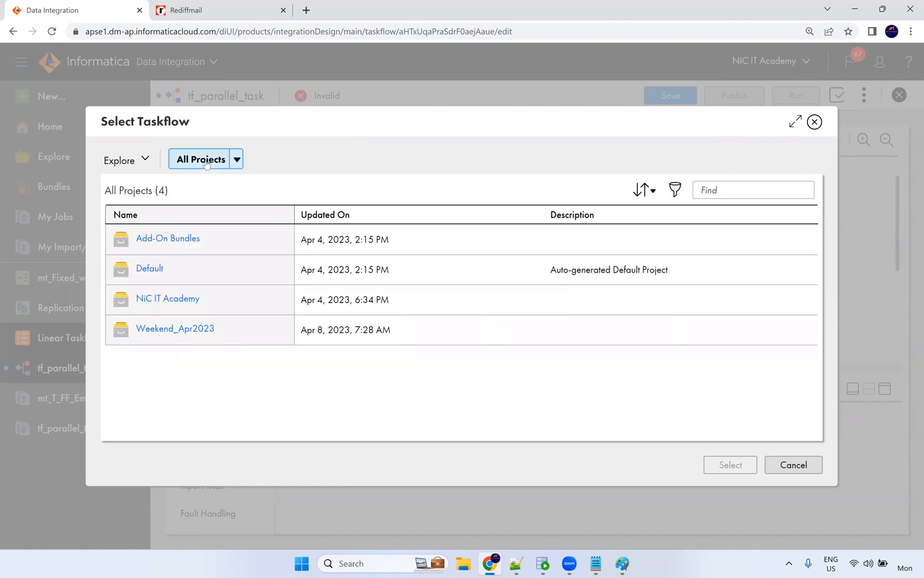
Check the Default and NiC IT Academy Dev folders, cancel, and select Subtaskflow 1.
{"action": "left_click", "coordinate": [149, 270]}
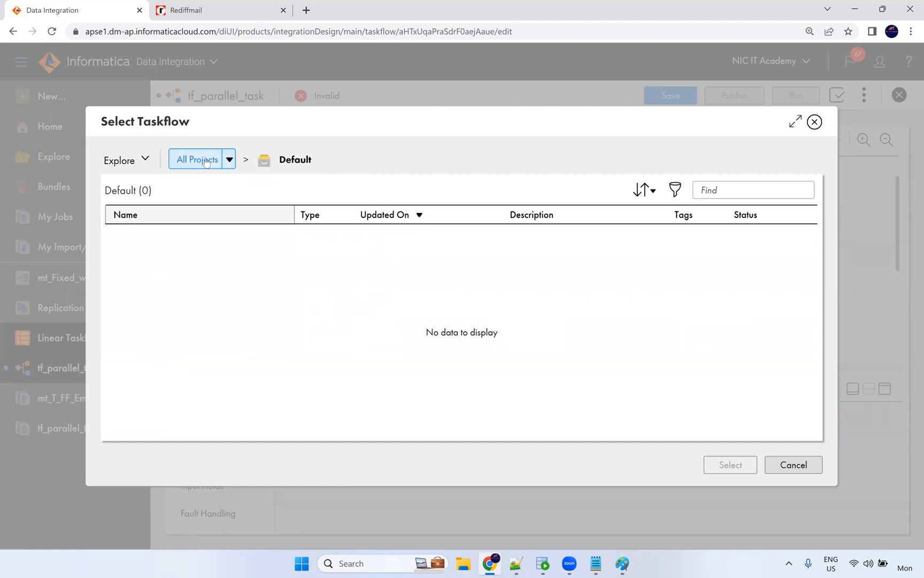
{"action": "left_click", "coordinate": [152, 299]}
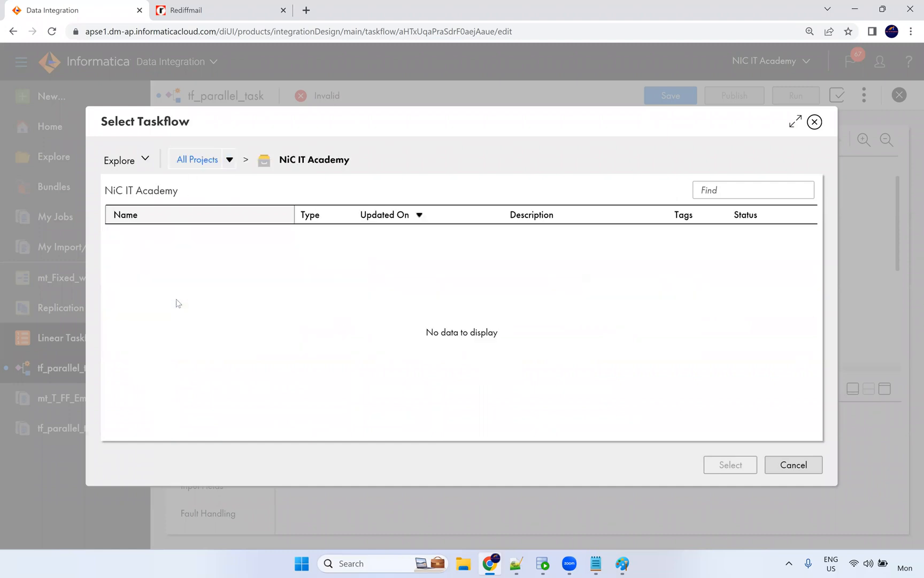
{"action": "left_click", "coordinate": [143, 239]}
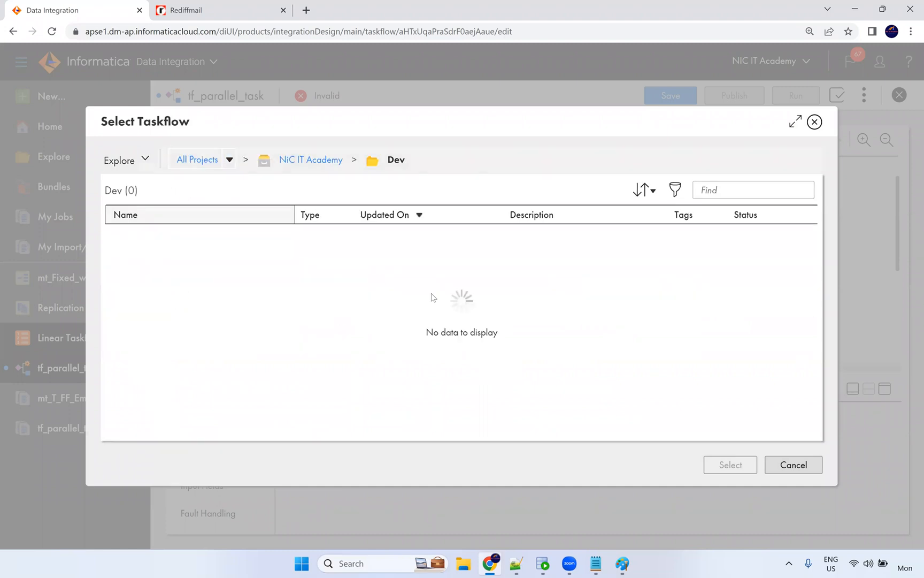
{"action": "left_click", "coordinate": [795, 466]}
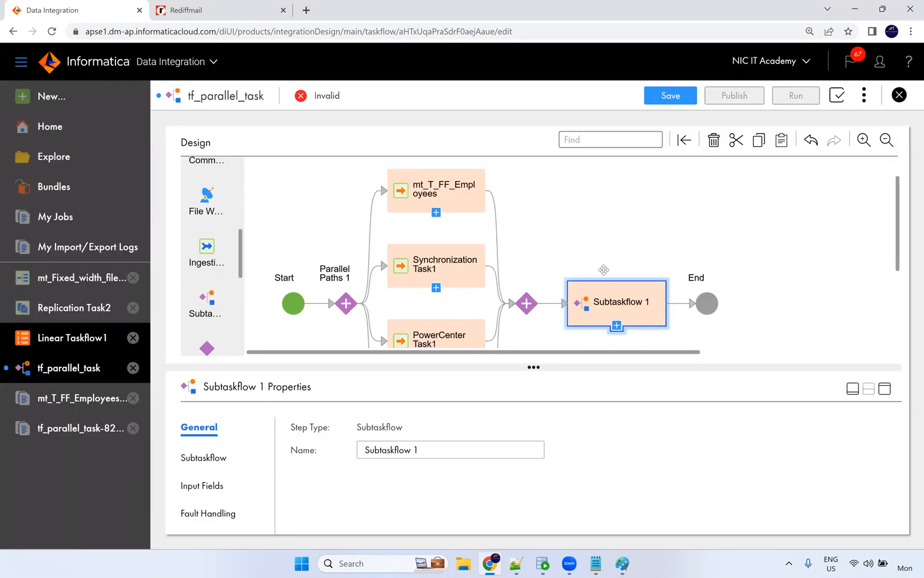
{"action": "left_click", "coordinate": [605, 272]}
{"action": "left_click", "coordinate": [607, 302]}
Delete Subtaskflow 1 and review the taskflow and mt_T_FF_Employees properties.
{"action": "key", "text": "Delete"}
{"action": "left_click", "coordinate": [304, 242]}
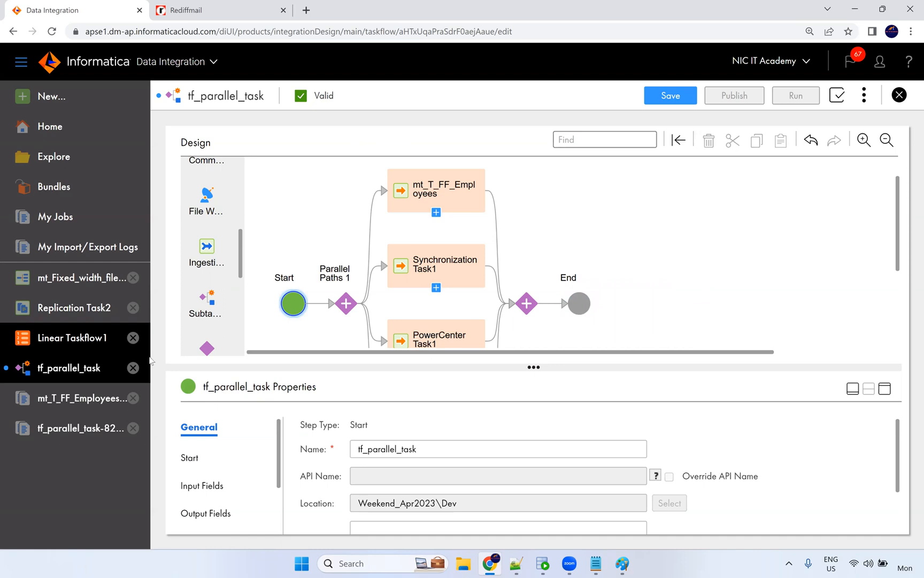
{"action": "scroll", "coordinate": [430, 265], "scroll_direction": "down", "scroll_amount": 3}
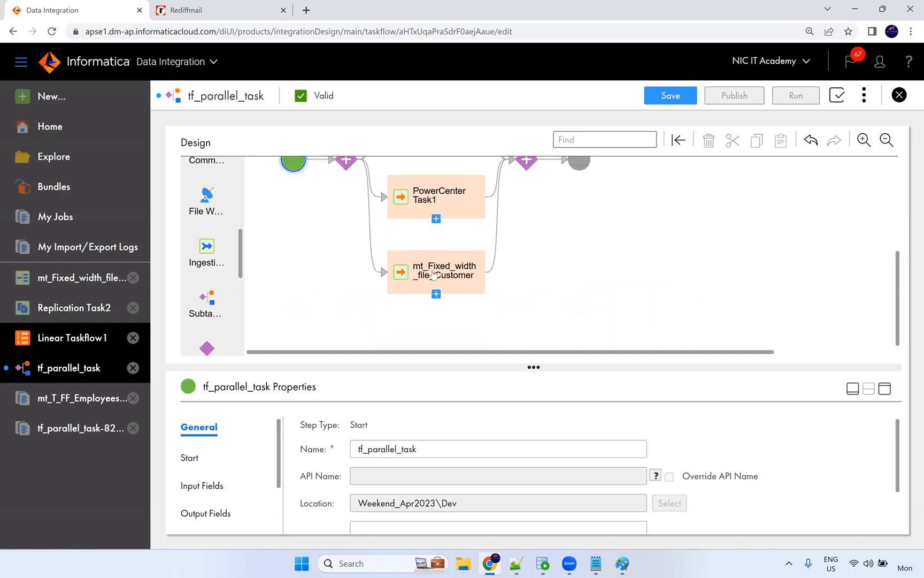
{"action": "scroll", "coordinate": [434, 274], "scroll_direction": "up", "scroll_amount": 5}
{"action": "left_click", "coordinate": [438, 235]}
{"action": "left_click", "coordinate": [499, 232]}
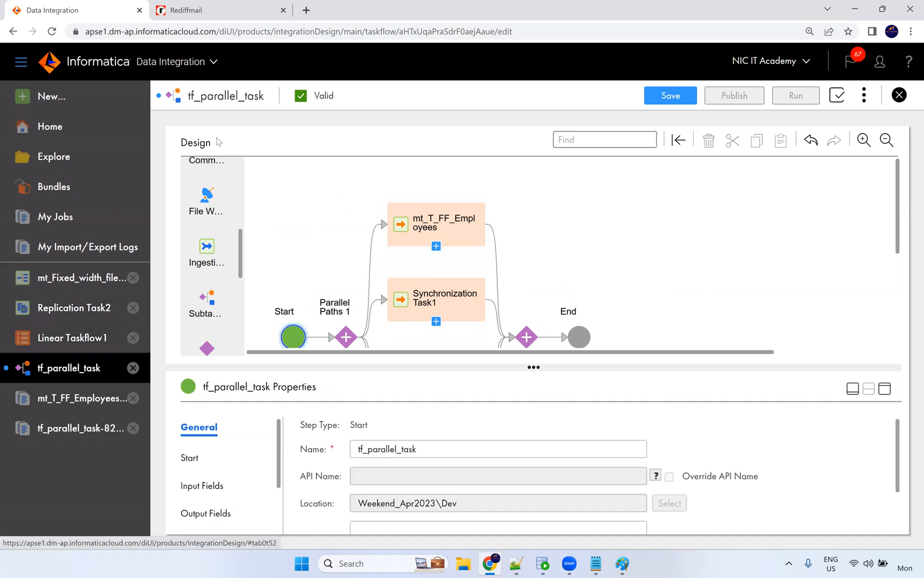
Start a new taskflow from the Sequential Tasks template.
{"action": "left_click", "coordinate": [75, 99]}
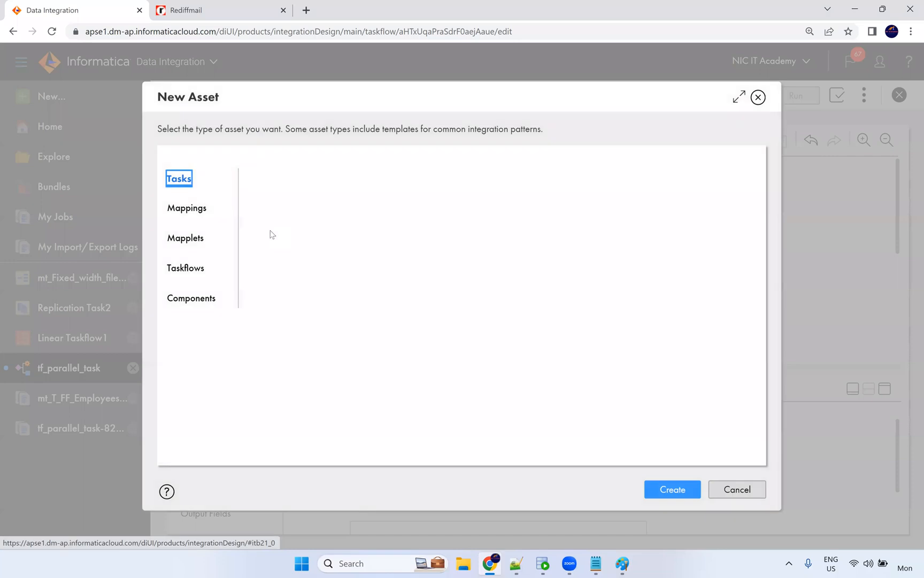
{"action": "left_click", "coordinate": [188, 268]}
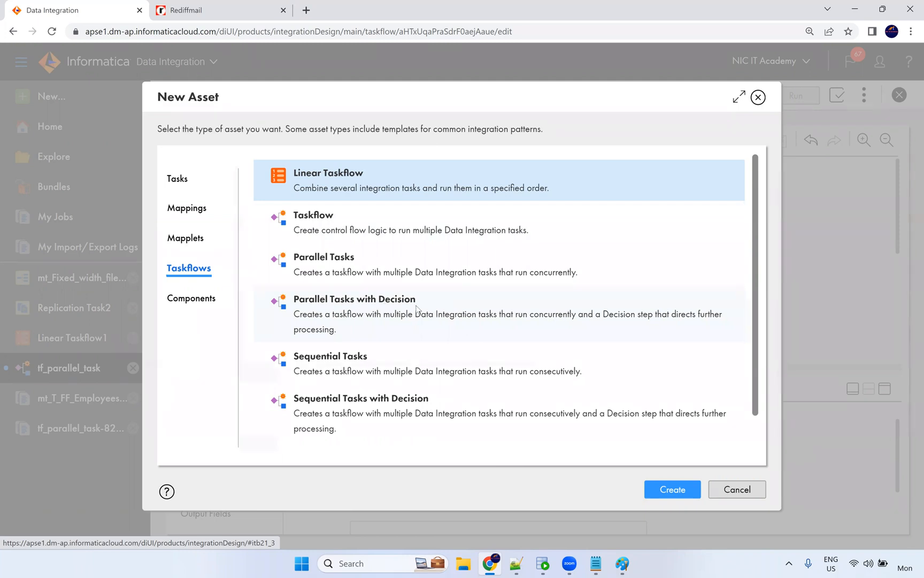
{"action": "left_click", "coordinate": [452, 396]}
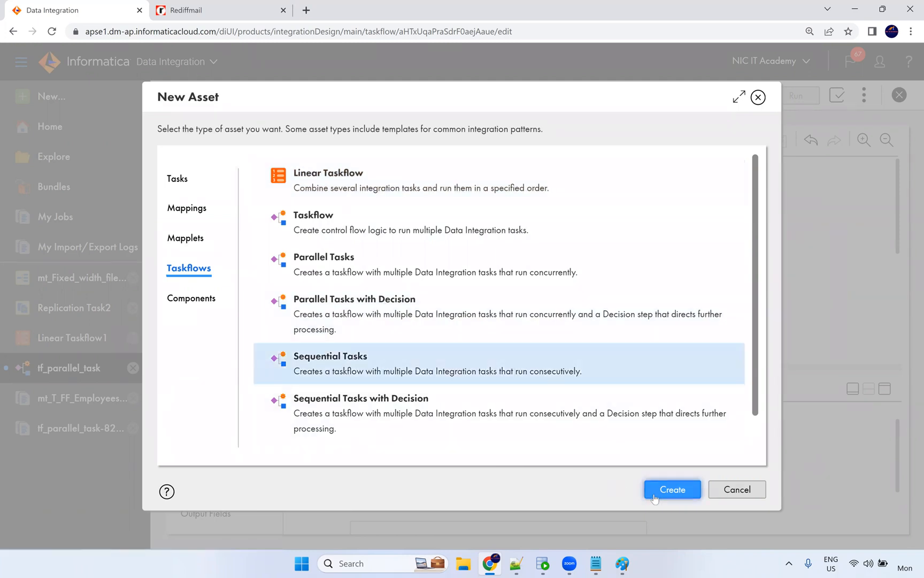
{"action": "left_click", "coordinate": [666, 489]}
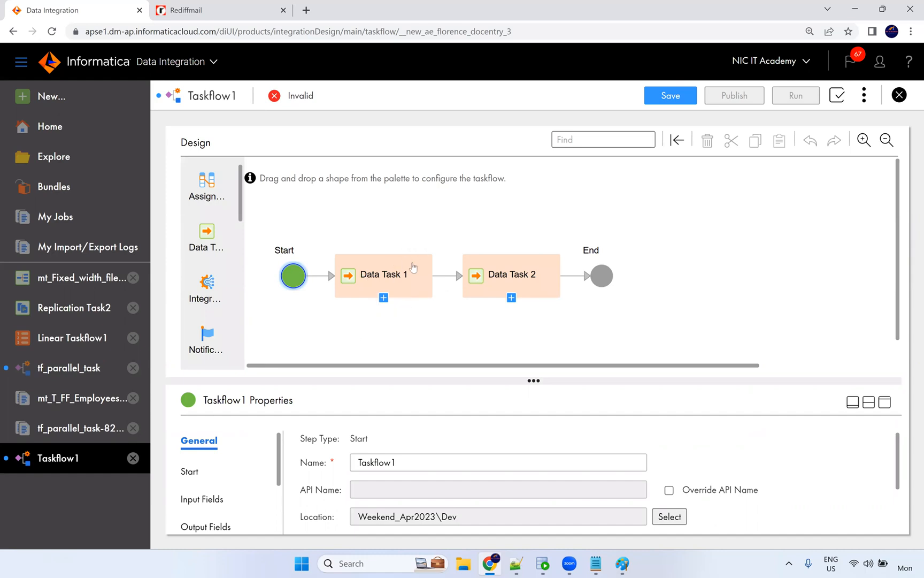
Create the Sequential Tasks Taskflow1 and select its Data Task 1.
{"action": "scroll", "coordinate": [205, 241], "scroll_direction": "down", "scroll_amount": 8}
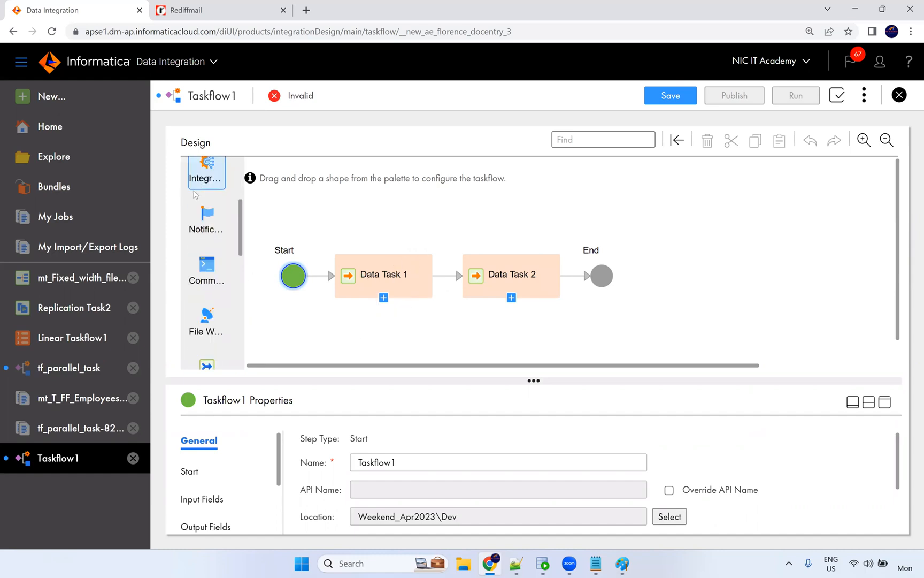
{"action": "scroll", "coordinate": [206, 313], "scroll_direction": "down", "scroll_amount": 1}
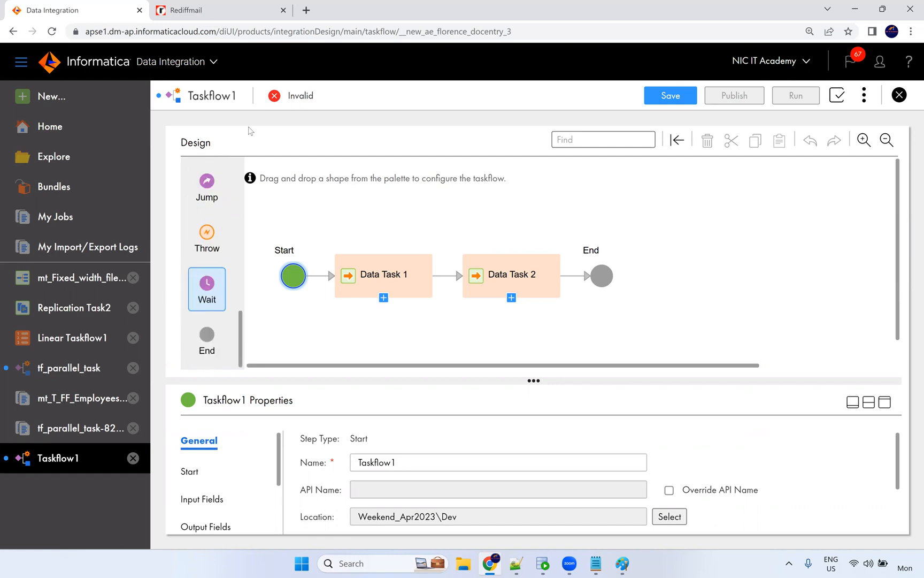
{"action": "left_click", "coordinate": [246, 19]}
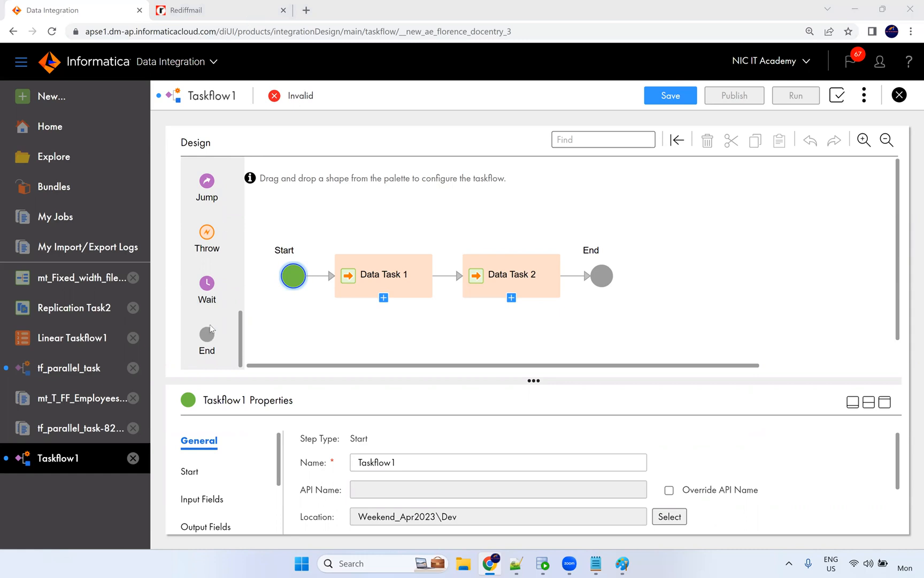
{"action": "left_click", "coordinate": [442, 304]}
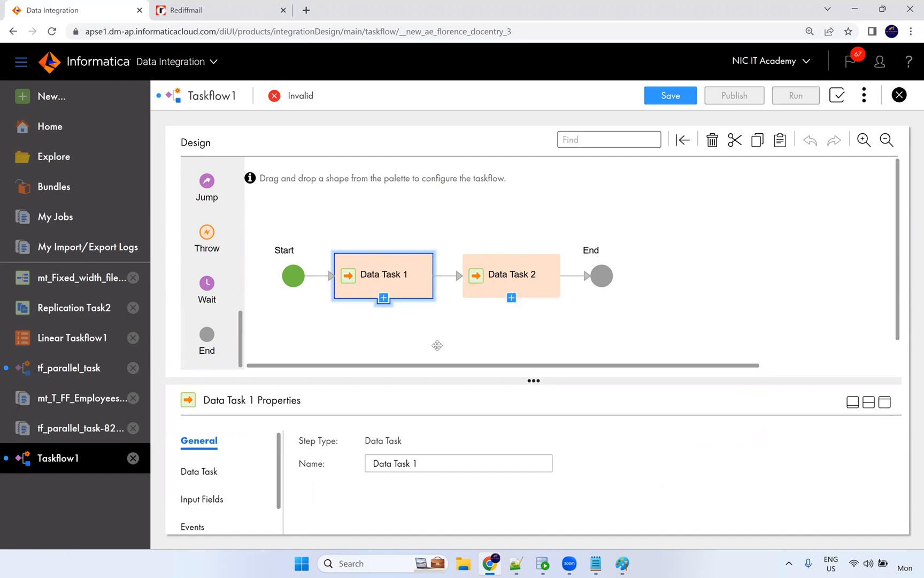
{"action": "scroll", "coordinate": [285, 324], "scroll_direction": "down", "scroll_amount": 1}
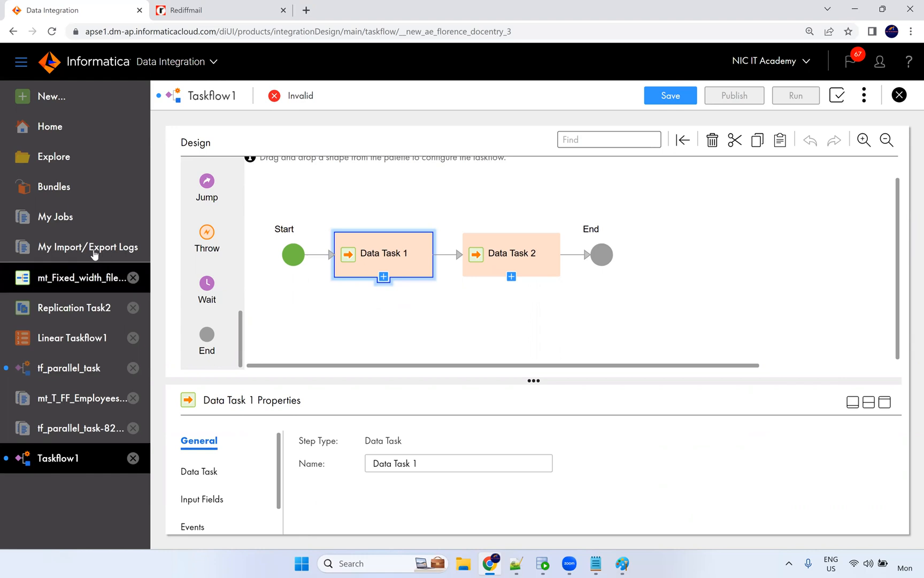
{"action": "left_click", "coordinate": [65, 100]}
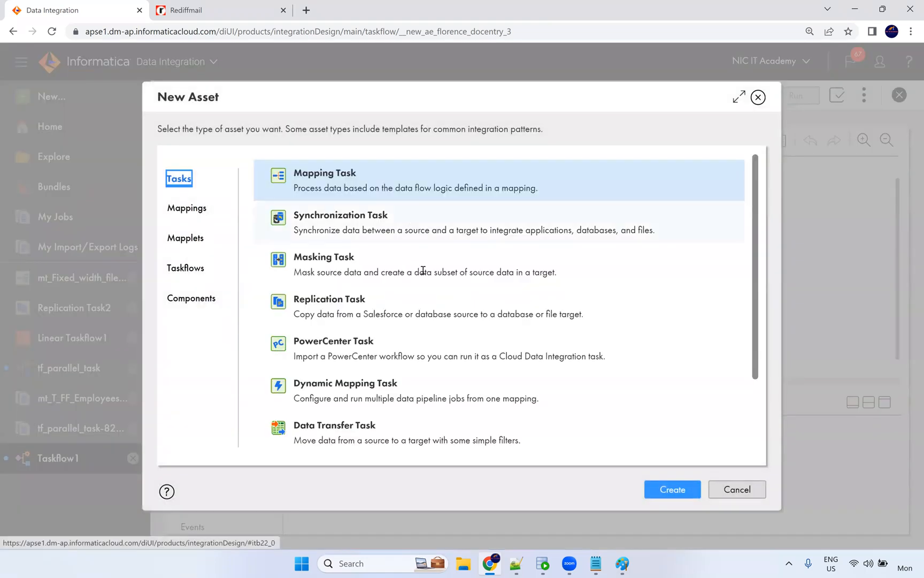
Create a Taskflow1 from the Parallel Tasks with Decision template, then return to tf_parallel_task.
{"action": "left_click", "coordinate": [206, 274]}
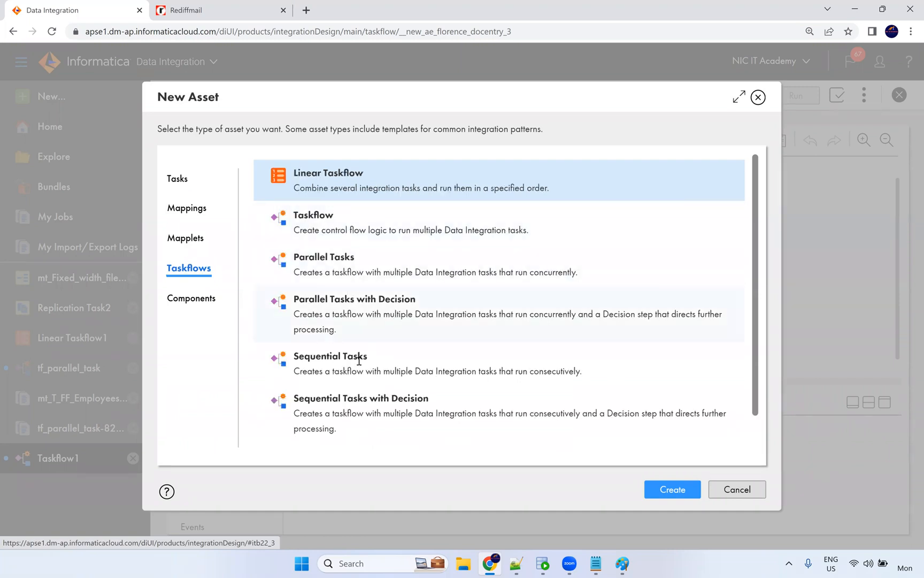
{"action": "left_click", "coordinate": [424, 330]}
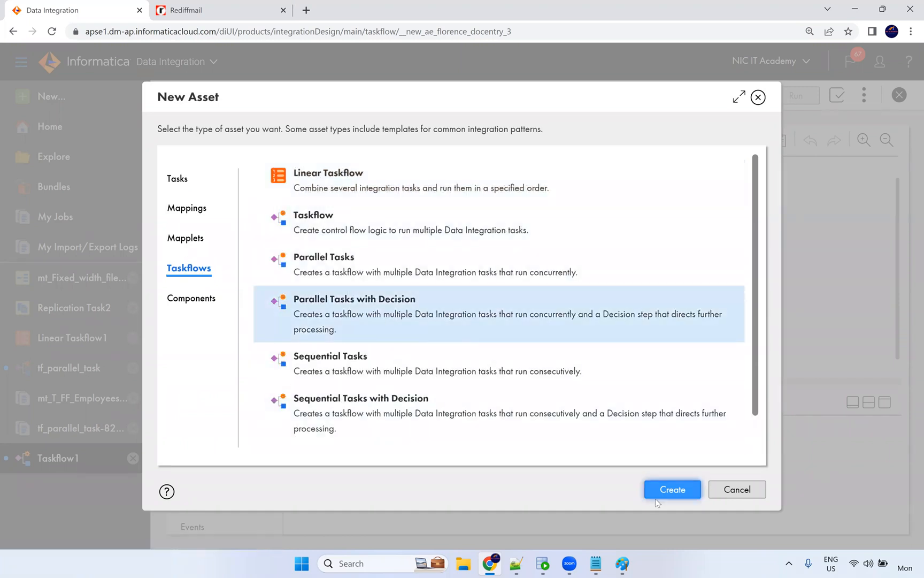
{"action": "left_click", "coordinate": [670, 490]}
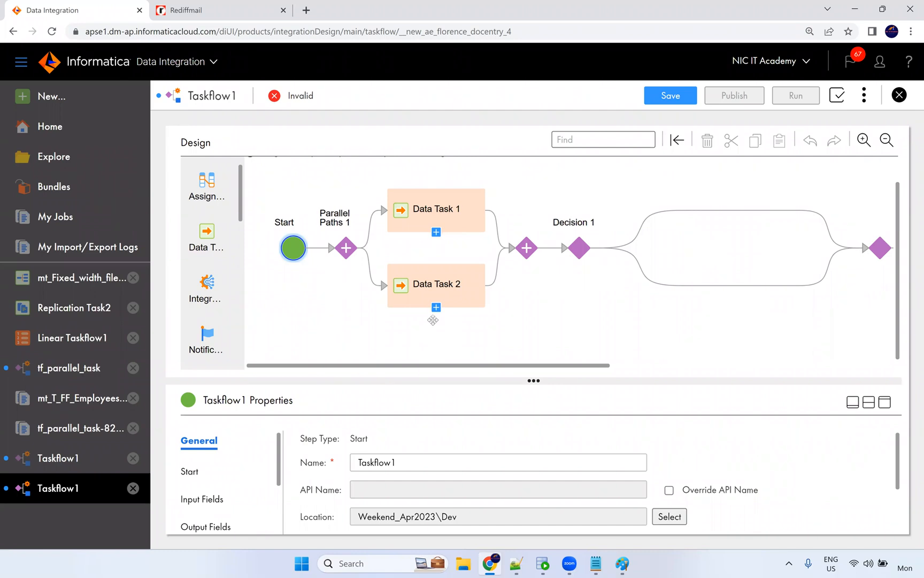
{"action": "left_click", "coordinate": [75, 374]}
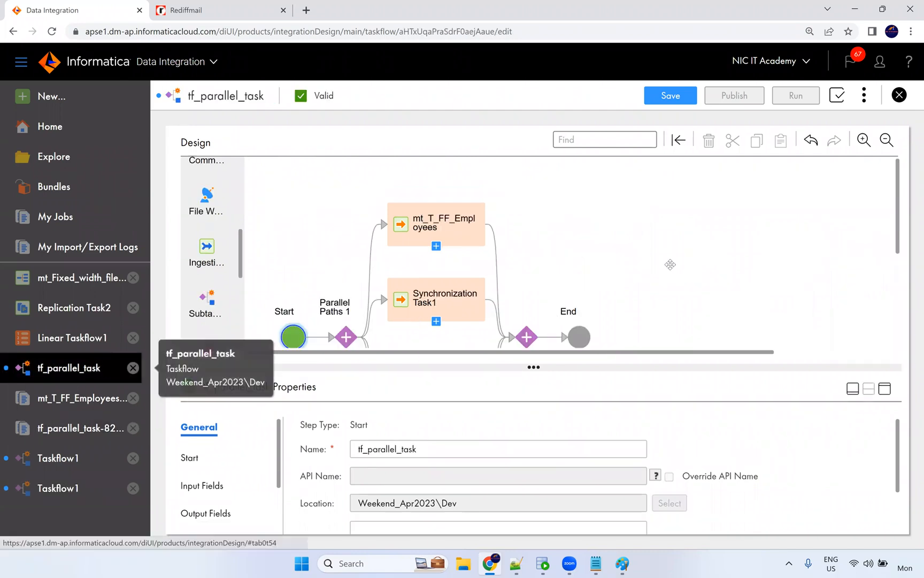
Delete PowerCenter Task1 and mt_Fixed_width_file_Customer from tf_parallel_task.
{"action": "scroll", "coordinate": [574, 238], "scroll_direction": "down", "scroll_amount": 2}
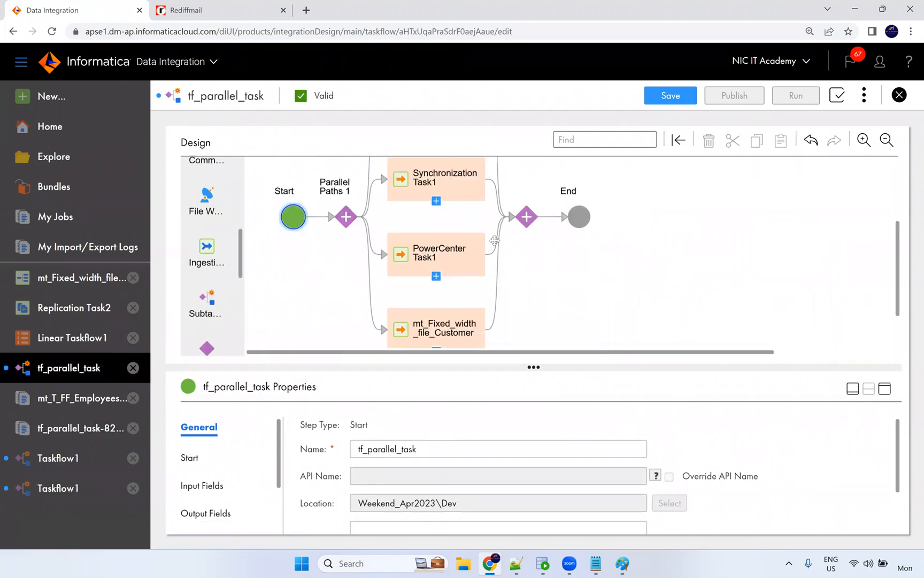
{"action": "left_click", "coordinate": [451, 253]}
{"action": "key", "text": "Delete"}
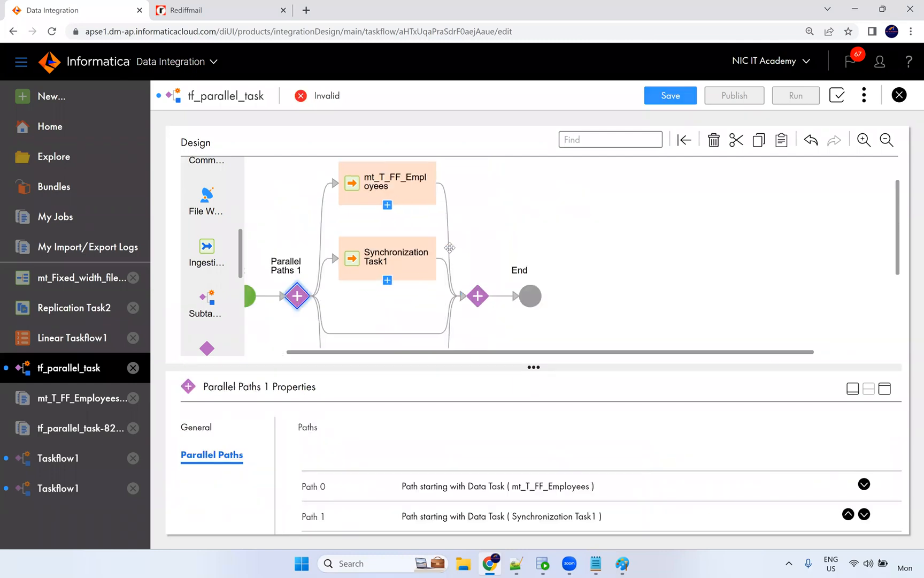
{"action": "scroll", "coordinate": [389, 287], "scroll_direction": "down", "scroll_amount": 2}
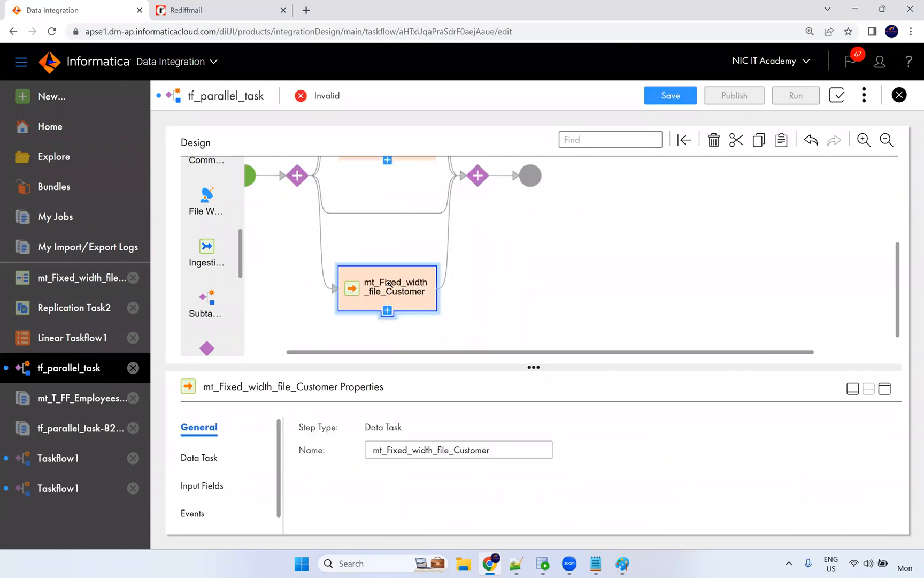
{"action": "key", "text": "Delete"}
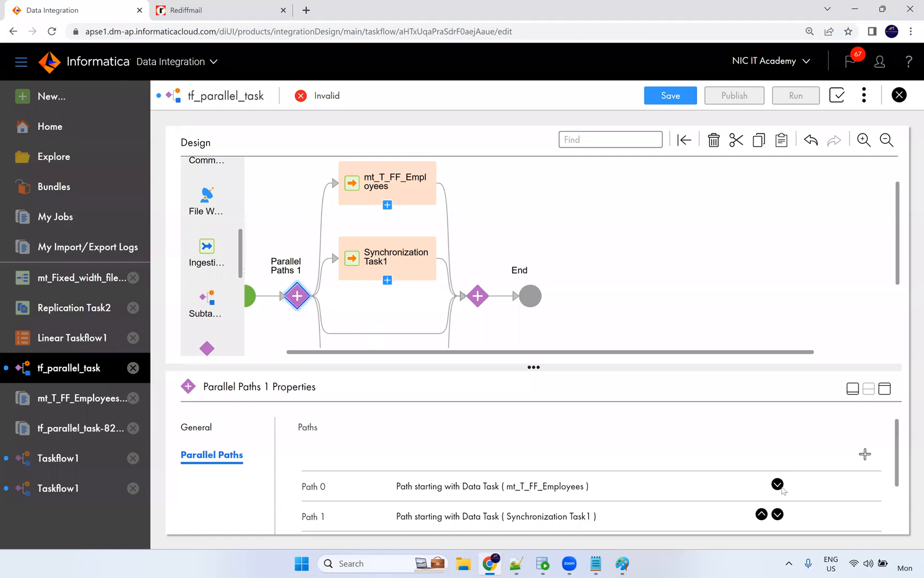
Remove the empty Path 2, restoring the Synchronization Task1 path with Ctrl+Z.
{"action": "scroll", "coordinate": [792, 466], "scroll_direction": "down", "scroll_amount": 2}
{"action": "left_click", "coordinate": [857, 470]}
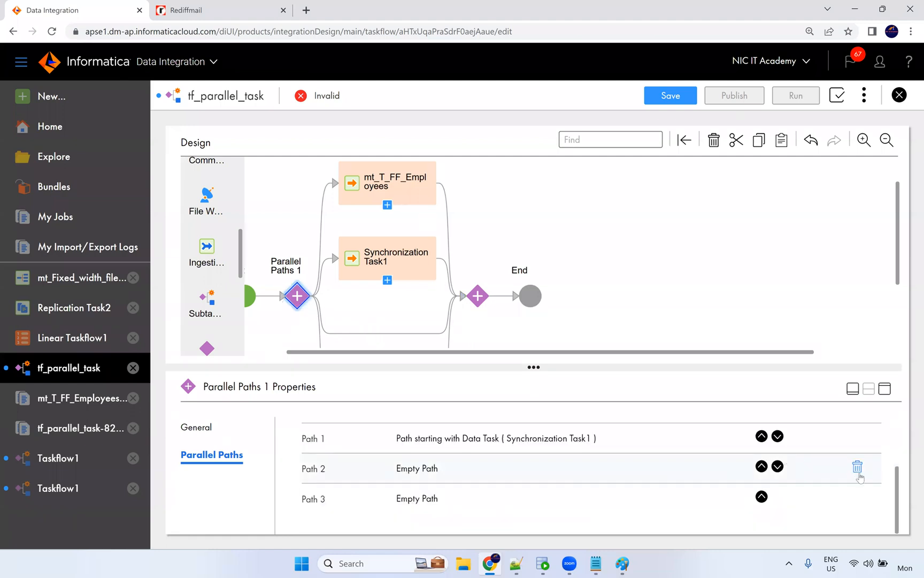
{"action": "left_click", "coordinate": [858, 468]}
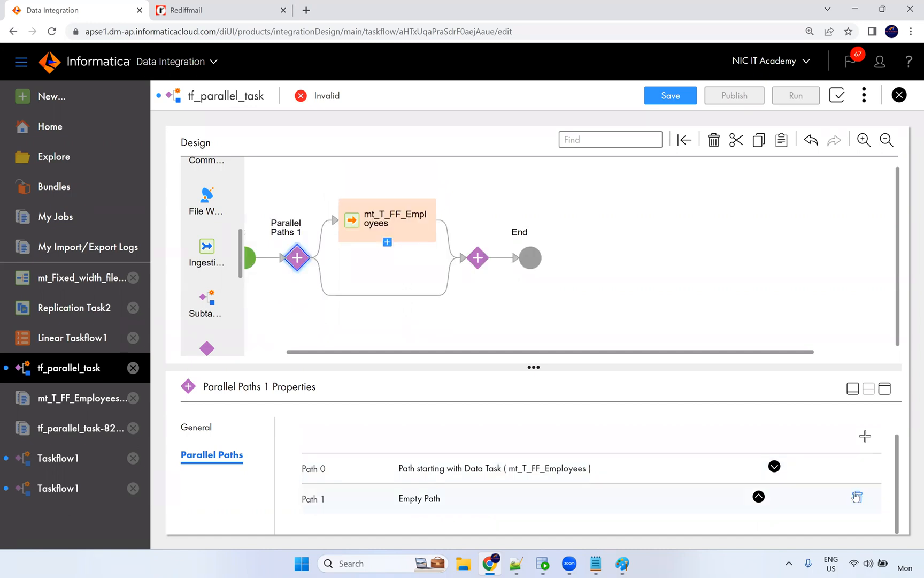
{"action": "key", "text": "ctrl+z"}
{"action": "left_click", "coordinate": [857, 497]}
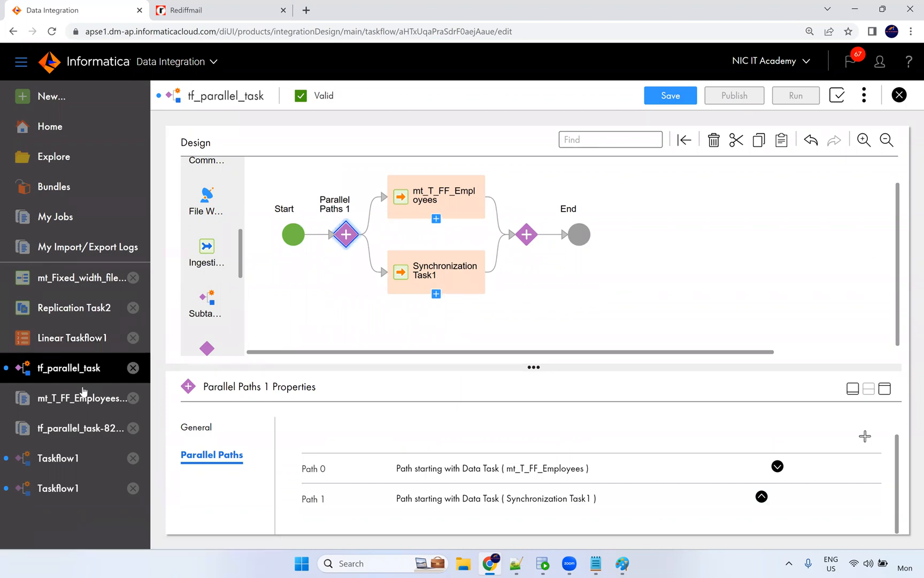
Insert a Decision step between the parallel-paths join and End, checking both path tasks.
{"action": "scroll", "coordinate": [214, 310], "scroll_direction": "down", "scroll_amount": 1}
{"action": "left_click_drag", "start_coordinate": [214, 308], "coordinate": [556, 241]}
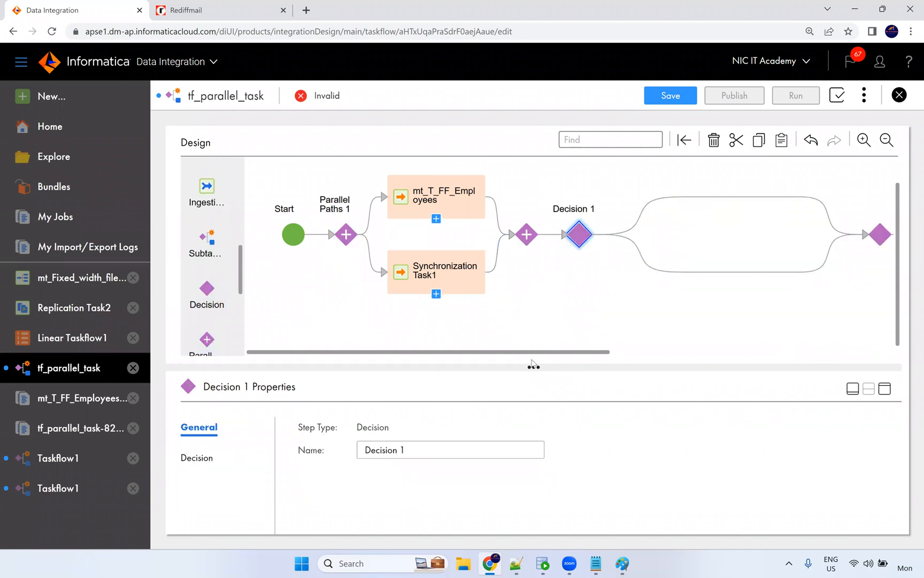
{"action": "left_click_drag", "start_coordinate": [542, 354], "coordinate": [448, 357]}
{"action": "left_click", "coordinate": [422, 202]}
{"action": "left_click", "coordinate": [436, 270]}
{"action": "left_click", "coordinate": [445, 210]}
{"action": "left_click", "coordinate": [470, 280]}
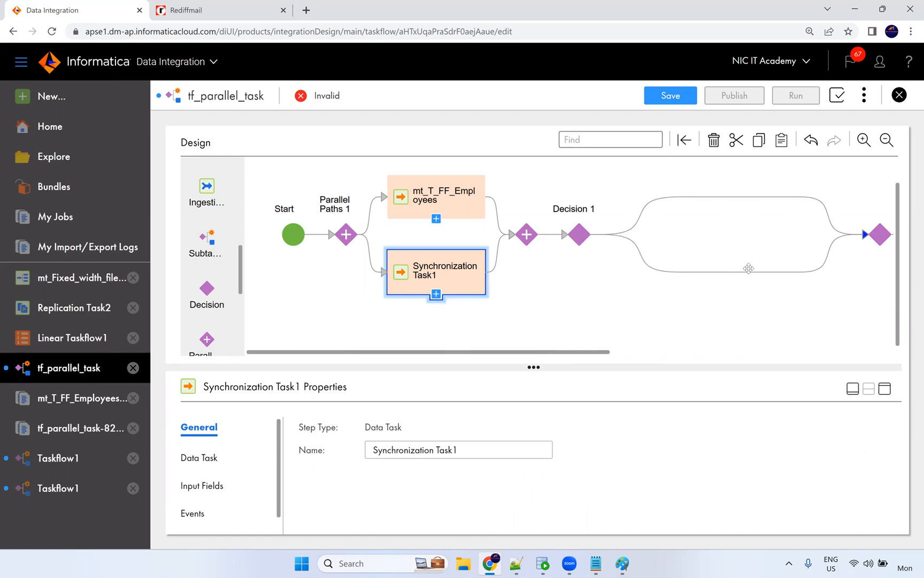
{"action": "mouse_move", "coordinate": [585, 351]}
{"action": "left_mouse_down"}
{"action": "mouse_move", "coordinate": [640, 351]}
{"action": "mouse_move", "coordinate": [596, 347]}
{"action": "left_mouse_up"}
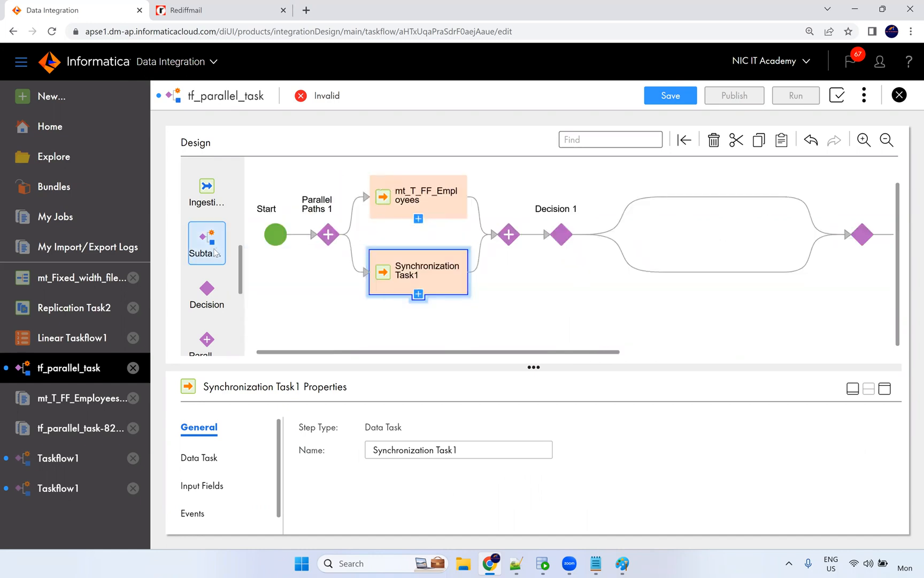
Review the properties of mt_T_FF_Employees and Decision 1.
{"action": "scroll", "coordinate": [216, 253], "scroll_direction": "up", "scroll_amount": 3}
{"action": "left_click", "coordinate": [415, 199]}
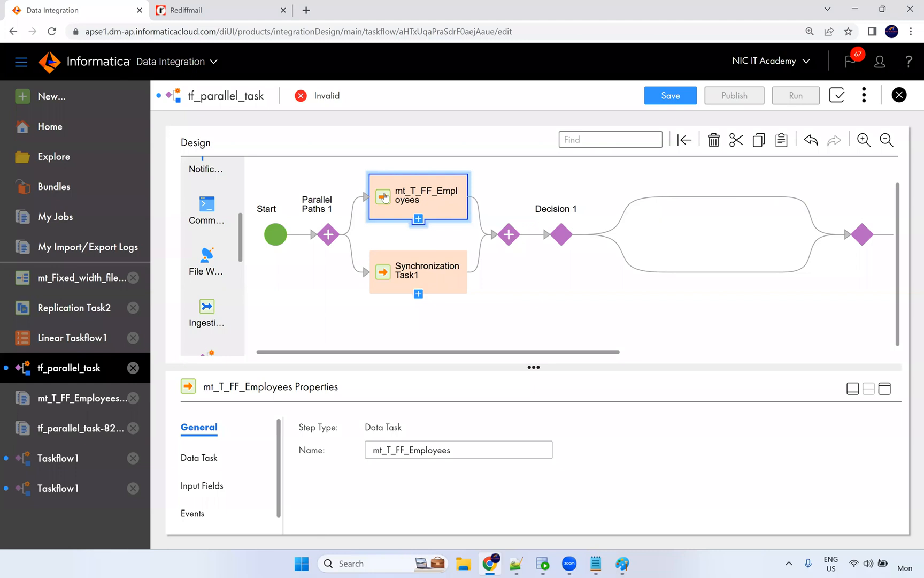
{"action": "scroll", "coordinate": [235, 260], "scroll_direction": "up", "scroll_amount": 3}
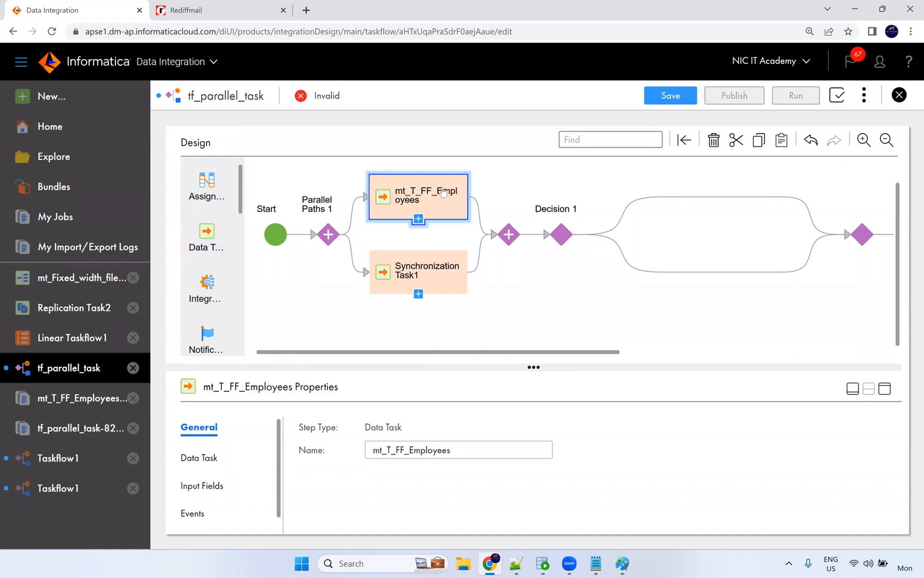
{"action": "left_click", "coordinate": [563, 235]}
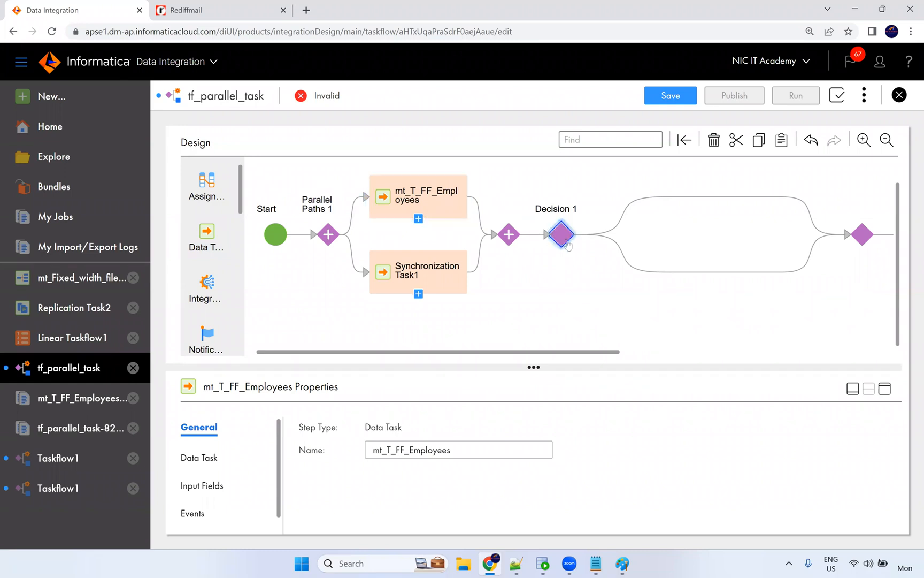
Set Decision 1's field to mt_T_FF_Employees > Output Parameters > Task Status.
{"action": "left_click", "coordinate": [197, 459]}
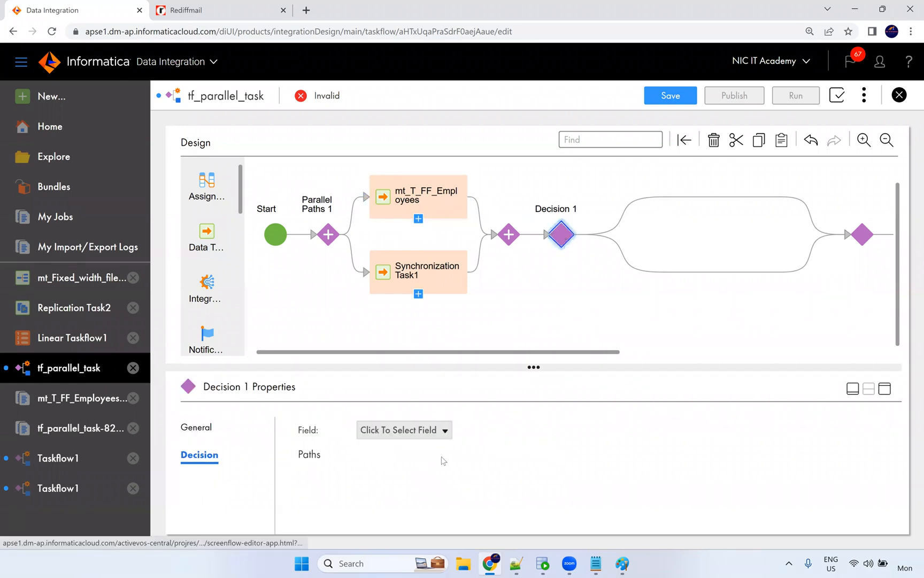
{"action": "left_click", "coordinate": [444, 430]}
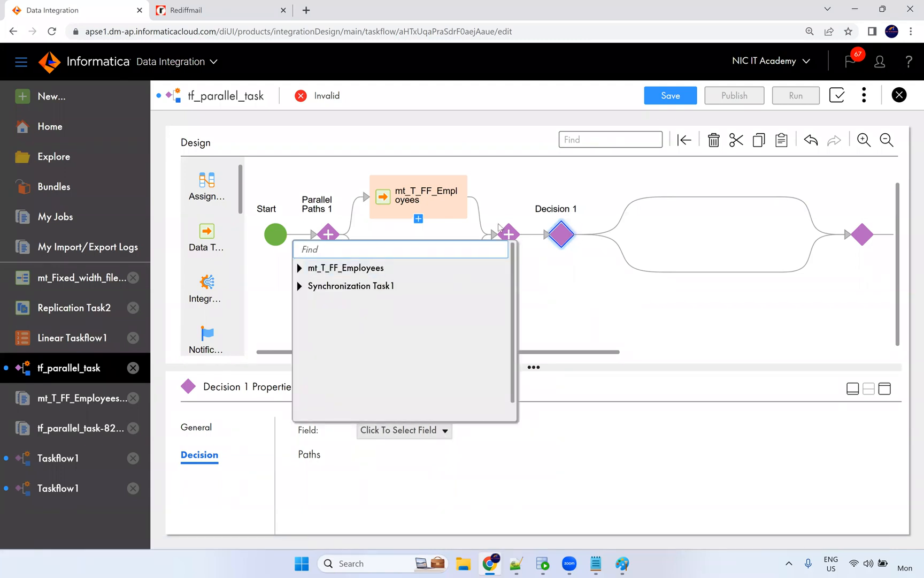
{"action": "left_click", "coordinate": [301, 268]}
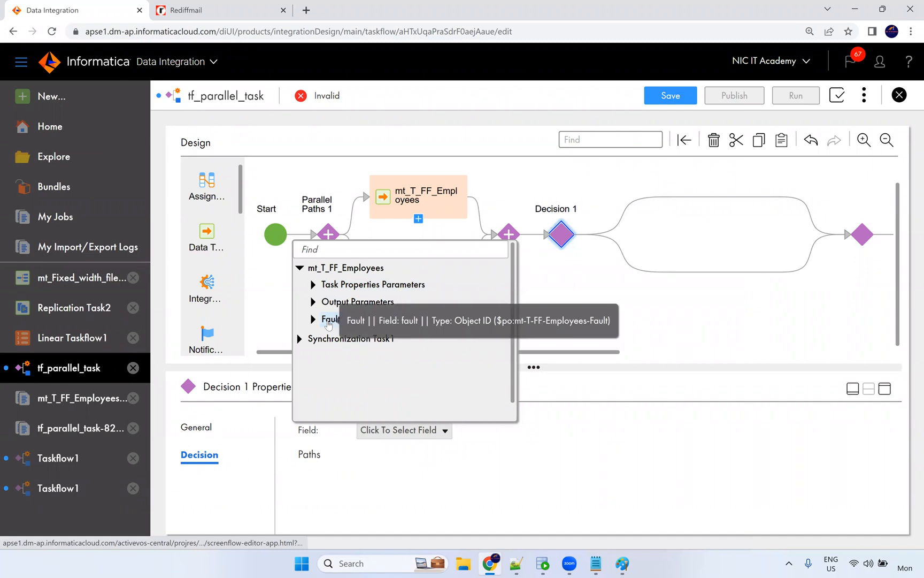
{"action": "left_click", "coordinate": [315, 286]}
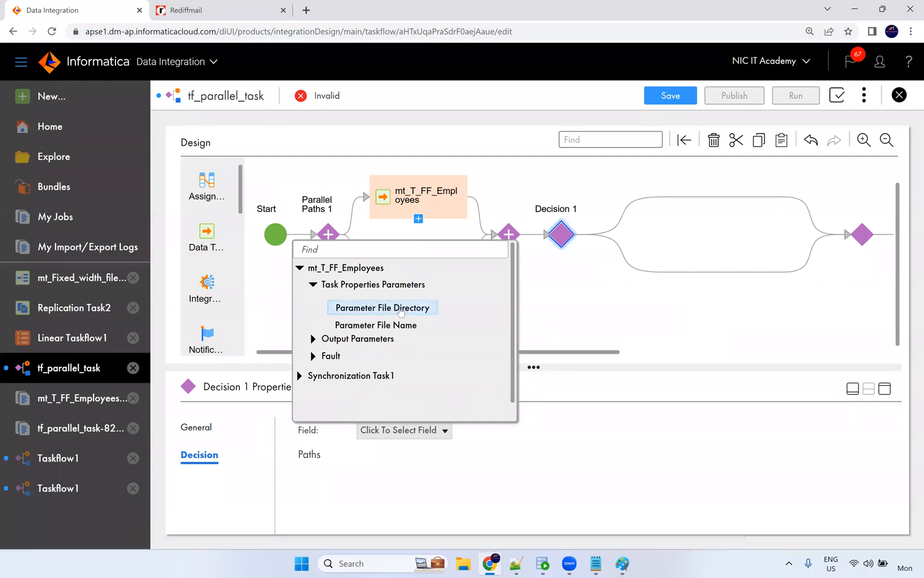
{"action": "left_click", "coordinate": [314, 284]}
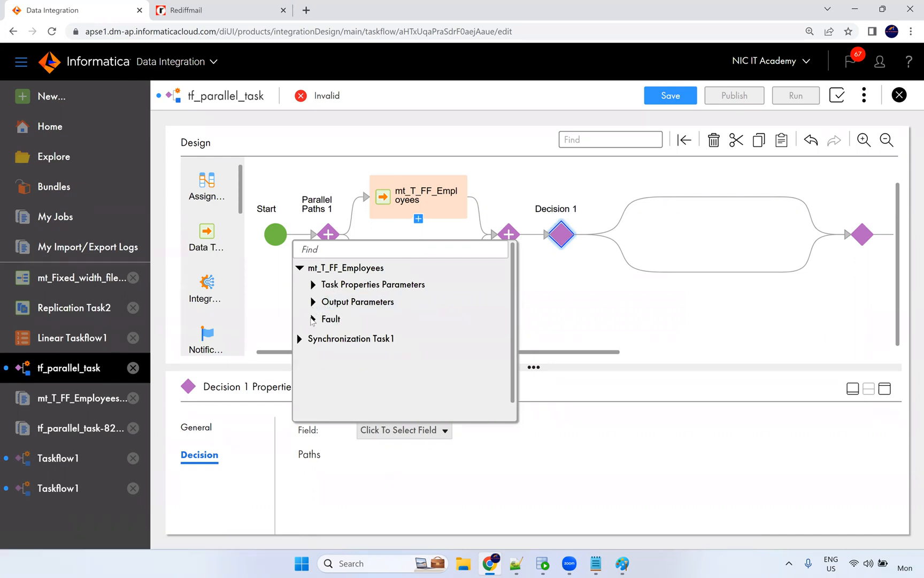
{"action": "left_click", "coordinate": [324, 302]}
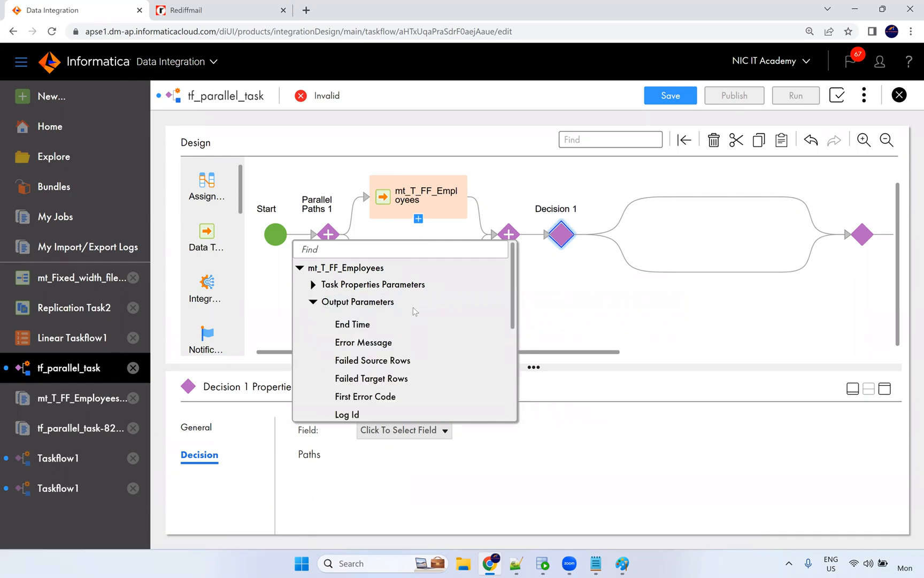
{"action": "scroll", "coordinate": [413, 309], "scroll_direction": "down", "scroll_amount": 6}
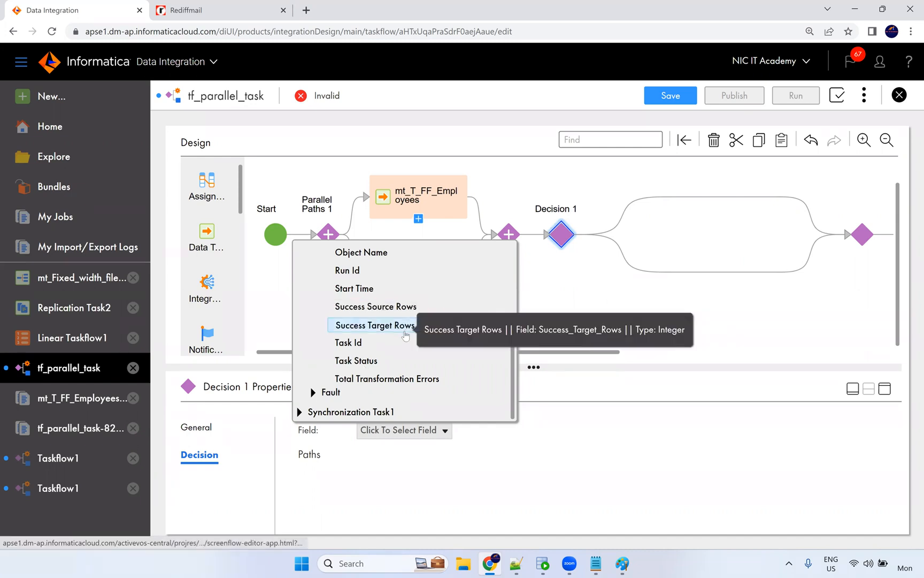
{"action": "scroll", "coordinate": [406, 334], "scroll_direction": "up", "scroll_amount": 6}
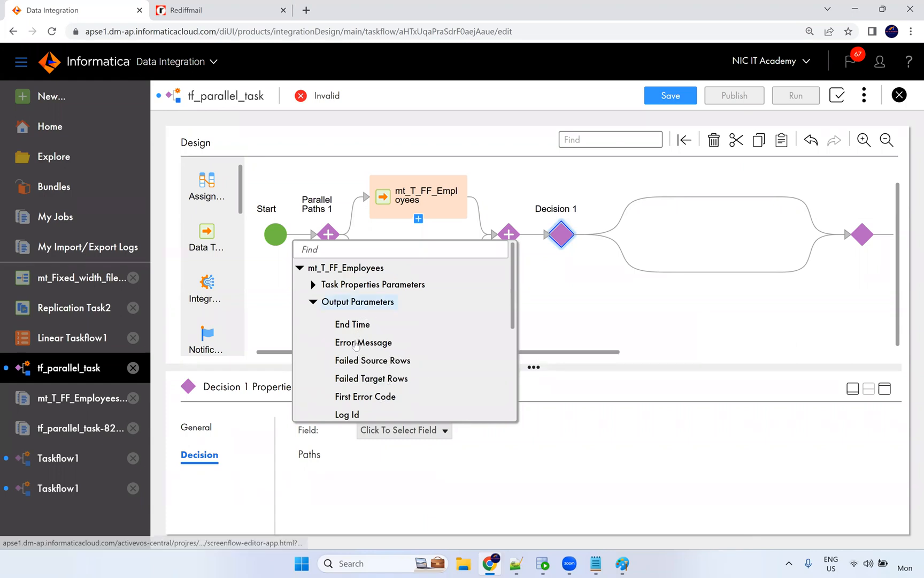
{"action": "scroll", "coordinate": [370, 367], "scroll_direction": "down", "scroll_amount": 1}
{"action": "scroll", "coordinate": [370, 342], "scroll_direction": "down", "scroll_amount": 1}
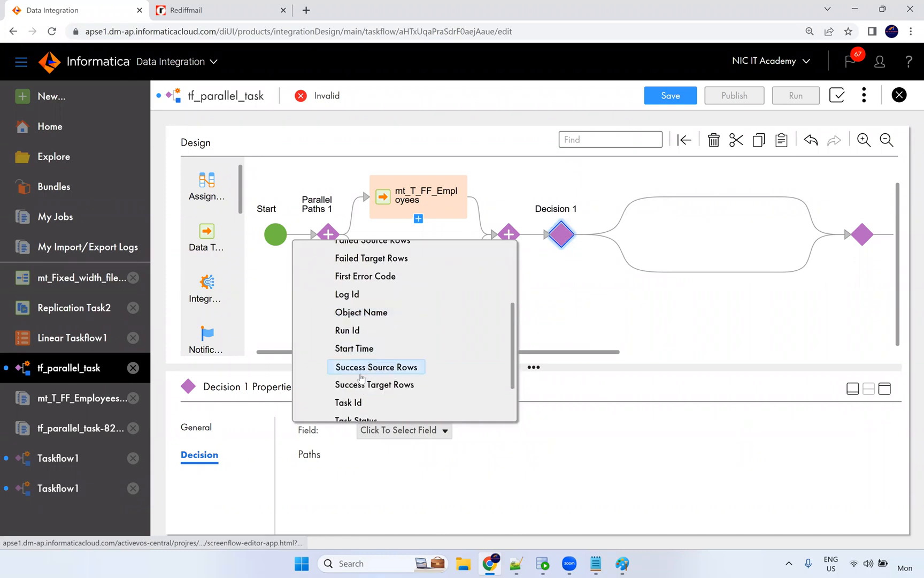
{"action": "scroll", "coordinate": [361, 378], "scroll_direction": "down", "scroll_amount": 1}
{"action": "left_click", "coordinate": [355, 364]}
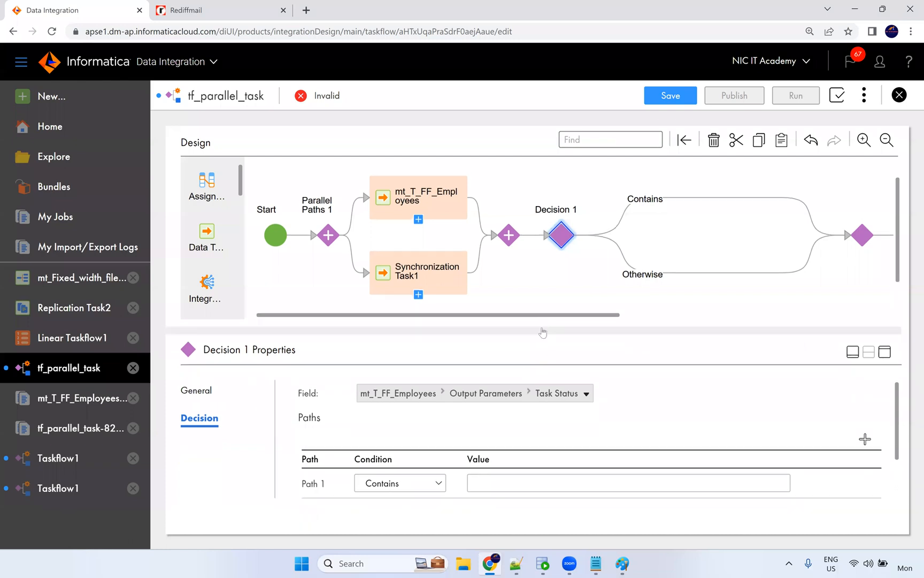
Set Decision 1's Path 1 condition to Equals with value 1.
{"action": "left_click", "coordinate": [411, 482]}
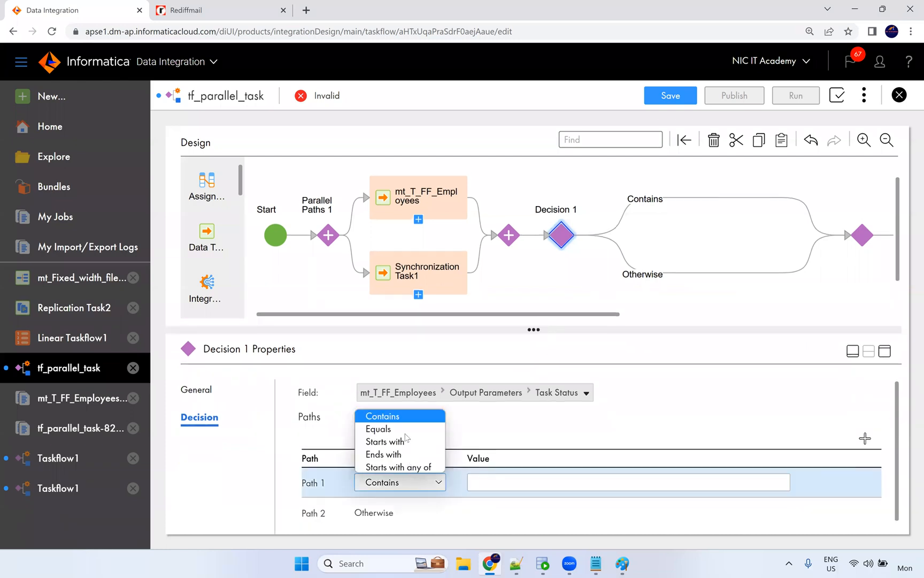
{"action": "left_click", "coordinate": [406, 429]}
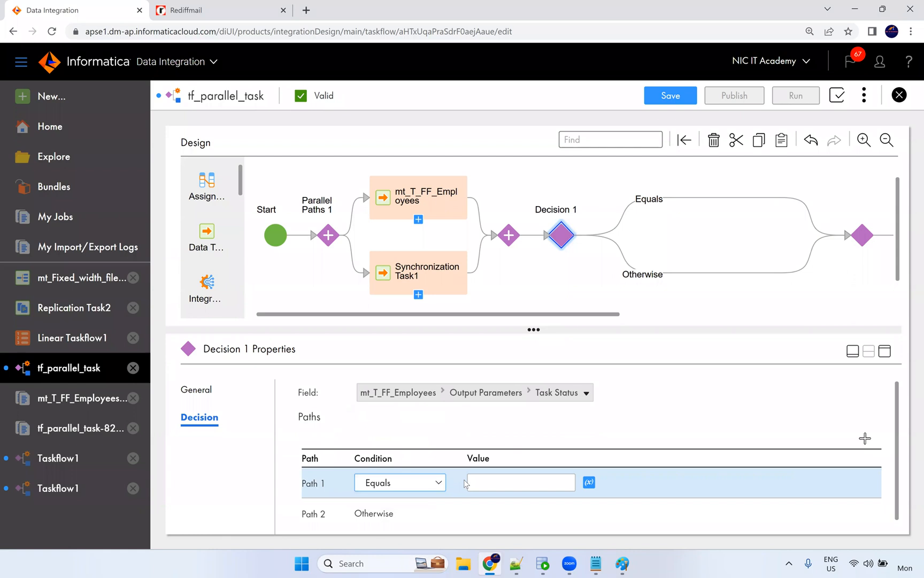
{"action": "type", "text": "1"}
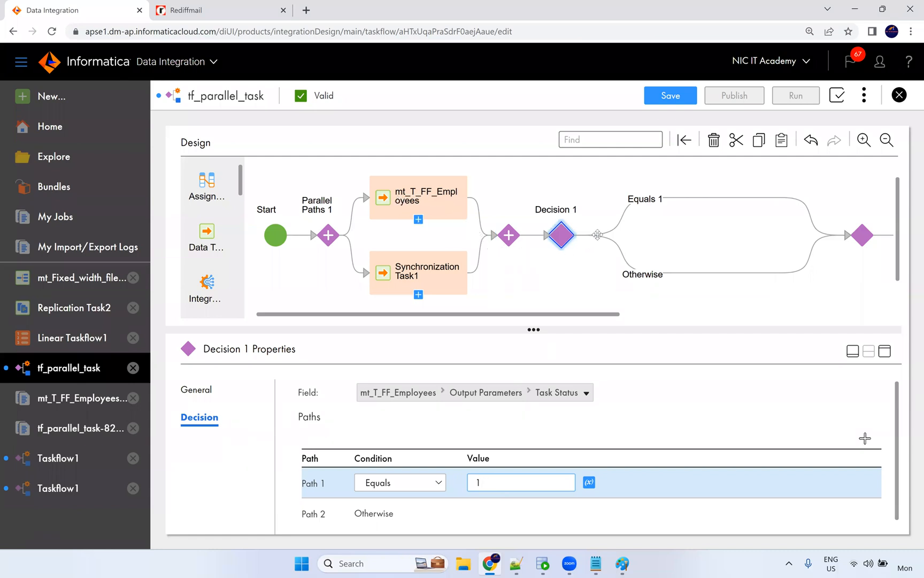
{"action": "left_click", "coordinate": [439, 197]}
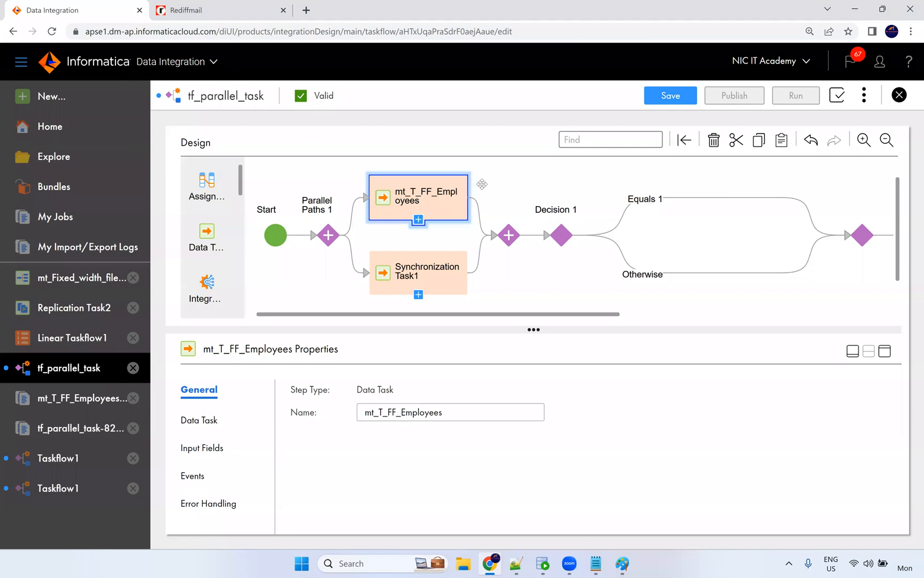
{"action": "left_click", "coordinate": [538, 218]}
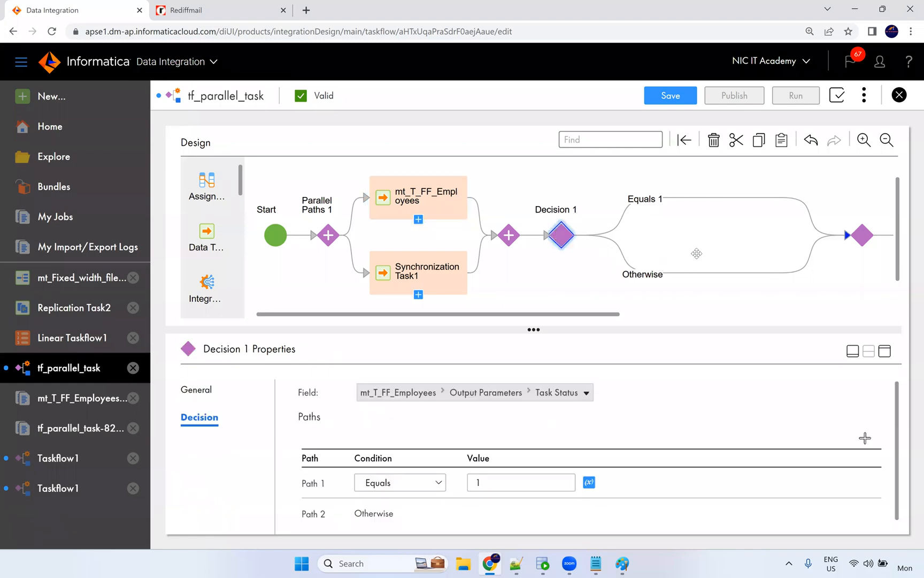
Drag a Notification Task from the palette onto the Equals 1 branch.
{"action": "left_click", "coordinate": [615, 239]}
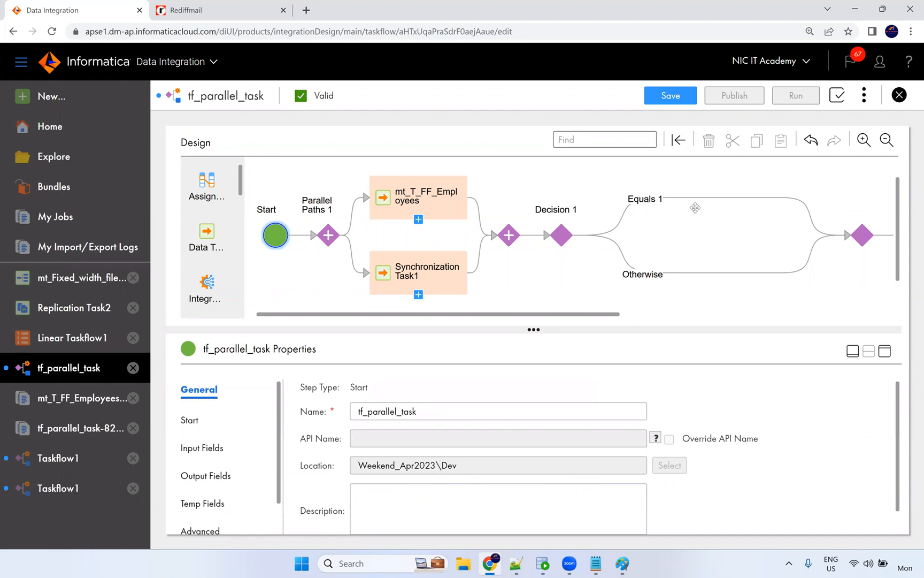
{"action": "scroll", "coordinate": [221, 235], "scroll_direction": "down", "scroll_amount": 2}
{"action": "left_click_drag", "start_coordinate": [207, 217], "coordinate": [711, 204]}
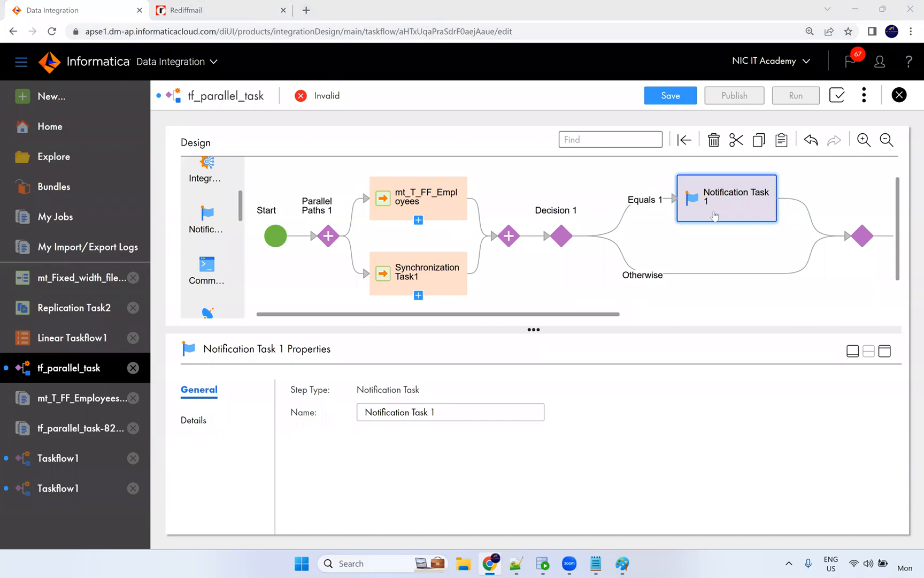
Rename the Equals 1 notification step to 'Task1 Success Email'.
{"action": "left_click", "coordinate": [398, 414]}
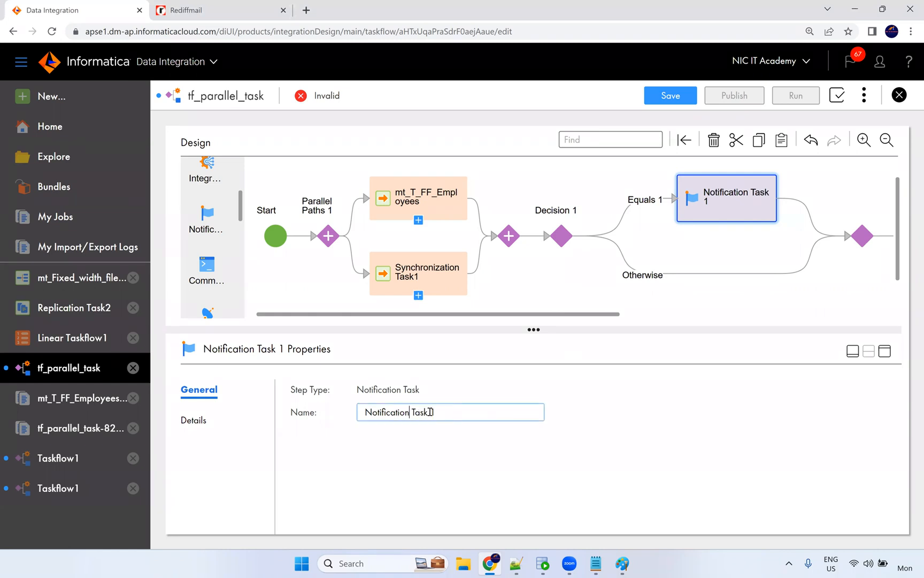
{"action": "left_click_drag", "start_coordinate": [431, 412], "coordinate": [352, 415]}
{"action": "left_click_drag", "start_coordinate": [439, 410], "coordinate": [336, 411]}
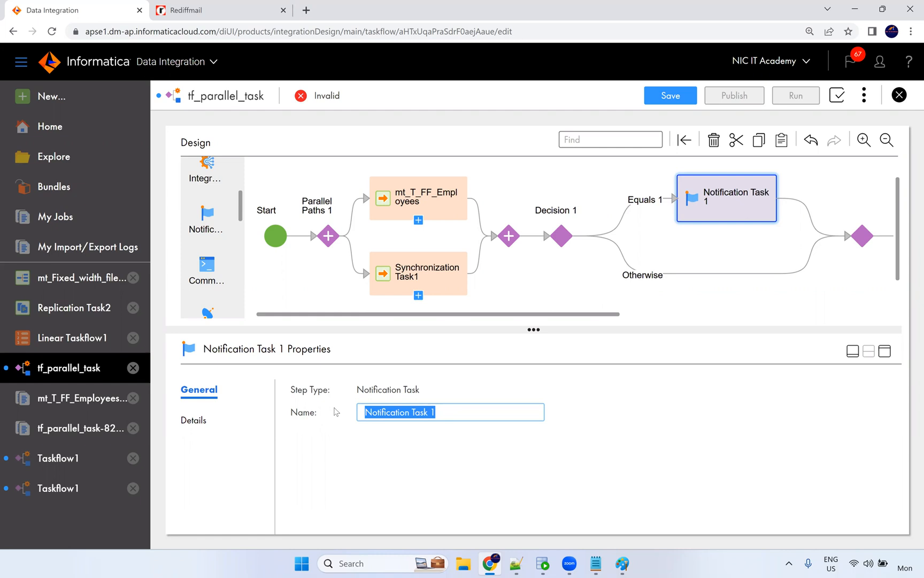
{"action": "type", "text": "Sucess"}
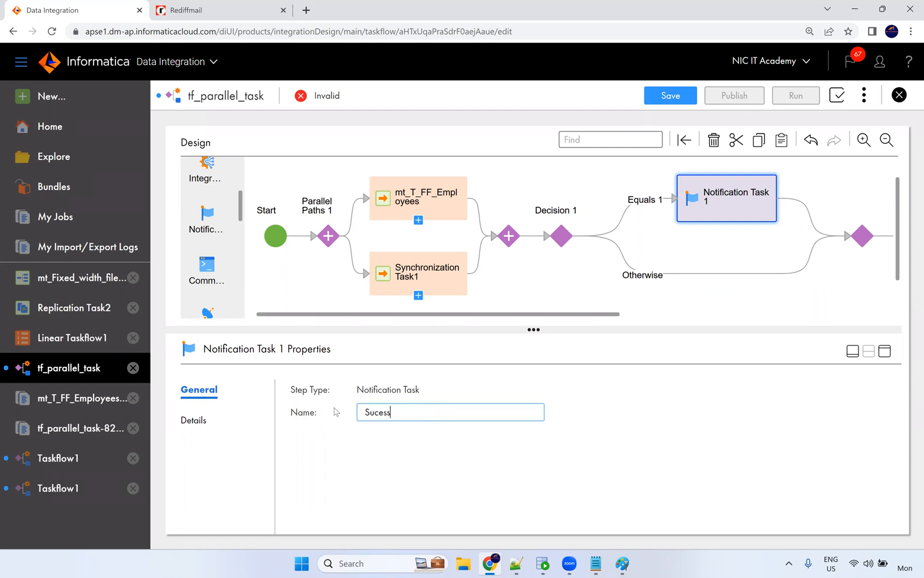
{"action": "key", "text": "BackSpace"}
{"action": "key", "text": "BackSpace"}
{"action": "type", "text": "ss"}
{"action": "type", "text": " Eamil"}
{"action": "key", "text": "BackSpace"}
{"action": "key", "text": "BackSpace"}
{"action": "key", "text": "BackSpace"}
{"action": "key", "text": "BackSpace"}
{"action": "type", "text": "mail"}
{"action": "left_click", "coordinate": [364, 412]}
{"action": "type", "text": "R"}
{"action": "key", "text": "BackSpace"}
{"action": "type", "text": "Task"}
{"action": "key", "text": "BackSpace"}
{"action": "type", "text": "1"}
{"action": "key", "text": "ctrl+a"}
{"action": "key", "text": "ctrl+c"}
{"action": "left_click", "coordinate": [552, 441]}
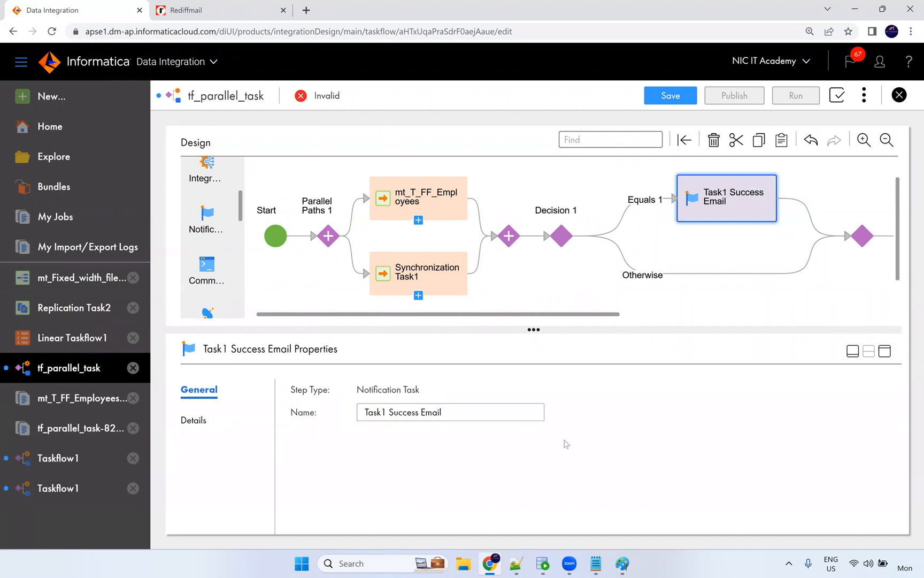
Add a 'Task1 Failure Email' notification on the Otherwise branch, then maximize Task1 Success Email's properties.
{"action": "left_click_drag", "start_coordinate": [208, 214], "coordinate": [727, 274]}
{"action": "triple_click", "coordinate": [452, 408]}
{"action": "key", "text": "ctrl+v"}
{"action": "double_click", "coordinate": [414, 413]}
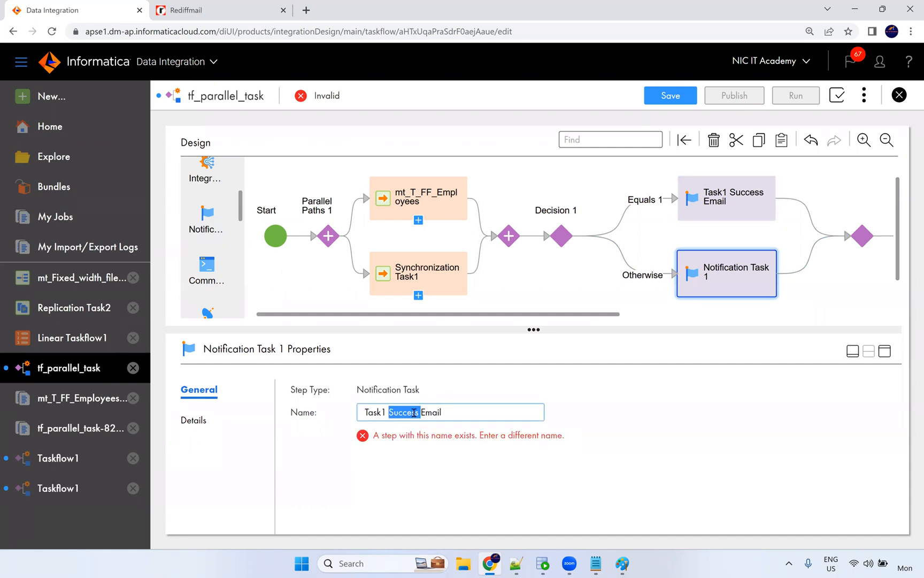
{"action": "type", "text": "Failure"}
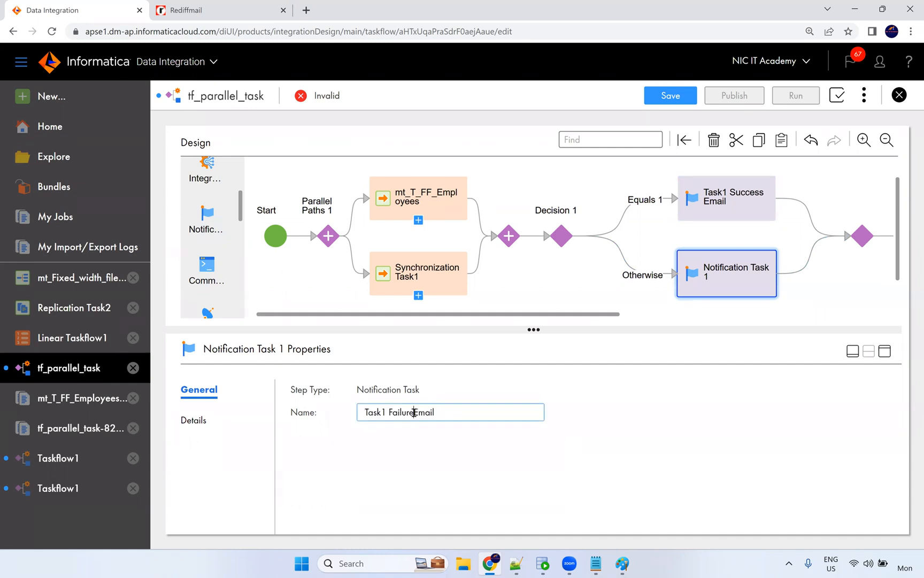
{"action": "left_click", "coordinate": [526, 460]}
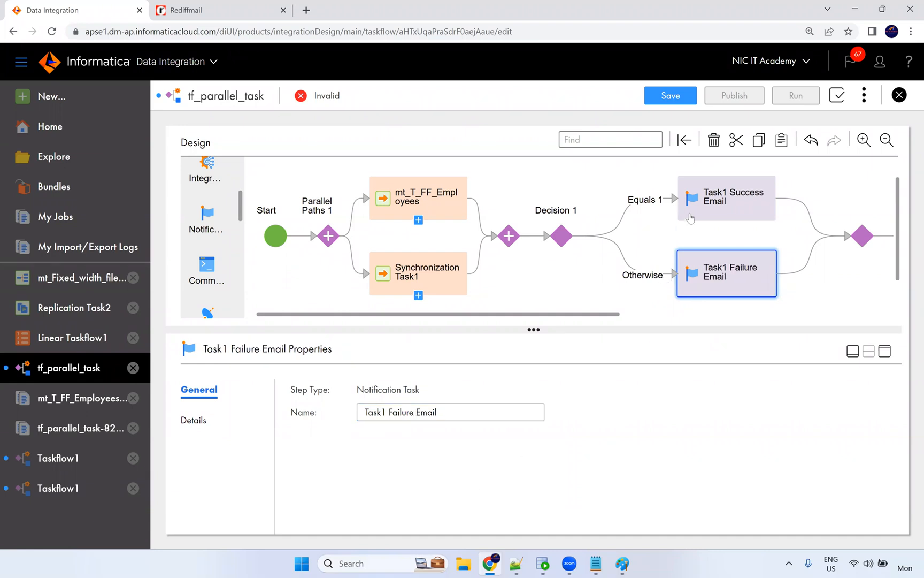
{"action": "left_click", "coordinate": [721, 200]}
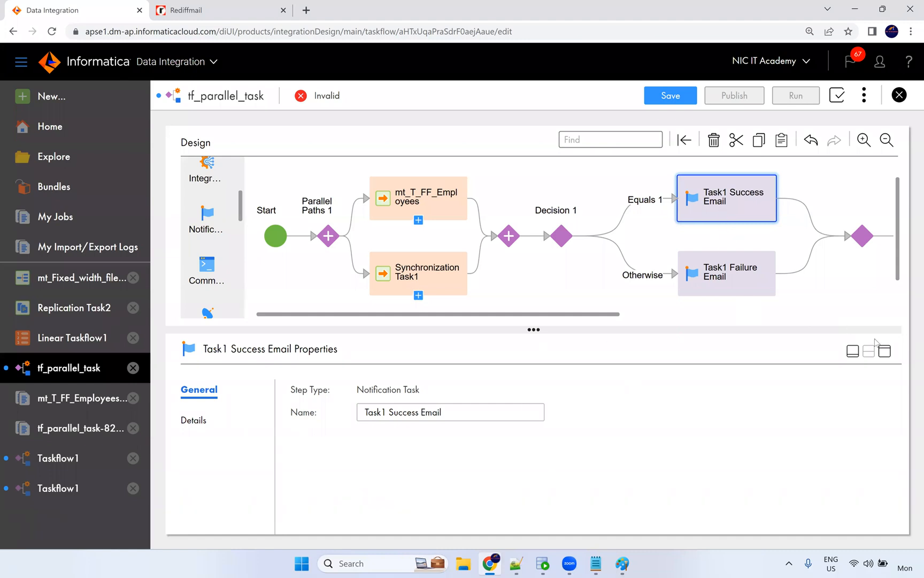
{"action": "left_click", "coordinate": [885, 351]}
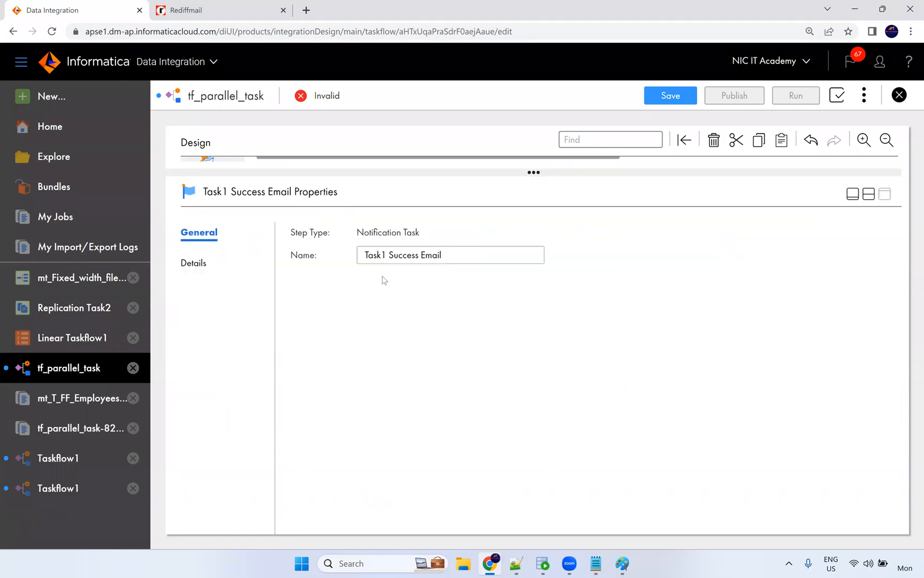
Enter the recipient's e-mail address in Task1 Success Email's Email To field.
{"action": "left_click", "coordinate": [188, 266]}
{"action": "left_click", "coordinate": [533, 257]}
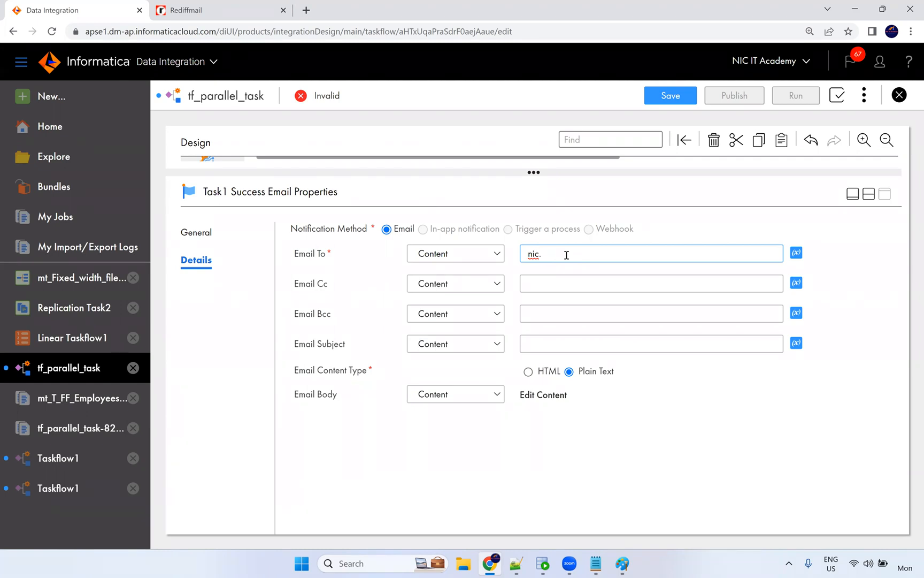
{"action": "key", "text": "Tab"}
{"action": "key", "text": "Tab"}
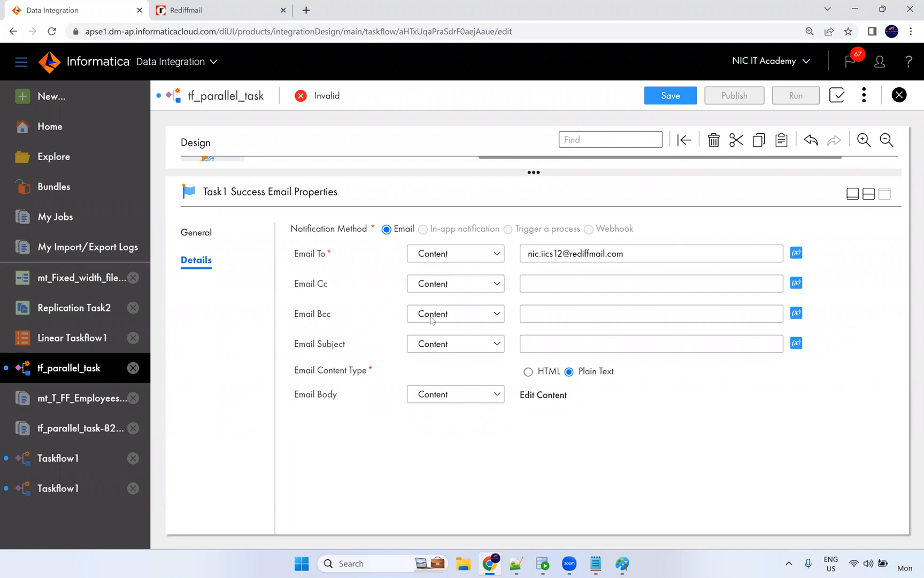
Set the subject 'Task 1 has been completed successfully' and choose HTML content.
{"action": "left_click", "coordinate": [571, 349]}
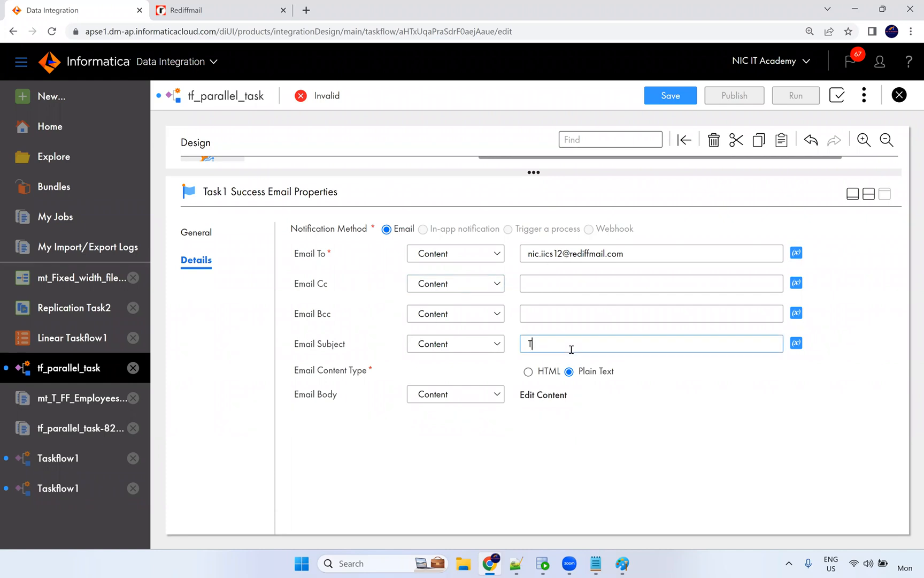
{"action": "type", "text": "Task 1 has"}
{"action": "type", "text": "been completed successfully"}
{"action": "left_click", "coordinate": [538, 370]}
{"action": "left_click", "coordinate": [529, 371]}
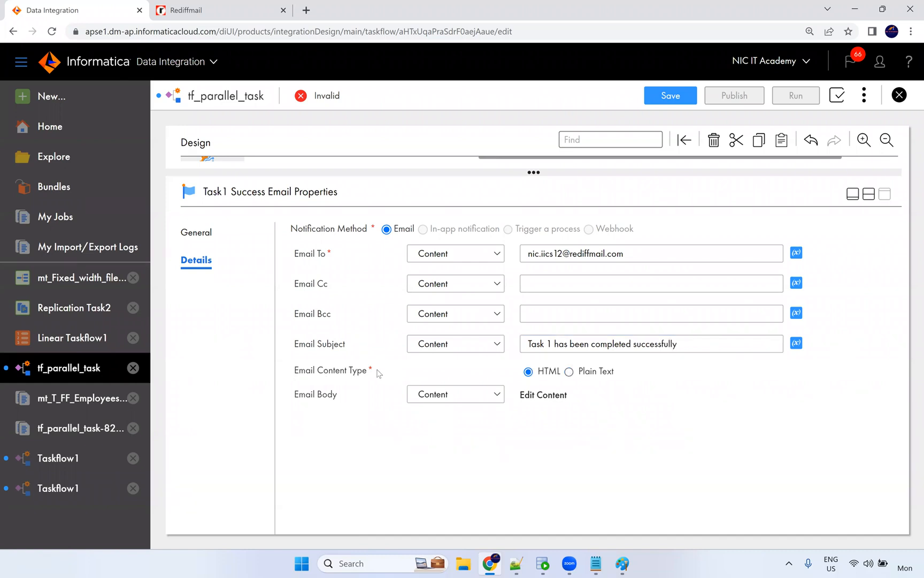
{"action": "left_click_drag", "start_coordinate": [373, 370], "coordinate": [298, 371]}
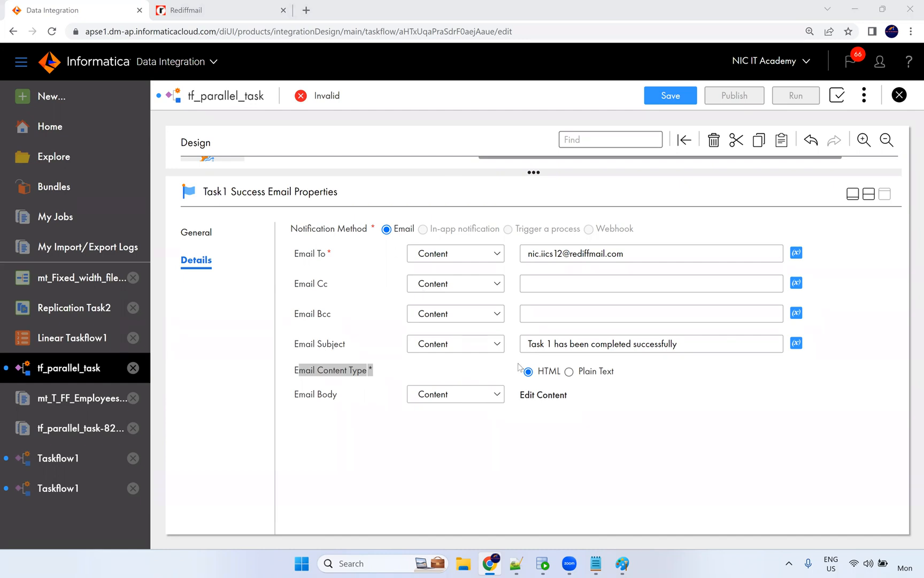
{"action": "left_click", "coordinate": [407, 364]}
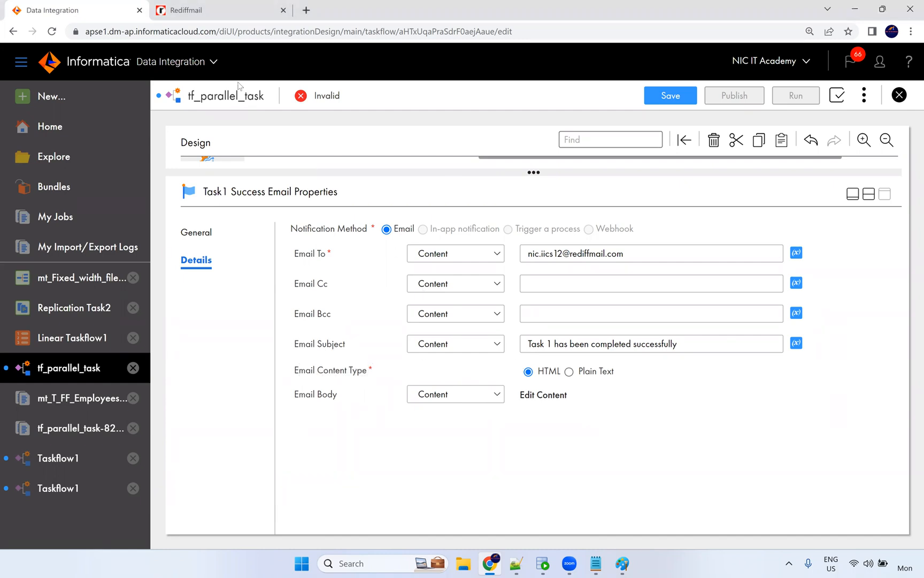
{"action": "left_click", "coordinate": [185, 10]}
{"action": "left_click", "coordinate": [268, 187]}
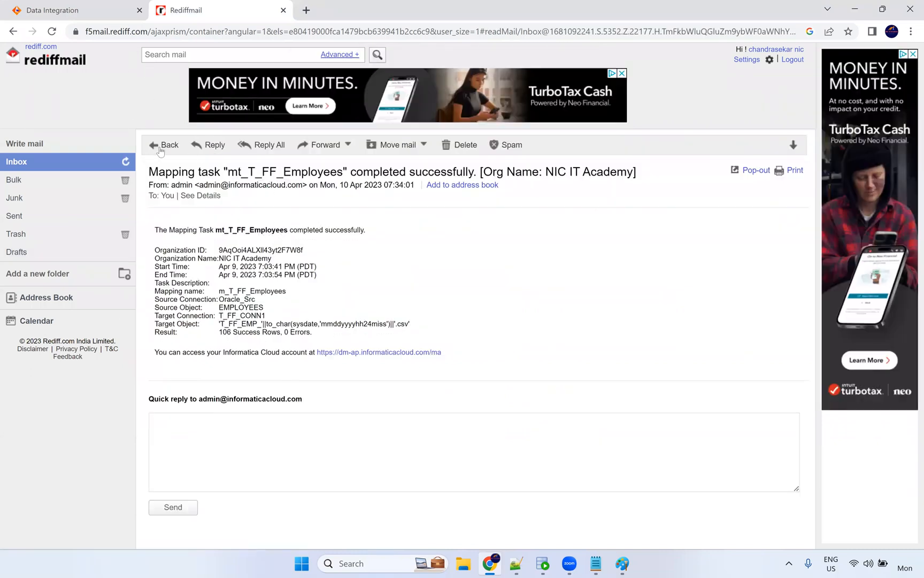
{"action": "left_click", "coordinate": [119, 13]}
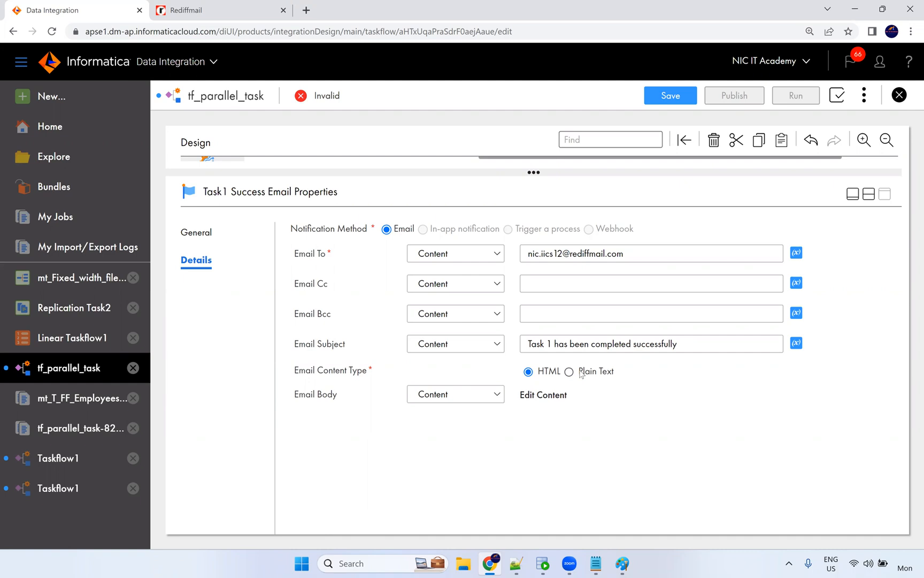
{"action": "left_click", "coordinate": [437, 399]}
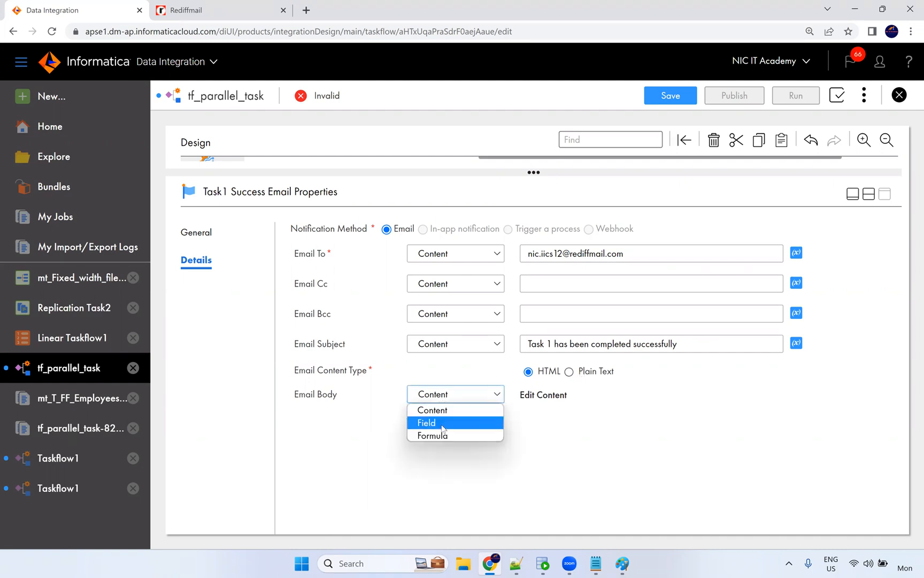
{"action": "left_click", "coordinate": [523, 452]}
{"action": "left_click", "coordinate": [478, 400]}
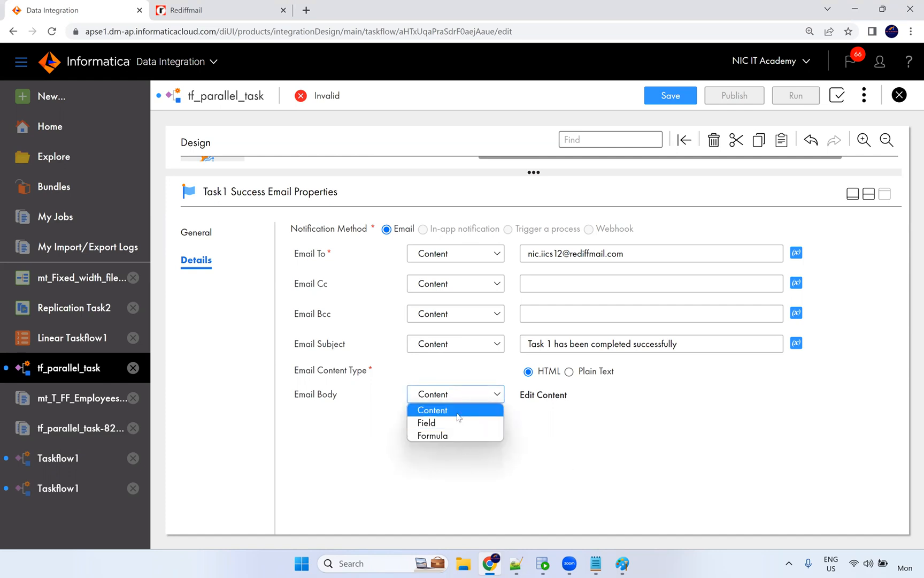
{"action": "left_click", "coordinate": [532, 405]}
{"action": "left_click", "coordinate": [544, 396]}
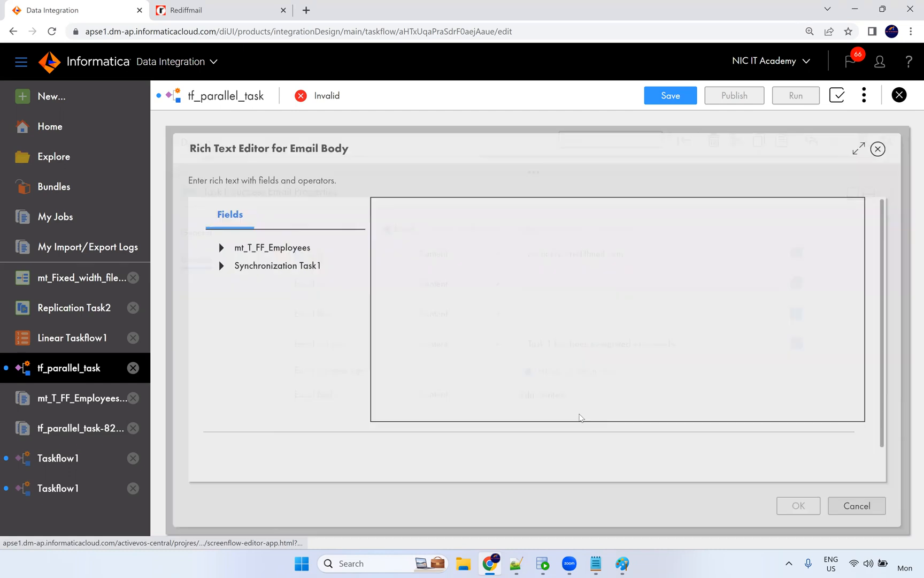
Write the greeting, 'task1 is completed successfully' line and 'Thanks, Support team' sign-off.
{"action": "left_click", "coordinate": [222, 249]}
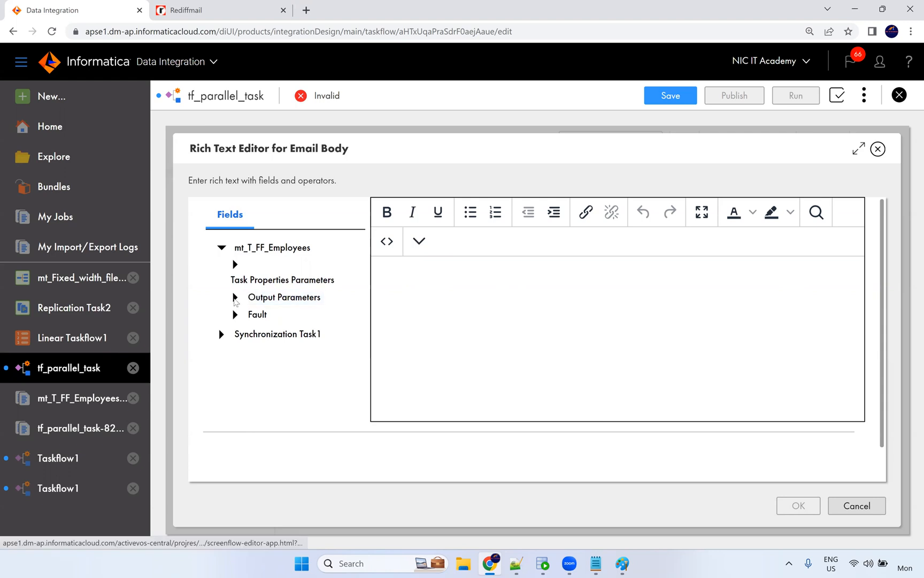
{"action": "left_click", "coordinate": [235, 298]}
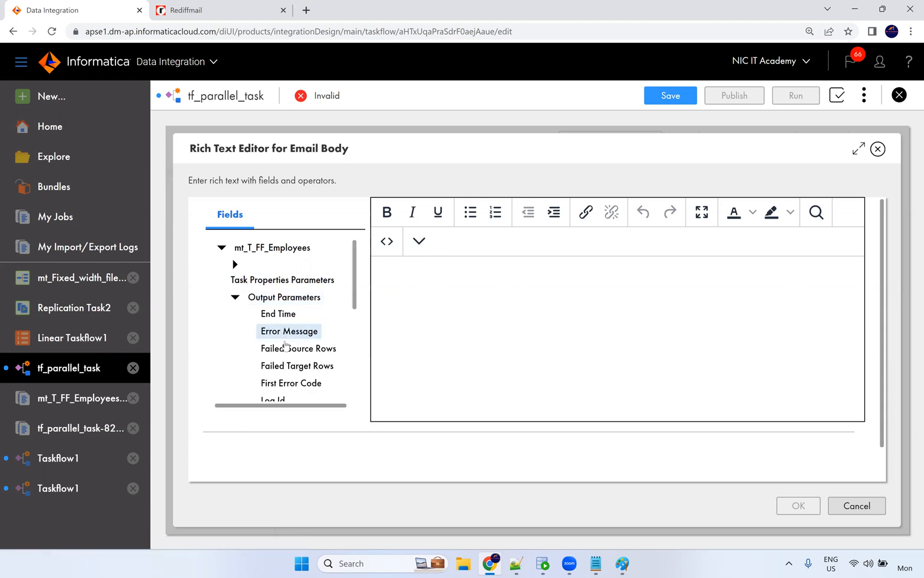
{"action": "scroll", "coordinate": [272, 364], "scroll_direction": "down", "scroll_amount": 3}
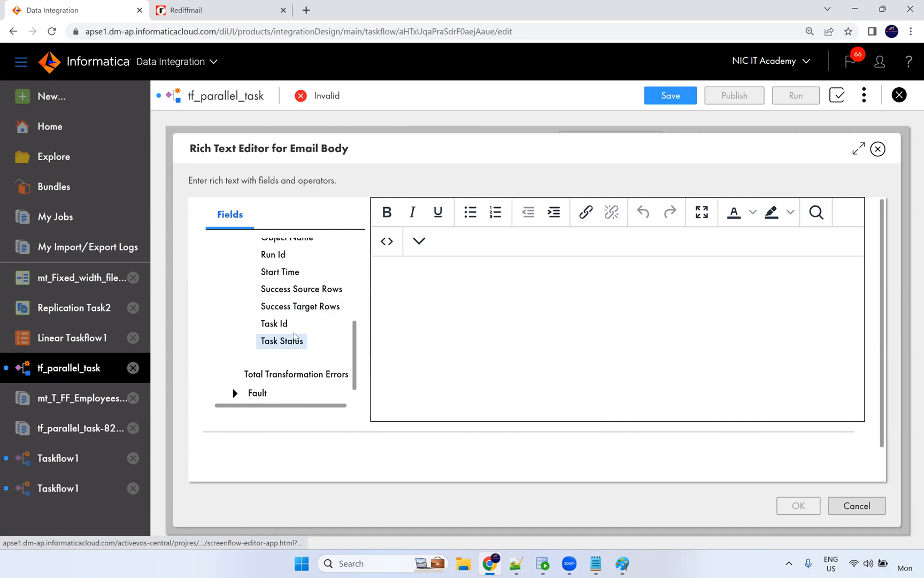
{"action": "left_click", "coordinate": [398, 277]}
{"action": "type", "text": "HI "}
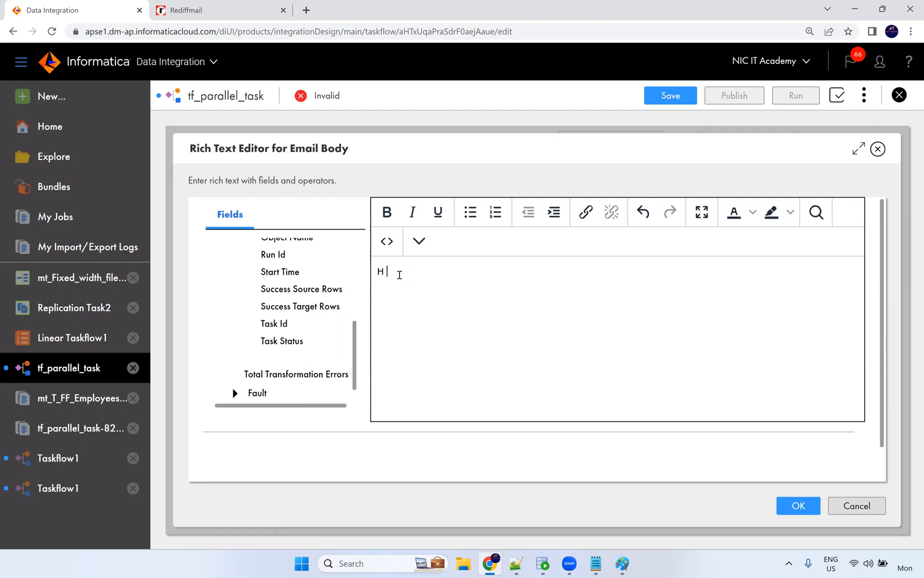
{"action": "type", "text": "i Team"}
{"action": "type", "text": "The"}
{"action": "key", "text": "BackSpace"}
{"action": "key", "text": "BackSpace"}
{"action": "key", "text": "BackSpace"}
{"action": "type", "text": "The task is"}
{"action": "key", "text": "BackSpace"}
{"action": "key", "text": "BackSpace"}
{"action": "key", "text": "BackSpace"}
{"action": "type", "text": "1 is completed s"}
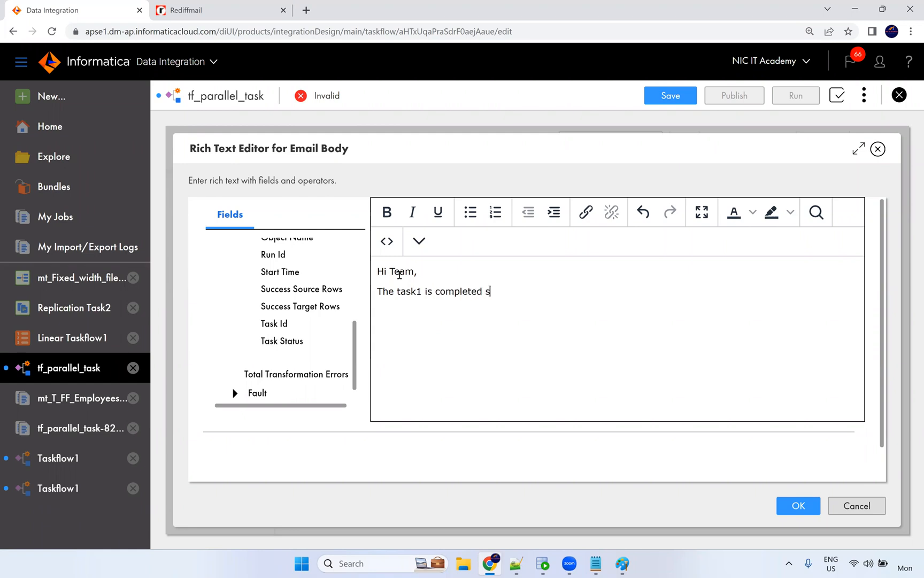
{"action": "type", "text": "uccessfully  "}
{"action": "type", "text": "Thanks, "}
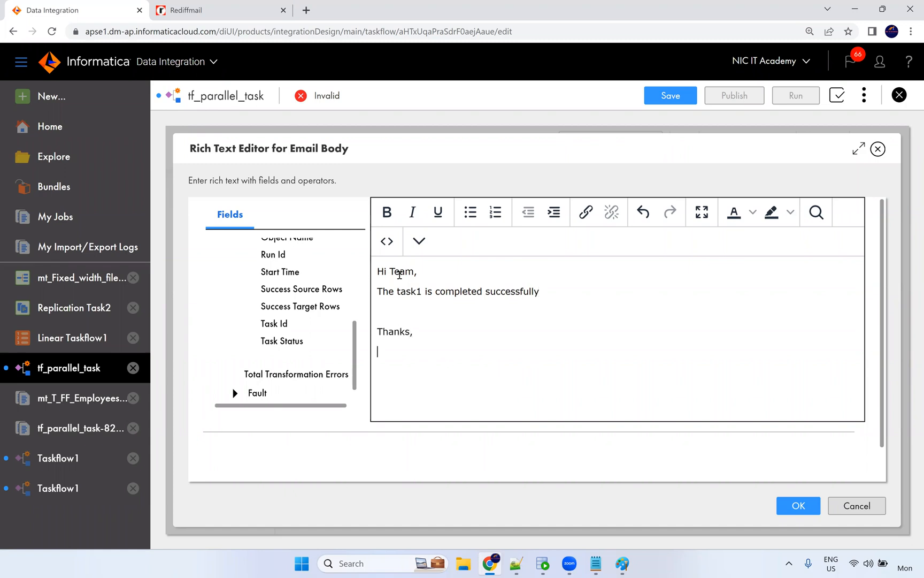
{"action": "type", "text": "Support team"}
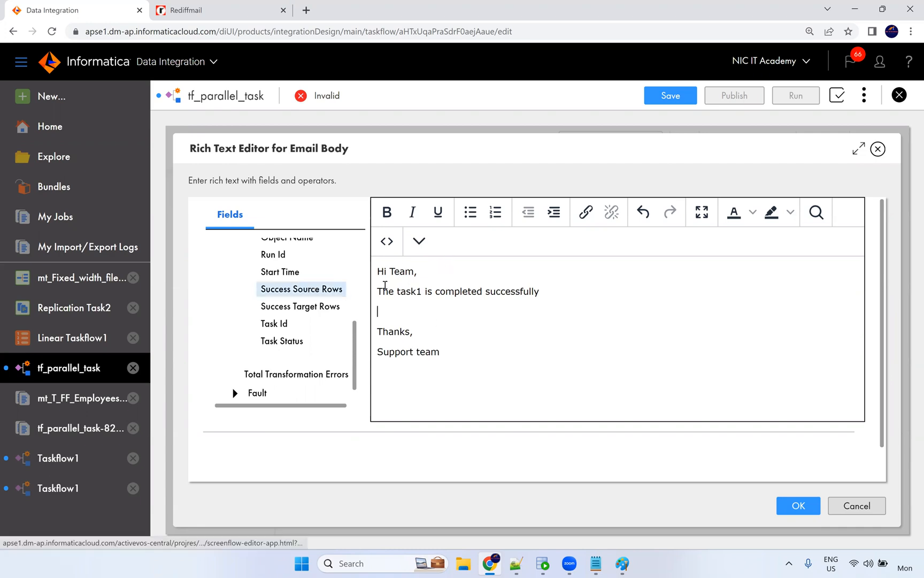
Add the 'Success Rows:' and 'Failure Rows' lines to the email body.
{"action": "type", "text": "Succe"}
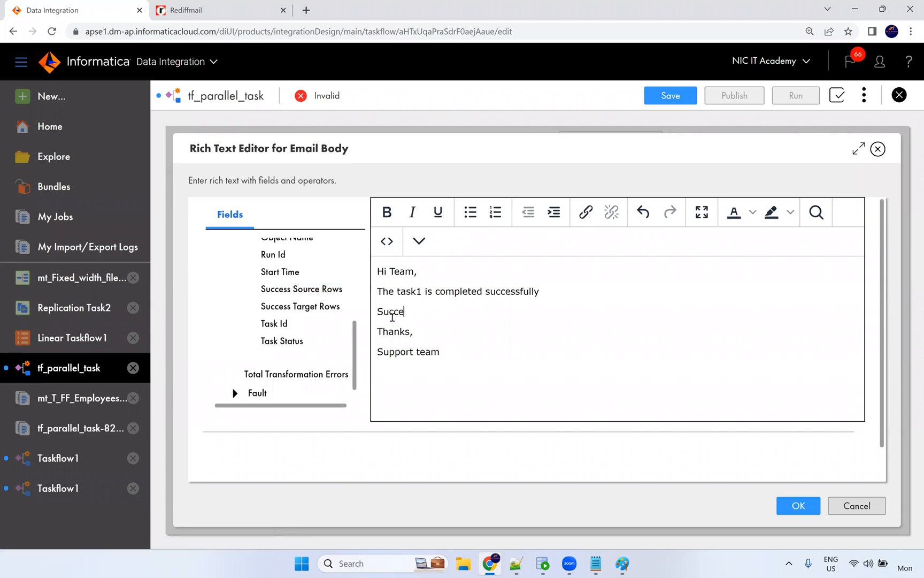
{"action": "type", "text": "ss Rows:"}
{"action": "key", "text": "Return"}
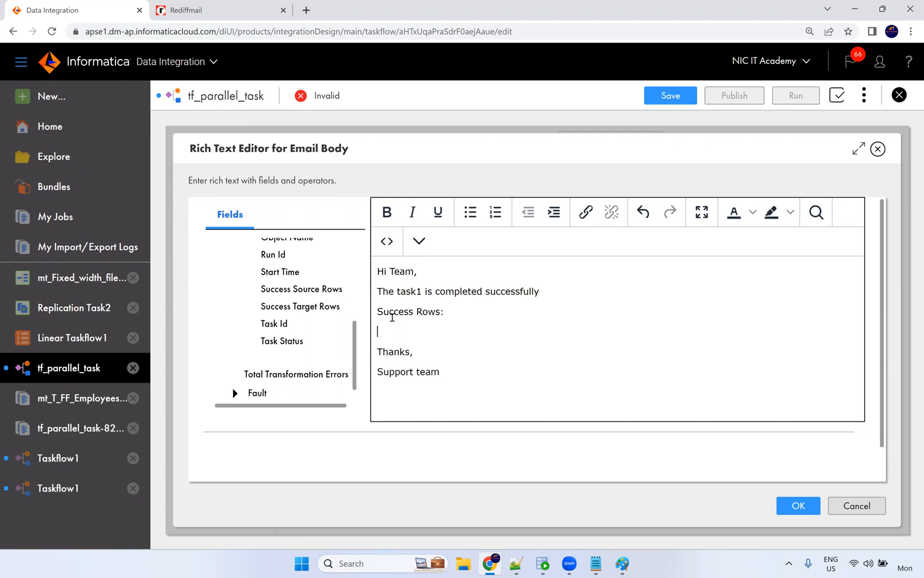
{"action": "type", "text": "Failure"}
{"action": "type", "text": ": row"}
{"action": "key", "text": "Left"}
{"action": "key", "text": "Left"}
{"action": "key", "text": "BackSpace"}
{"action": "key", "text": "Delete"}
Insert the Success Source Rows output field after 'Success Rows:' in the body.
{"action": "type", "text": "R"}
{"action": "left_click", "coordinate": [440, 331]}
{"action": "left_click", "coordinate": [458, 308]}
{"action": "left_click", "coordinate": [319, 295]}
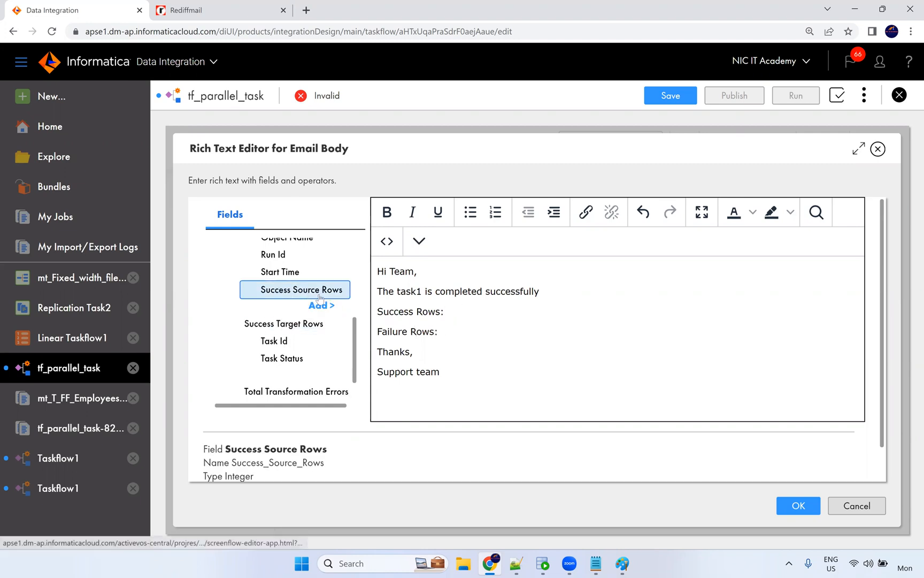
{"action": "left_click", "coordinate": [320, 306]}
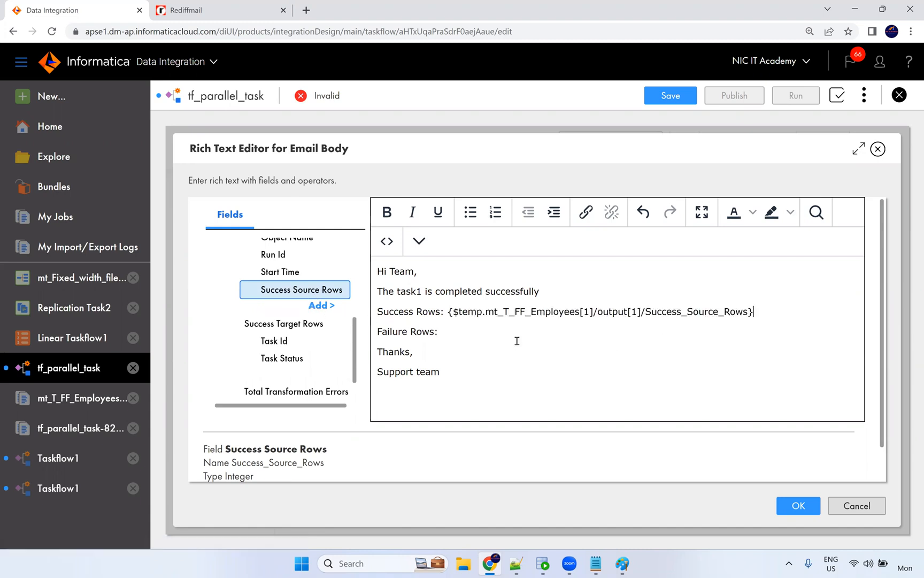
{"action": "left_click", "coordinate": [307, 323]}
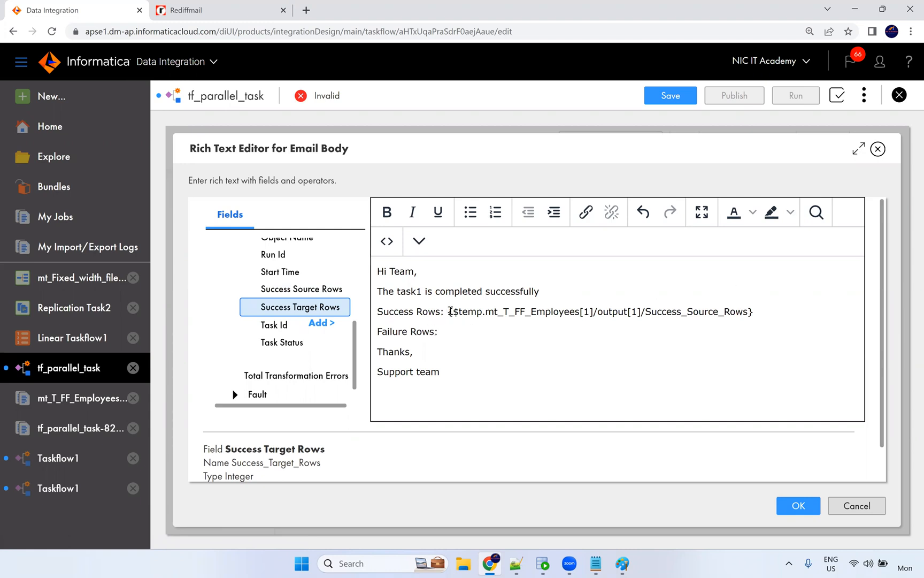
{"action": "left_click_drag", "start_coordinate": [449, 311], "coordinate": [759, 304]}
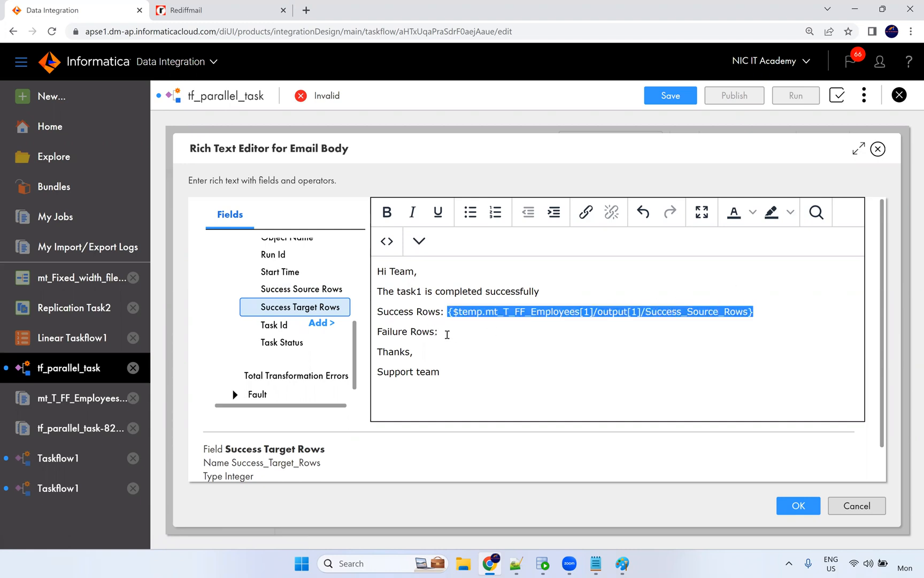
{"action": "left_click", "coordinate": [378, 311]}
{"action": "type", "text": "Target"}
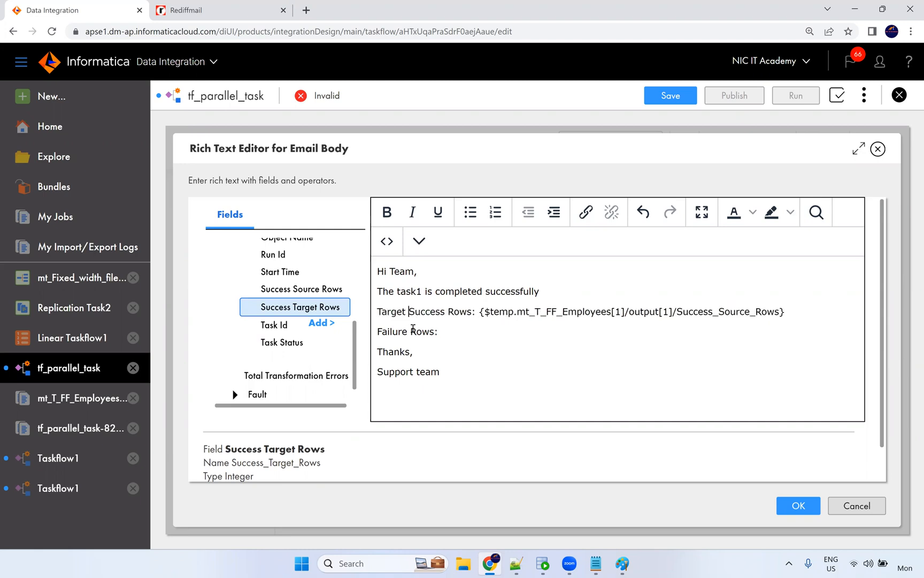
{"action": "left_click_drag", "start_coordinate": [480, 312], "coordinate": [789, 311]}
{"action": "scroll", "coordinate": [308, 364], "scroll_direction": "down", "scroll_amount": 2}
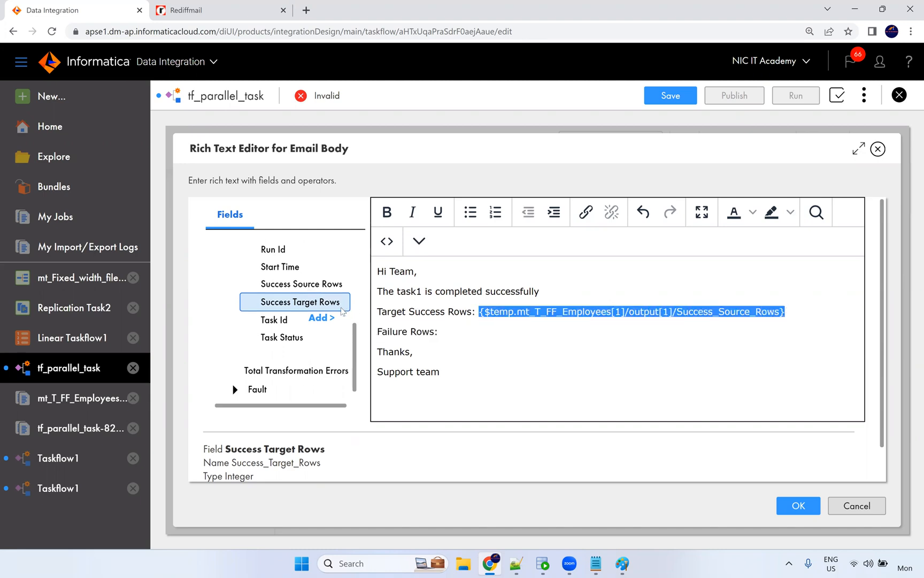
{"action": "scroll", "coordinate": [309, 363], "scroll_direction": "up", "scroll_amount": 1}
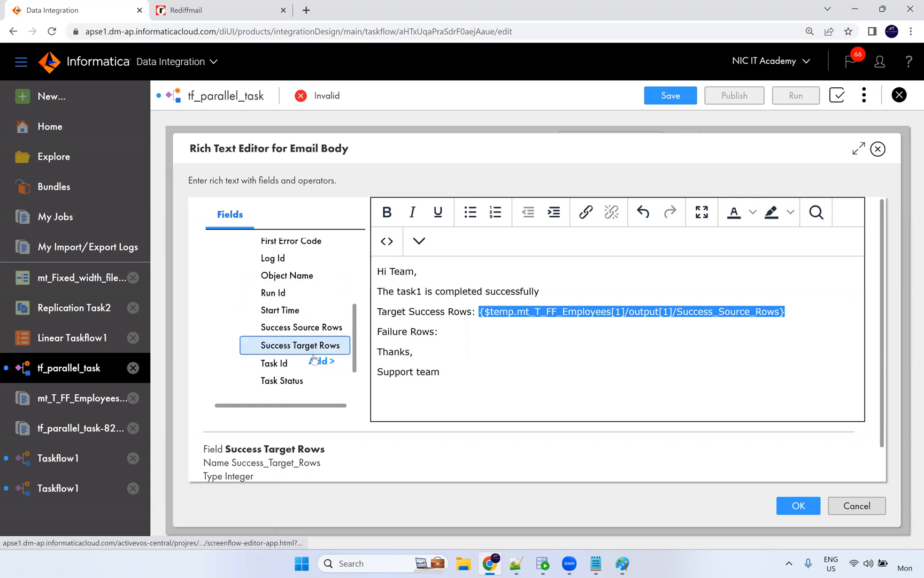
Insert the Failed Target Rows output field after 'Failure Rows:' and confirm the body.
{"action": "left_click", "coordinate": [467, 335]}
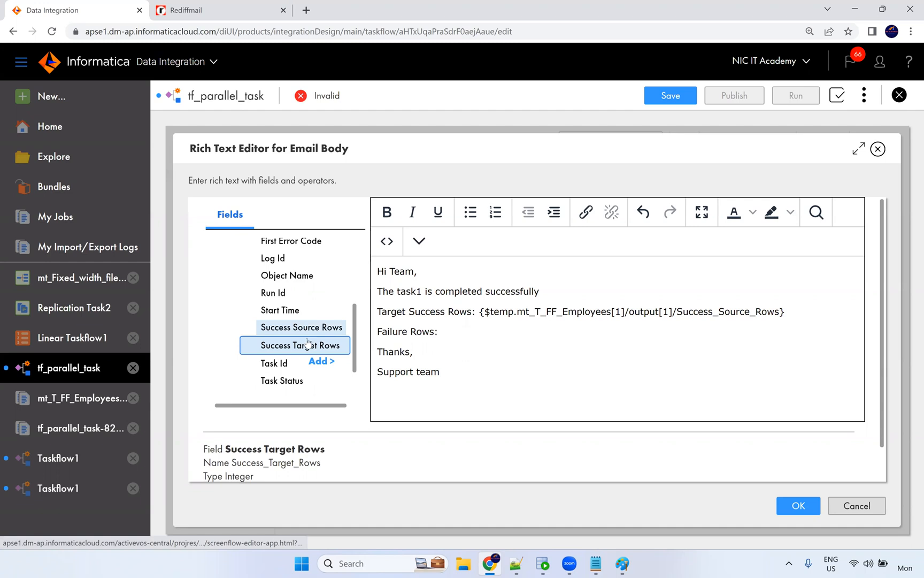
{"action": "scroll", "coordinate": [308, 338], "scroll_direction": "down", "scroll_amount": 1}
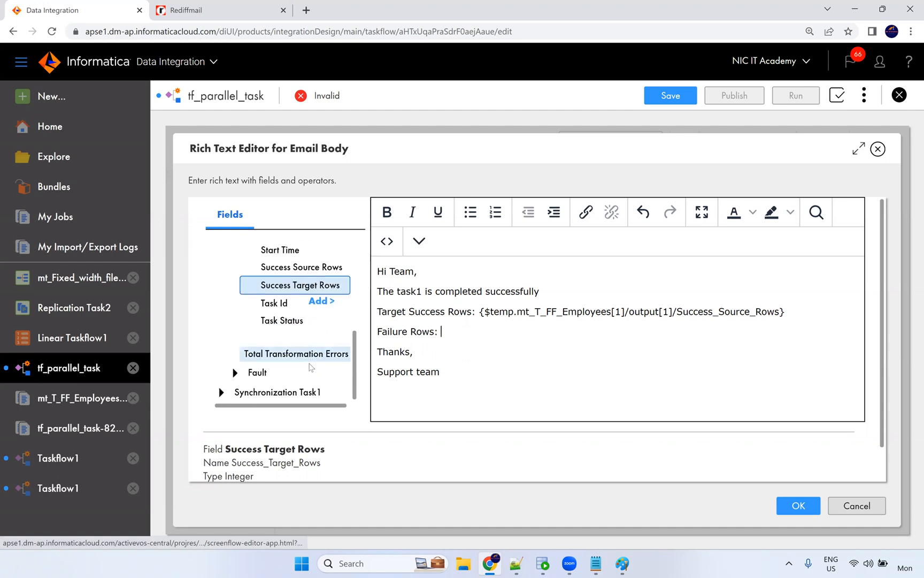
{"action": "scroll", "coordinate": [319, 363], "scroll_direction": "up", "scroll_amount": 2}
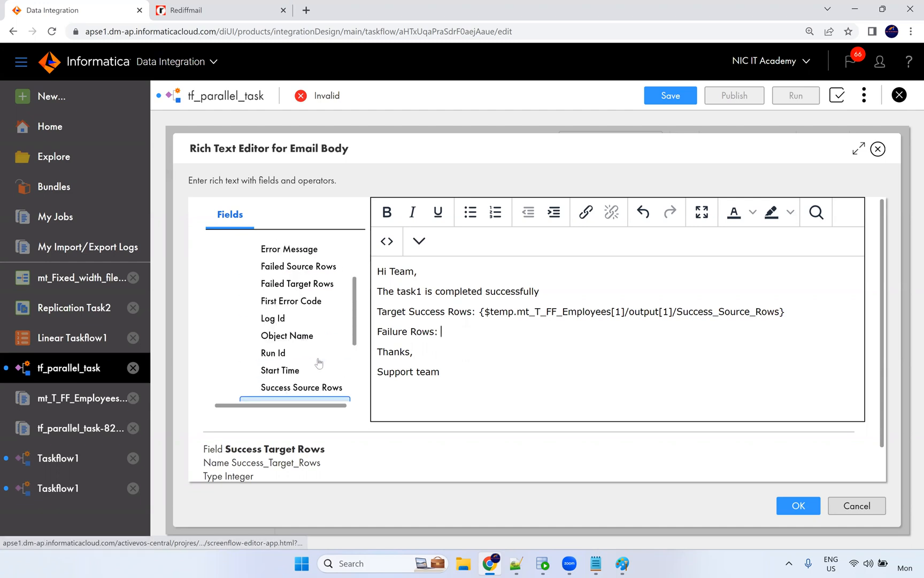
{"action": "left_click", "coordinate": [325, 288]}
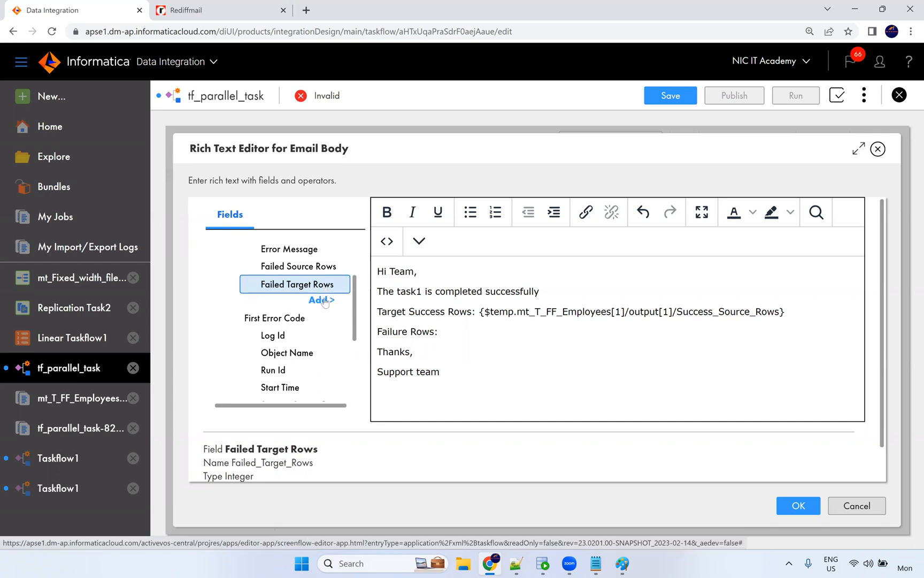
{"action": "left_click", "coordinate": [322, 300]}
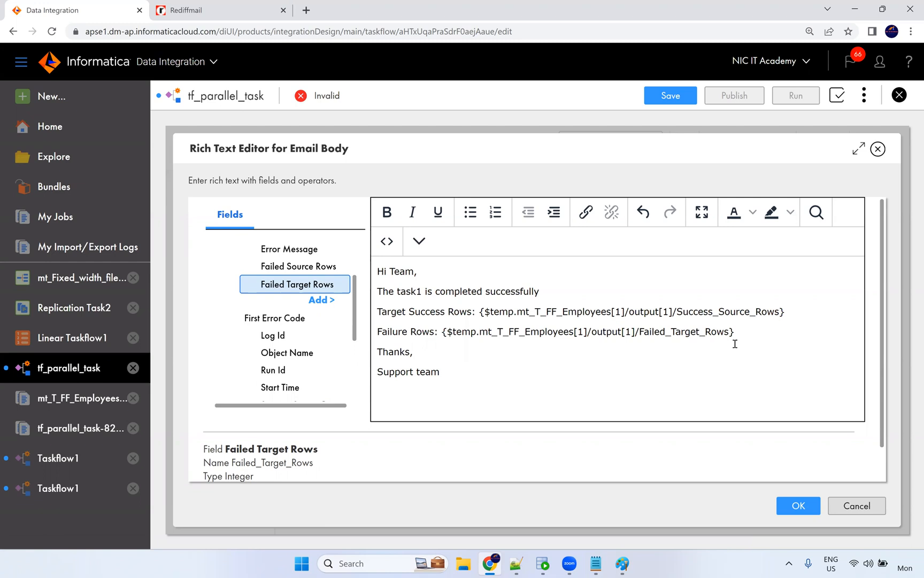
{"action": "scroll", "coordinate": [285, 326], "scroll_direction": "up", "scroll_amount": 2}
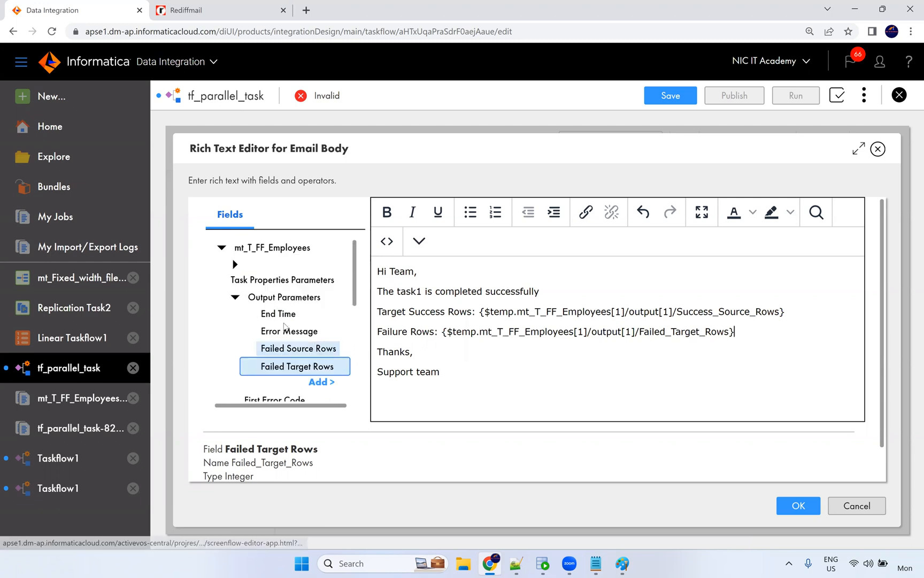
{"action": "left_click", "coordinate": [236, 297]}
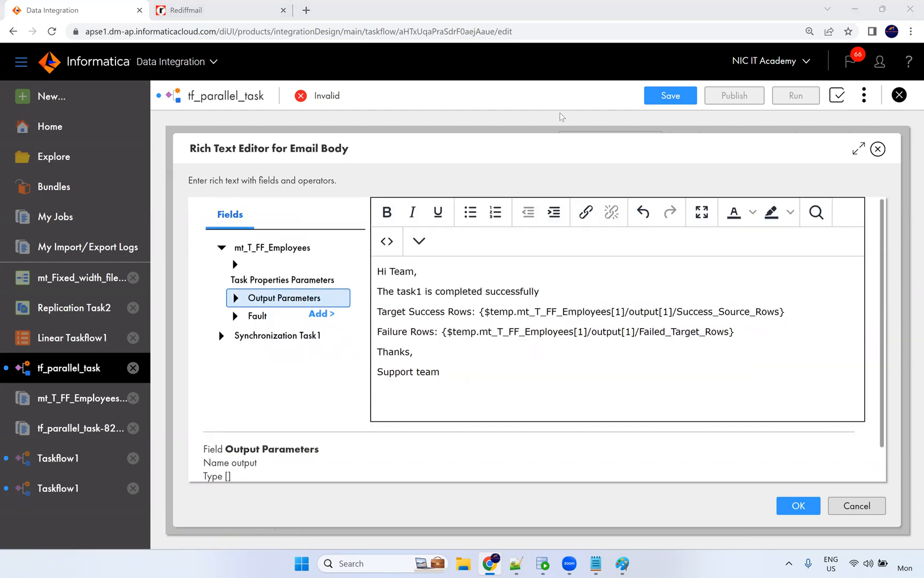
{"action": "left_click", "coordinate": [483, 319]}
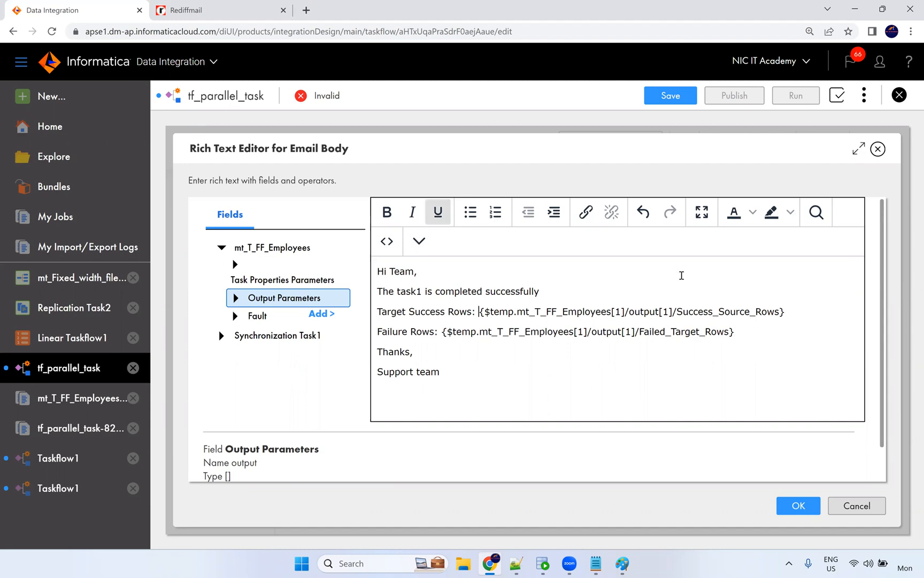
{"action": "left_click", "coordinate": [797, 506]}
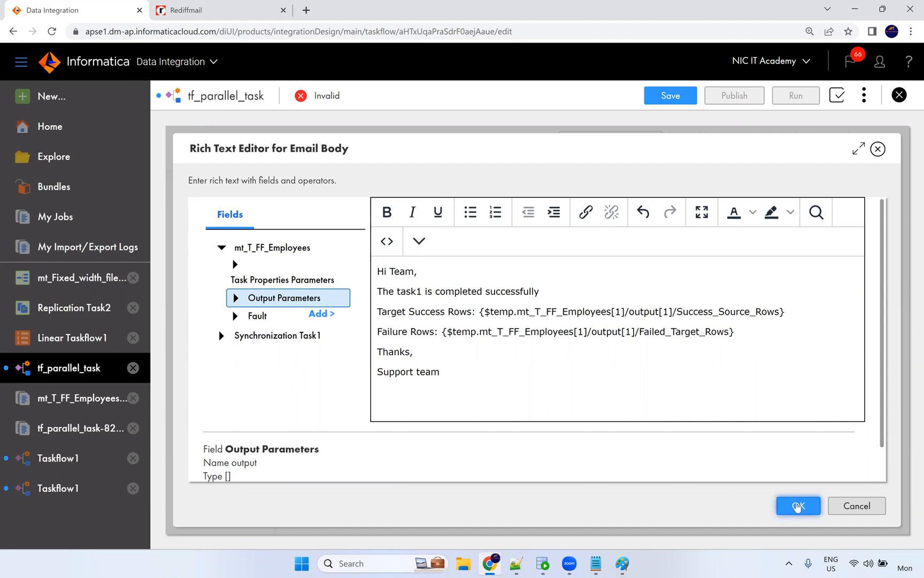
{"action": "left_click", "coordinate": [798, 506]}
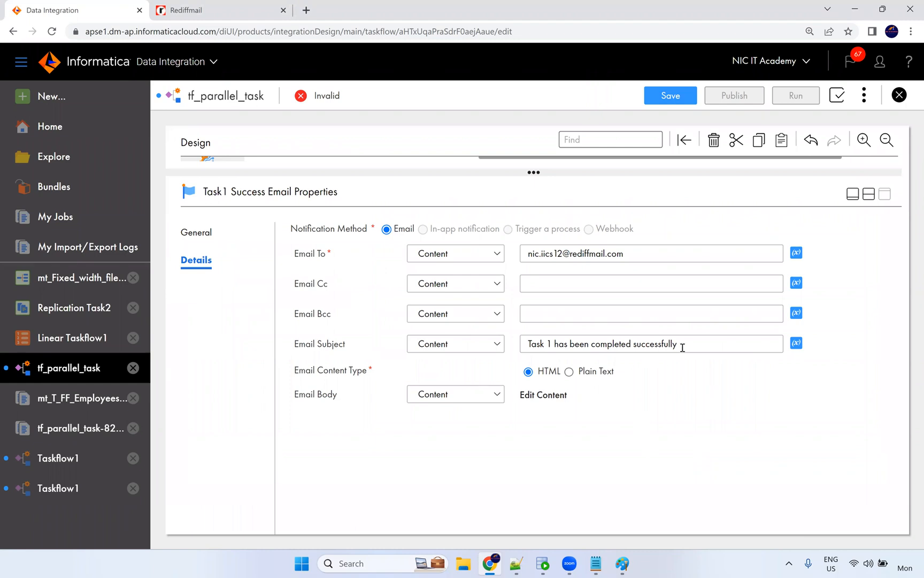
Copy the success email's subject and open Task1 Failure Email's properties.
{"action": "left_click_drag", "start_coordinate": [682, 343], "coordinate": [496, 342]}
{"action": "key", "text": "ctrl+c"}
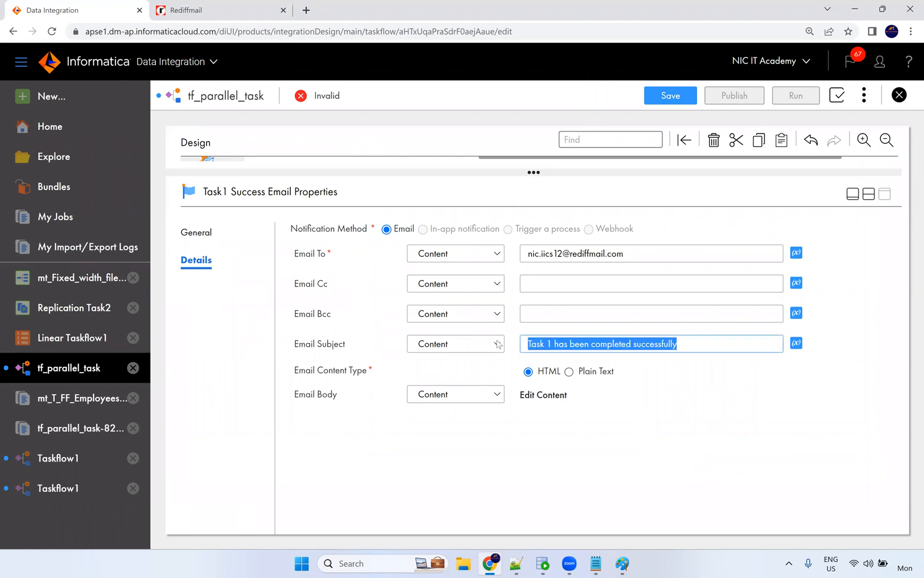
{"action": "left_click", "coordinate": [537, 427]}
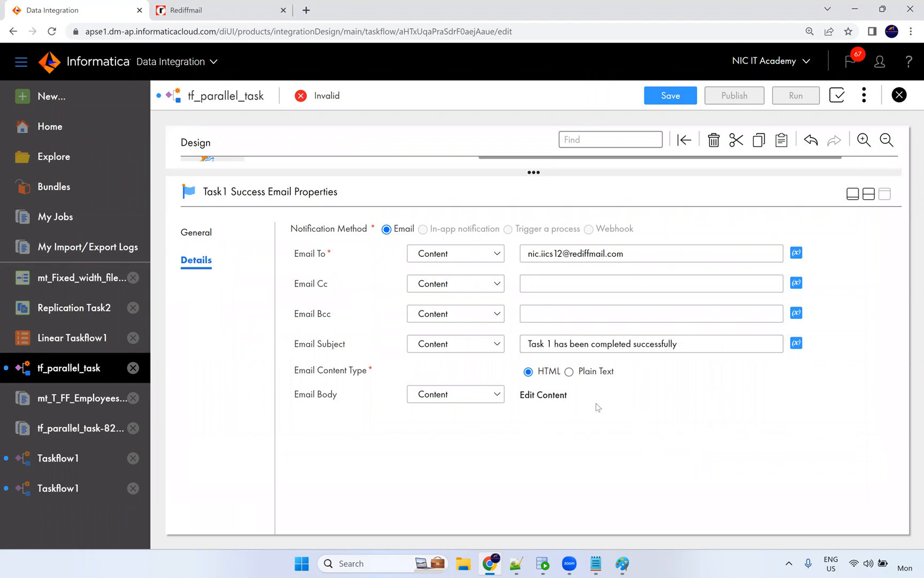
{"action": "left_click", "coordinate": [869, 196]}
{"action": "left_click", "coordinate": [345, 284]}
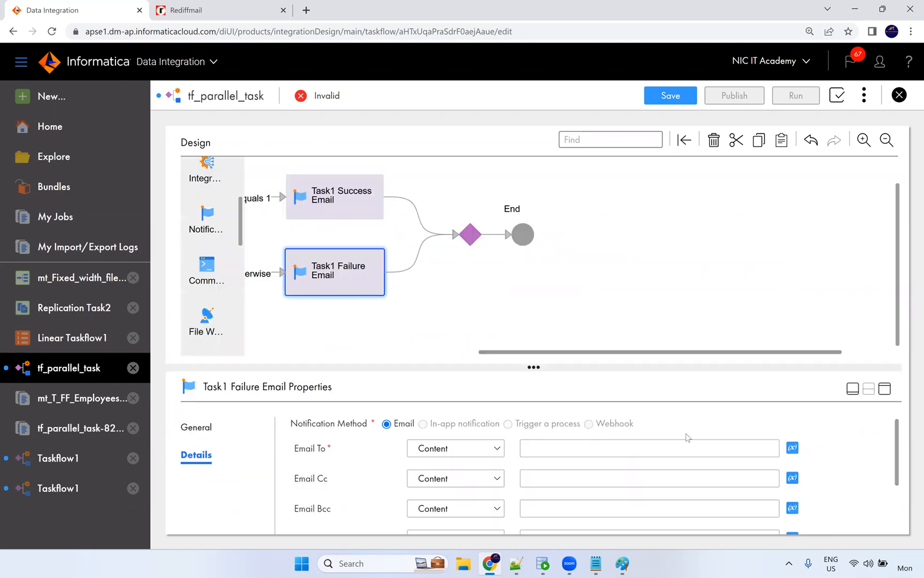
Set Task1 Failure Email's subject to 'Task 1 is failed please check' with HTML content.
{"action": "left_click", "coordinate": [583, 453]}
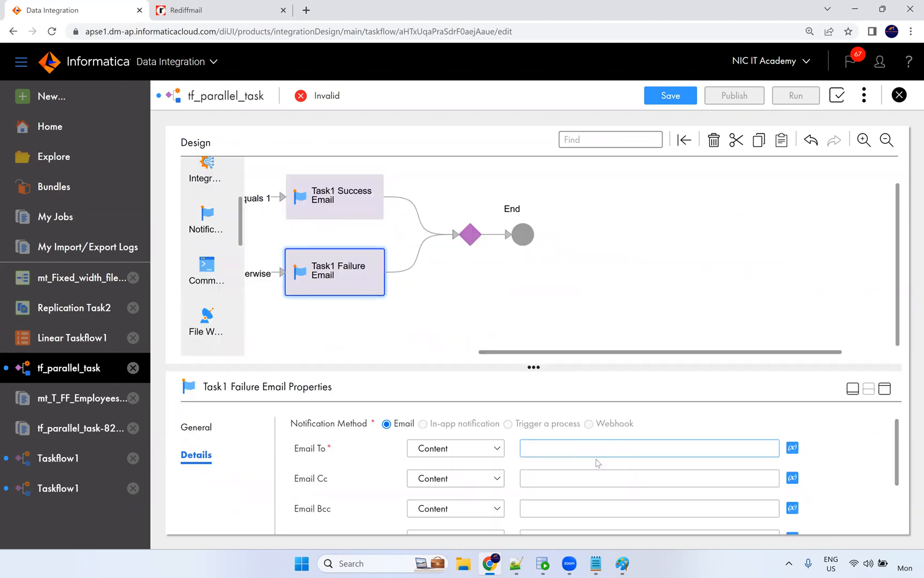
{"action": "scroll", "coordinate": [548, 464], "scroll_direction": "down", "scroll_amount": 3}
{"action": "left_click", "coordinate": [546, 463]}
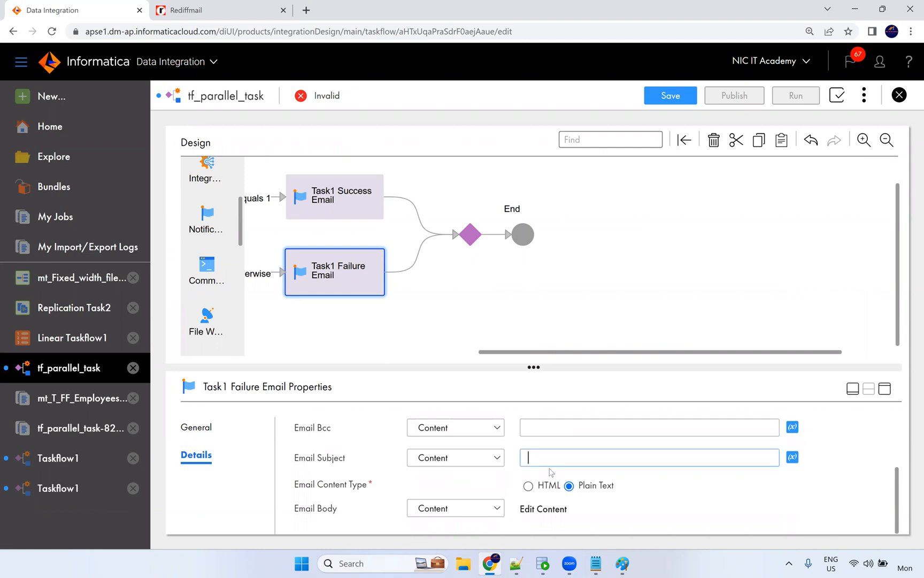
{"action": "key", "text": "ctrl+v"}
{"action": "double_click", "coordinate": [630, 458]}
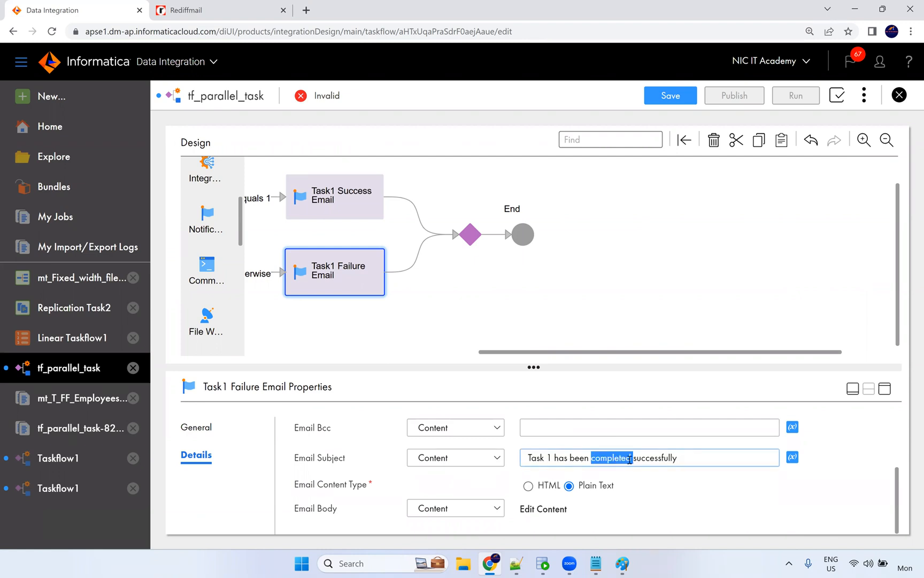
{"action": "left_click_drag", "start_coordinate": [677, 458], "coordinate": [553, 458]}
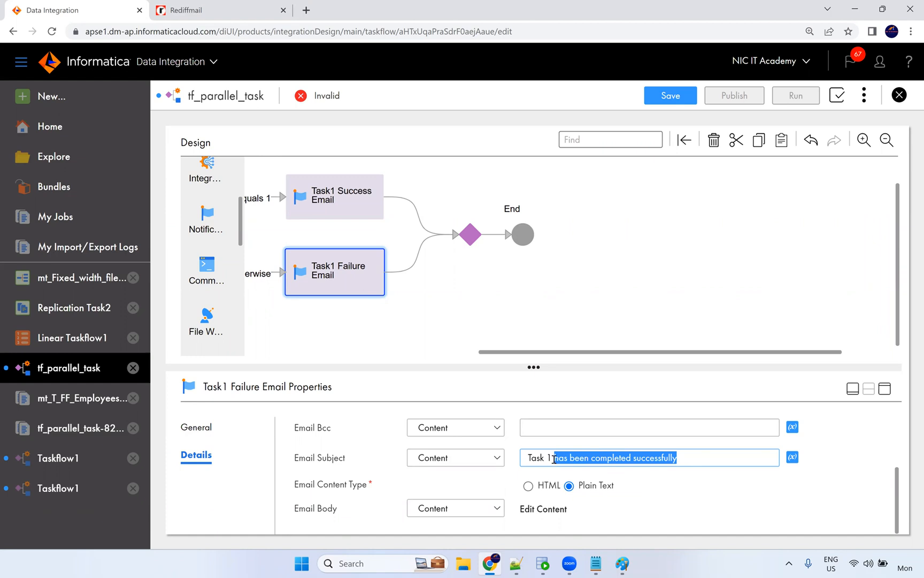
{"action": "key", "text": "BackSpace"}
{"action": "type", "text": "is failed"}
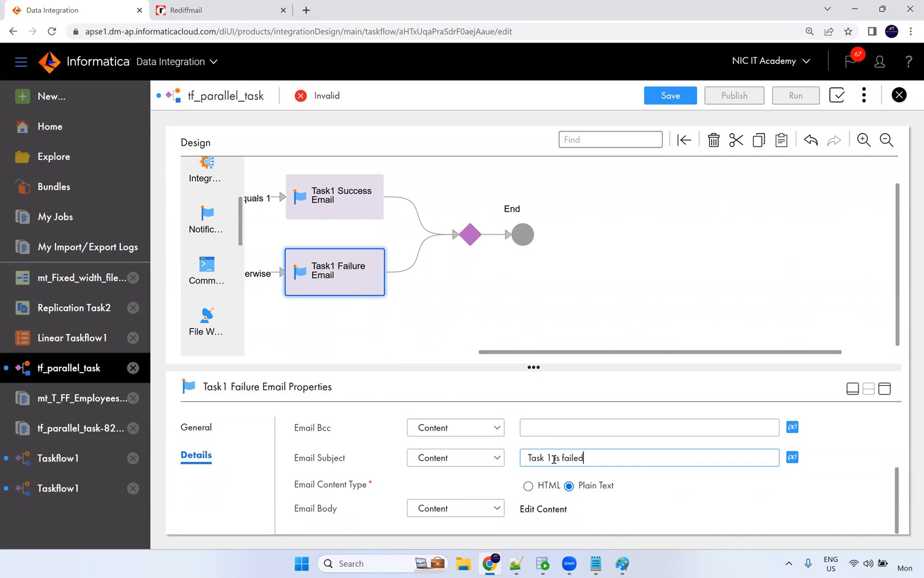
{"action": "type", "text": " please check"}
{"action": "left_click", "coordinate": [536, 488]}
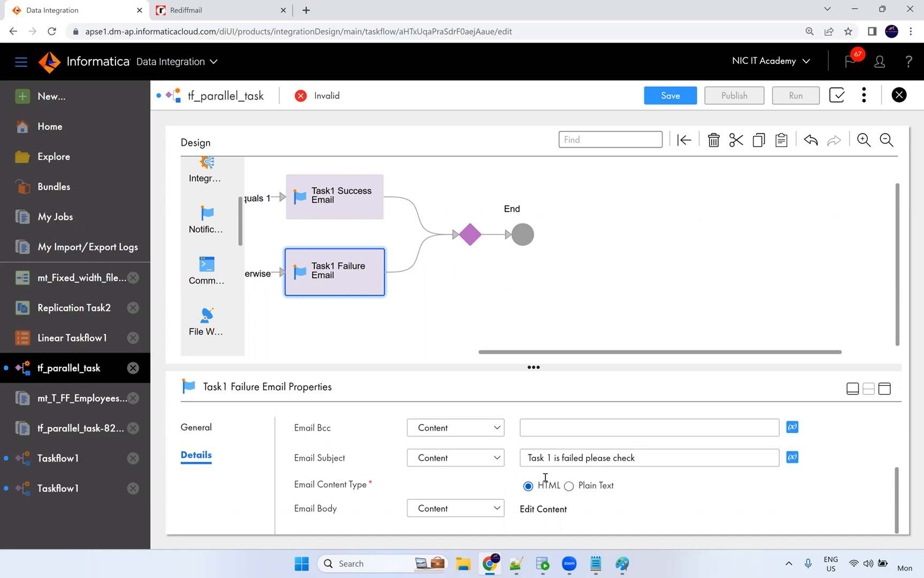
Enter the recipient's e-mail address in Task1 Failure Email's Email To field.
{"action": "scroll", "coordinate": [545, 477], "scroll_direction": "up", "scroll_amount": 3}
{"action": "left_click", "coordinate": [545, 454]}
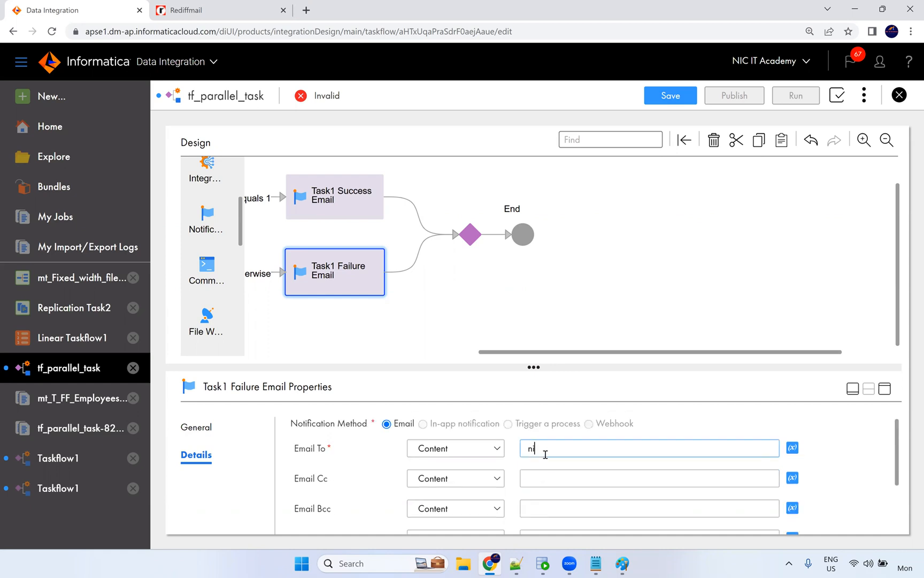
{"action": "key", "text": "Tab"}
{"action": "scroll", "coordinate": [546, 455], "scroll_direction": "down", "scroll_amount": 2}
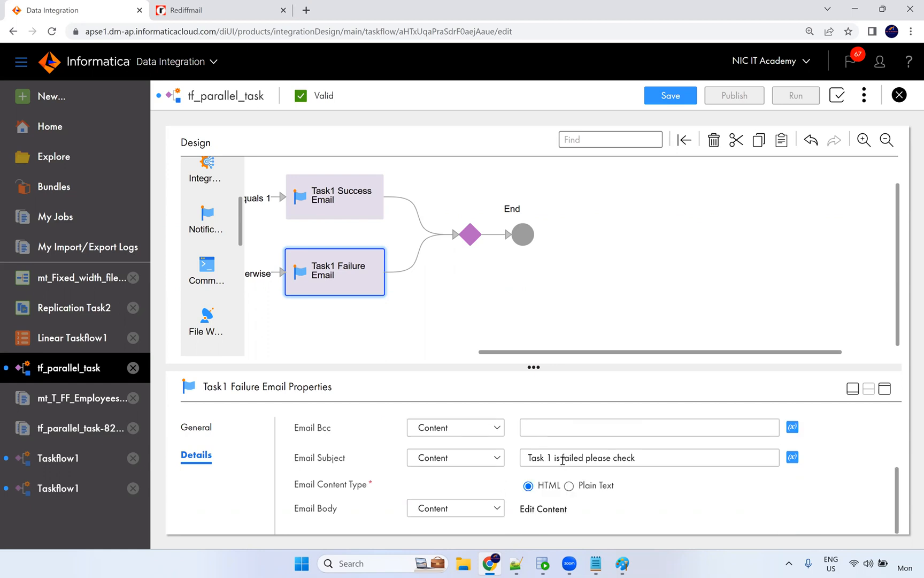
{"action": "left_click", "coordinate": [537, 511]}
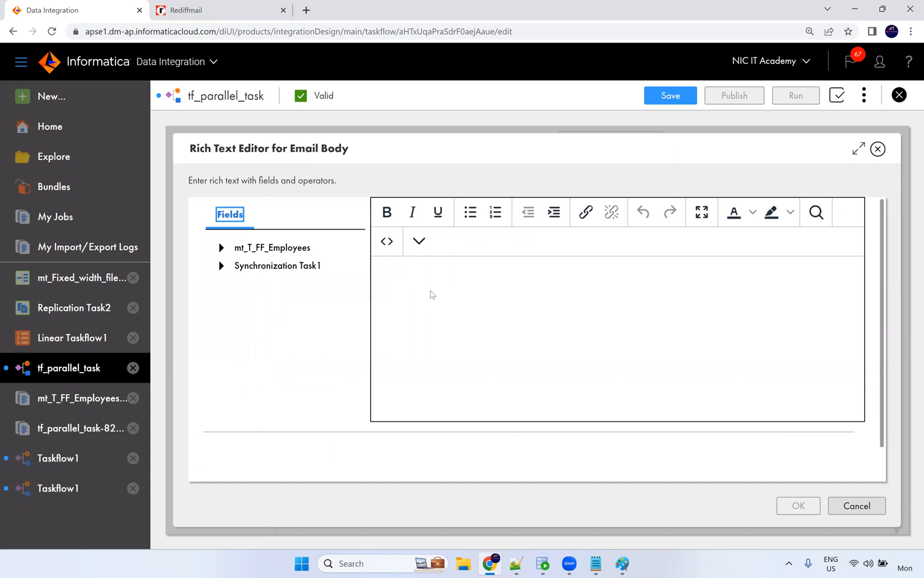
Write the body 'Hi Team, The taks is failed, please failed, Thanks, Support team' and confirm.
{"action": "type", "text": "Hi Team,"}
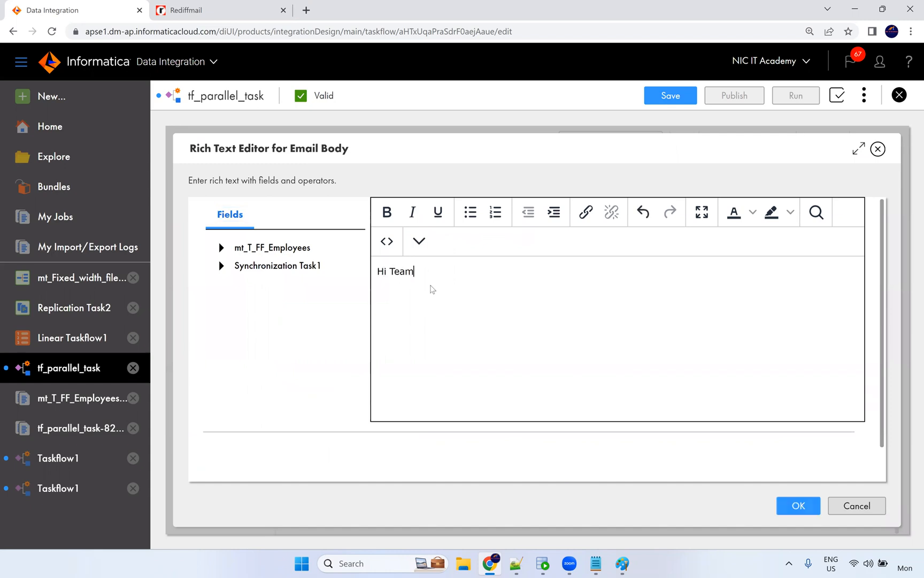
{"action": "key", "text": "Return"}
{"action": "key", "text": "Return"}
{"action": "type", "text": "The taks is failed, please failed  Thank"}
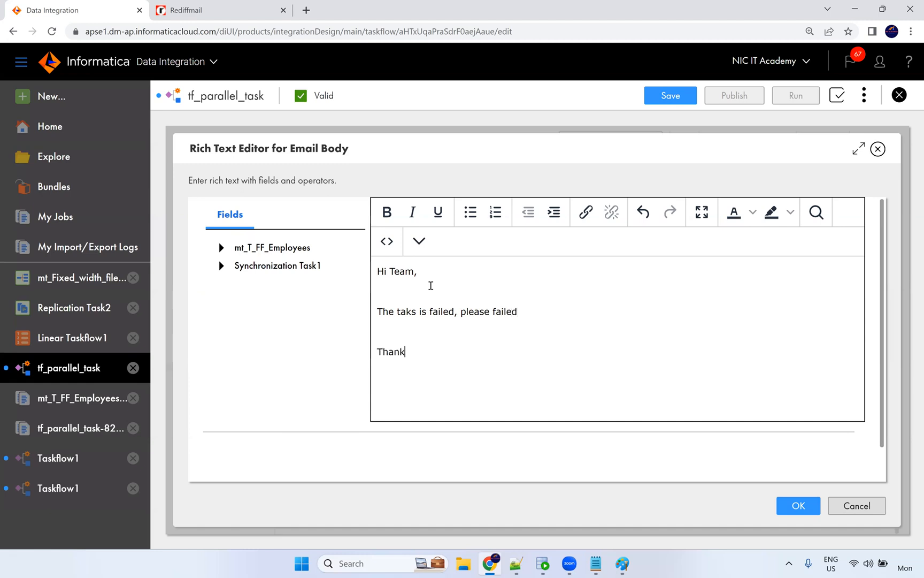
{"action": "type", "text": "s, Support team"}
{"action": "left_click", "coordinate": [802, 505]}
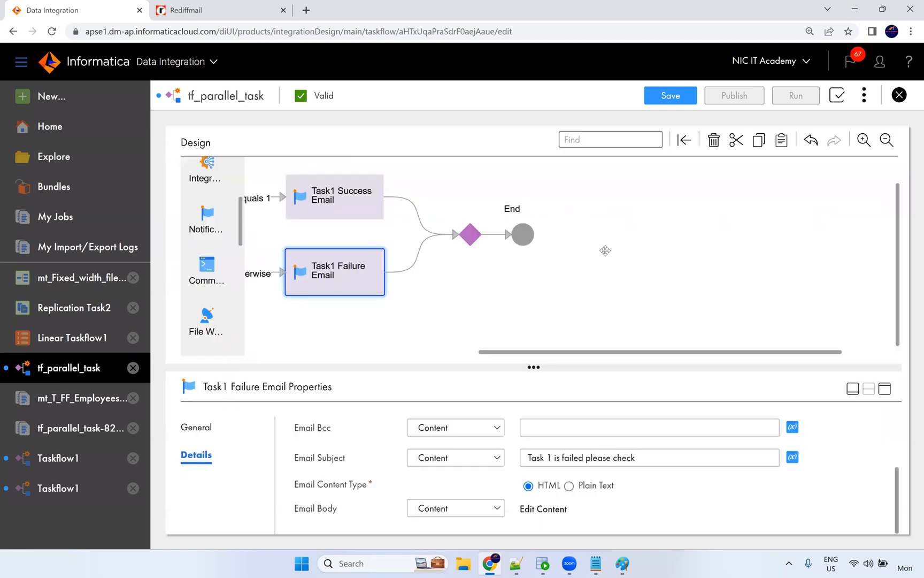
Try adding an Assignment step from the palette, then save tf_parallel_task.
{"action": "left_click_drag", "start_coordinate": [553, 353], "coordinate": [363, 353]}
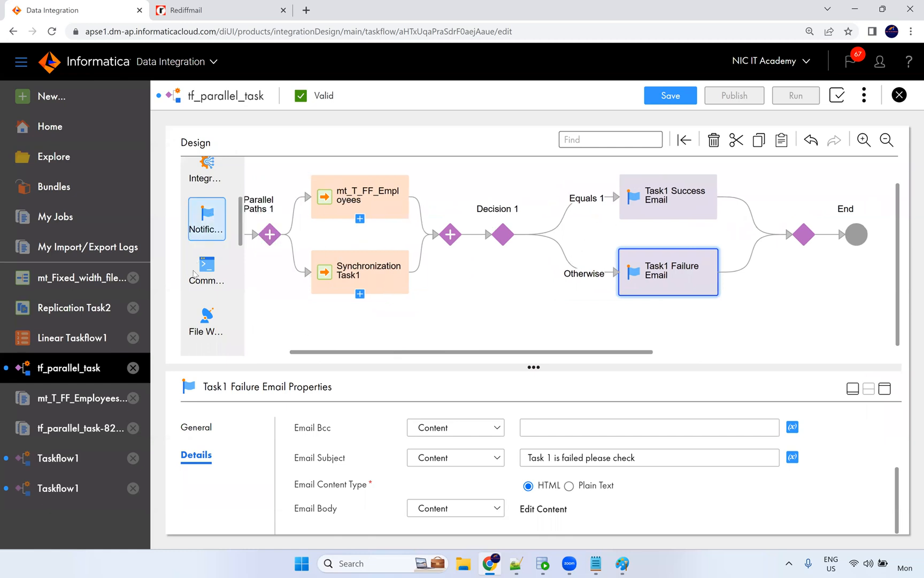
{"action": "scroll", "coordinate": [208, 240], "scroll_direction": "down", "scroll_amount": 2}
{"action": "scroll", "coordinate": [206, 257], "scroll_direction": "down", "scroll_amount": 2}
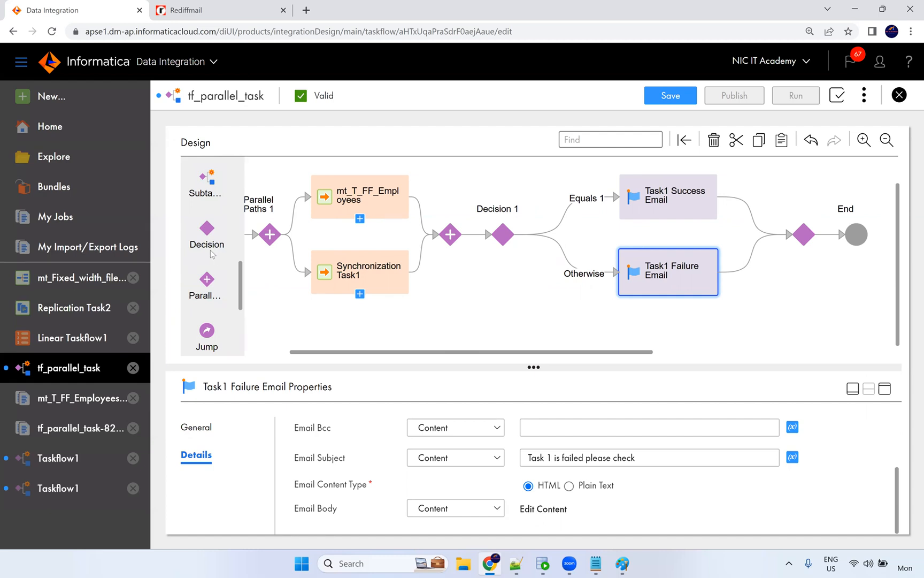
{"action": "scroll", "coordinate": [211, 265], "scroll_direction": "up", "scroll_amount": 2}
{"action": "scroll", "coordinate": [214, 212], "scroll_direction": "up", "scroll_amount": 1}
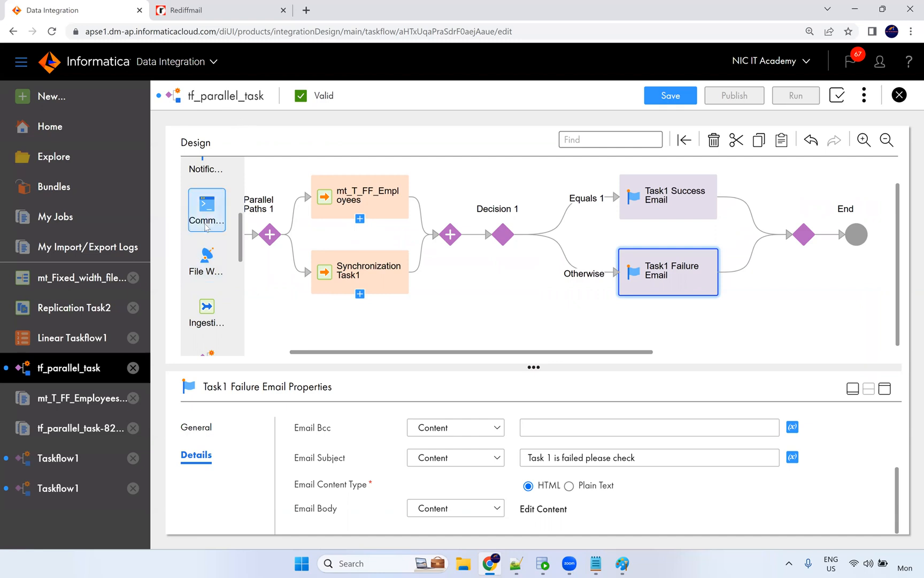
{"action": "scroll", "coordinate": [205, 270], "scroll_direction": "up", "scroll_amount": 1}
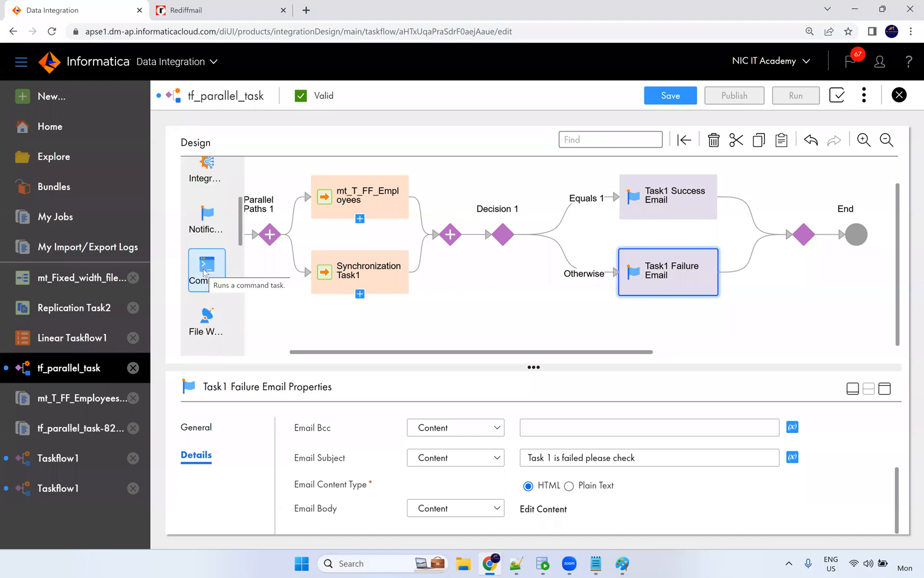
{"action": "scroll", "coordinate": [216, 243], "scroll_direction": "up", "scroll_amount": 1}
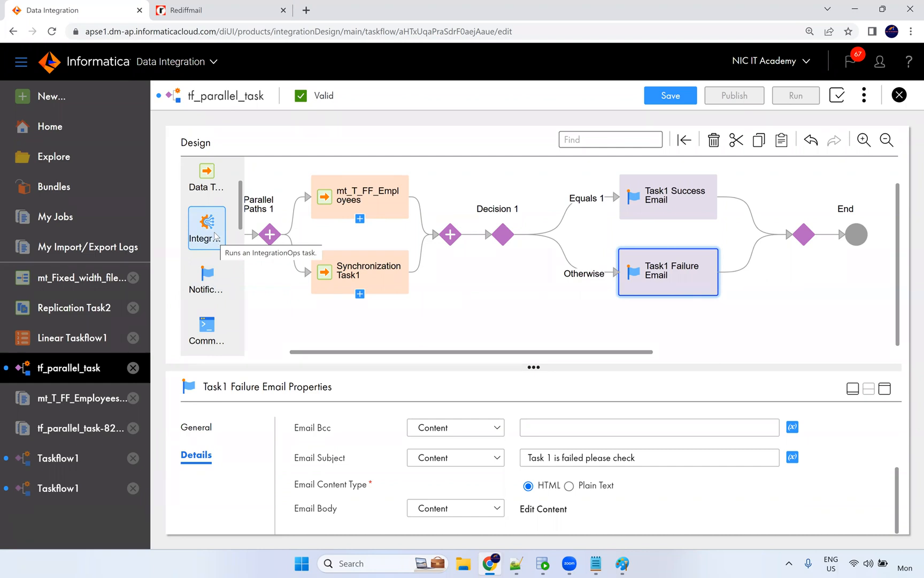
{"action": "scroll", "coordinate": [214, 240], "scroll_direction": "up", "scroll_amount": 1}
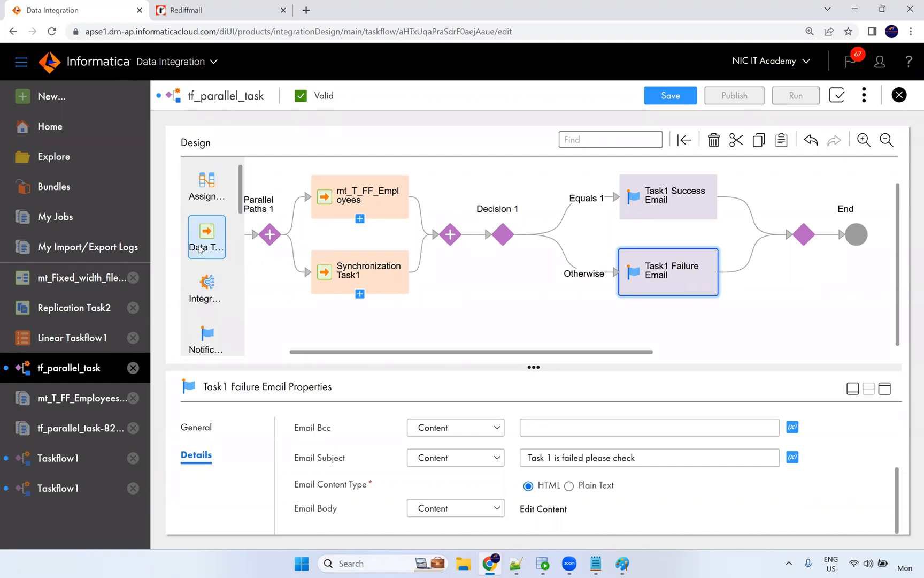
{"action": "left_click_drag", "start_coordinate": [199, 190], "coordinate": [281, 221]}
{"action": "left_click", "coordinate": [672, 102]}
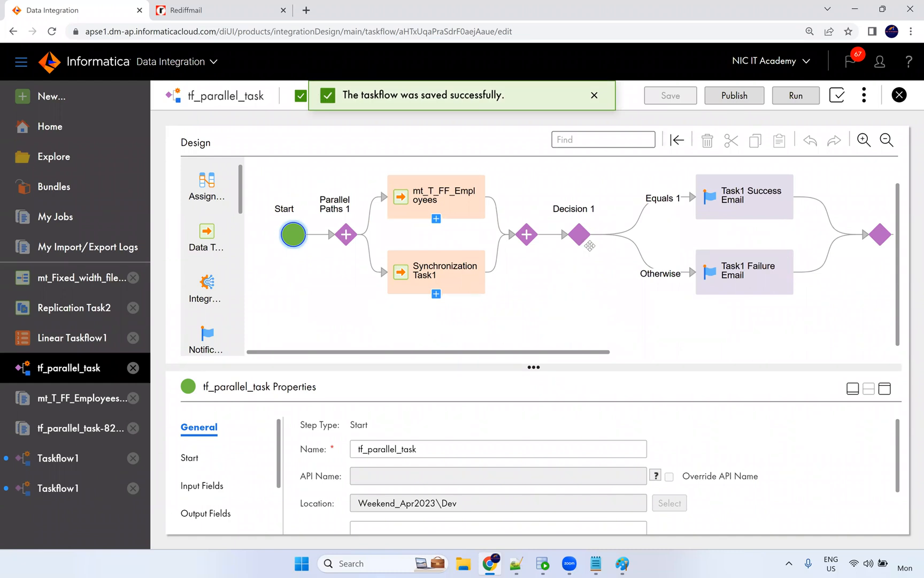
Run tf_parallel_task and refresh My Jobs to show the new run.
{"action": "left_click", "coordinate": [792, 98]}
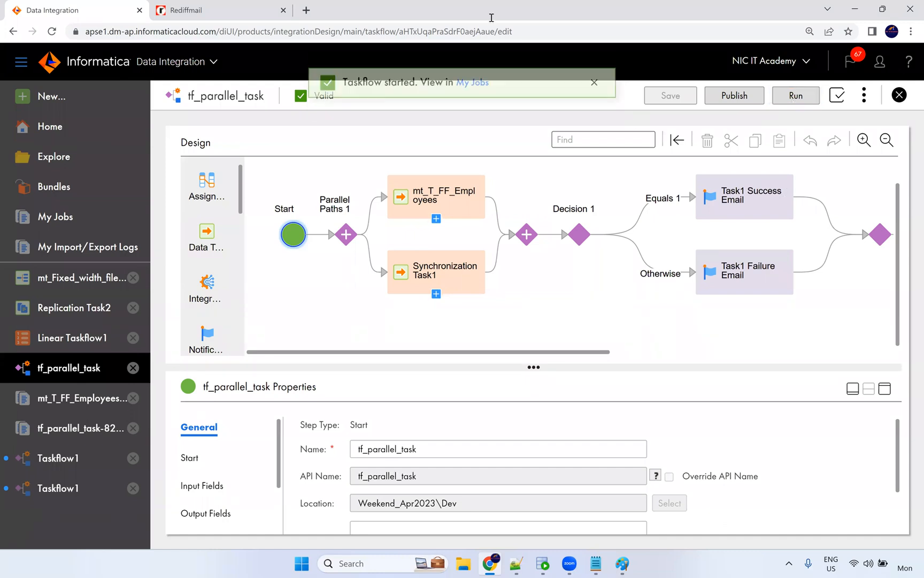
{"action": "left_click", "coordinate": [468, 100]}
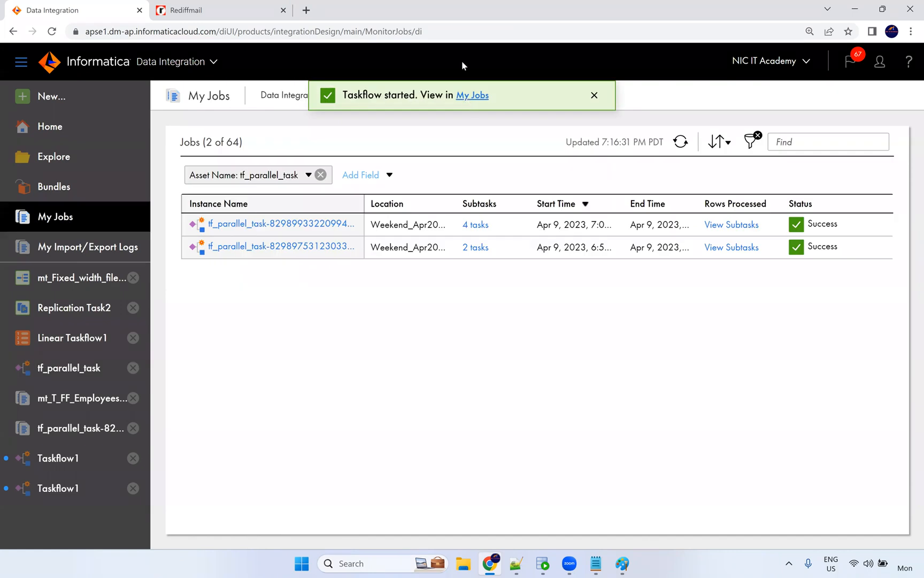
{"action": "left_click", "coordinate": [473, 96]}
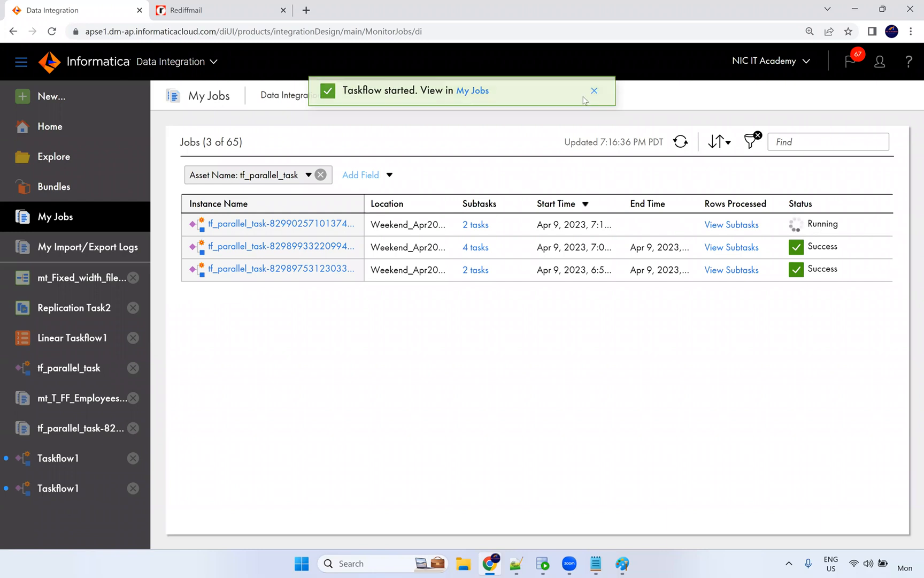
{"action": "left_click", "coordinate": [591, 96]}
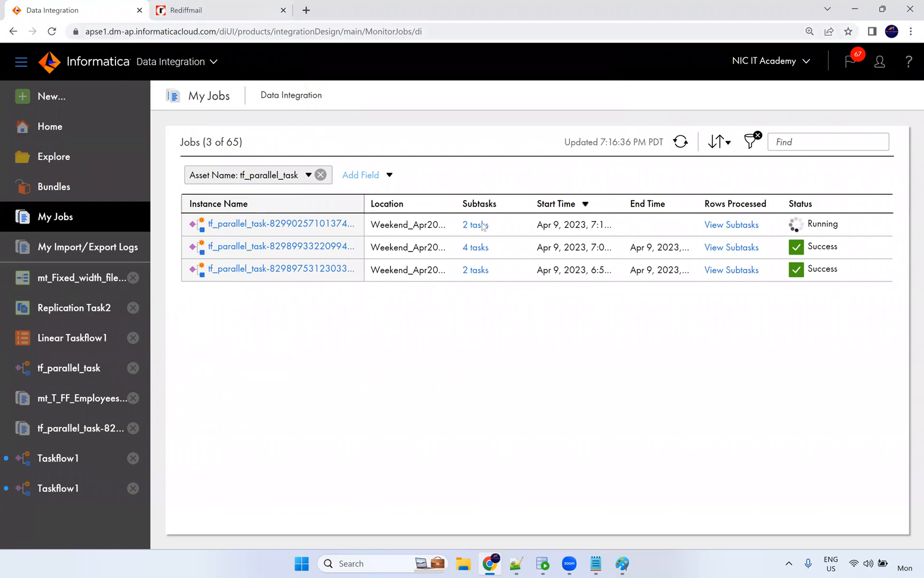
Check the run's subtasks, then open the running tf_parallel_task instance details.
{"action": "left_click", "coordinate": [482, 225]}
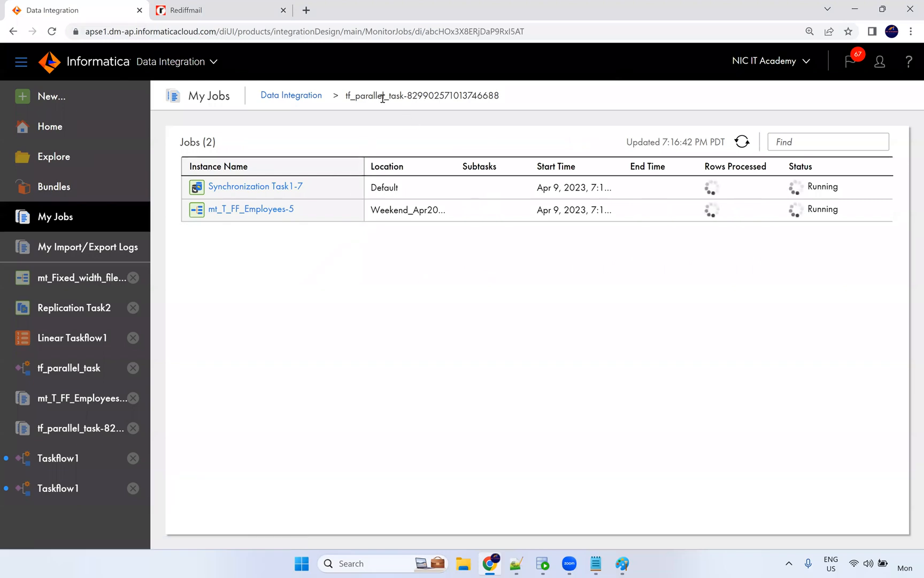
{"action": "left_click", "coordinate": [318, 97]}
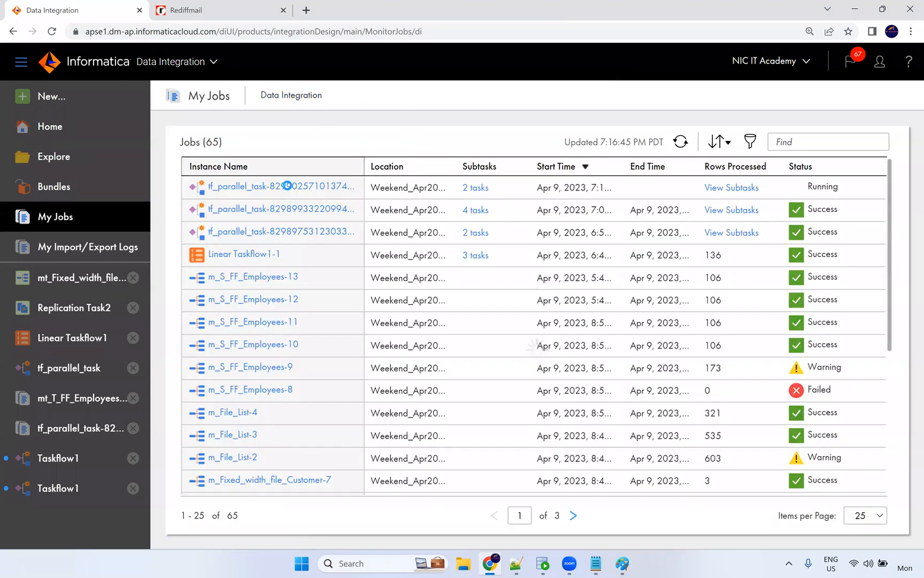
{"action": "left_click", "coordinate": [287, 185]}
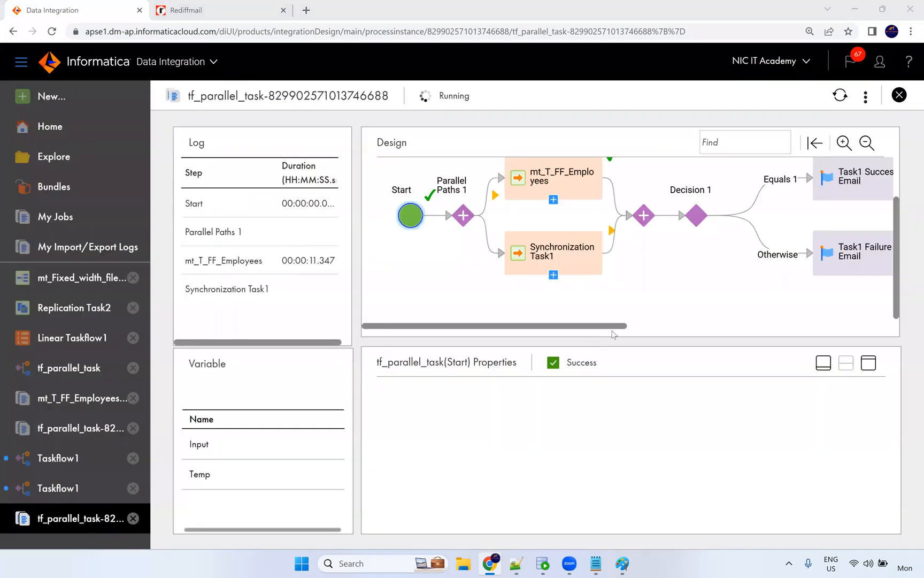
{"action": "left_click_drag", "start_coordinate": [612, 328], "coordinate": [640, 327]}
Switch to the Rediffmail tab and return to its inbox to look for the run's notification.
{"action": "left_click_drag", "start_coordinate": [895, 230], "coordinate": [893, 181]}
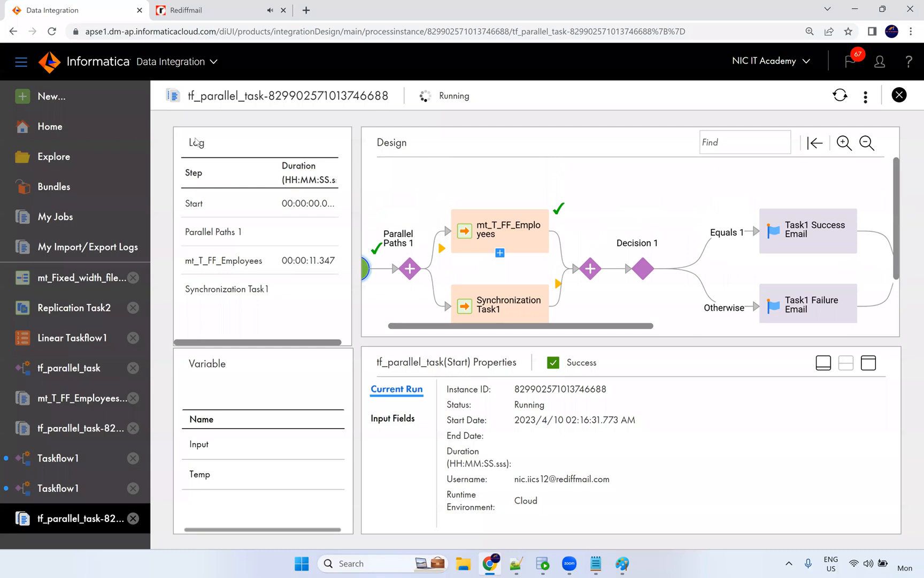
{"action": "left_click", "coordinate": [185, 10]}
{"action": "left_click", "coordinate": [165, 145]}
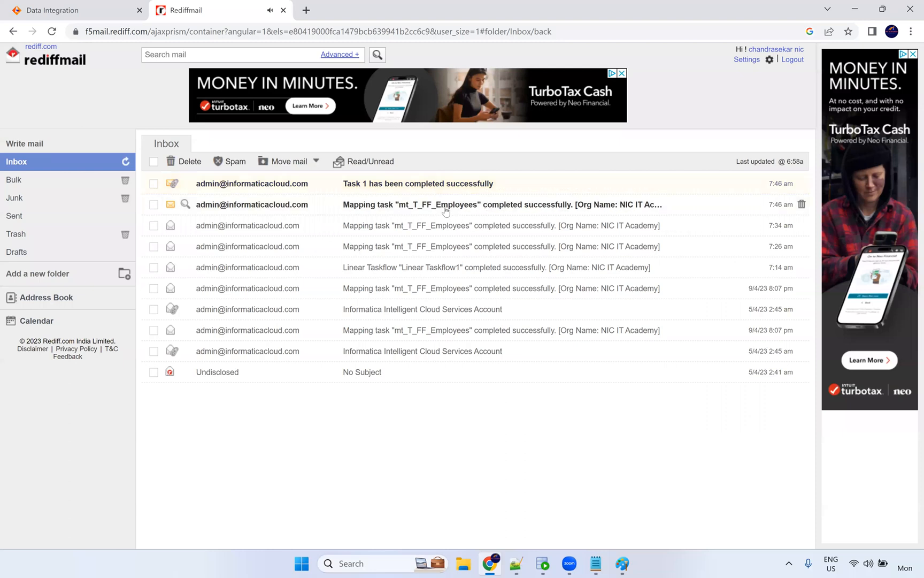
Open the 'Task 1 has been completed successfully' email and point out its 106 target success rows.
{"action": "left_click", "coordinate": [432, 184]}
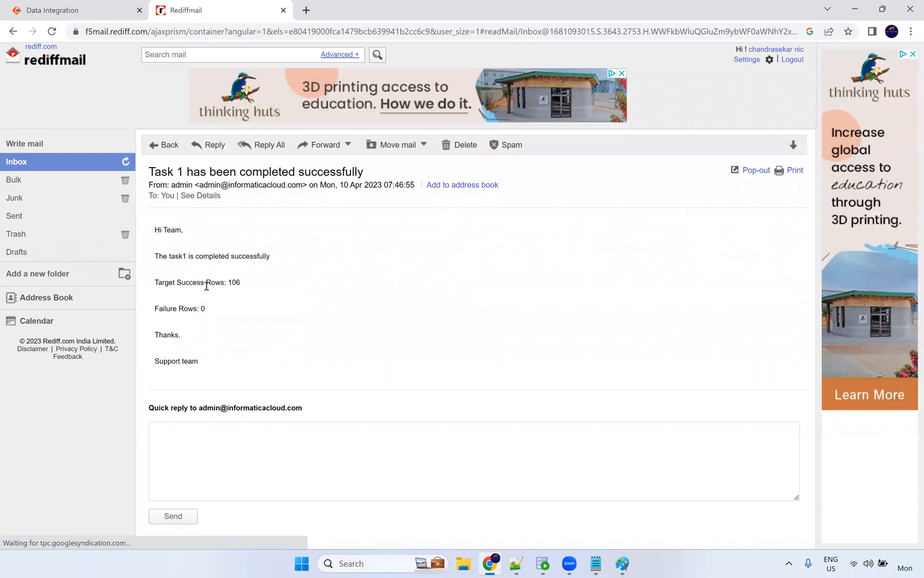
{"action": "double_click", "coordinate": [235, 282]}
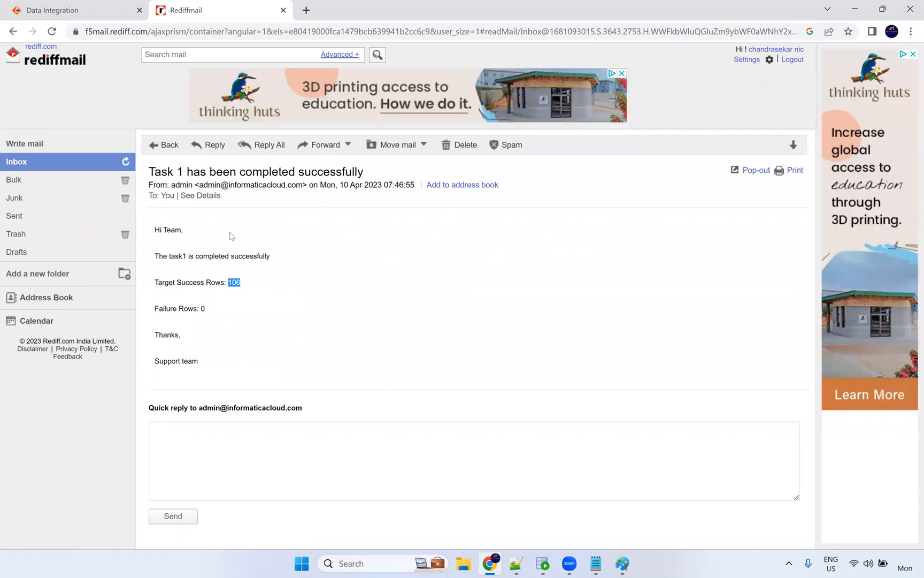
{"action": "left_click", "coordinate": [208, 316]}
Highlight the email's completion sentence and sign-off, then go back to the taskflow run monitor.
{"action": "left_click_drag", "start_coordinate": [202, 368], "coordinate": [155, 333]}
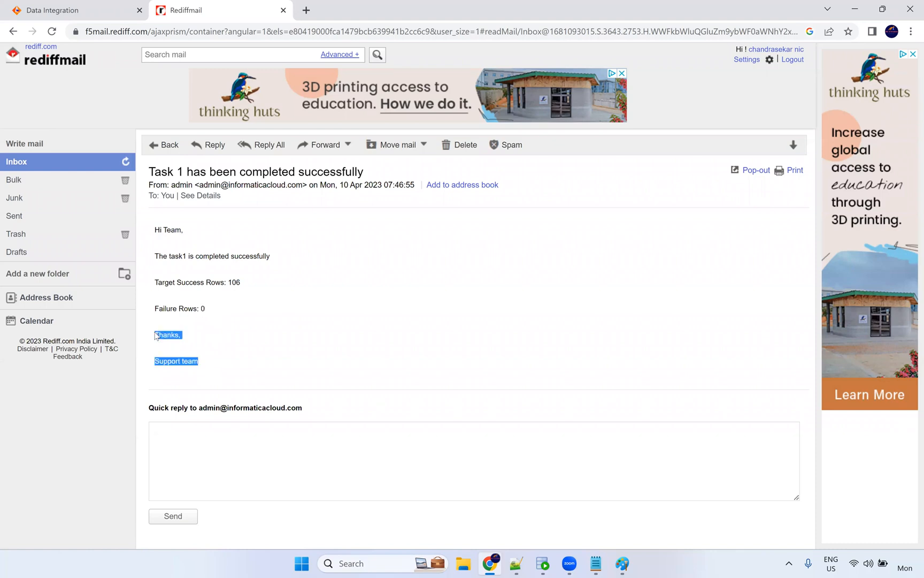
{"action": "left_click_drag", "start_coordinate": [159, 256], "coordinate": [267, 257]}
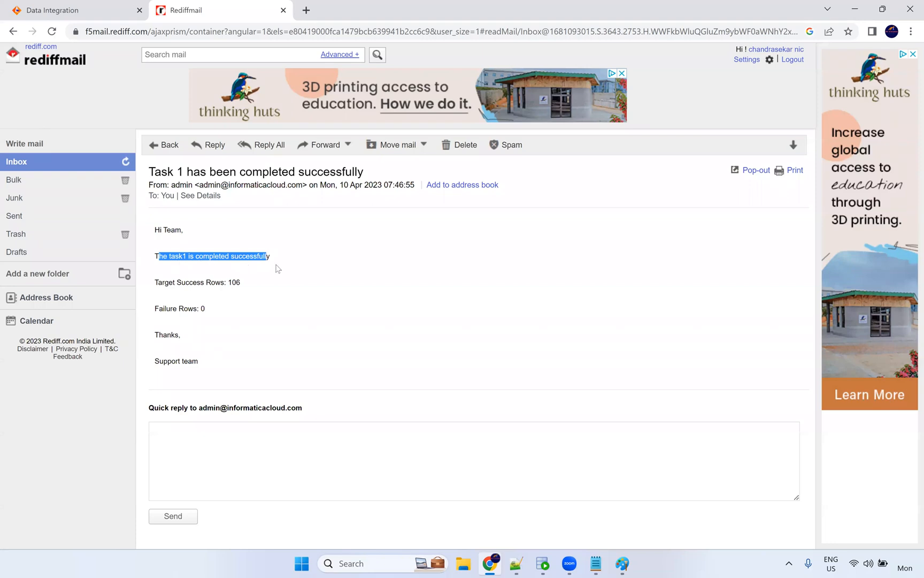
{"action": "left_click", "coordinate": [309, 273]}
{"action": "left_click", "coordinate": [170, 146]}
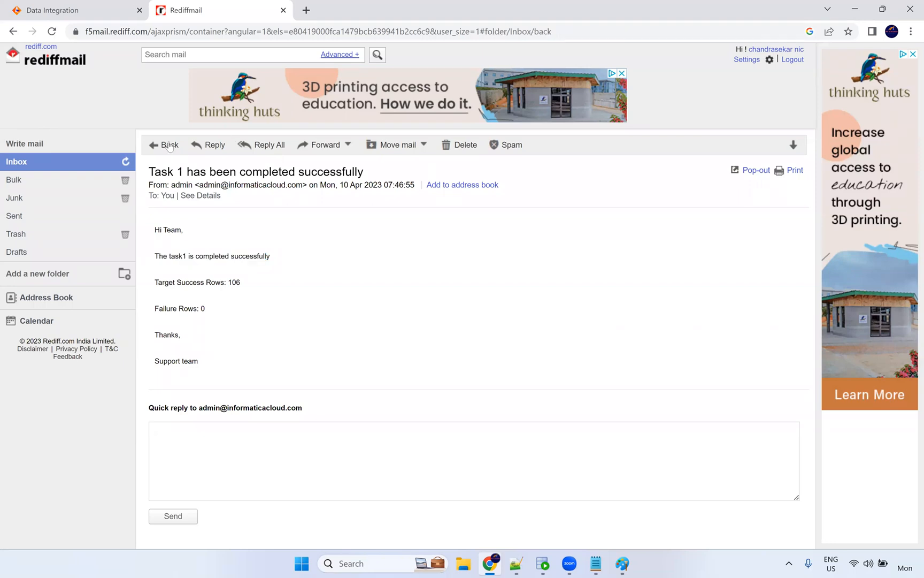
{"action": "key", "text": "ctrl+Tab"}
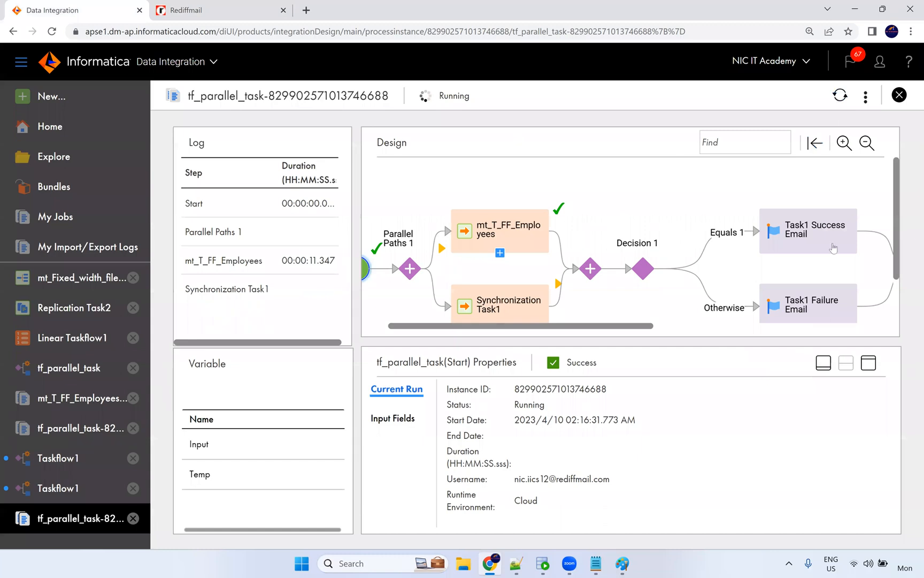
Collapse the properties panel and scroll the Design diagram to view the completed run.
{"action": "left_click", "coordinate": [826, 366]}
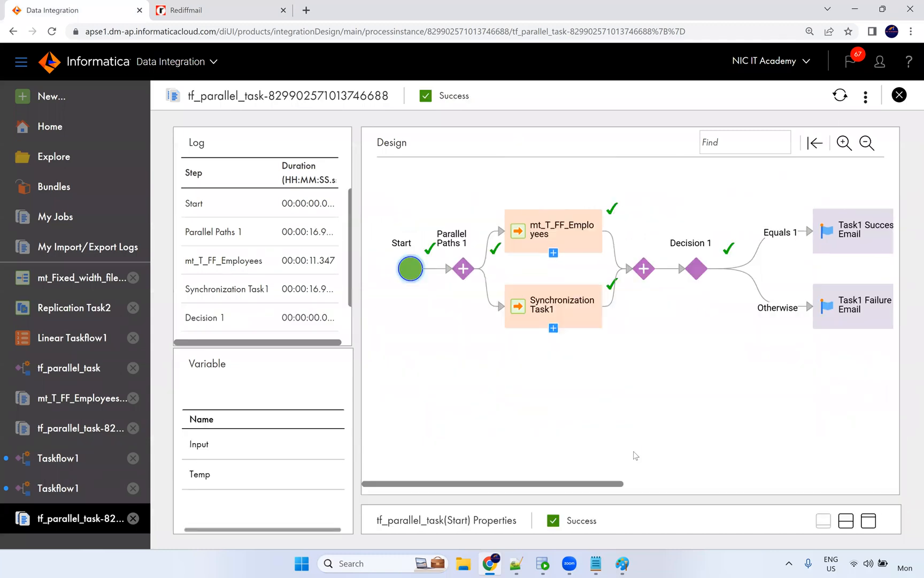
{"action": "left_click_drag", "start_coordinate": [598, 486], "coordinate": [614, 484]}
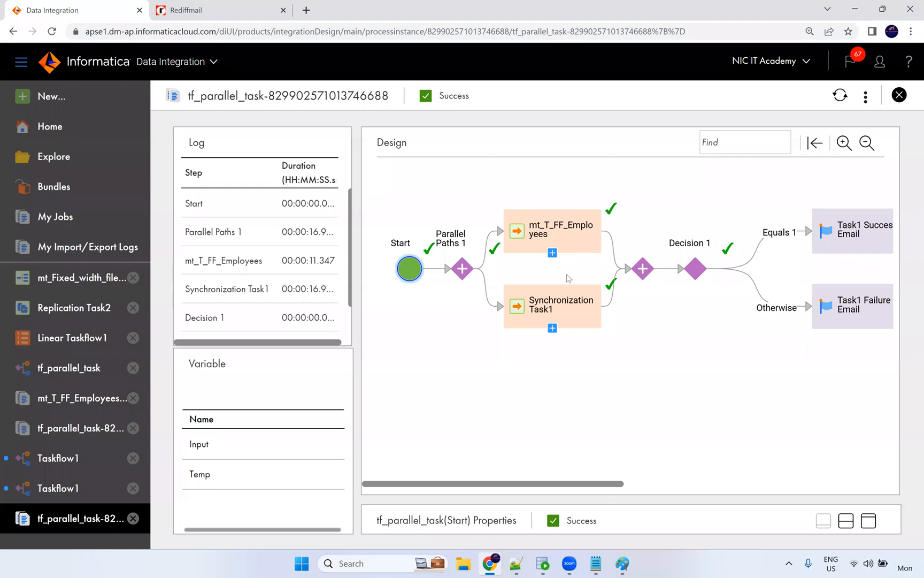
{"action": "scroll", "coordinate": [547, 267], "scroll_direction": "right", "scroll_amount": 1}
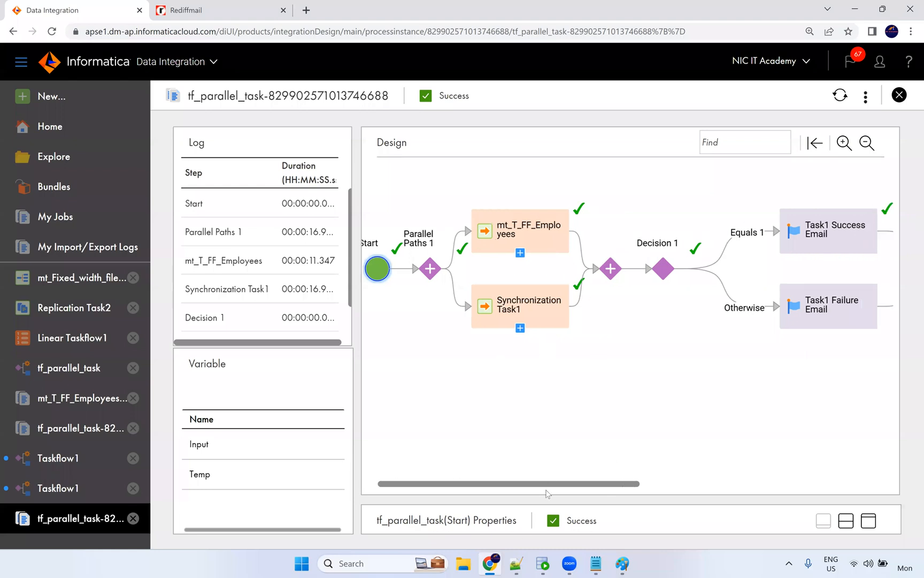
{"action": "left_click_drag", "start_coordinate": [600, 484], "coordinate": [676, 484]}
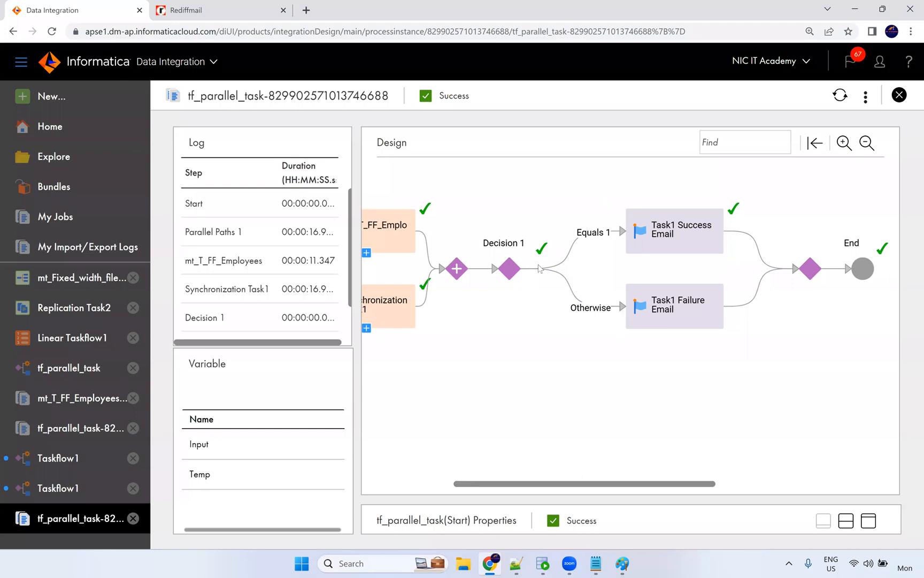
Inspect the run properties of Decision 1, Parallel Paths 1 and the mt_T_FF_Employees step.
{"action": "left_click", "coordinate": [511, 268]}
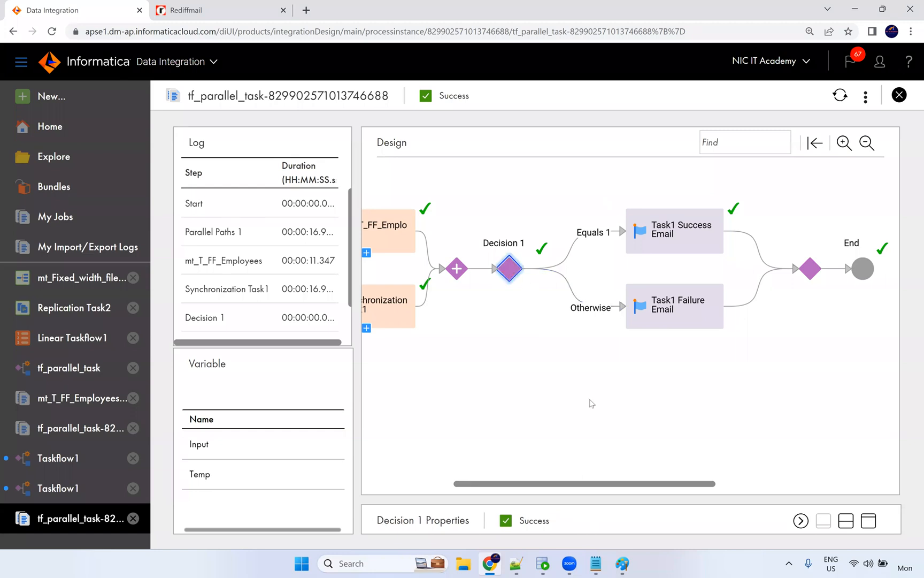
{"action": "left_click", "coordinate": [846, 520]}
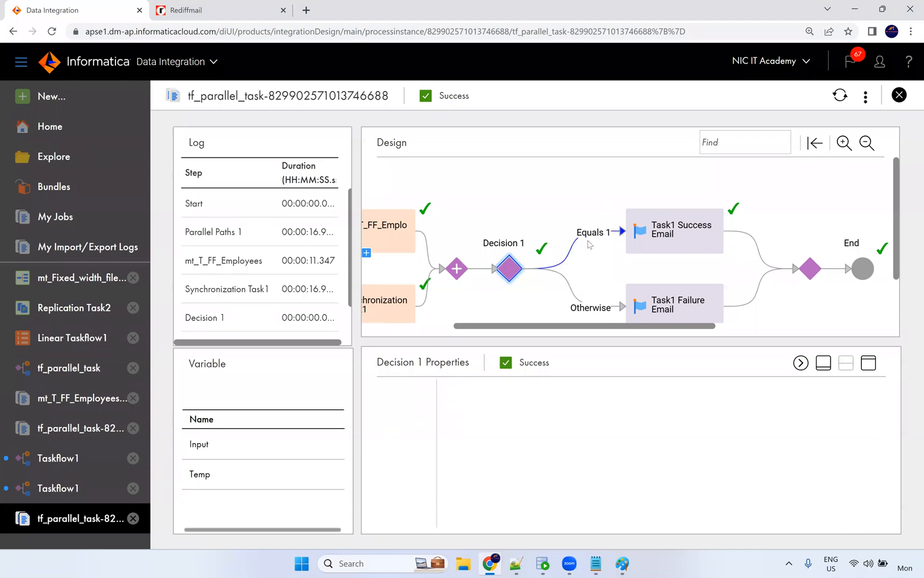
{"action": "left_click", "coordinate": [603, 234]}
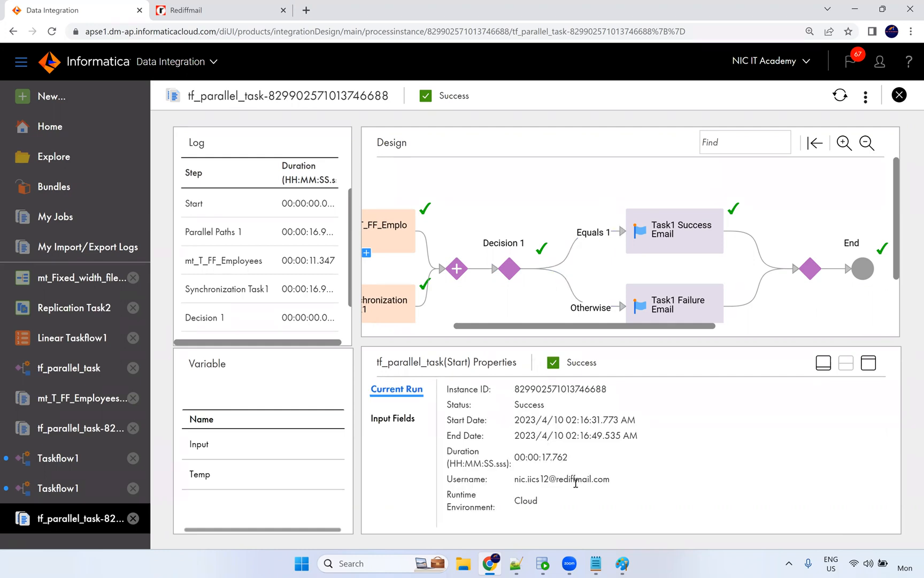
{"action": "left_click", "coordinate": [509, 265]}
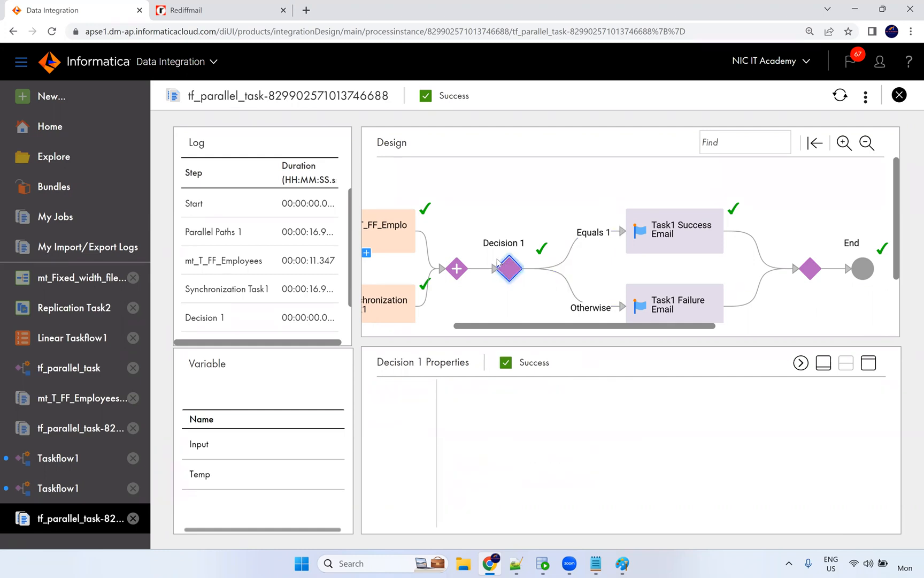
{"action": "left_click", "coordinate": [460, 273]}
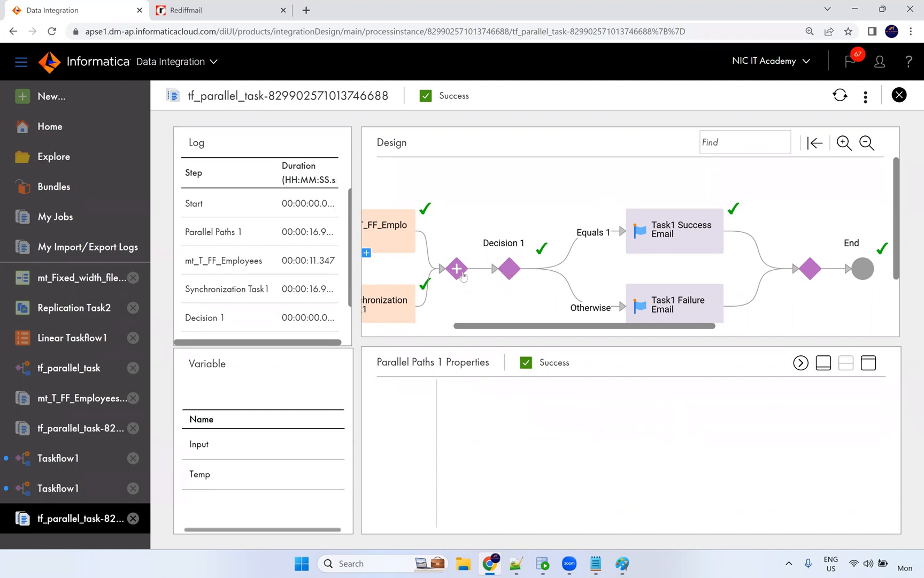
{"action": "left_click", "coordinate": [407, 247]}
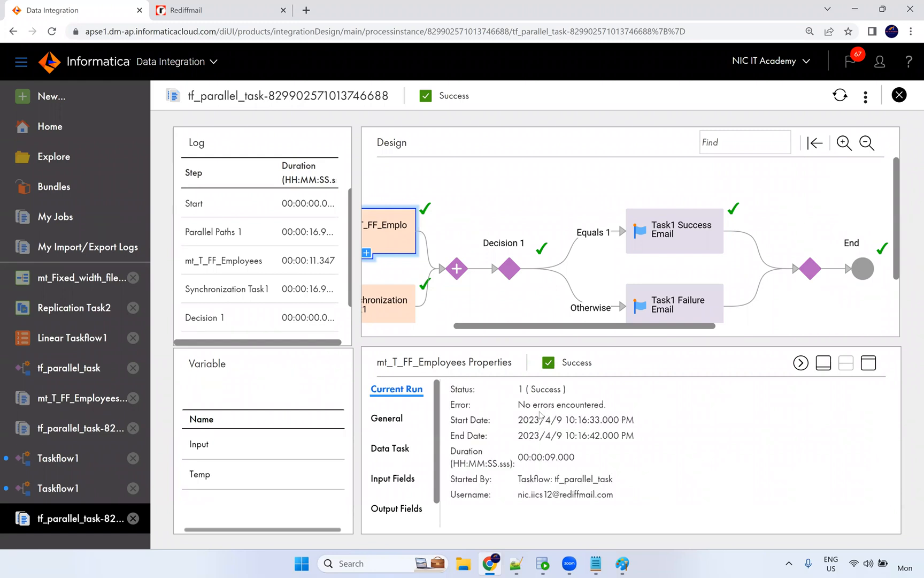
Point out the mt_T_FF_Employees status value '1 (Success)' in its run details.
{"action": "left_click_drag", "start_coordinate": [519, 386], "coordinate": [523, 387]}
{"action": "left_click", "coordinate": [544, 394]}
{"action": "left_click_drag", "start_coordinate": [520, 390], "coordinate": [528, 401]}
{"action": "left_click", "coordinate": [543, 393]}
{"action": "double_click", "coordinate": [540, 391]}
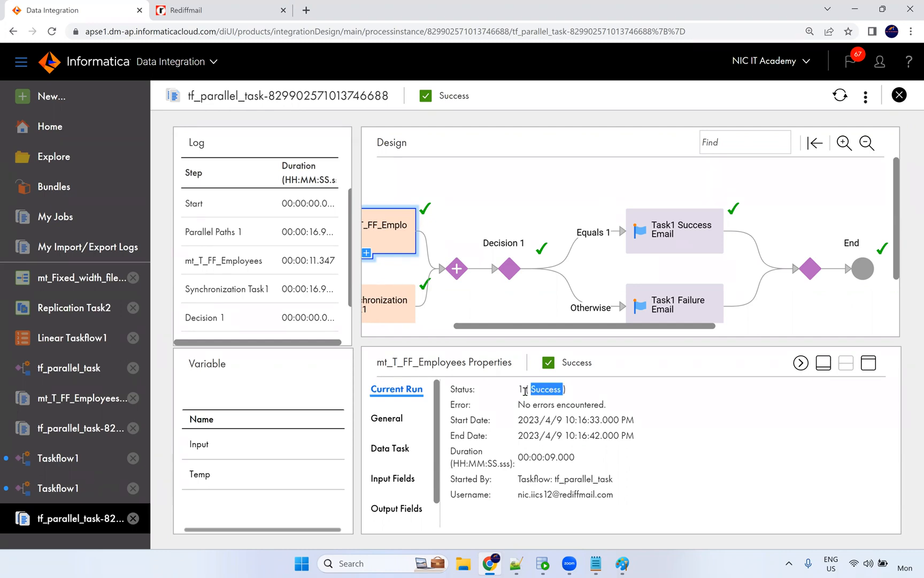
{"action": "double_click", "coordinate": [522, 389]}
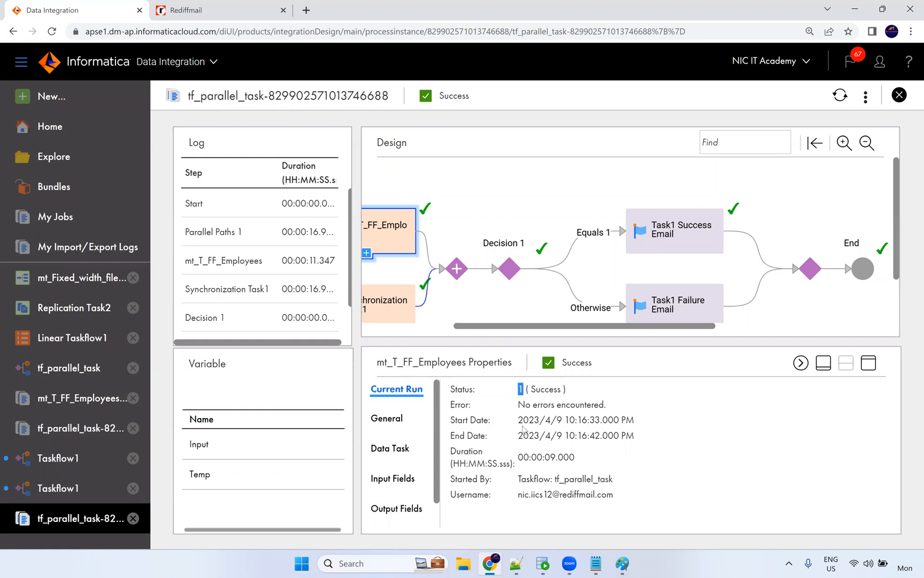
{"action": "double_click", "coordinate": [551, 391]}
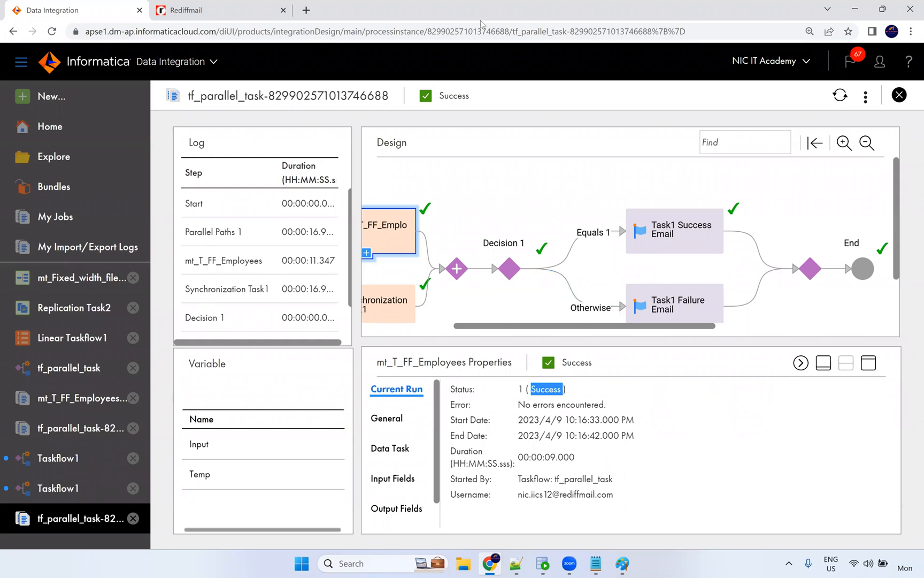
View the Start step's Current Run details, then open Linear Taskflow1.
{"action": "left_click", "coordinate": [481, 21]}
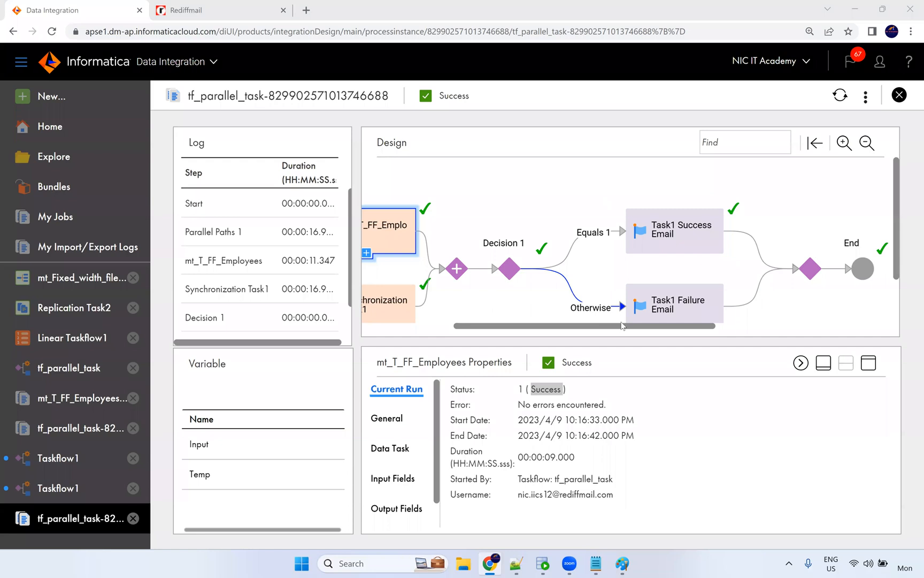
{"action": "left_click", "coordinate": [521, 273]}
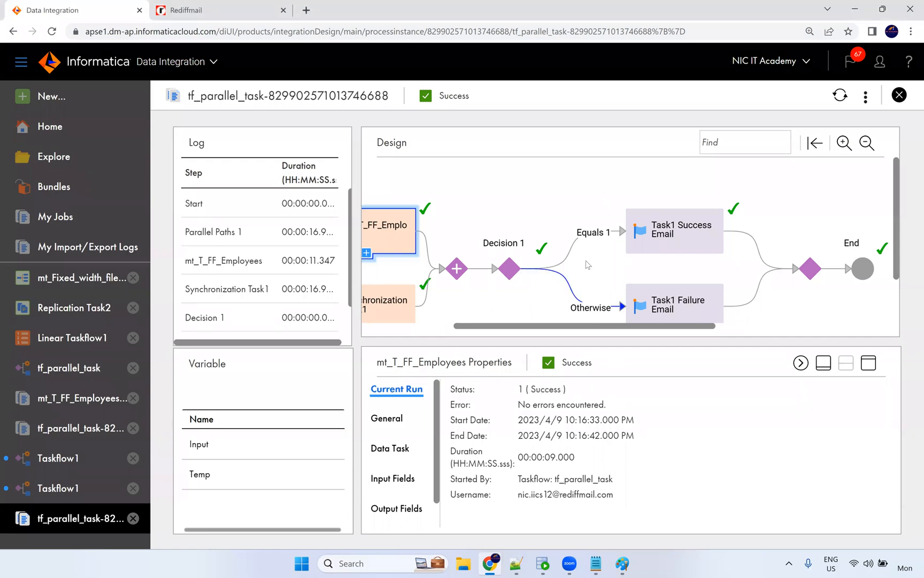
{"action": "left_click_drag", "start_coordinate": [449, 327], "coordinate": [522, 327]}
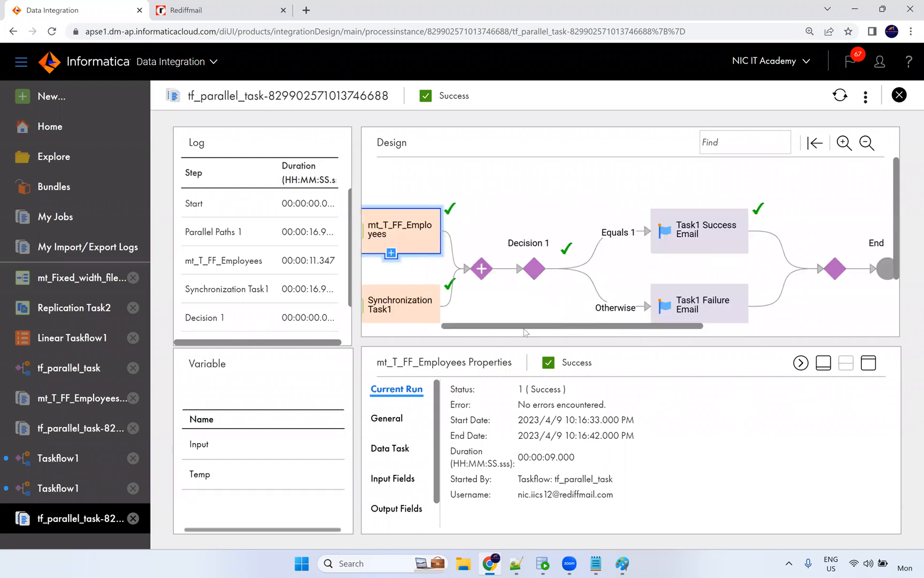
{"action": "left_click", "coordinate": [603, 218]}
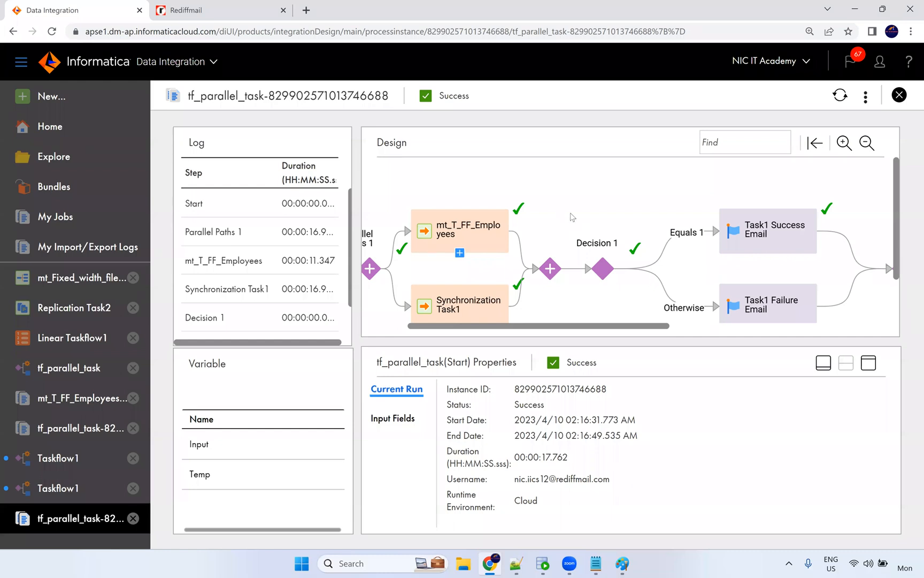
{"action": "left_click", "coordinate": [89, 342]}
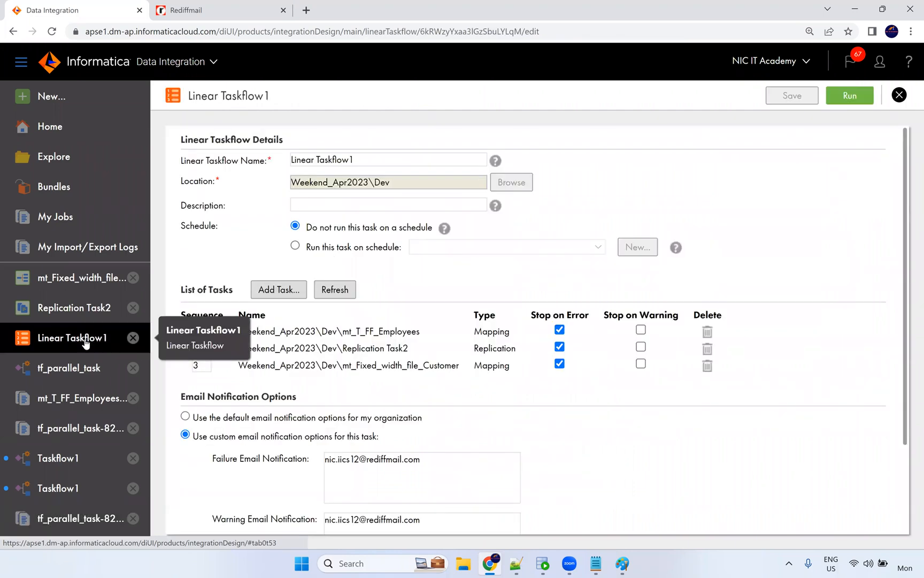
Create a new taskflow from the Sequential Tasks with Decision template.
{"action": "left_click", "coordinate": [104, 108]}
{"action": "left_click", "coordinate": [193, 269]}
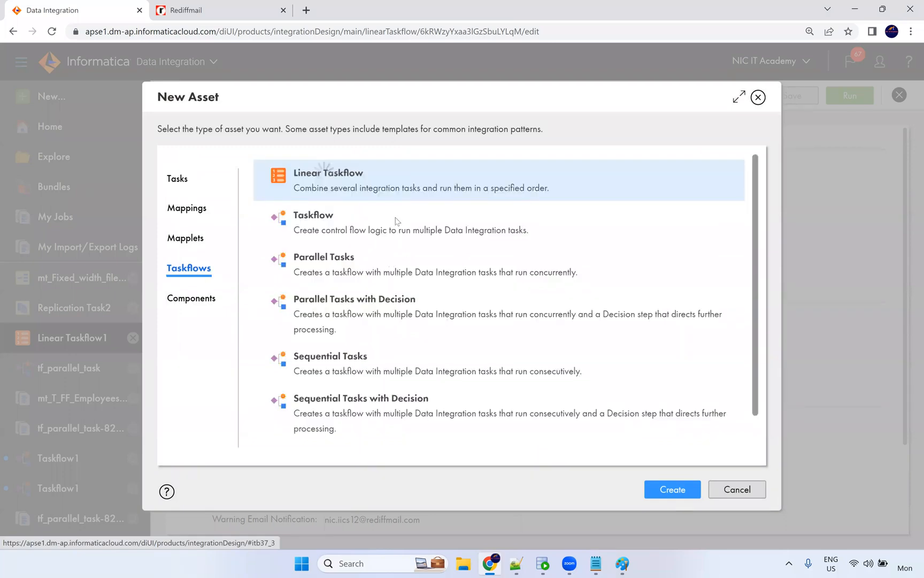
{"action": "left_click_drag", "start_coordinate": [366, 173], "coordinate": [312, 173]}
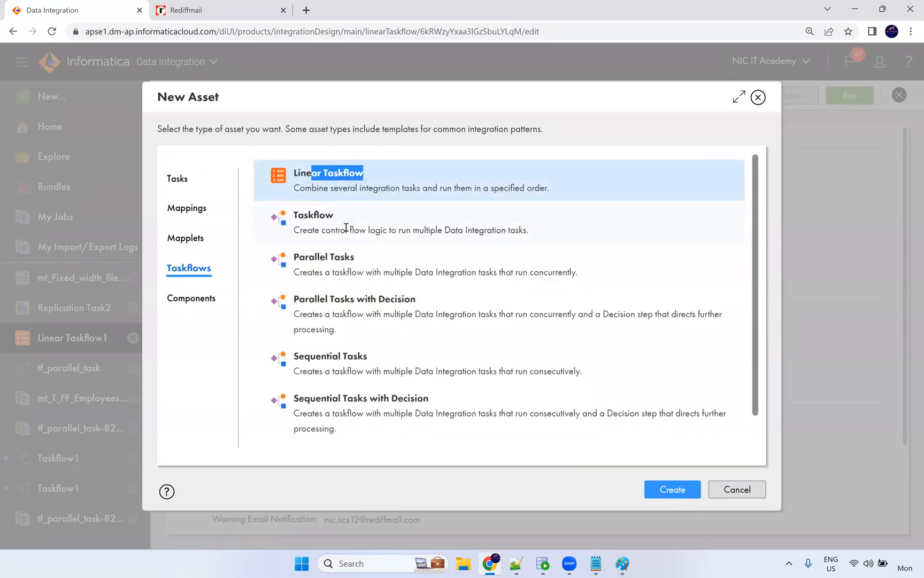
{"action": "left_click_drag", "start_coordinate": [355, 257], "coordinate": [304, 256]}
{"action": "left_click_drag", "start_coordinate": [419, 300], "coordinate": [299, 299]}
{"action": "left_click_drag", "start_coordinate": [296, 356], "coordinate": [507, 370]}
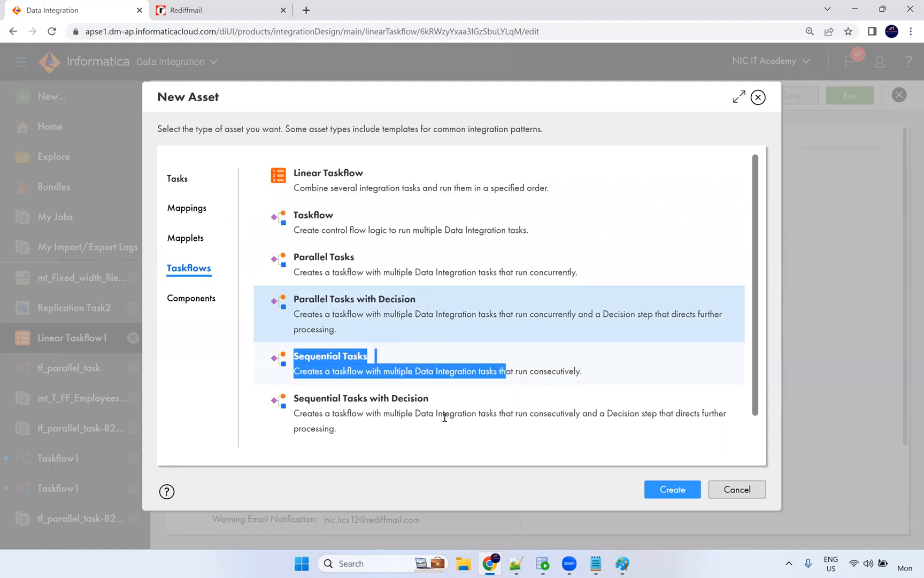
{"action": "triple_click", "coordinate": [288, 401]}
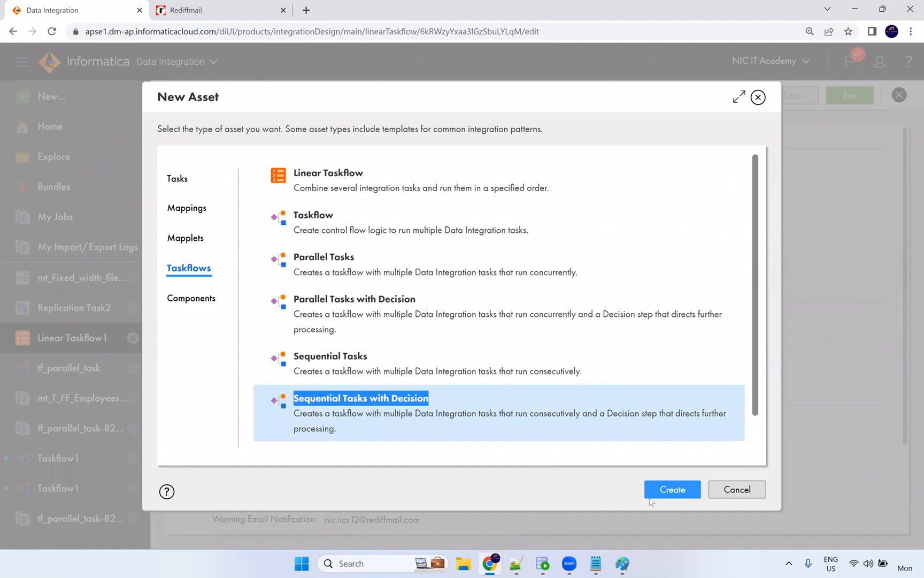
{"action": "left_click", "coordinate": [678, 490]}
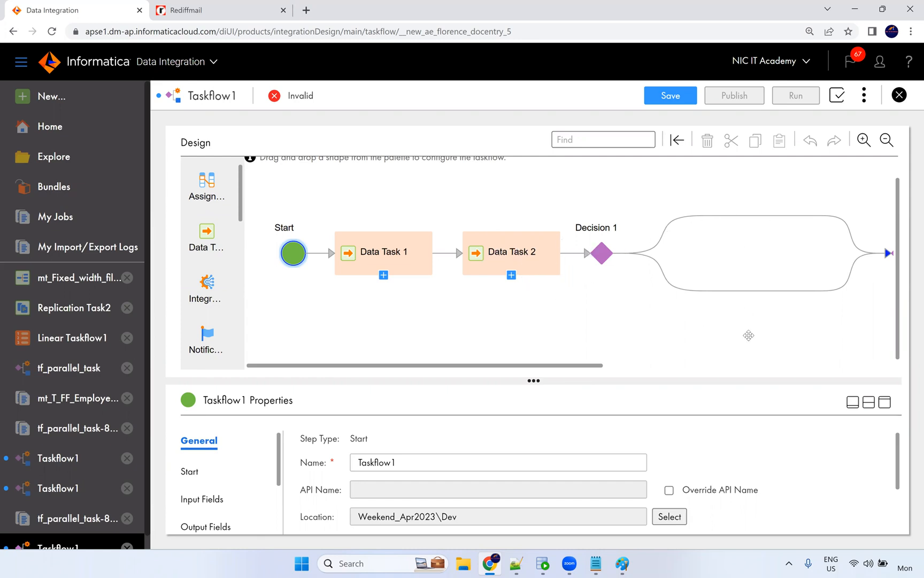
Close the new Taskflow1 and discard its unsaved changes.
{"action": "left_click_drag", "start_coordinate": [576, 366], "coordinate": [540, 366]}
{"action": "left_click", "coordinate": [899, 95]}
{"action": "left_click", "coordinate": [510, 329]}
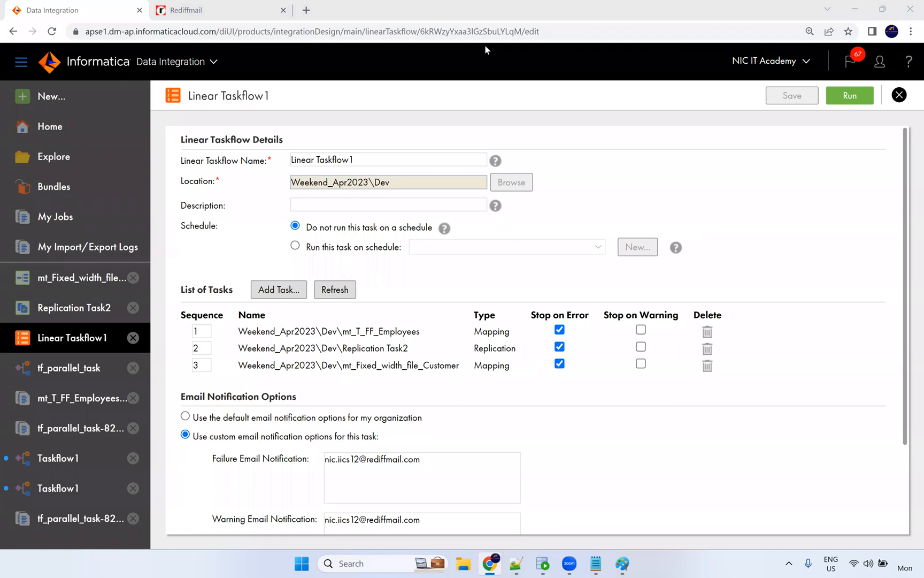
Step through the other Taskflow1 tabs and bring up tf_parallel_task in the designer.
{"action": "left_click", "coordinate": [62, 488]}
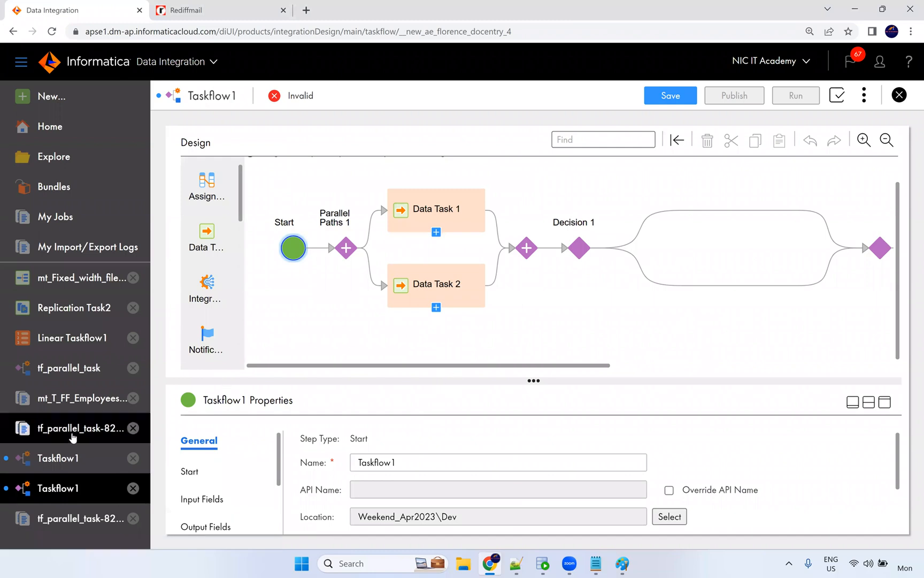
{"action": "left_click", "coordinate": [57, 457]}
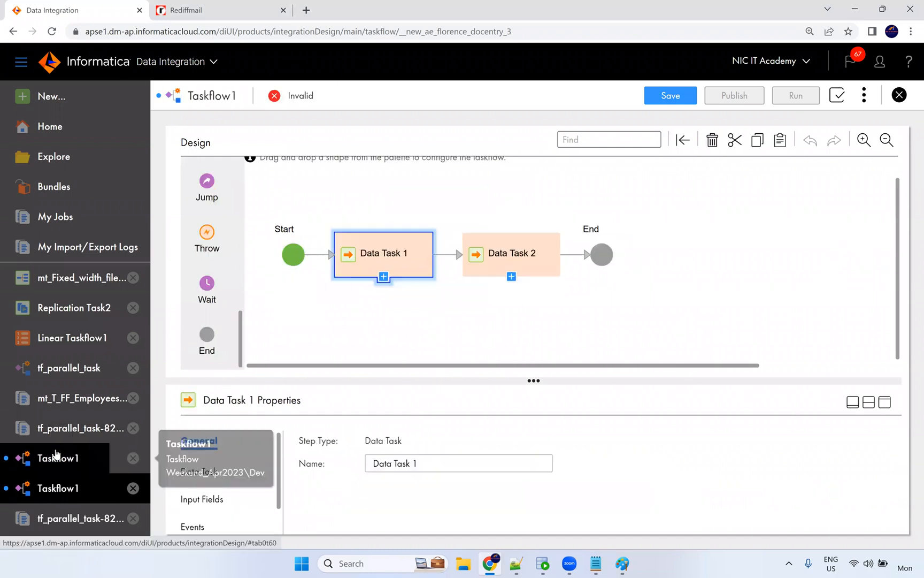
{"action": "left_click", "coordinate": [73, 371]}
{"action": "left_click_drag", "start_coordinate": [583, 353], "coordinate": [613, 353]}
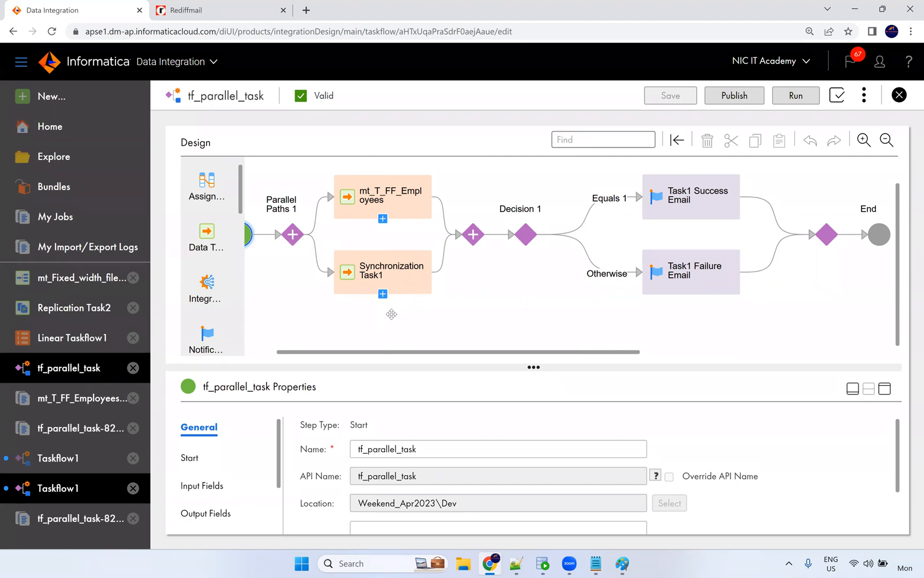
Add Path 2 with condition Equals 2 to Decision 1, and insert an Assignment step before it.
{"action": "left_click", "coordinate": [525, 238]}
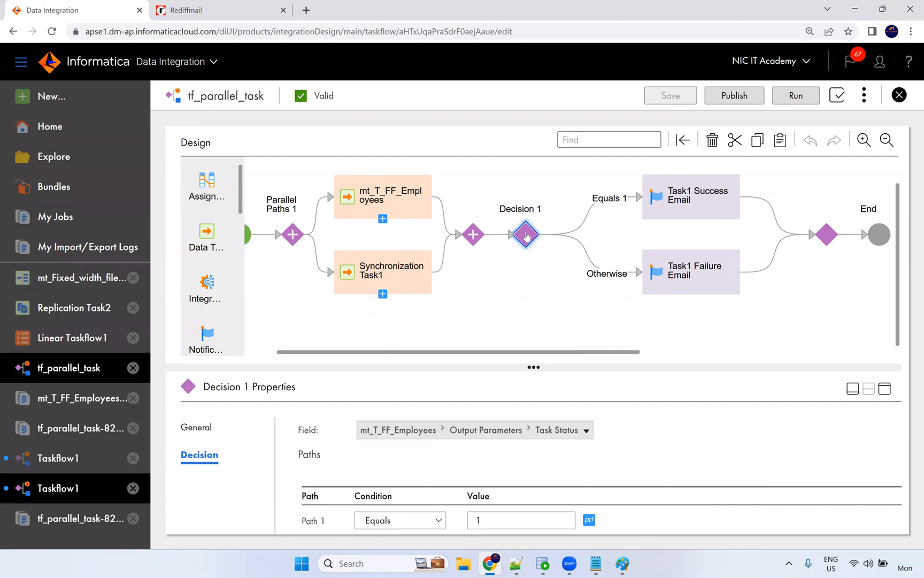
{"action": "scroll", "coordinate": [758, 467], "scroll_direction": "down", "scroll_amount": 1}
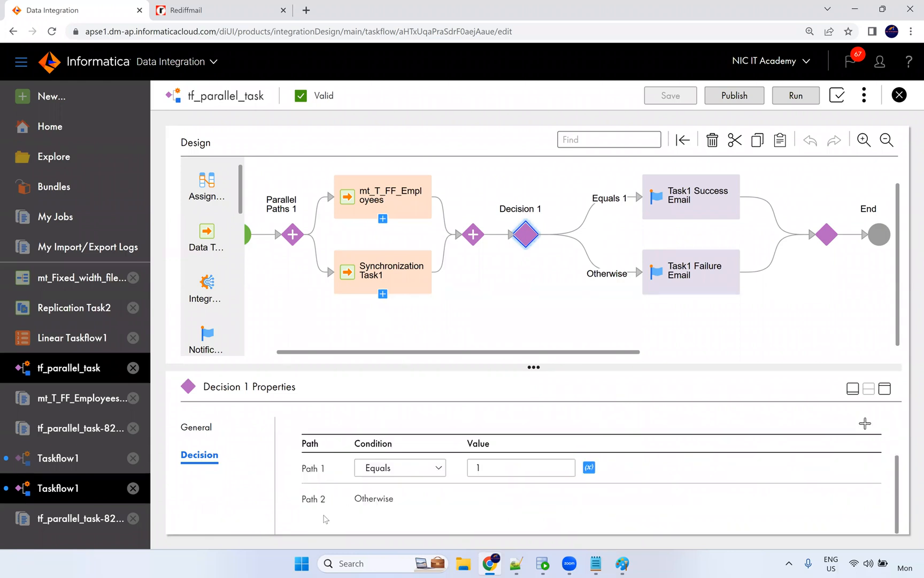
{"action": "left_click", "coordinate": [865, 423]}
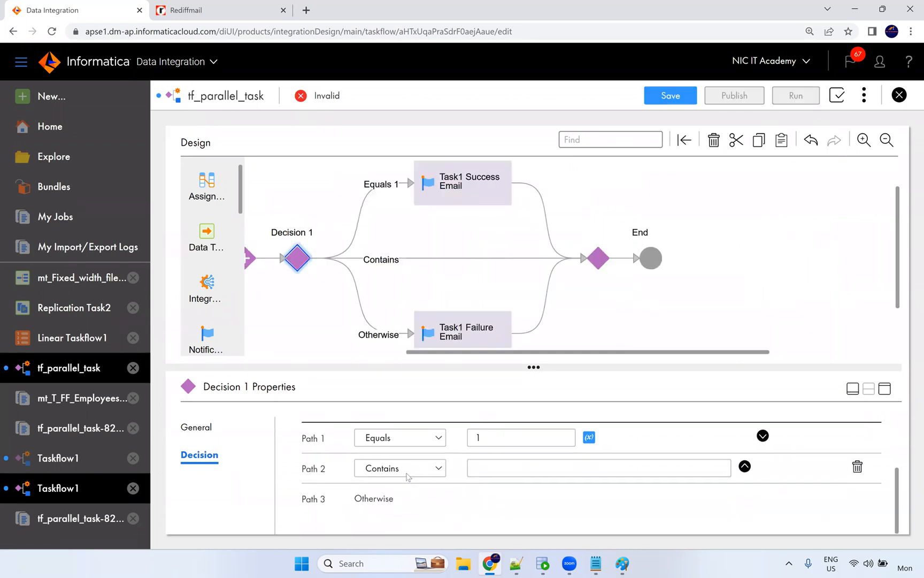
{"action": "left_click", "coordinate": [406, 469]}
{"action": "left_click", "coordinate": [403, 495]}
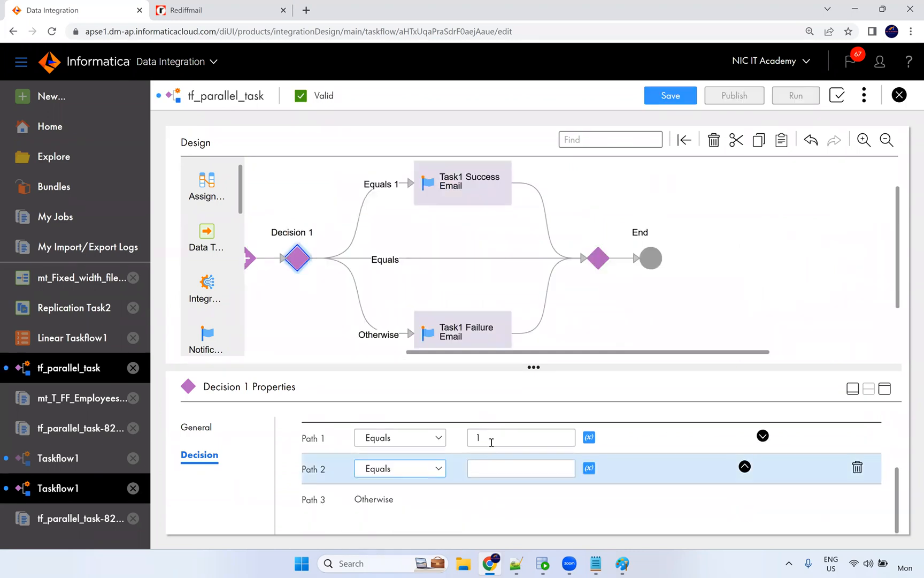
{"action": "left_click", "coordinate": [481, 469]}
{"action": "type", "text": "2"}
{"action": "left_click", "coordinate": [484, 504]}
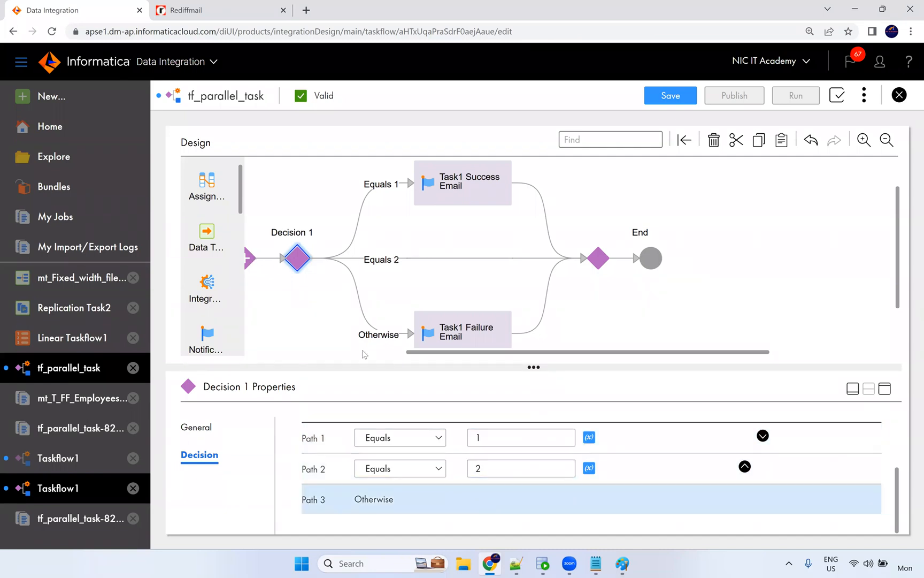
{"action": "left_click_drag", "start_coordinate": [505, 353], "coordinate": [392, 354]}
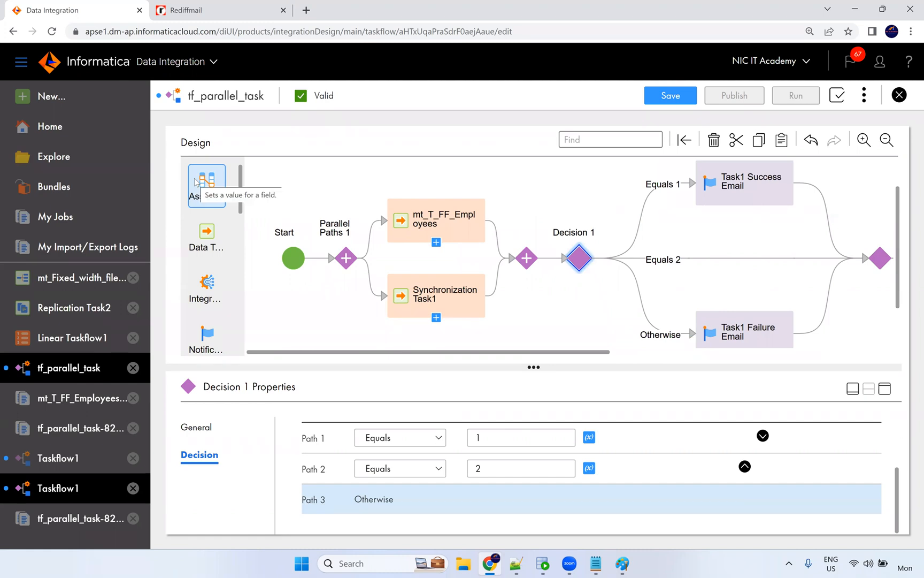
{"action": "left_click_drag", "start_coordinate": [195, 182], "coordinate": [556, 263]}
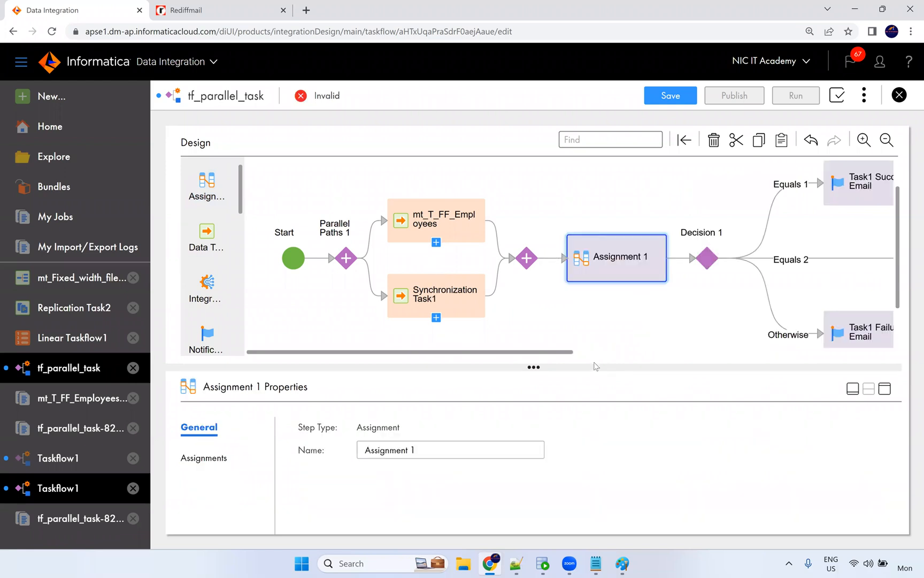
{"action": "left_click_drag", "start_coordinate": [562, 352], "coordinate": [646, 347]}
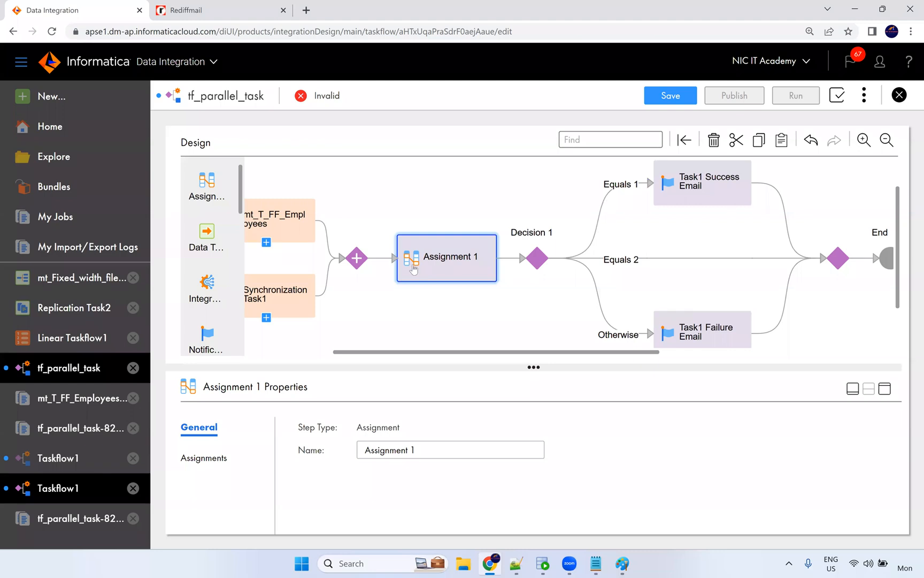
{"action": "left_click", "coordinate": [199, 459]}
{"action": "left_click", "coordinate": [894, 423]}
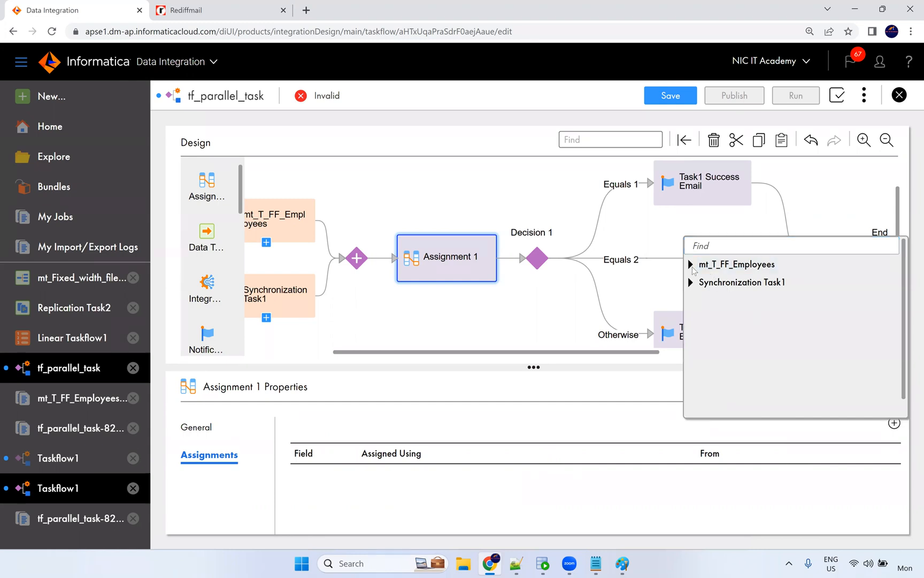
{"action": "left_click", "coordinate": [692, 265]}
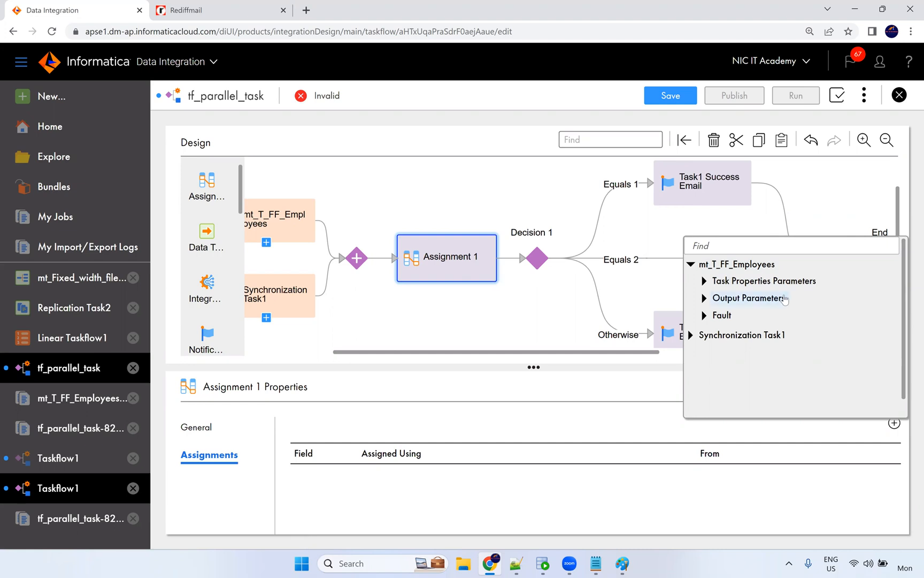
{"action": "left_click", "coordinate": [672, 277]}
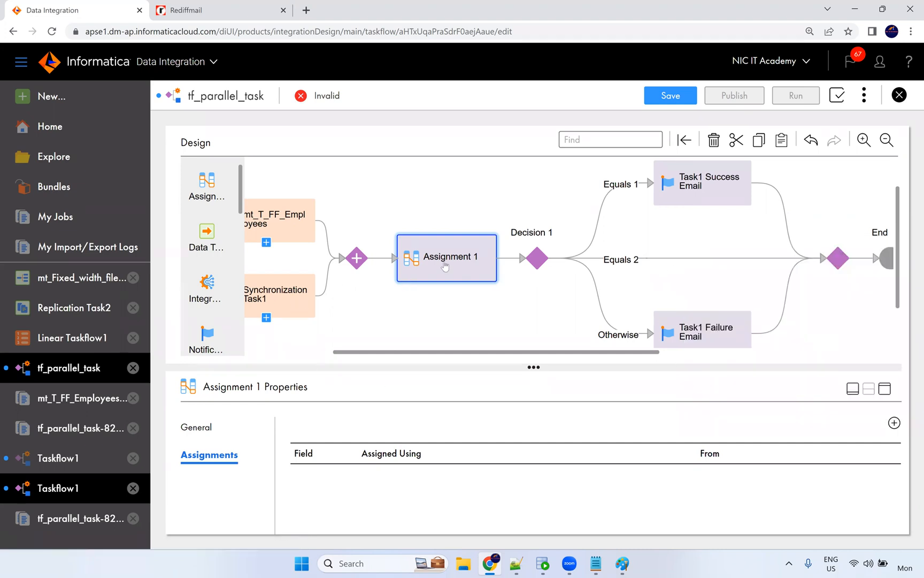
{"action": "key", "text": "Delete"}
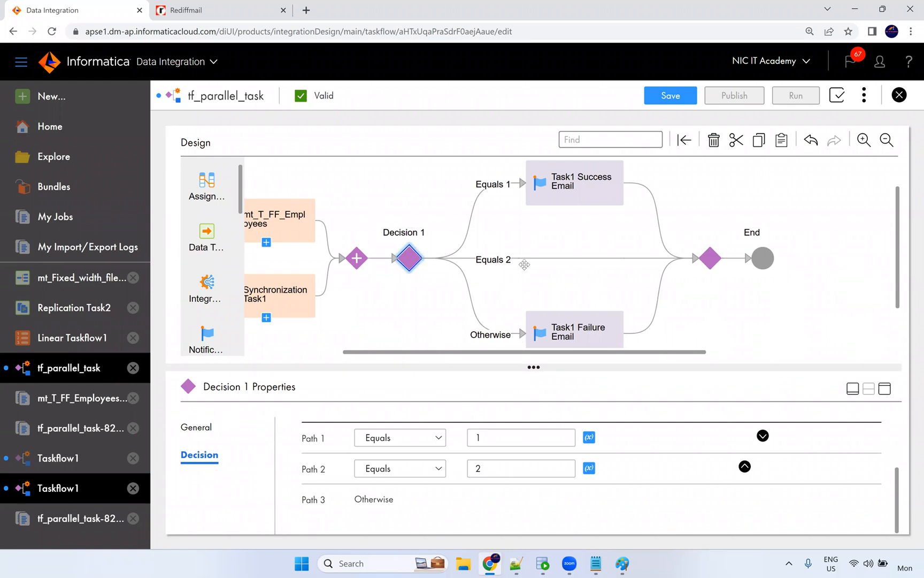
Deselect Decision 1 so the tf_parallel_task taskflow properties are shown.
{"action": "left_click_drag", "start_coordinate": [543, 266], "coordinate": [545, 268]}
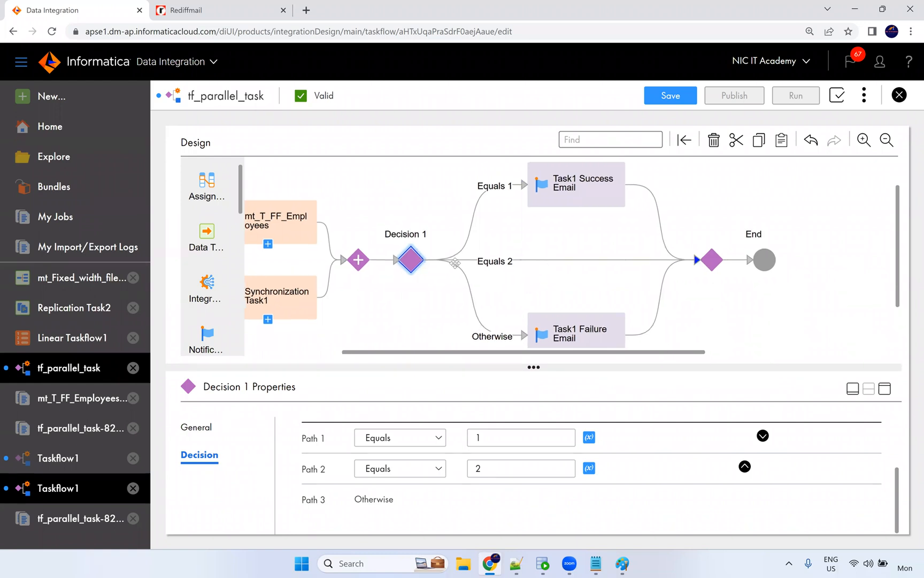
{"action": "left_click", "coordinate": [512, 262]}
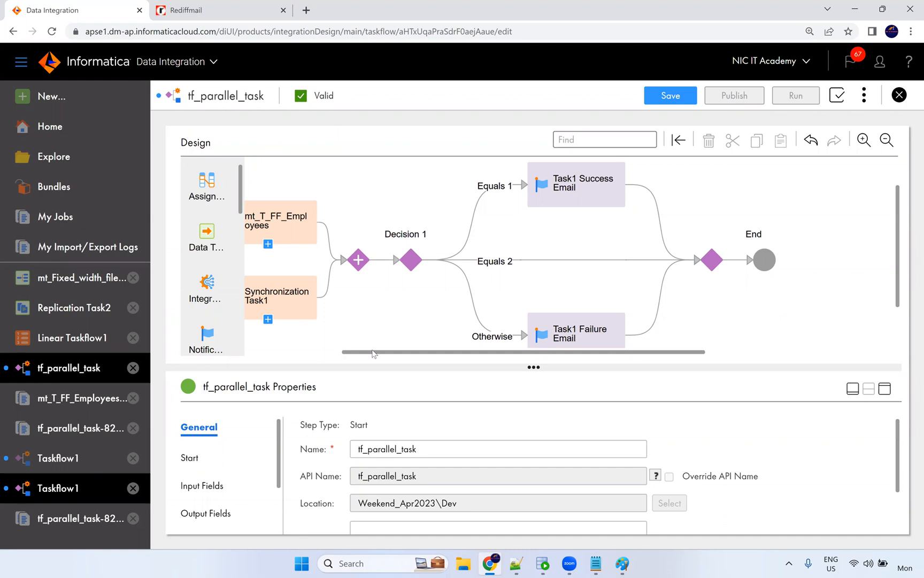
{"action": "scroll", "coordinate": [373, 353], "scroll_direction": "left", "scroll_amount": 3}
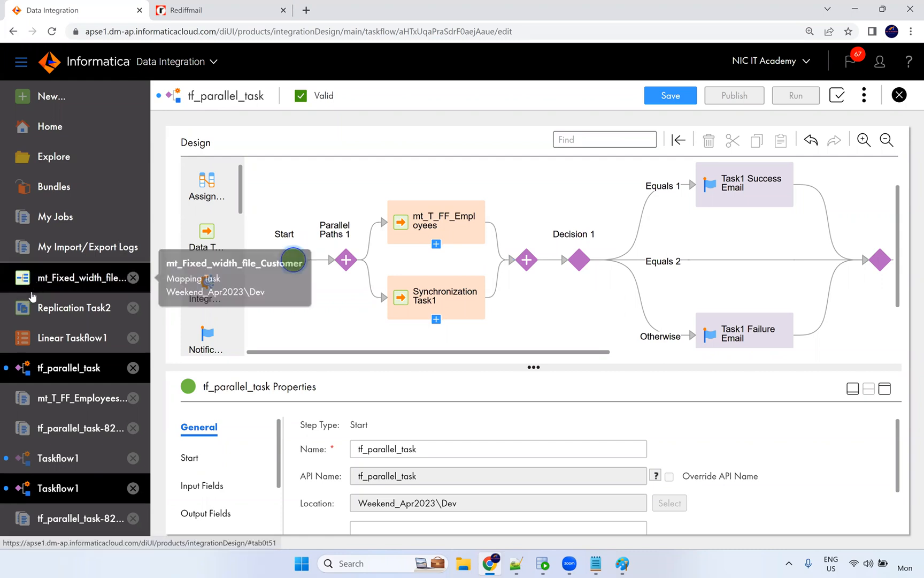
Create a new blank Taskflow from the Taskflows category, opening Taskflow1.
{"action": "left_click", "coordinate": [34, 93]}
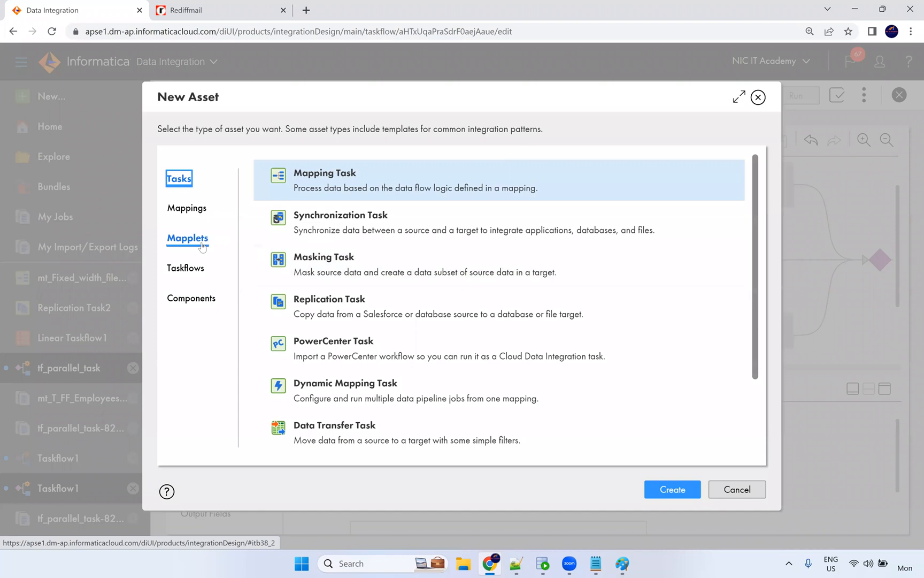
{"action": "left_click", "coordinate": [187, 267]}
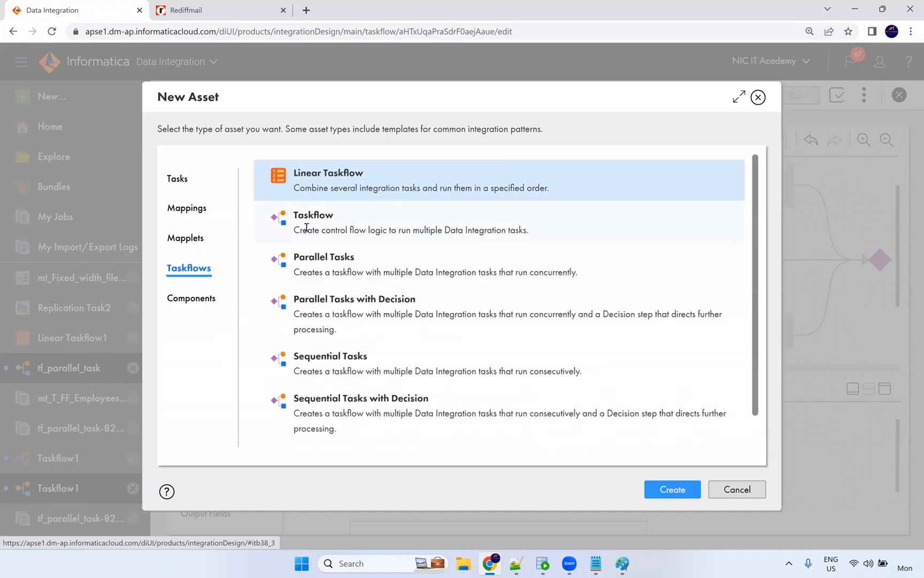
{"action": "left_click", "coordinate": [327, 226]}
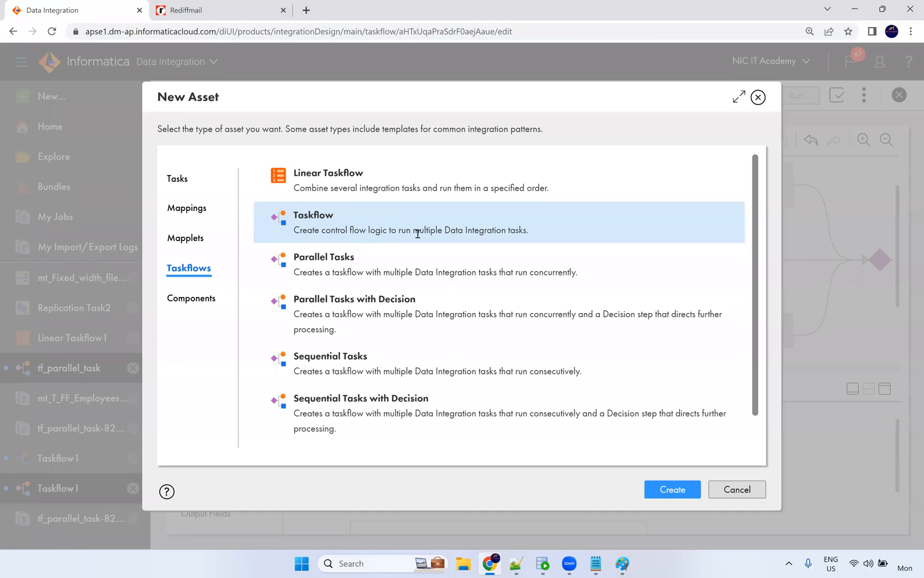
{"action": "left_click_drag", "start_coordinate": [531, 231], "coordinate": [294, 234]}
{"action": "left_click", "coordinate": [414, 216]}
{"action": "left_click", "coordinate": [664, 485]}
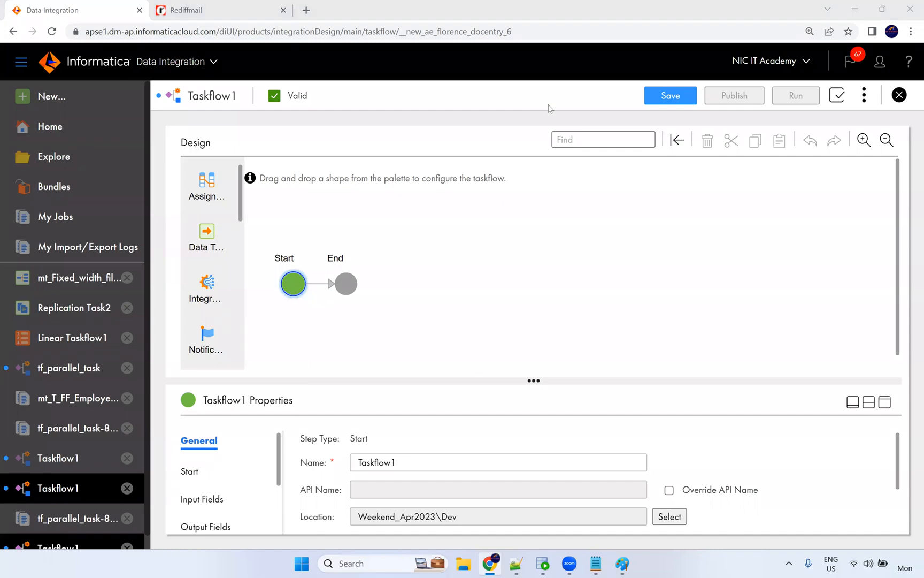
Rename the taskflow from Taskflow1 to tf_Master_Taskflow.
{"action": "left_click", "coordinate": [400, 461]}
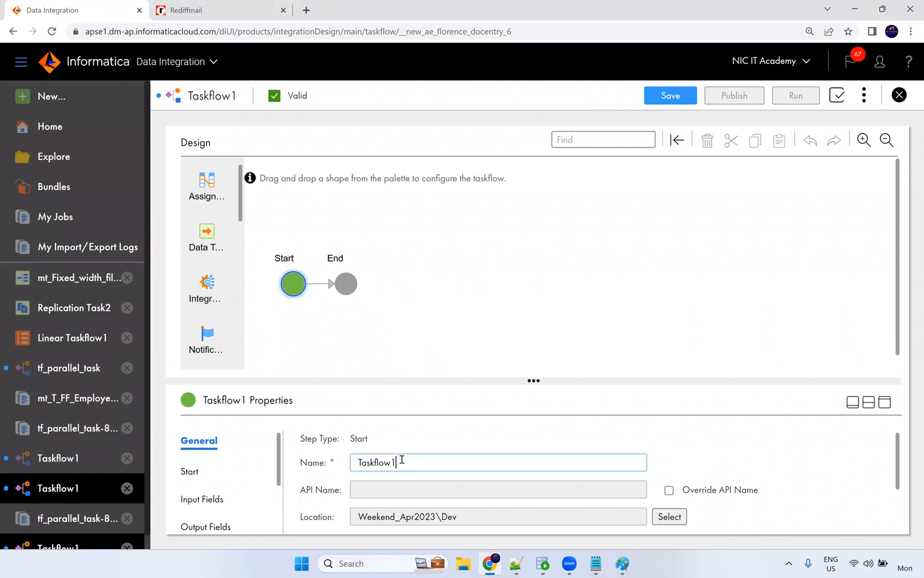
{"action": "key", "text": "ctrl+a"}
{"action": "key", "text": "BackSpace"}
{"action": "type", "text": "tf_Master_F"}
{"action": "key", "text": "BackSpace"}
{"action": "type", "text": "Taskflow"}
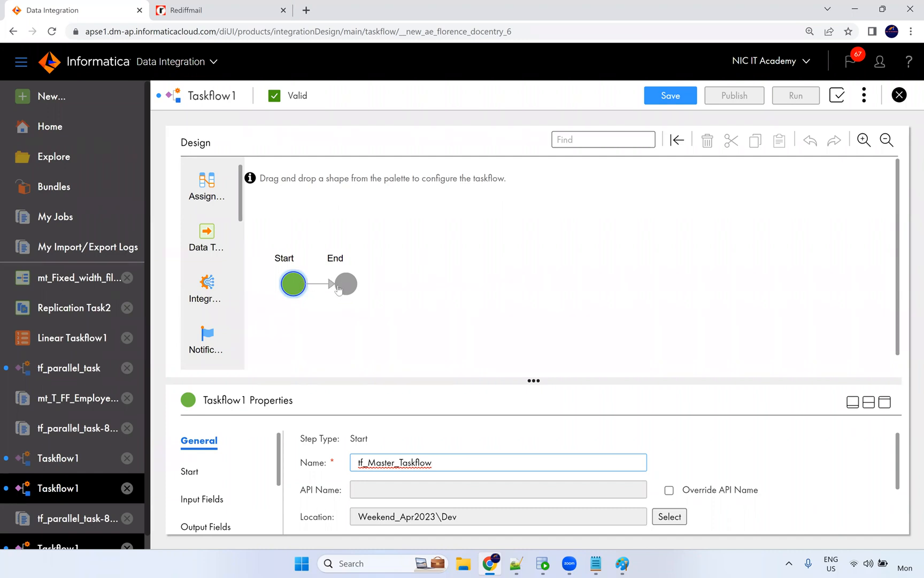
Insert a Subtaskflow step between Start and End and pick tf_parallel_task for it.
{"action": "scroll", "coordinate": [231, 243], "scroll_direction": "down", "scroll_amount": 4}
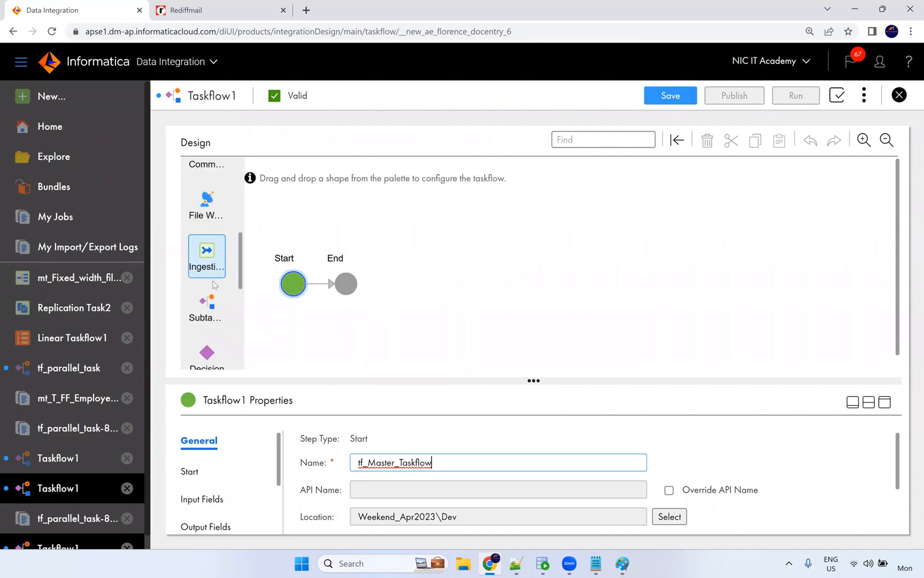
{"action": "scroll", "coordinate": [215, 284], "scroll_direction": "down", "scroll_amount": 5}
{"action": "scroll", "coordinate": [223, 333], "scroll_direction": "up", "scroll_amount": 5}
{"action": "scroll", "coordinate": [206, 337], "scroll_direction": "down", "scroll_amount": 1}
{"action": "left_click_drag", "start_coordinate": [206, 337], "coordinate": [319, 282]}
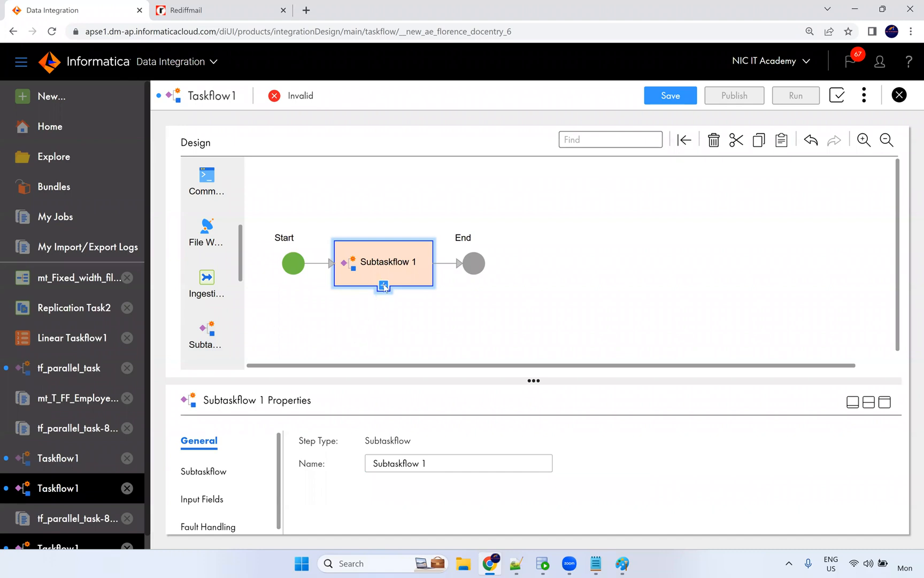
{"action": "left_click", "coordinate": [384, 285]}
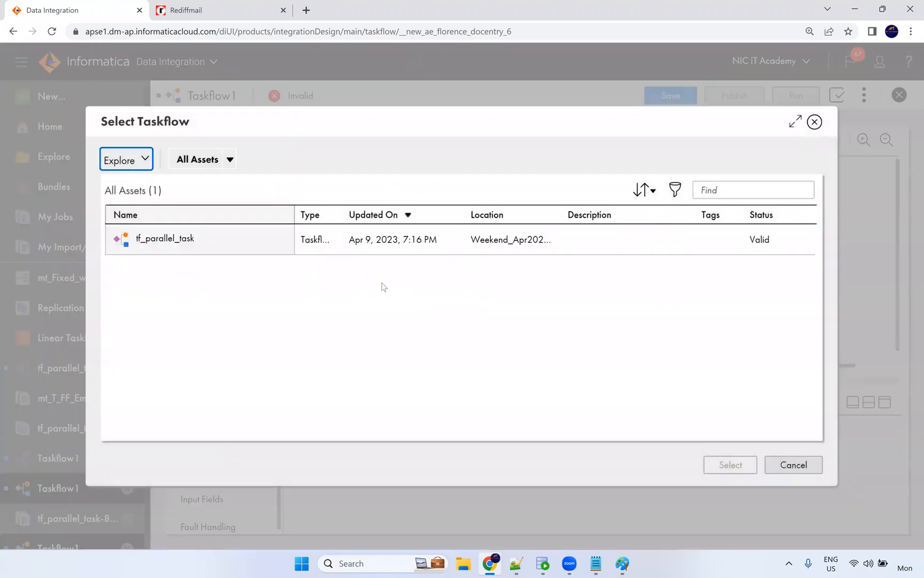
{"action": "left_click", "coordinate": [198, 247]}
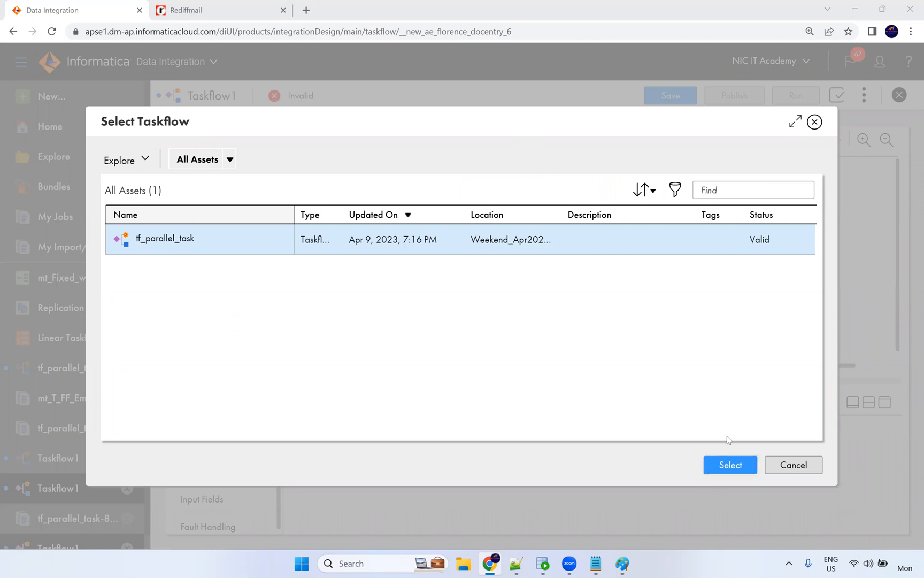
Confirm tf_parallel_task as the subtaskflow so the master taskflow becomes Valid.
{"action": "left_click", "coordinate": [727, 467]}
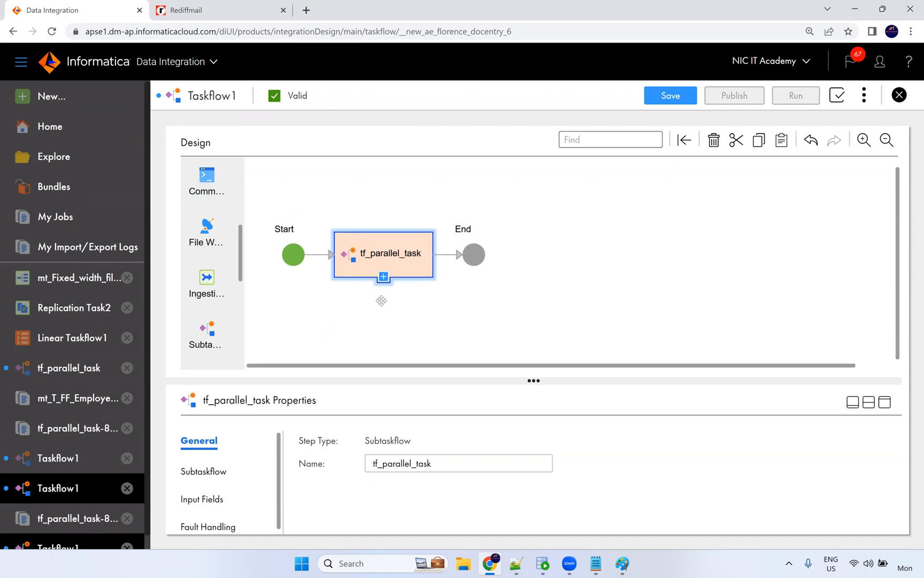
Add File Watch Task 1 between Start and tf_parallel_task, then save tf_Master_Taskflow.
{"action": "left_click", "coordinate": [416, 305]}
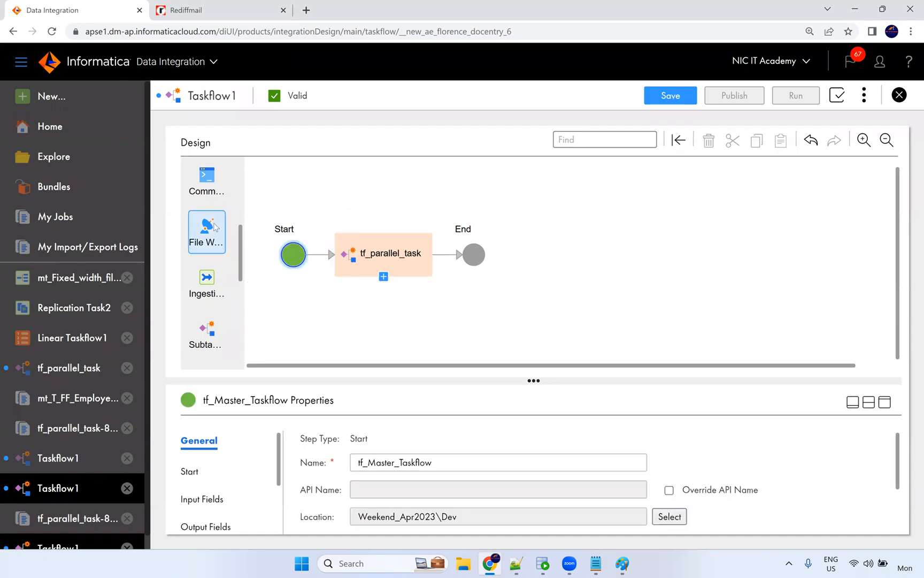
{"action": "scroll", "coordinate": [222, 257], "scroll_direction": "down", "scroll_amount": 2}
{"action": "scroll", "coordinate": [209, 267], "scroll_direction": "up", "scroll_amount": 3}
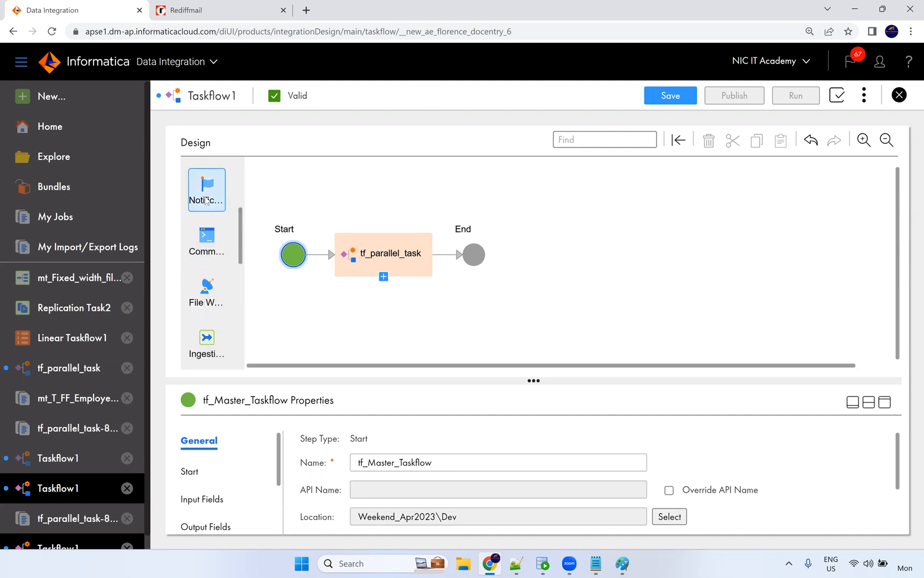
{"action": "left_click_drag", "start_coordinate": [205, 285], "coordinate": [327, 259]}
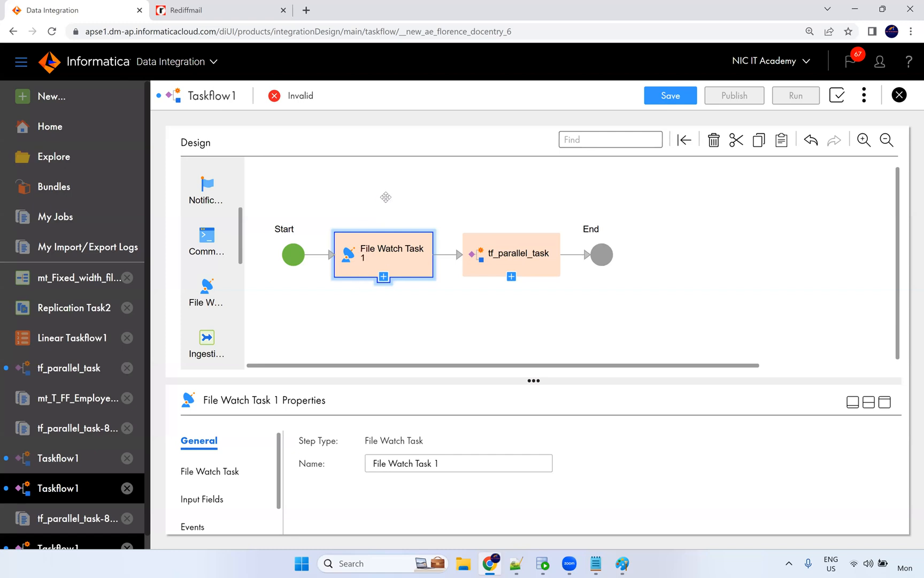
{"action": "left_click", "coordinate": [668, 97]}
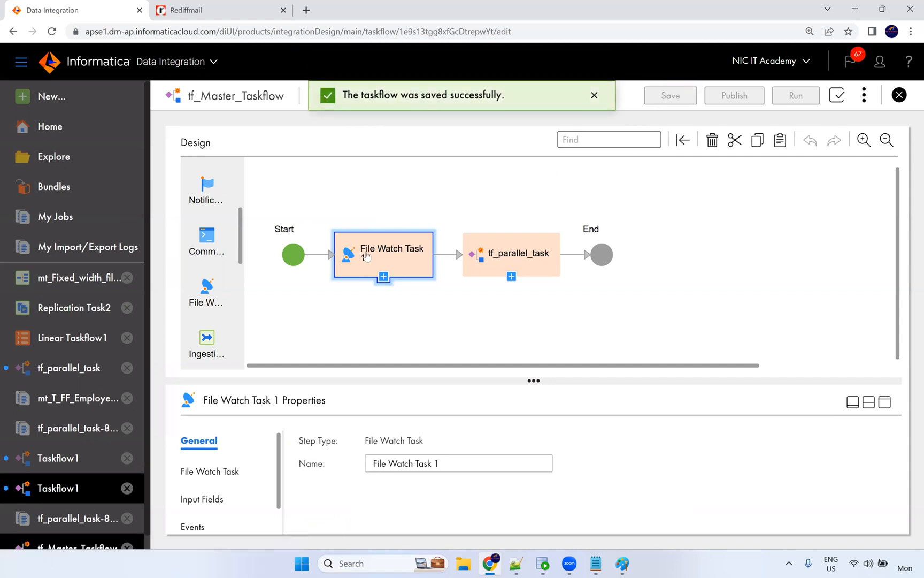
Create an empty text file named touch in the Src_Files folder.
{"action": "left_click", "coordinate": [463, 563]}
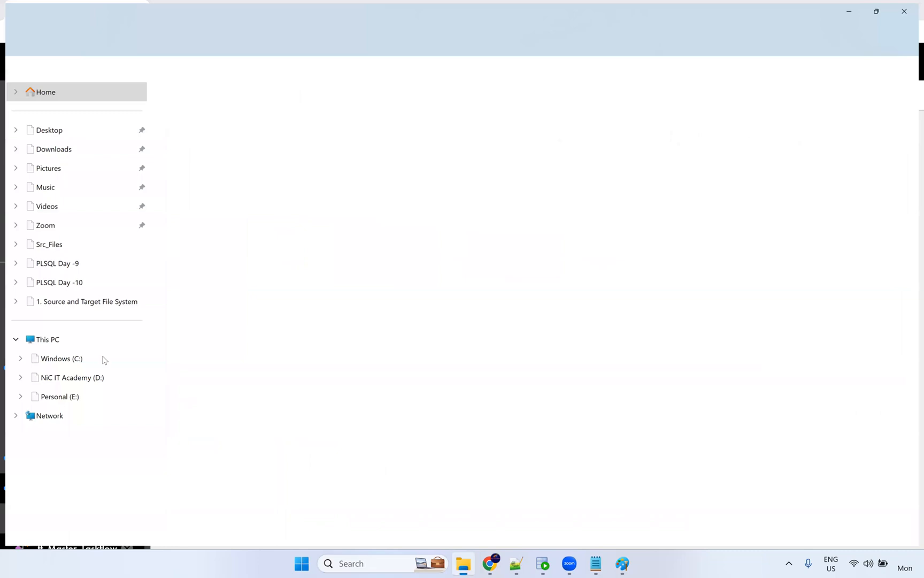
{"action": "left_click", "coordinate": [54, 250]}
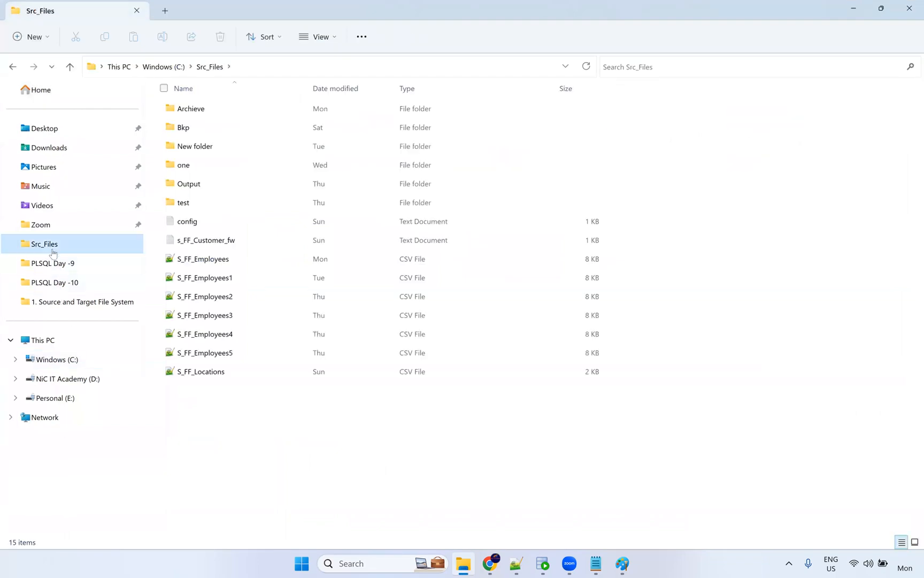
{"action": "right_click", "coordinate": [213, 423]}
{"action": "mouse_move", "coordinate": [278, 372]}
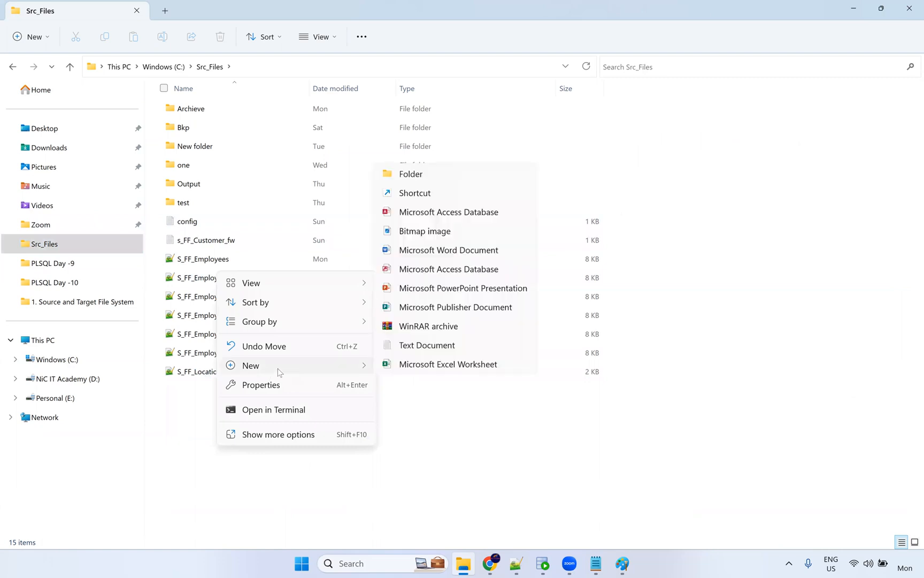
{"action": "left_click", "coordinate": [428, 345]}
{"action": "type", "text": "touch"}
{"action": "key", "text": "Return"}
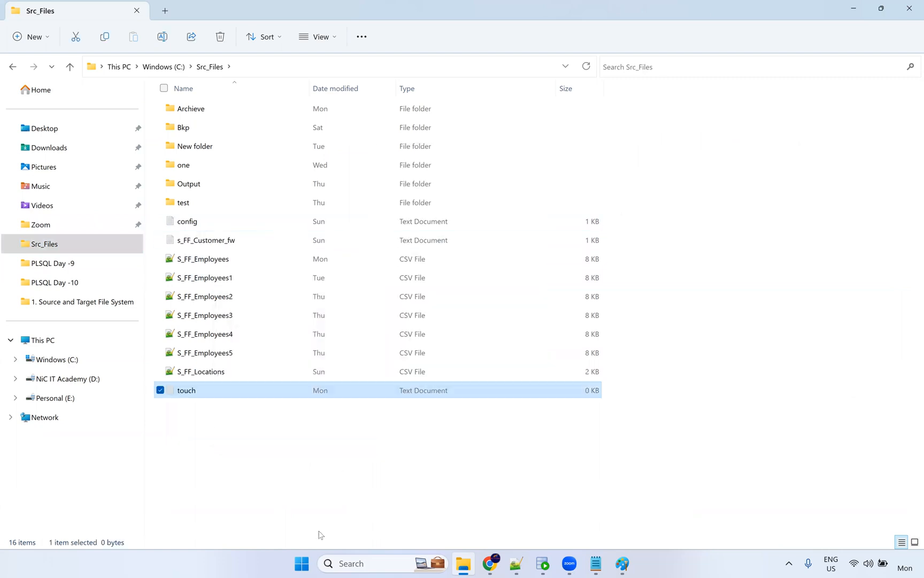
Return to the taskflow designer and close the empty file watch task picker.
{"action": "left_click", "coordinate": [274, 452]}
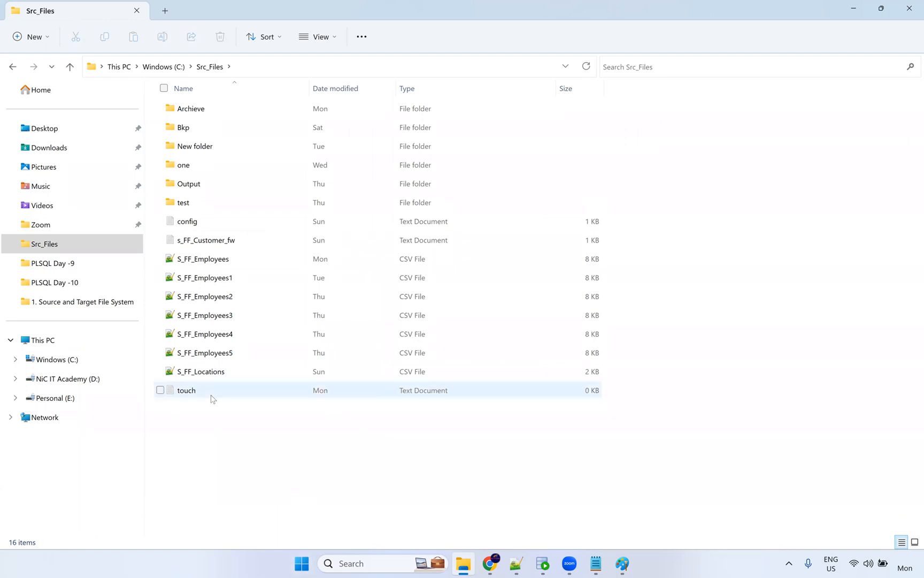
{"action": "left_click", "coordinate": [193, 394]}
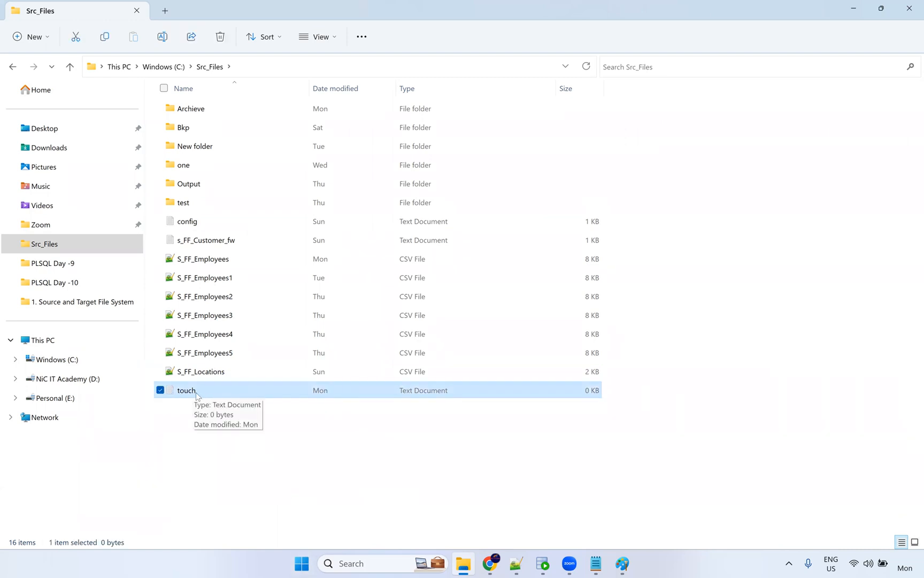
{"action": "key", "text": "alt+Tab"}
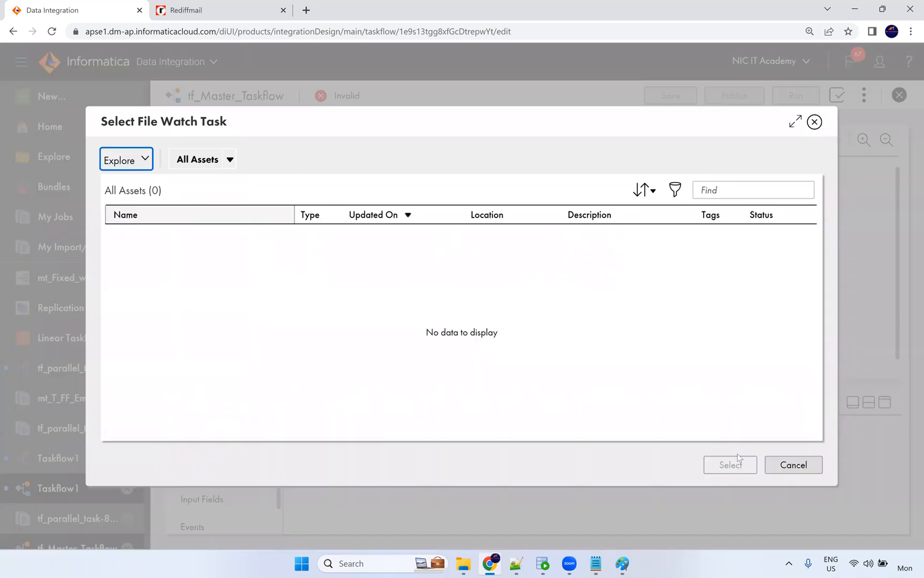
{"action": "left_click", "coordinate": [778, 467]}
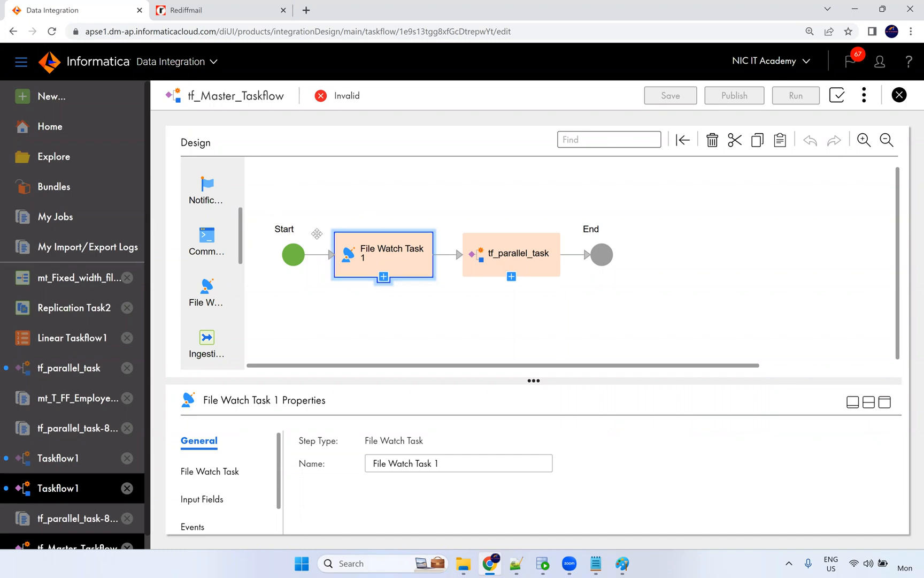
Create a new File Listener asset from the Components category.
{"action": "scroll", "coordinate": [317, 233], "scroll_direction": "up", "scroll_amount": 1}
{"action": "left_click", "coordinate": [78, 110]}
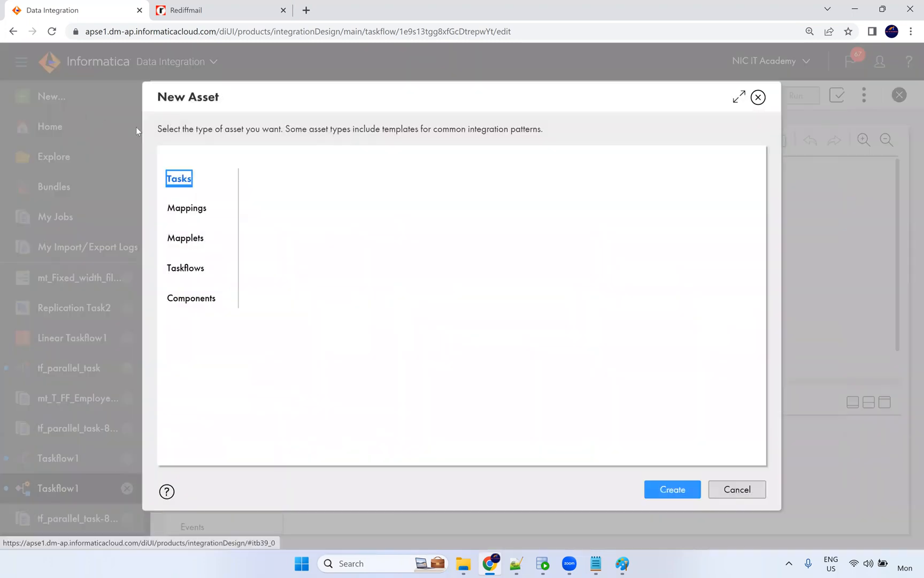
{"action": "left_click", "coordinate": [182, 297]}
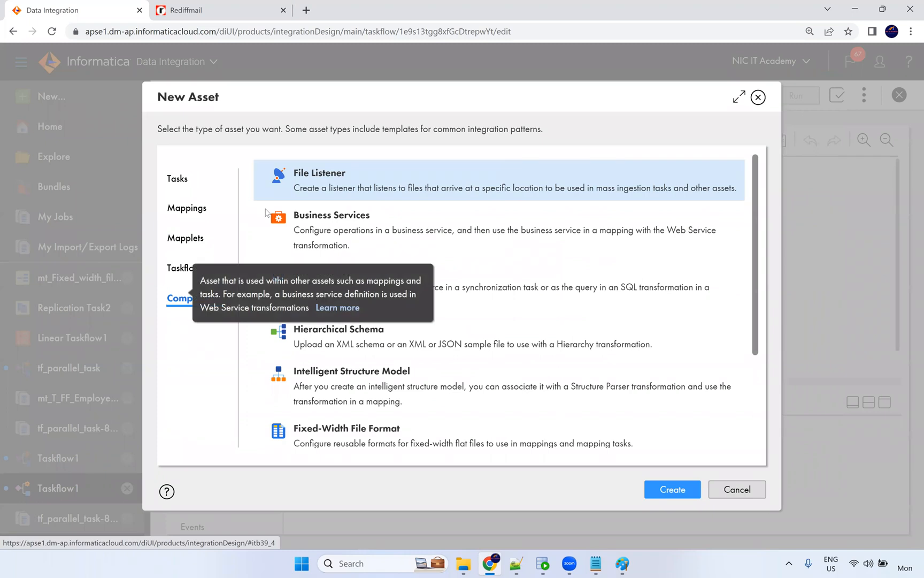
{"action": "left_click_drag", "start_coordinate": [353, 179], "coordinate": [296, 175]}
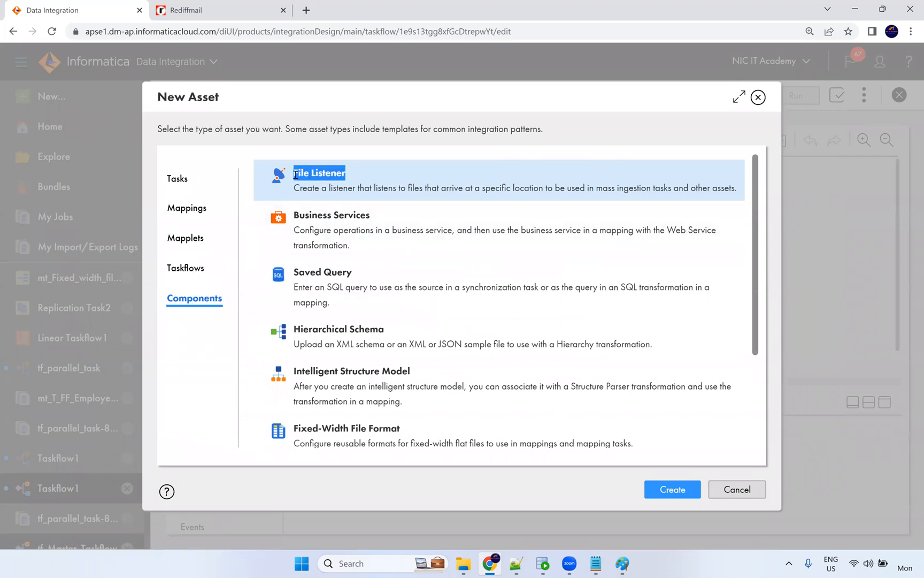
{"action": "left_click", "coordinate": [340, 22]}
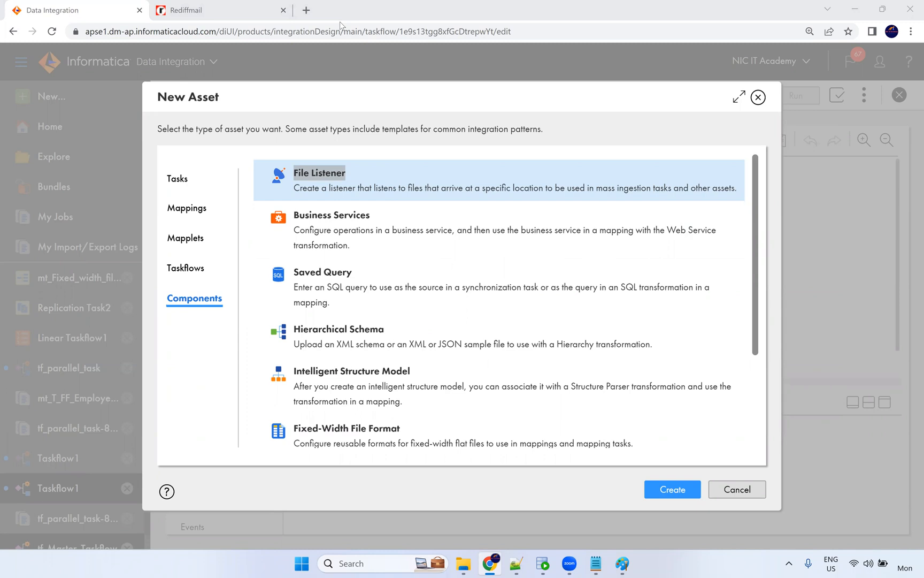
{"action": "left_click", "coordinate": [318, 191]}
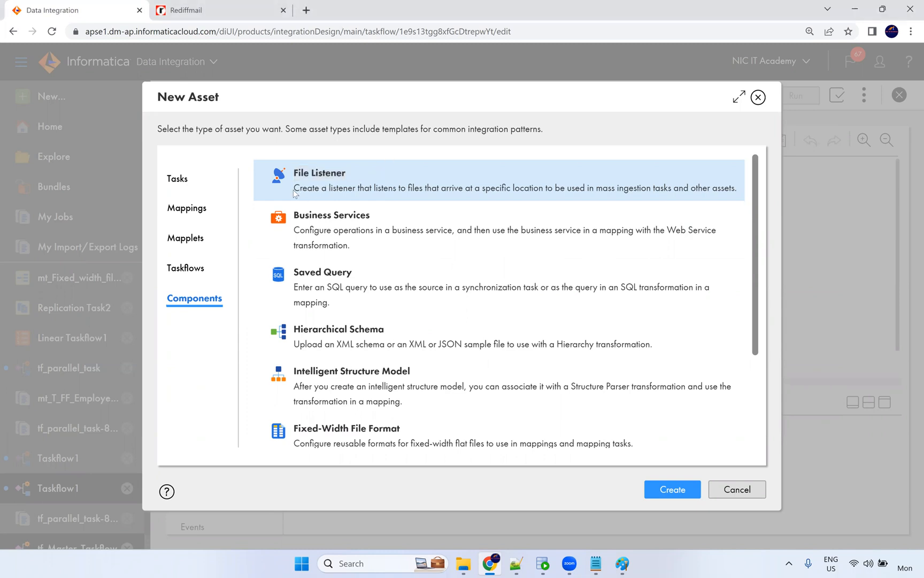
{"action": "left_click_drag", "start_coordinate": [294, 191], "coordinate": [552, 189]}
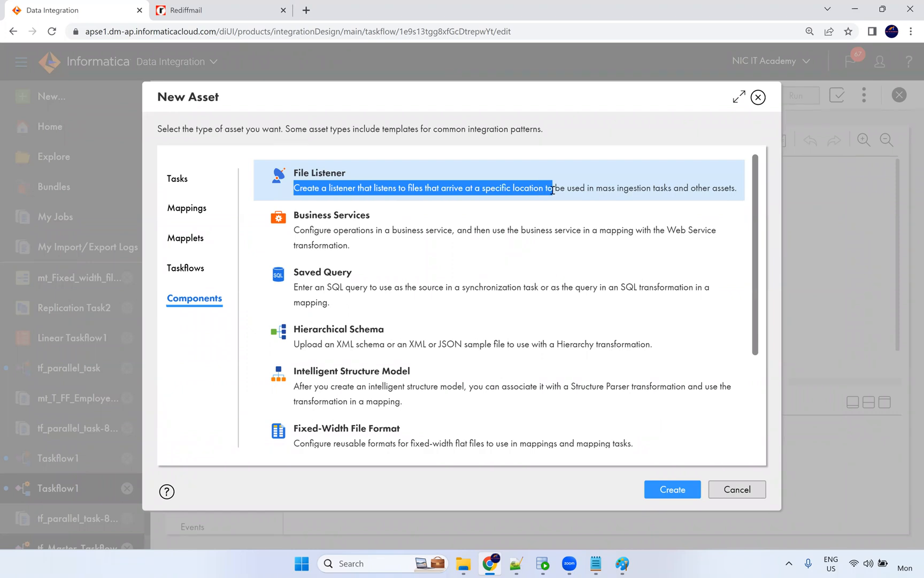
{"action": "left_click_drag", "start_coordinate": [607, 201], "coordinate": [738, 189]}
{"action": "left_click", "coordinate": [684, 490]}
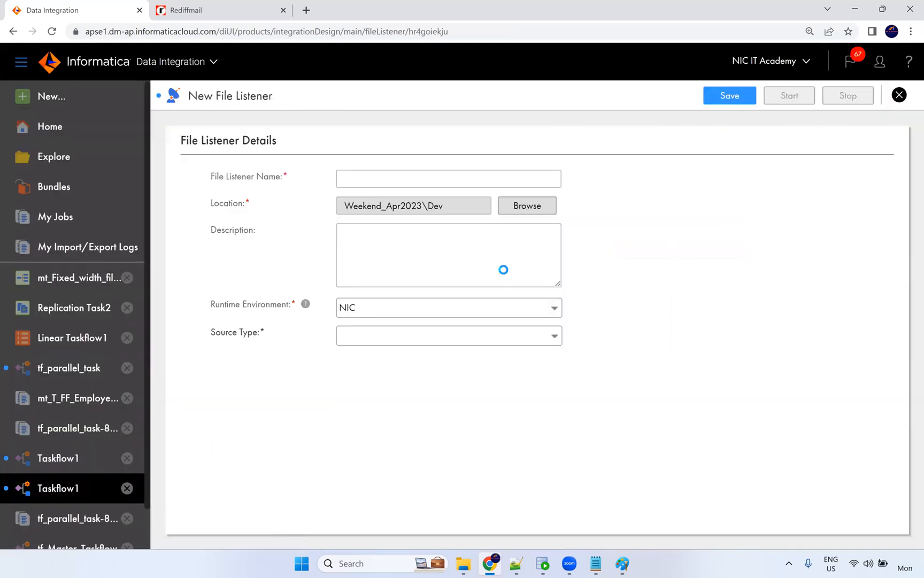
Name the new file listener Touch_File1.
{"action": "left_click", "coordinate": [374, 177]}
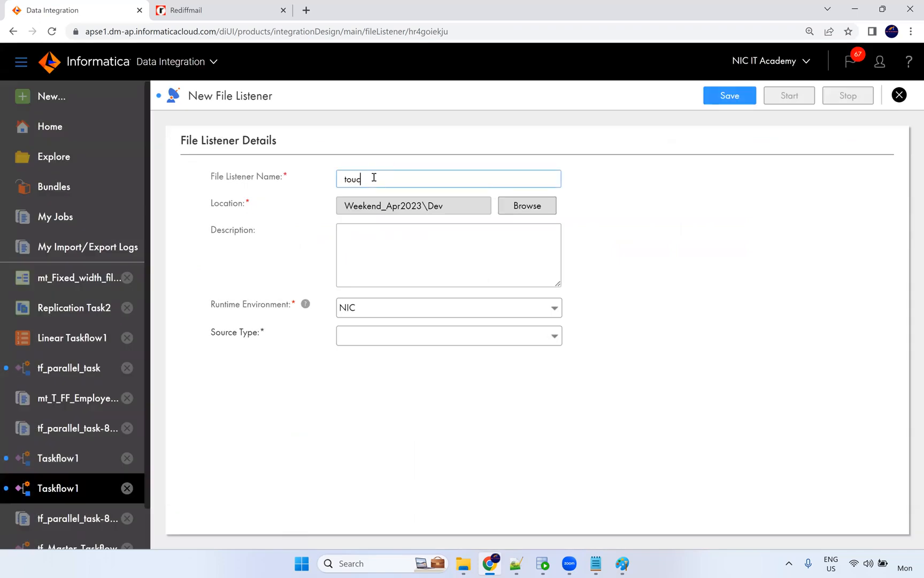
{"action": "type", "text": "touch_File"}
{"action": "left_click", "coordinate": [346, 179]}
{"action": "key", "text": "Delete"}
{"action": "type", "text": "T"}
{"action": "type", "text": "1"}
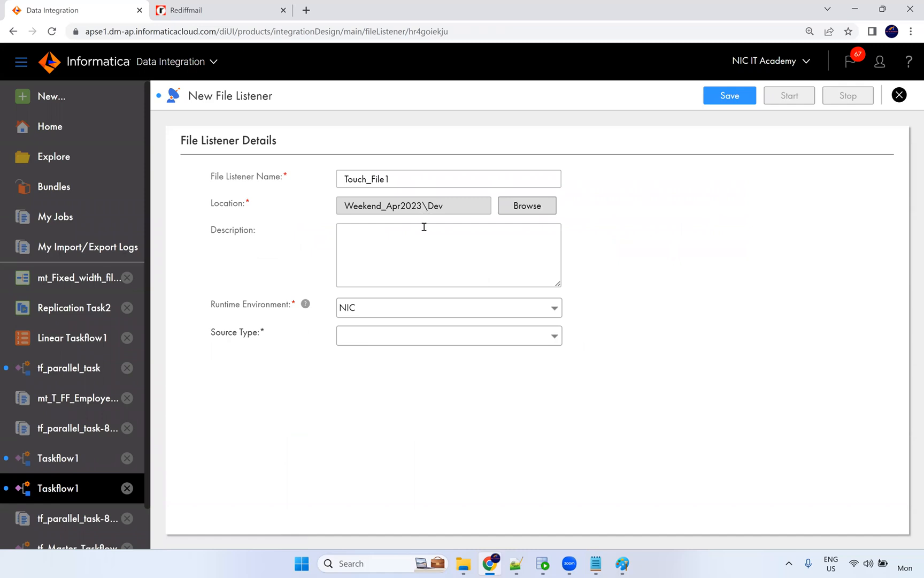
{"action": "left_click", "coordinate": [352, 338]}
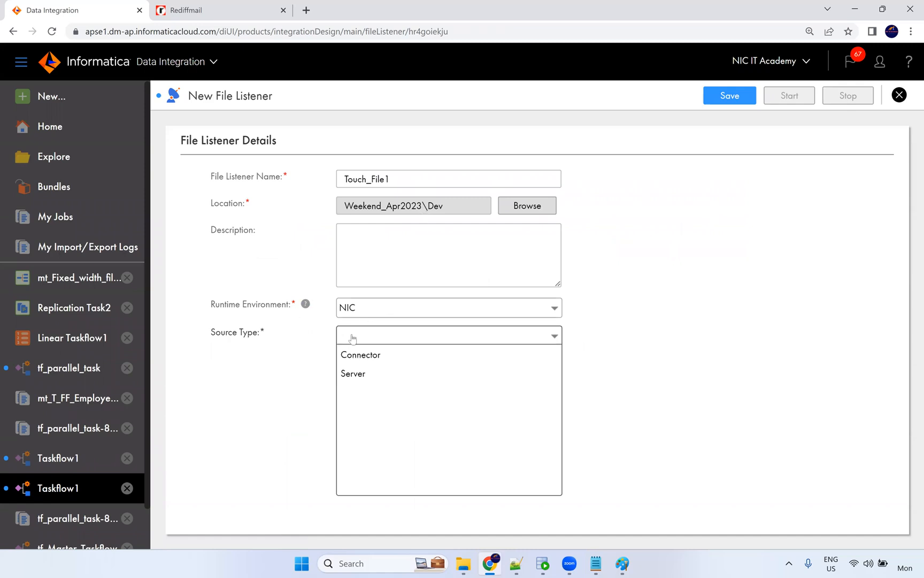
Set source type Connector, status Enabled, and connection type Local Folder.
{"action": "left_click", "coordinate": [378, 359]}
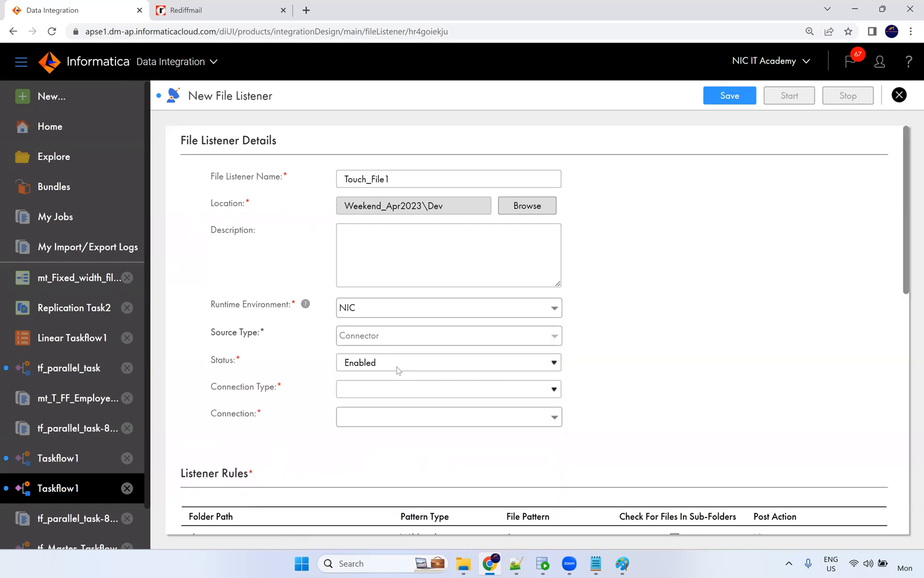
{"action": "left_click", "coordinate": [396, 363]}
{"action": "left_click", "coordinate": [398, 362]}
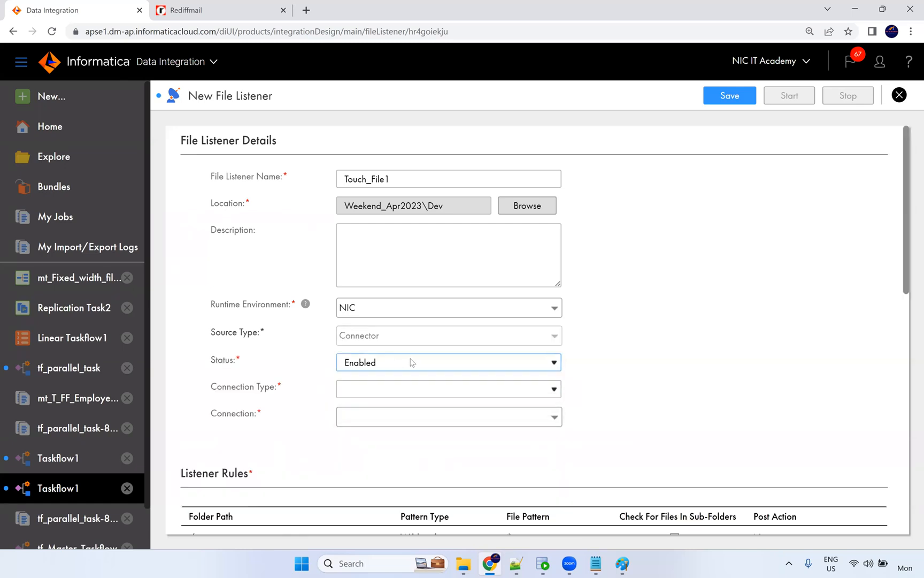
{"action": "left_click", "coordinate": [405, 394]}
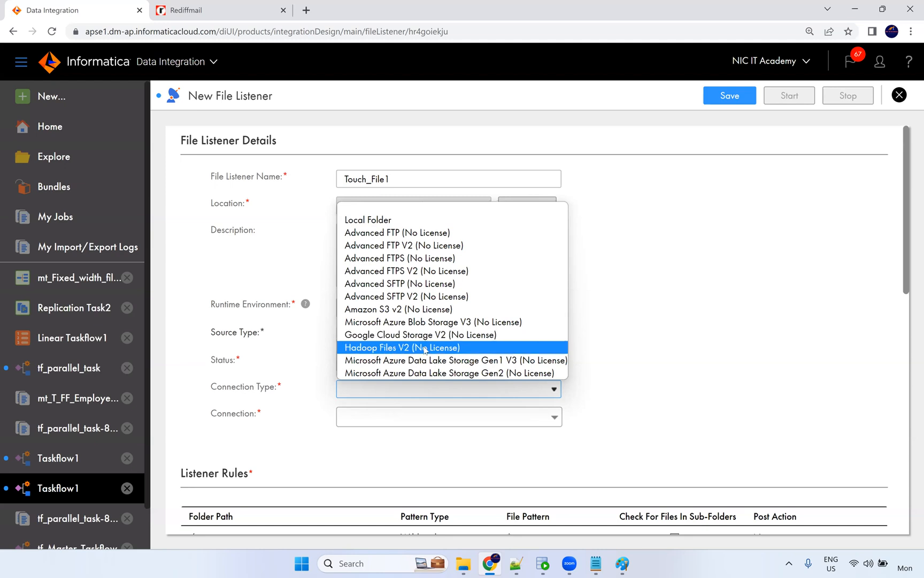
{"action": "left_click", "coordinate": [586, 407]}
{"action": "left_click", "coordinate": [385, 391]}
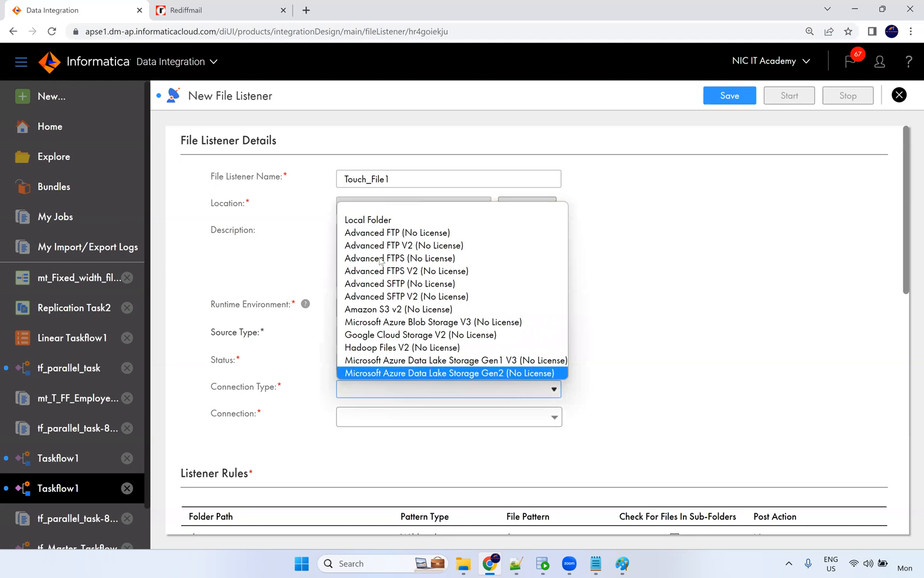
{"action": "left_click", "coordinate": [378, 220]}
{"action": "scroll", "coordinate": [657, 345], "scroll_direction": "down", "scroll_amount": 1}
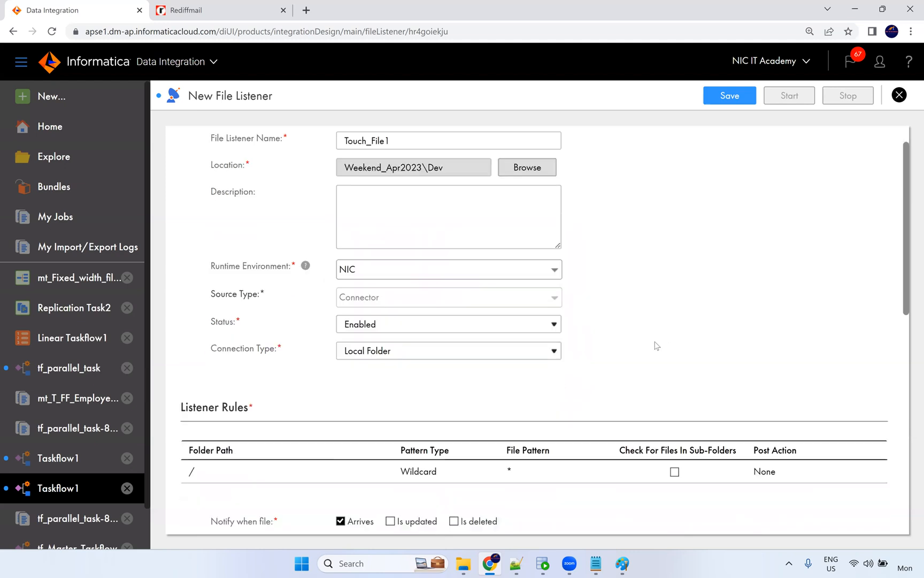
Set the listener rule folder path to C:\Src_Files, copied from File Explorer.
{"action": "scroll", "coordinate": [656, 346], "scroll_direction": "down", "scroll_amount": 5}
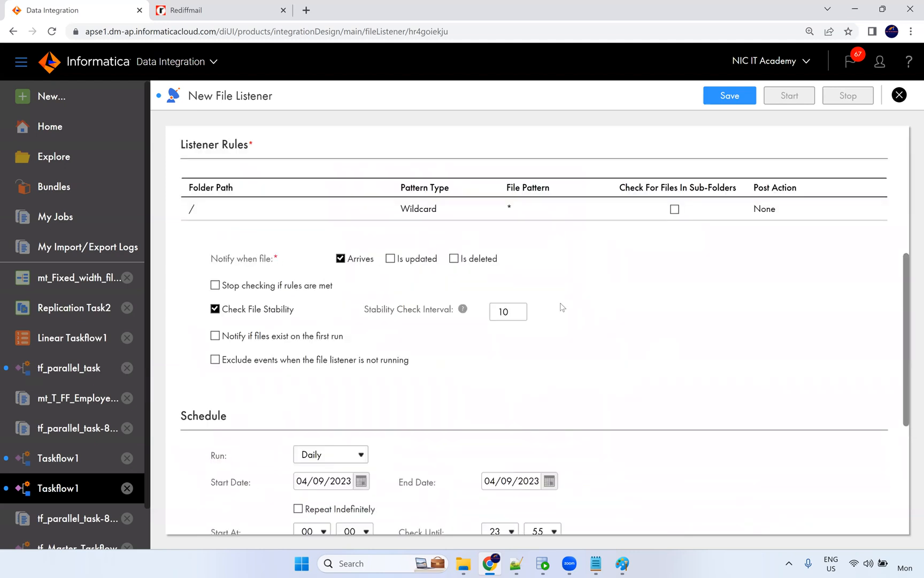
{"action": "left_click", "coordinate": [221, 212]}
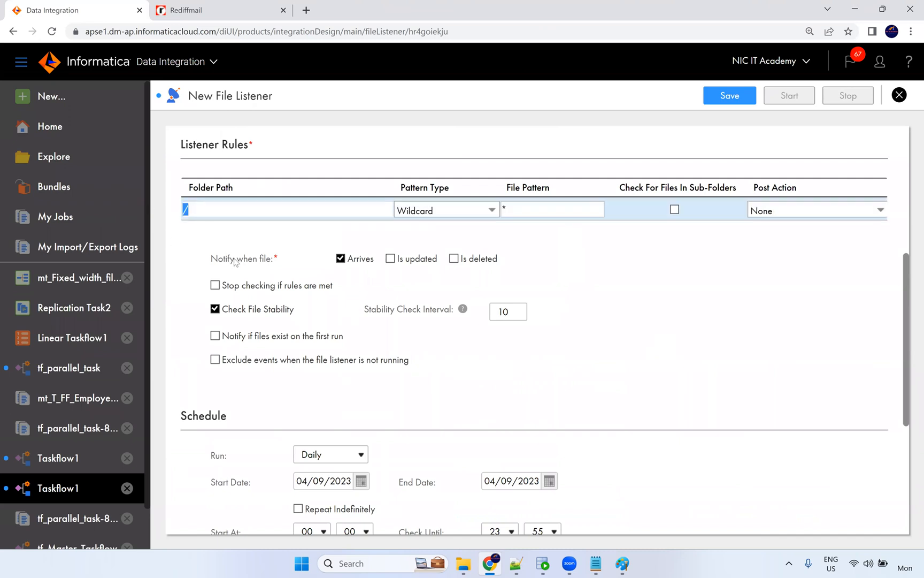
{"action": "type", "text": "Task 1 has been completed successfully"}
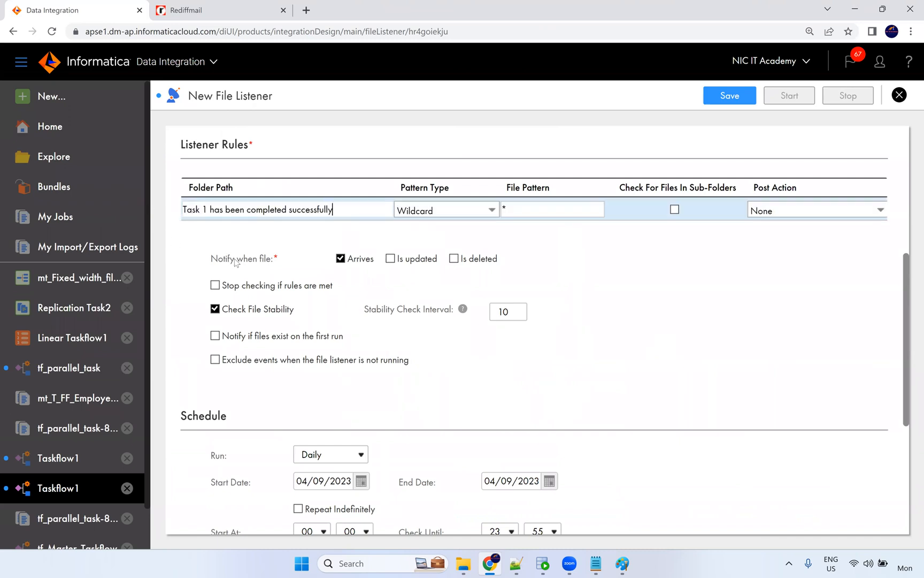
{"action": "left_click", "coordinate": [463, 563]}
{"action": "left_click", "coordinate": [232, 74]}
{"action": "key", "text": "ctrl+c"}
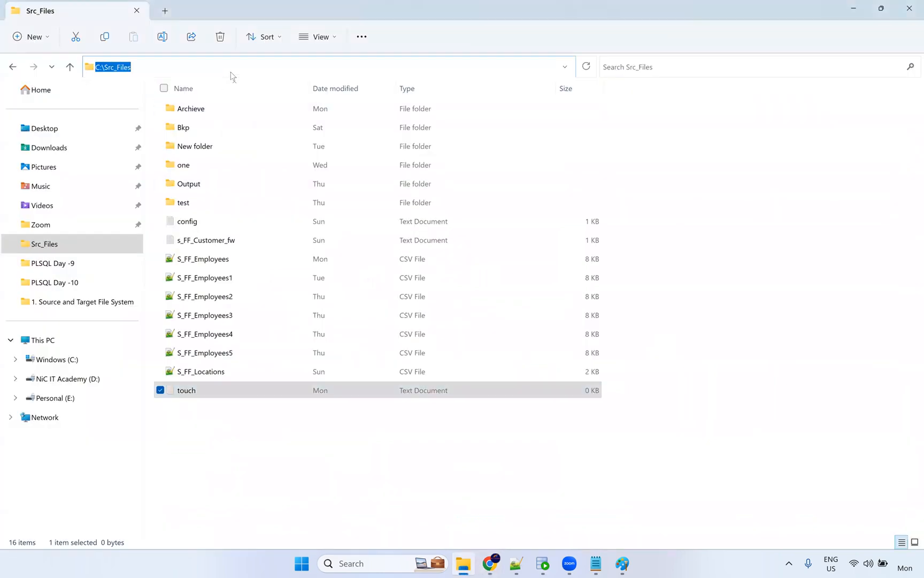
{"action": "key", "text": "alt+Tab"}
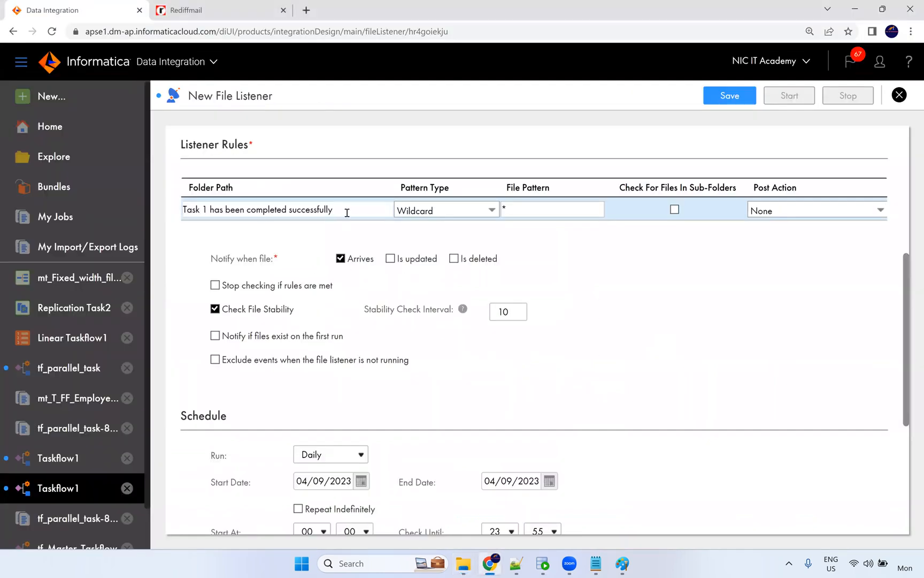
{"action": "key", "text": "ctrl+a"}
{"action": "key", "text": "ctrl+v"}
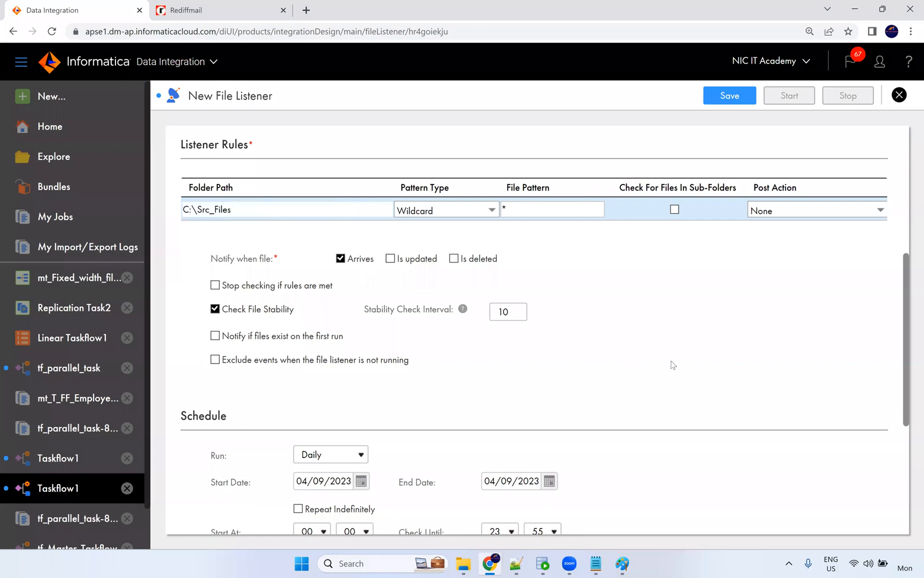
{"action": "left_click", "coordinate": [618, 342]}
Change the listener rule's pattern type to Indicator File.
{"action": "left_click", "coordinate": [436, 210]}
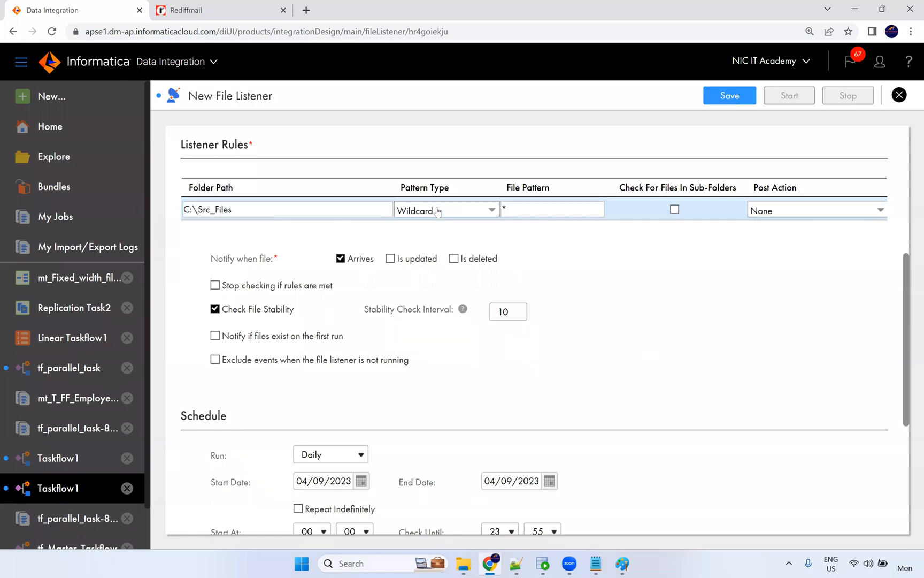
{"action": "left_click", "coordinate": [459, 214]}
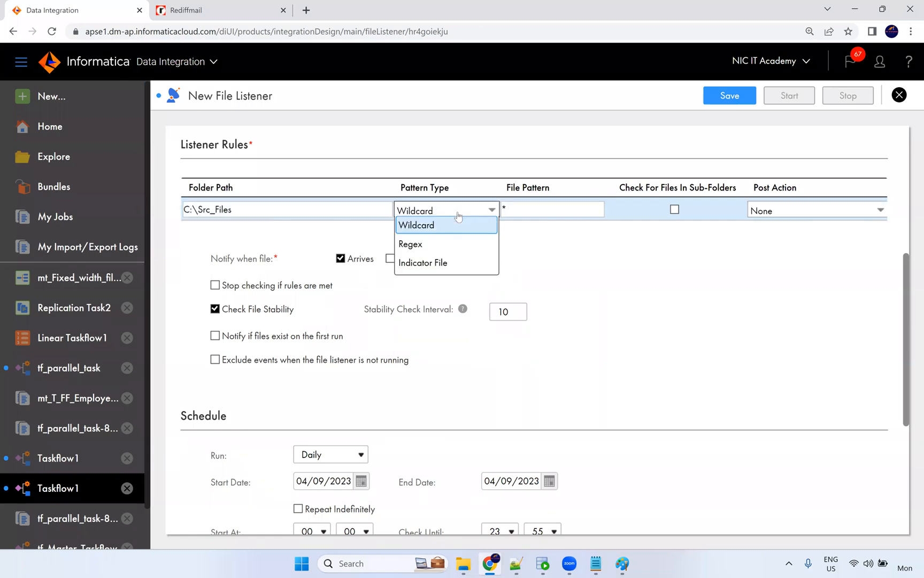
{"action": "left_click", "coordinate": [438, 265]}
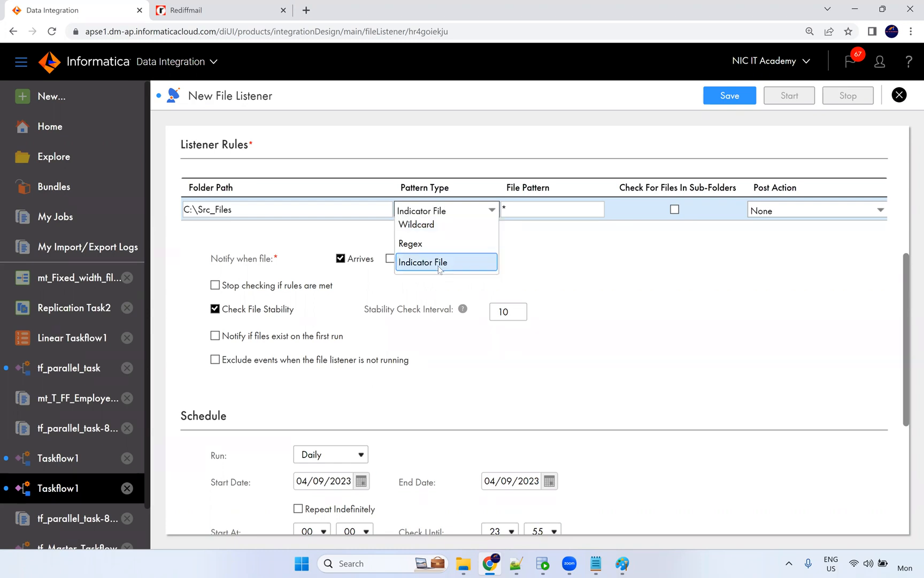
{"action": "left_click", "coordinate": [520, 210]}
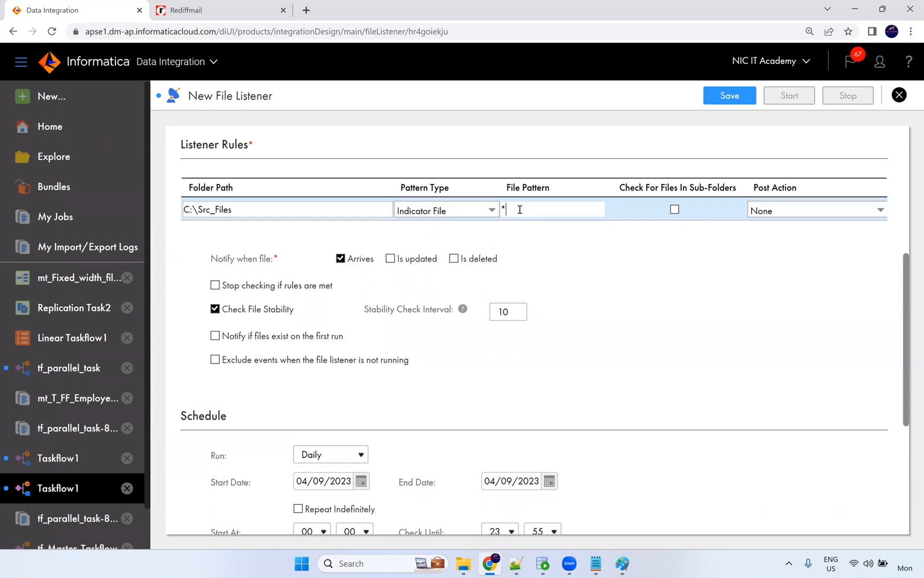
Replace the asterisk file pattern with touch.txt after checking the file's name.
{"action": "key", "text": "alt+Tab"}
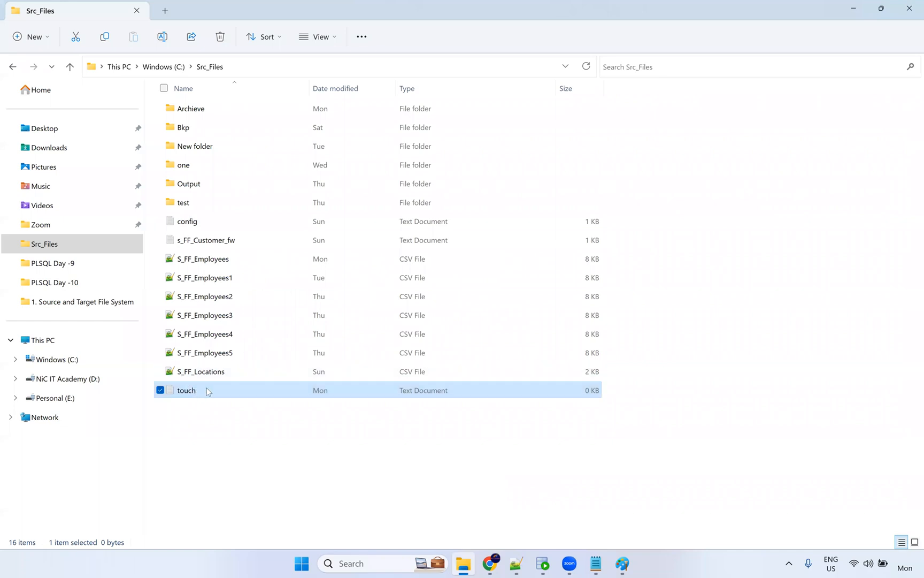
{"action": "left_click", "coordinate": [197, 392]}
{"action": "left_click", "coordinate": [405, 464]}
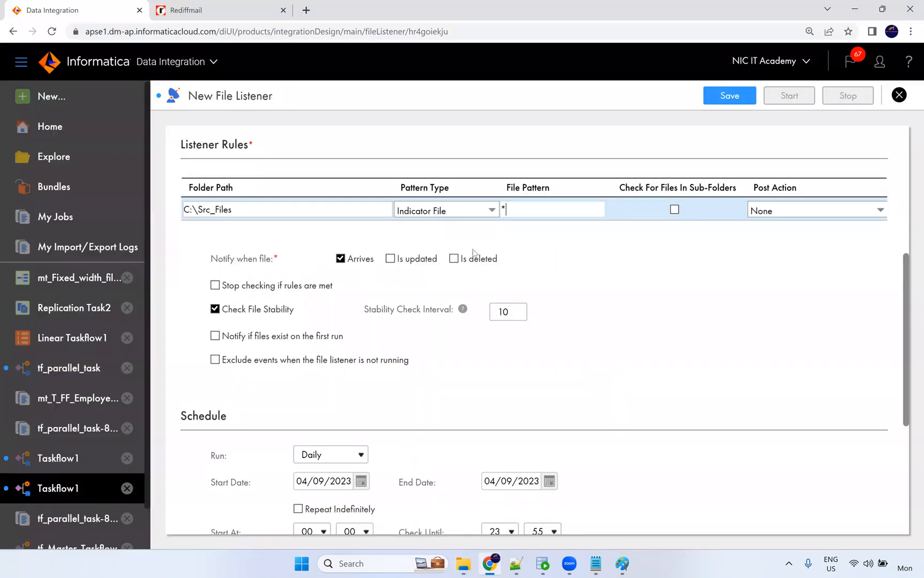
{"action": "key", "text": "alt+Tab"}
{"action": "left_click", "coordinate": [503, 205]}
{"action": "key", "text": "BackSpace"}
{"action": "type", "text": "touch.txt"}
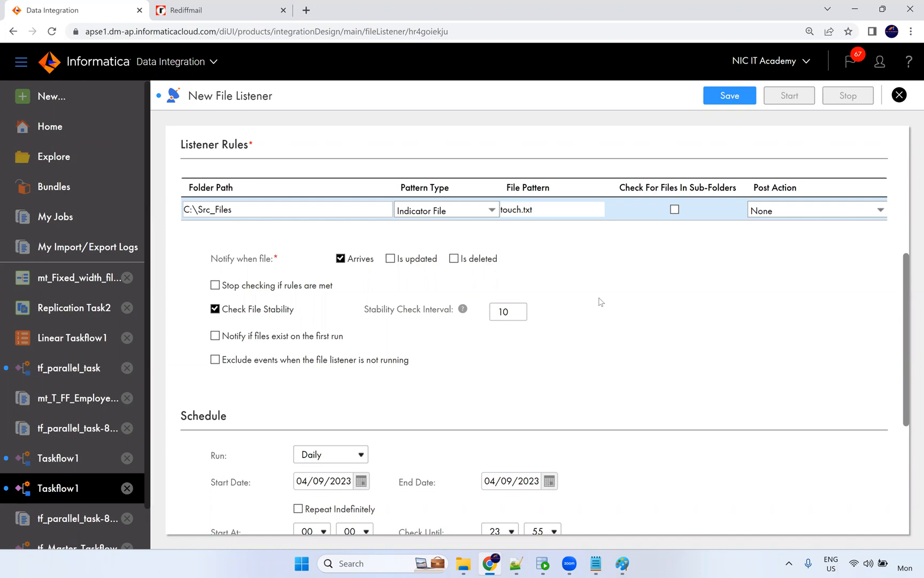
{"action": "left_click", "coordinate": [600, 302]}
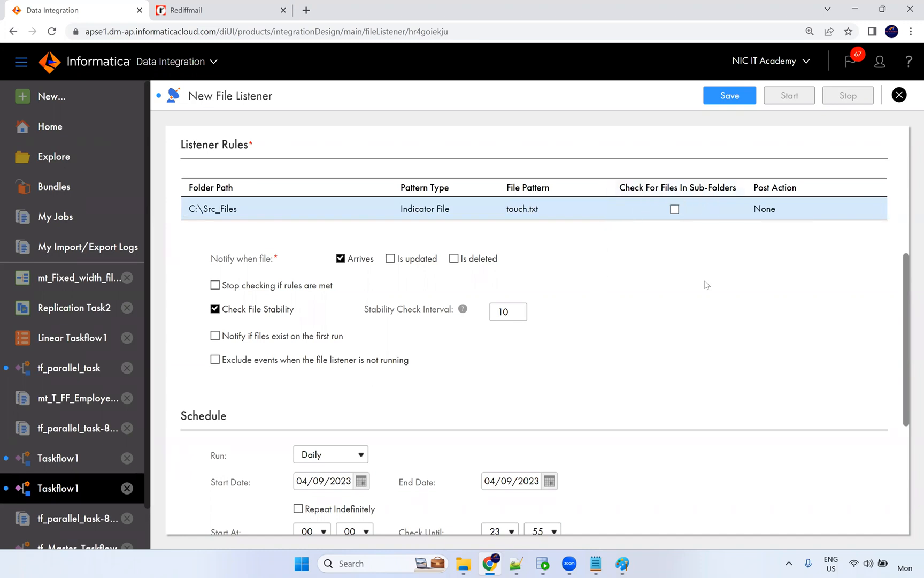
Set the listener rule's post action to Delete.
{"action": "left_click", "coordinate": [764, 213]}
{"action": "left_click", "coordinate": [768, 216]}
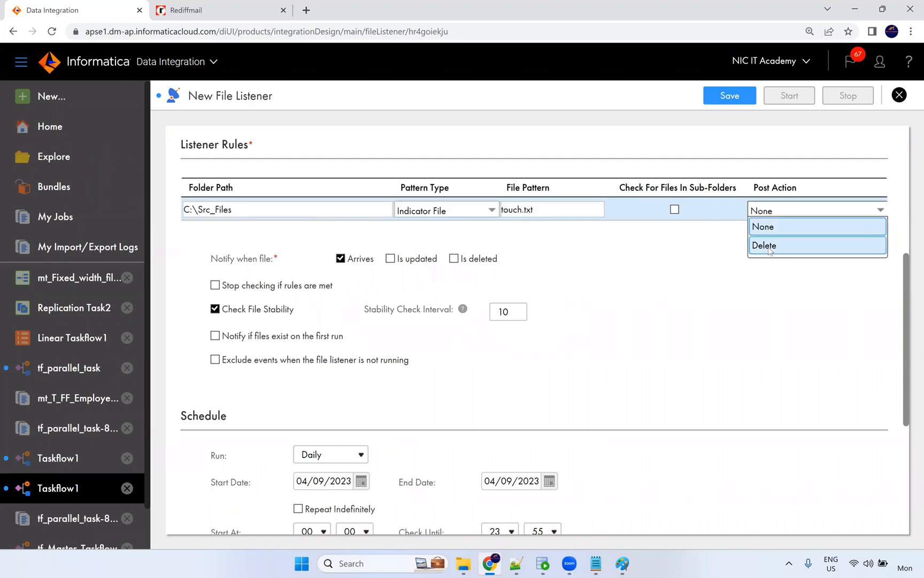
{"action": "left_click", "coordinate": [768, 246]}
{"action": "left_click", "coordinate": [762, 259]}
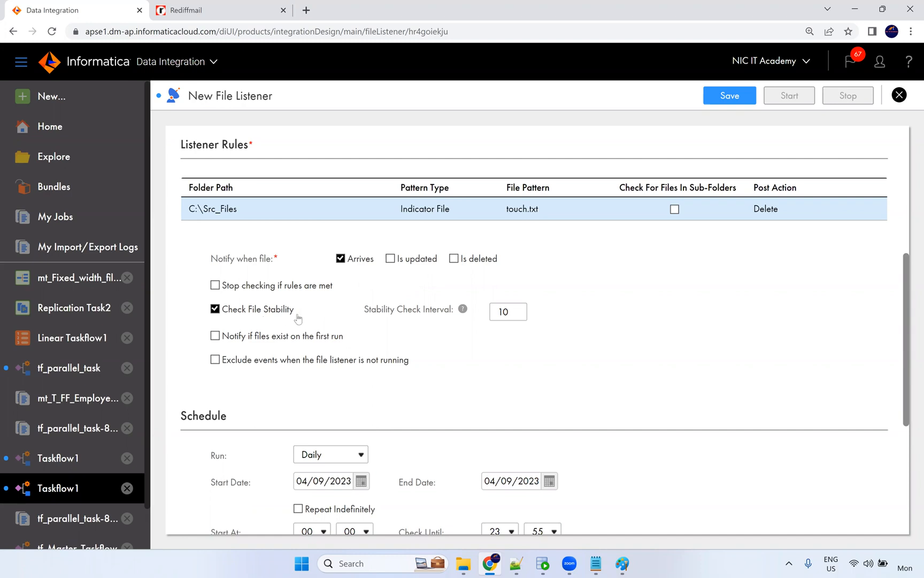
{"action": "scroll", "coordinate": [406, 346], "scroll_direction": "down", "scroll_amount": 4}
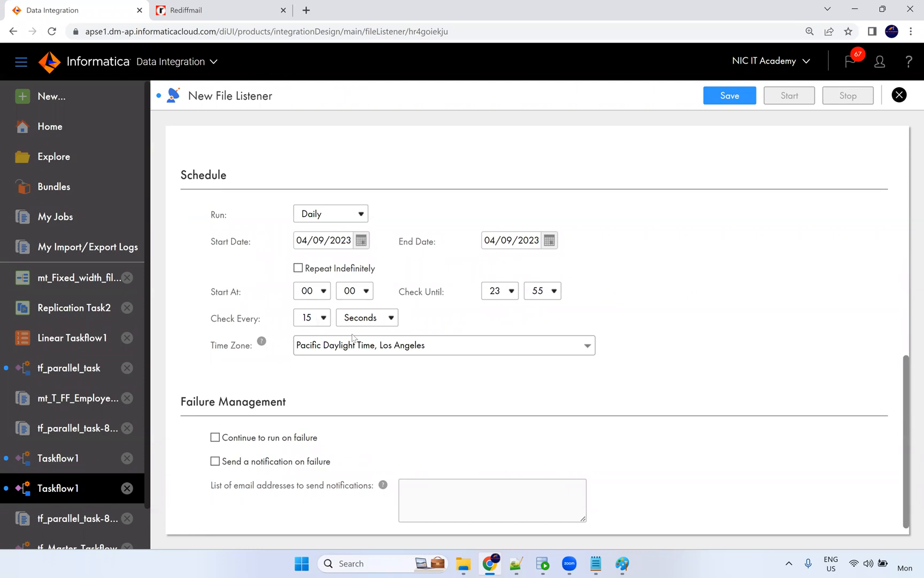
Keep the 15-second check interval and tick Send a notification on failure.
{"action": "left_click", "coordinate": [324, 317]}
{"action": "left_click", "coordinate": [448, 327]}
{"action": "scroll", "coordinate": [385, 401], "scroll_direction": "down", "scroll_amount": 1}
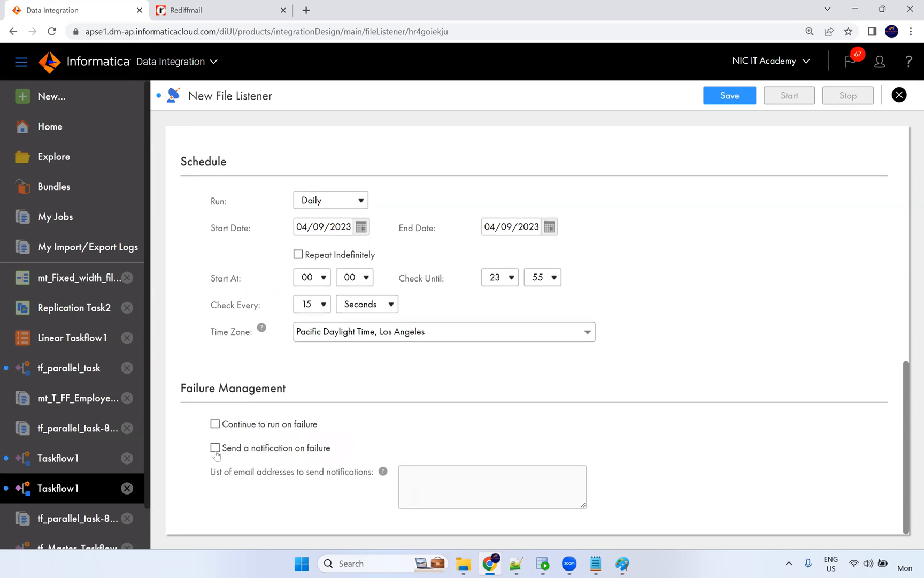
{"action": "left_click", "coordinate": [252, 454]}
{"action": "scroll", "coordinate": [713, 378], "scroll_direction": "up", "scroll_amount": 1}
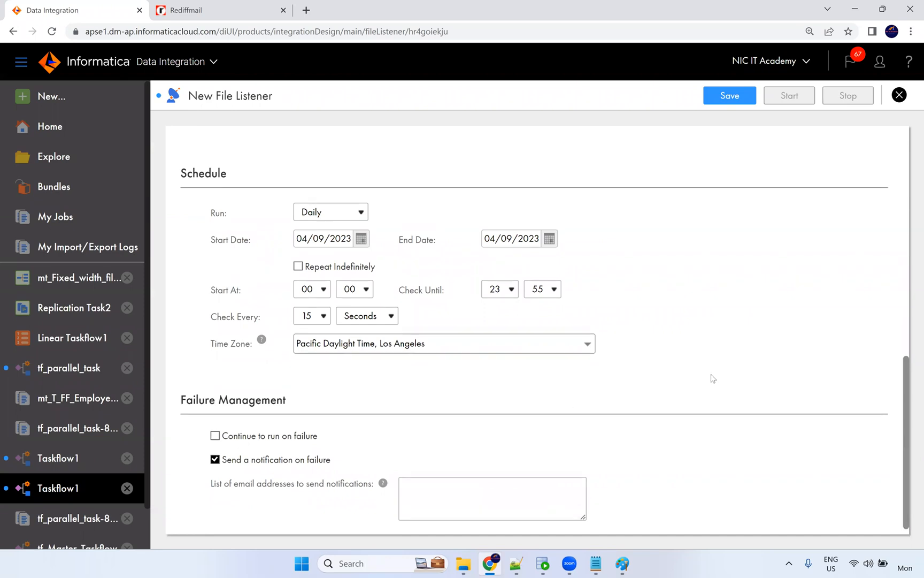
{"action": "scroll", "coordinate": [713, 378], "scroll_direction": "up", "scroll_amount": 5}
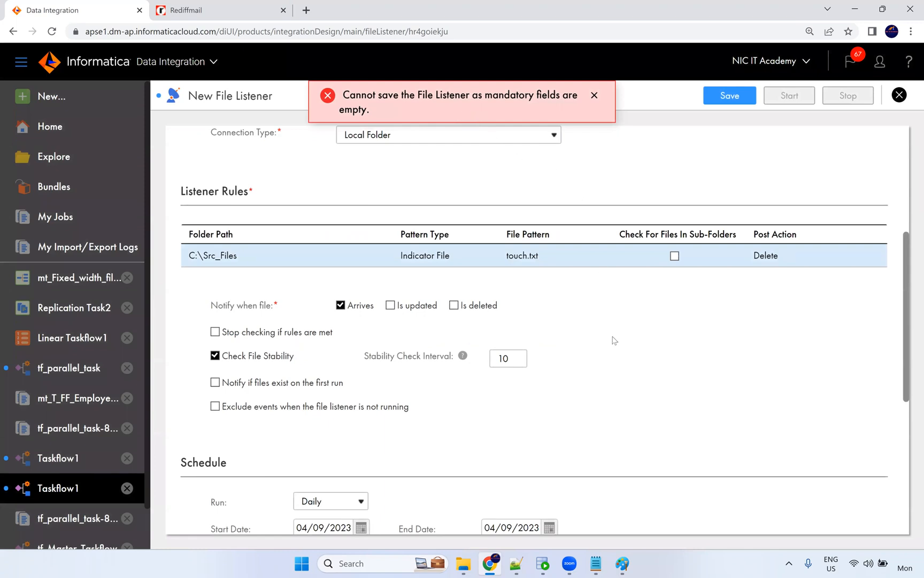
Enter the failure-notification e-mail address for Touch_File1 and save the file listener.
{"action": "scroll", "coordinate": [613, 346], "scroll_direction": "down", "scroll_amount": 6}
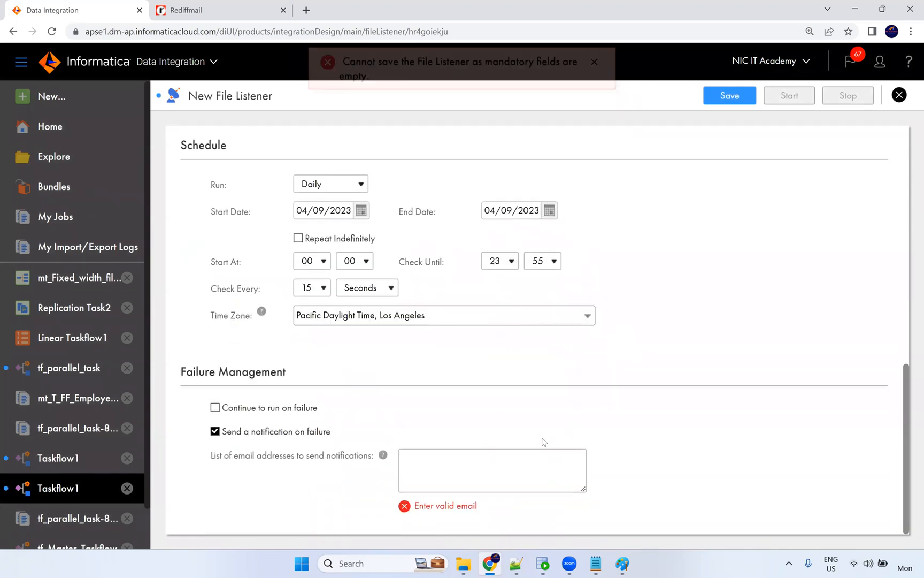
{"action": "left_click", "coordinate": [424, 473]}
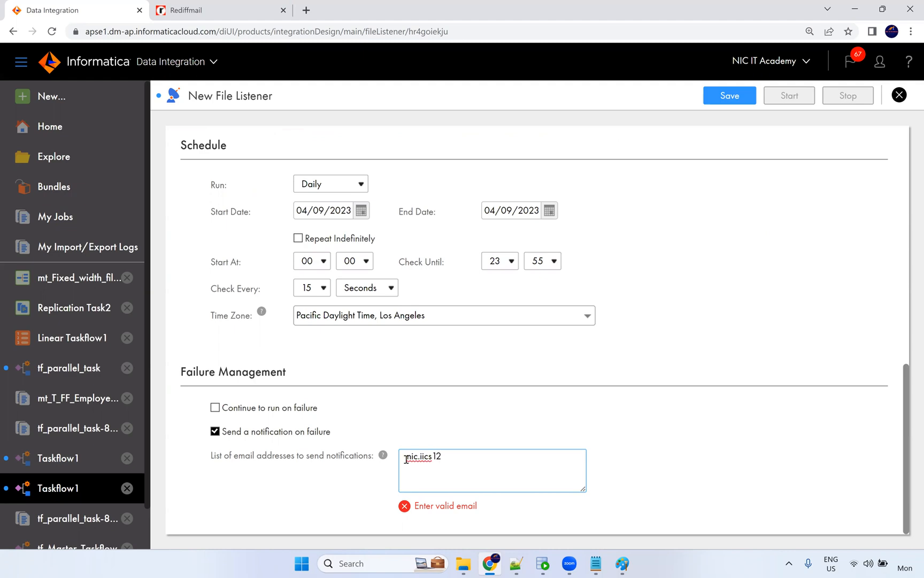
{"action": "left_click", "coordinate": [718, 98]}
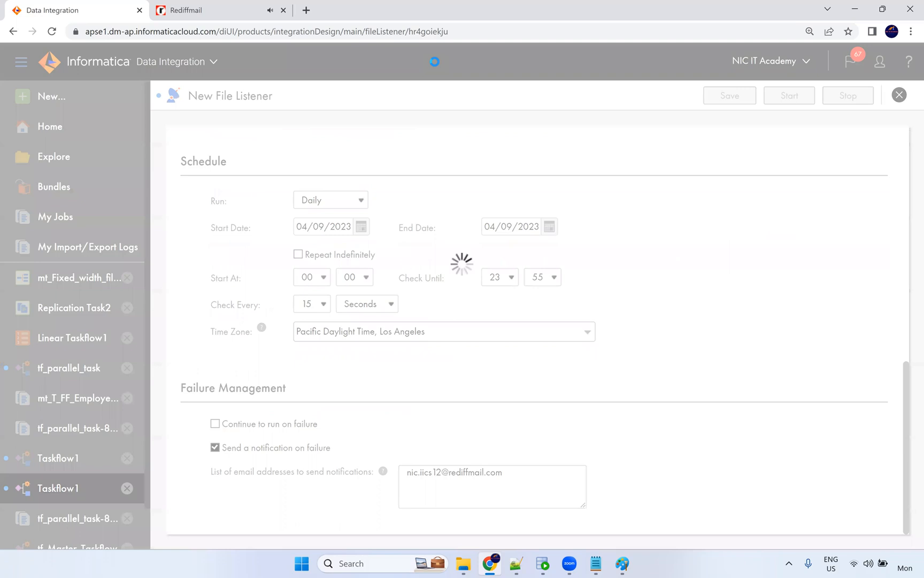
Open the latest mapping-task completion email in the Rediffmail inbox, then go back to the inbox.
{"action": "key", "text": "ctrl+Tab"}
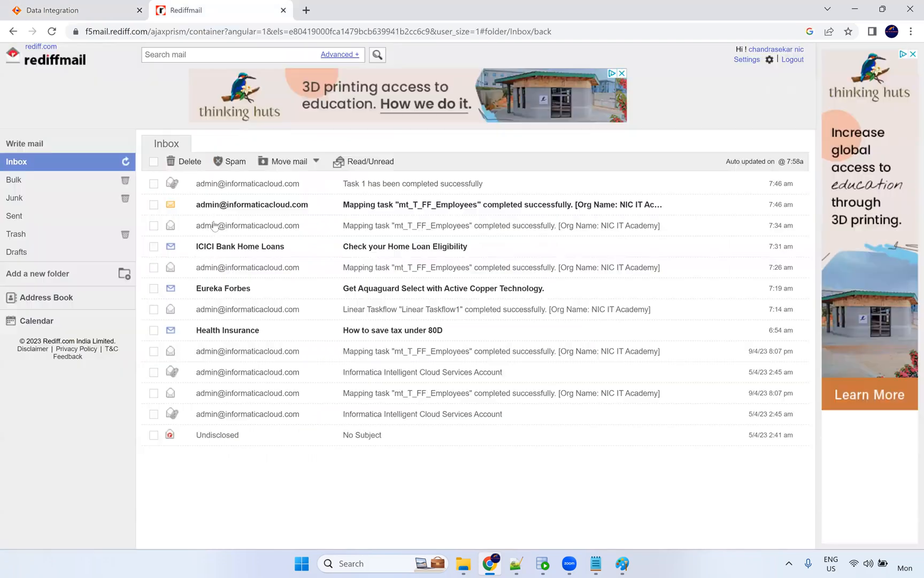
{"action": "left_click", "coordinate": [242, 204]}
{"action": "left_click", "coordinate": [166, 145]}
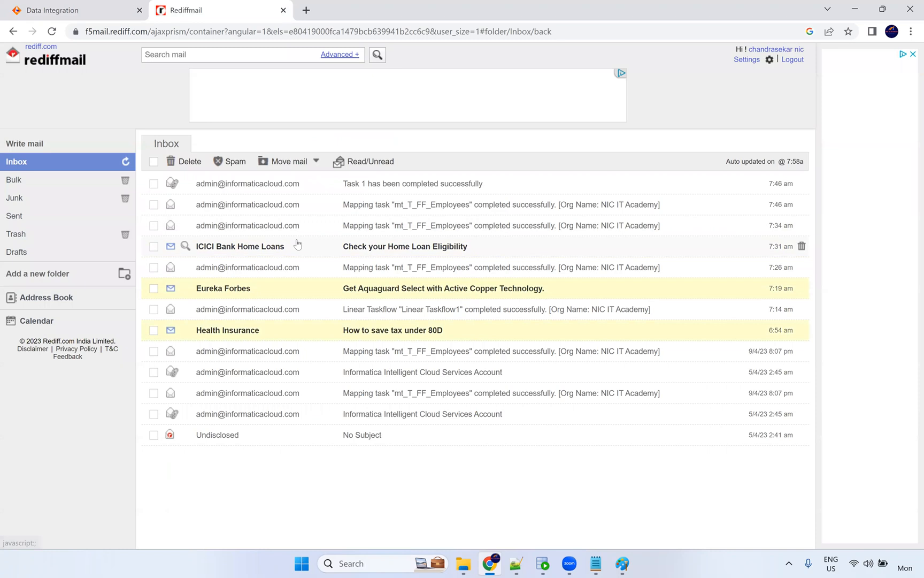
Back in Data Integration, scroll through Touch_File1's details and rules, then reopen the tf_Master_Taskflow designer.
{"action": "left_click", "coordinate": [80, 10]}
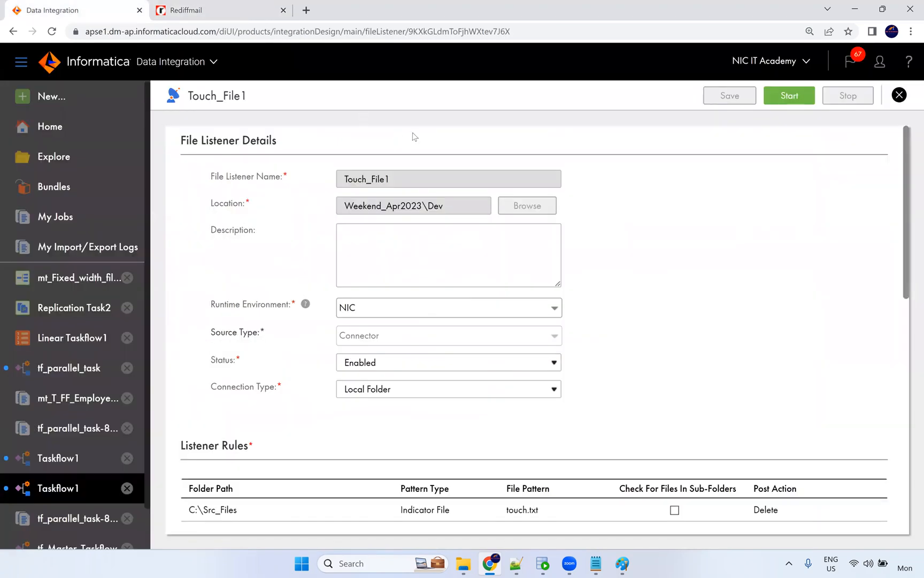
{"action": "scroll", "coordinate": [583, 372], "scroll_direction": "down", "scroll_amount": 7}
{"action": "scroll", "coordinate": [581, 370], "scroll_direction": "down", "scroll_amount": 2}
{"action": "scroll", "coordinate": [579, 361], "scroll_direction": "up", "scroll_amount": 5}
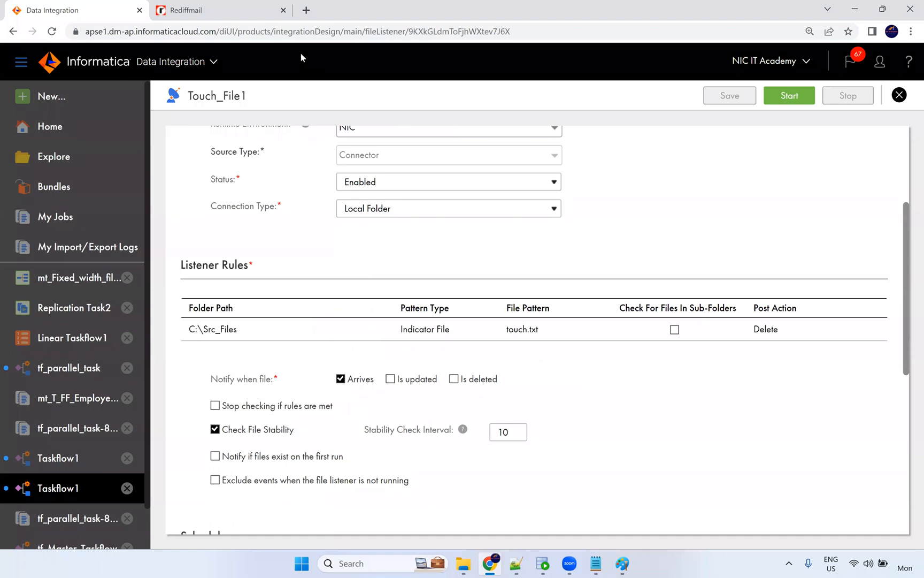
{"action": "scroll", "coordinate": [454, 322], "scroll_direction": "up", "scroll_amount": 5}
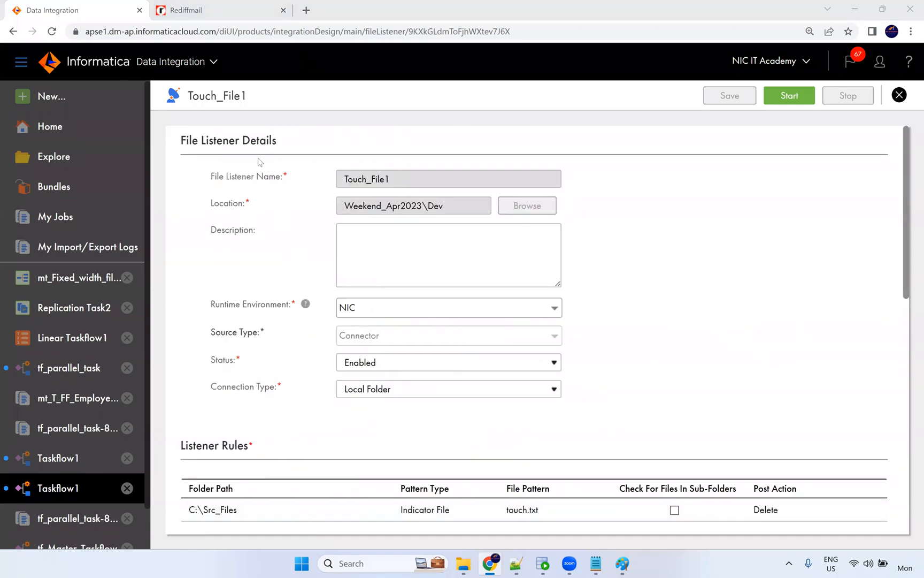
{"action": "scroll", "coordinate": [80, 402], "scroll_direction": "down", "scroll_amount": 1}
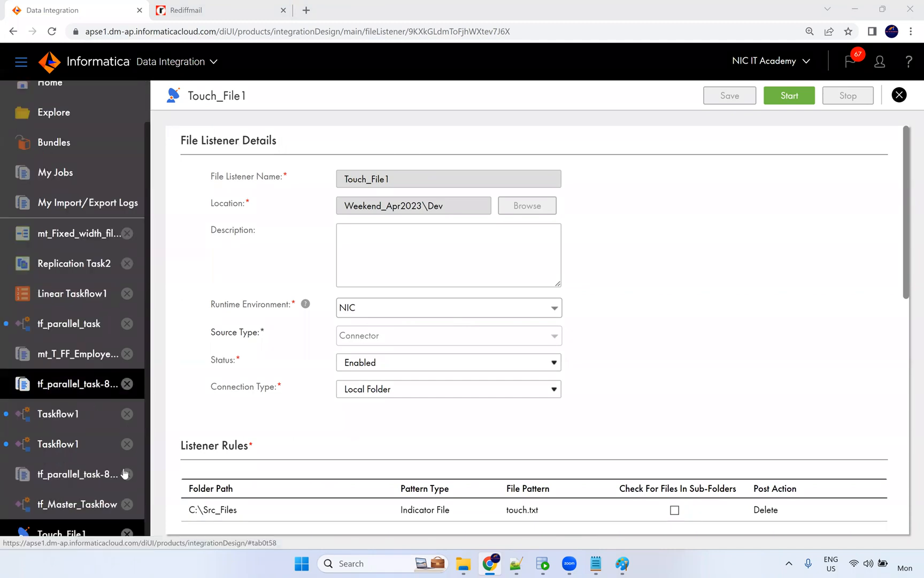
{"action": "left_click", "coordinate": [85, 504]}
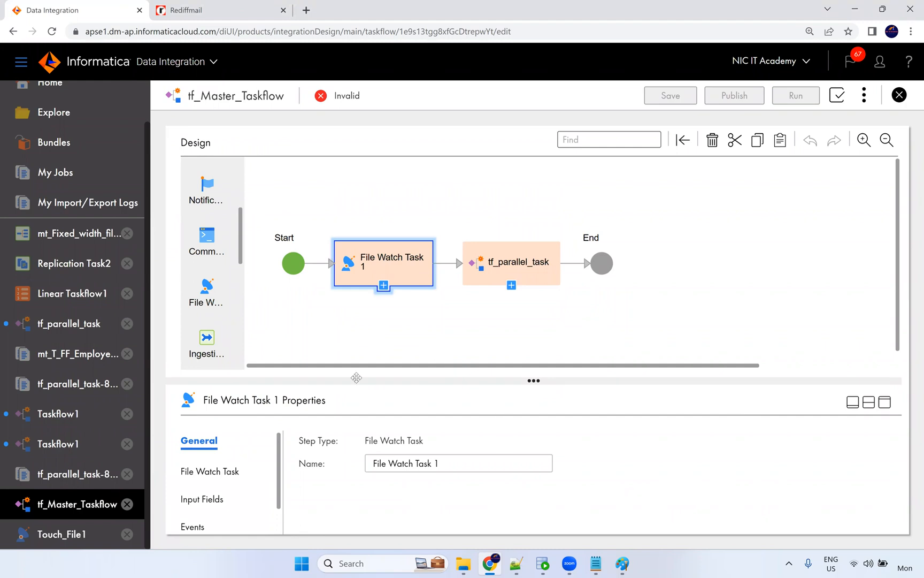
Assign the Touch_File1 file listener to File Watch Task 1.
{"action": "scroll", "coordinate": [236, 475], "scroll_direction": "down", "scroll_amount": 1}
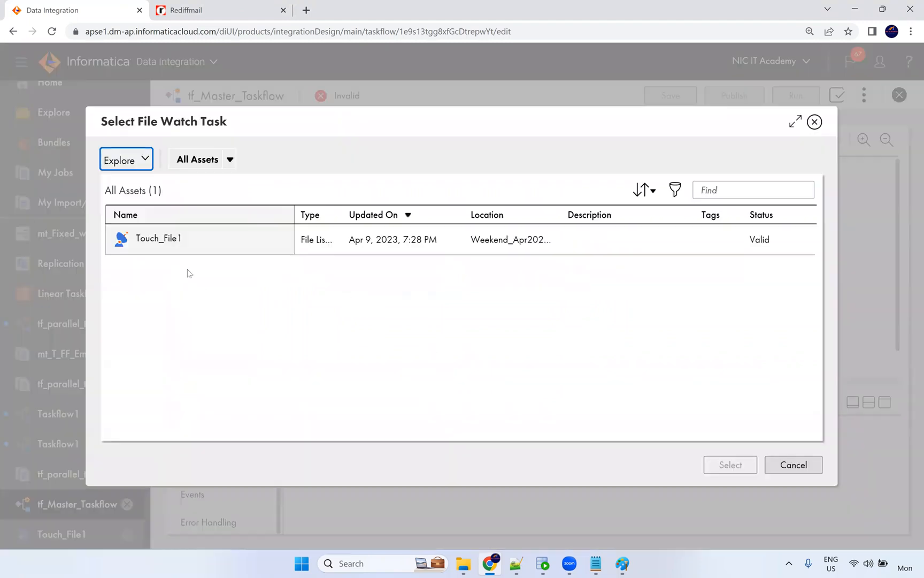
{"action": "left_click", "coordinate": [166, 244]}
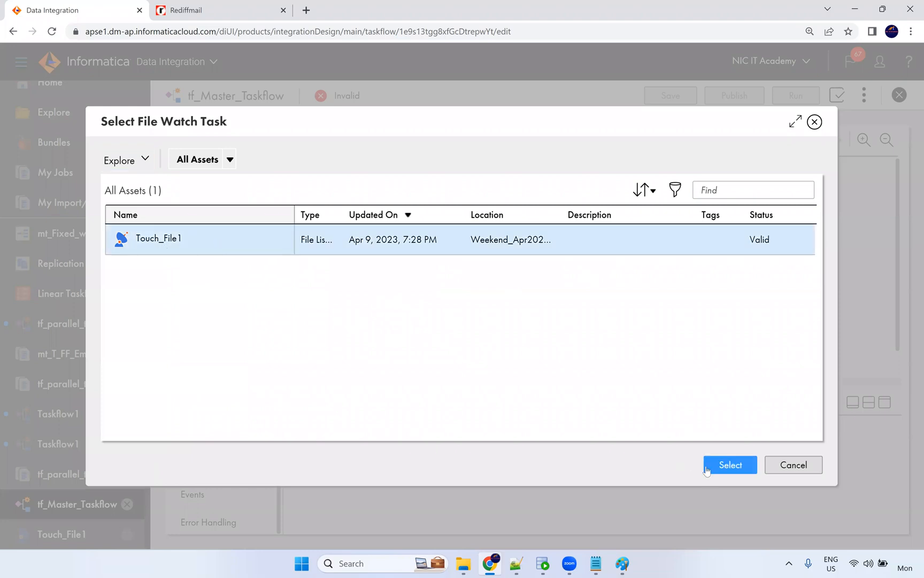
{"action": "left_click", "coordinate": [729, 465]}
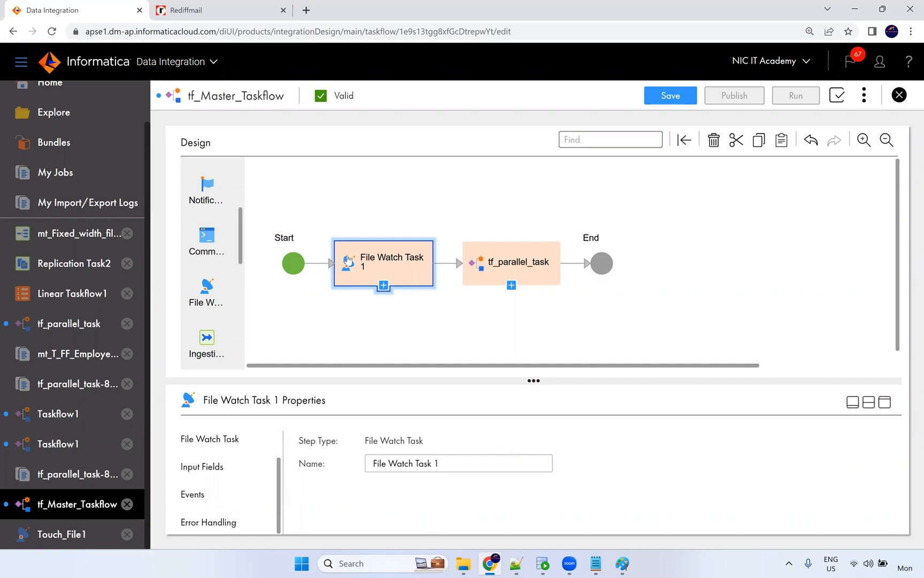
Review the task's Events, Input Fields and Error Handling settings, then save tf_Master_Taskflow.
{"action": "scroll", "coordinate": [517, 317], "scroll_direction": "down", "scroll_amount": 1}
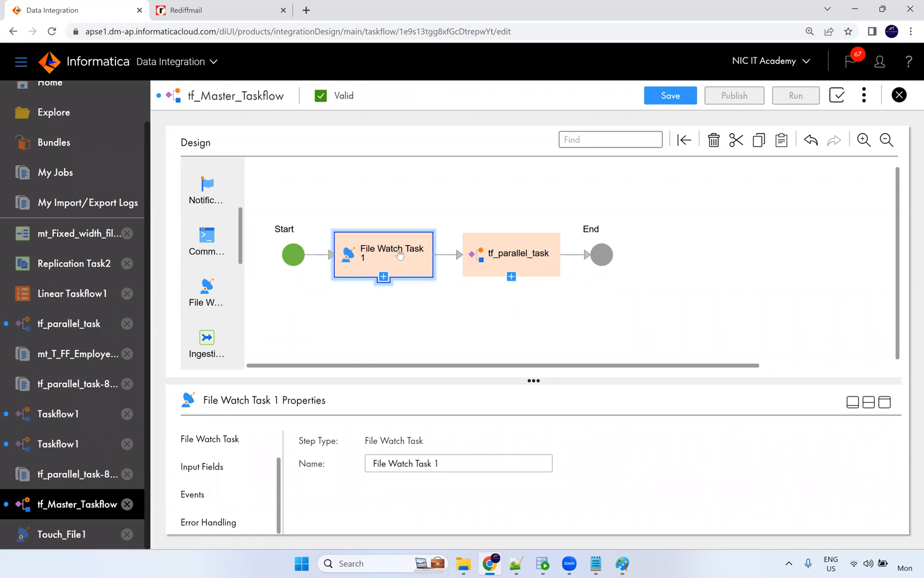
{"action": "left_click", "coordinate": [193, 497]}
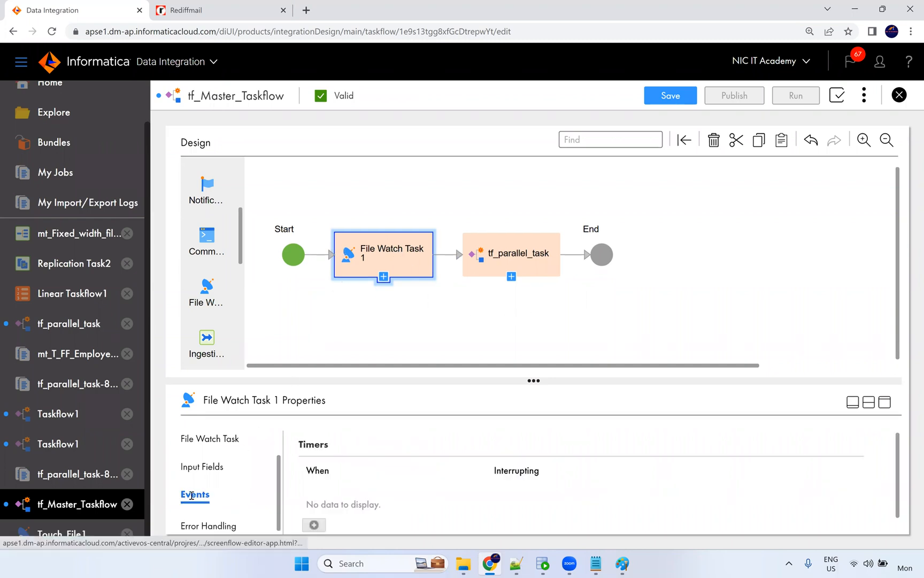
{"action": "left_click", "coordinate": [207, 470]}
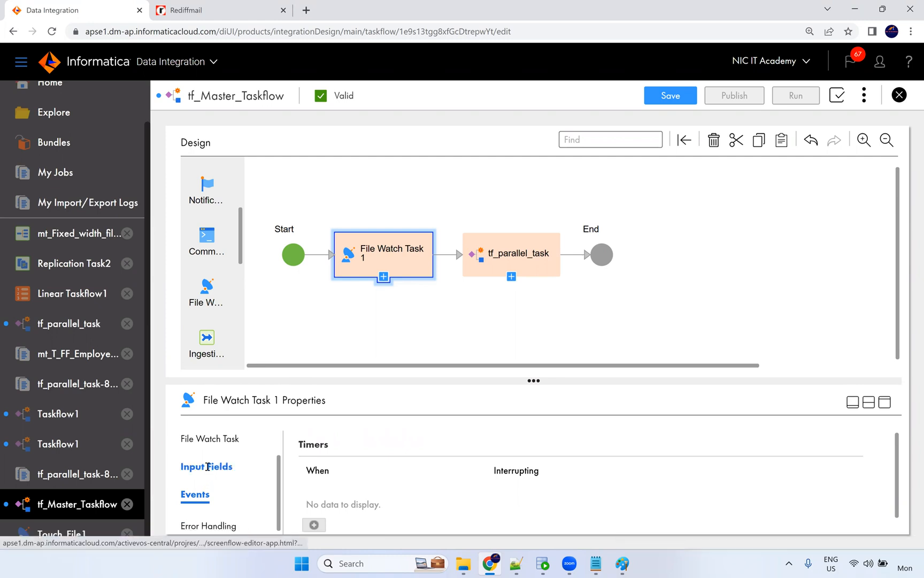
{"action": "left_click", "coordinate": [198, 526]}
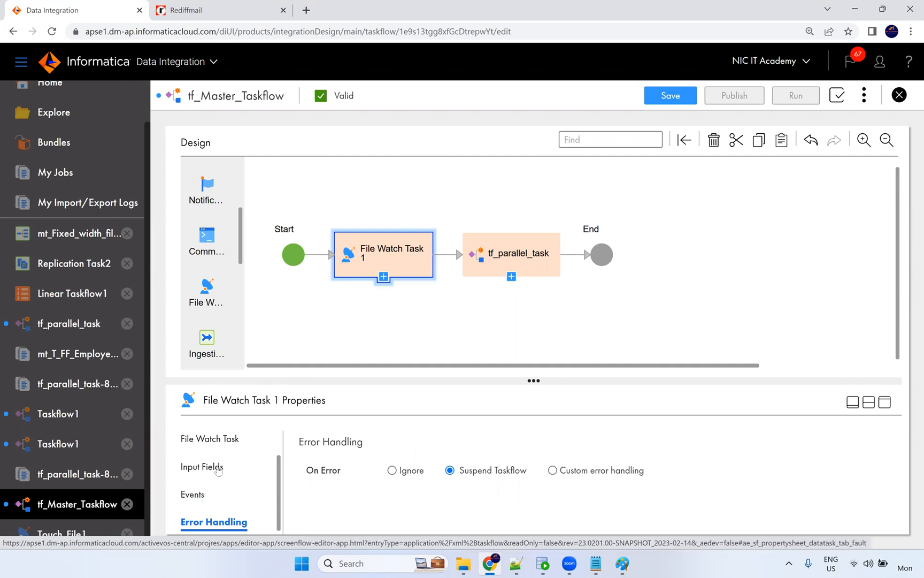
{"action": "left_click", "coordinate": [221, 439]}
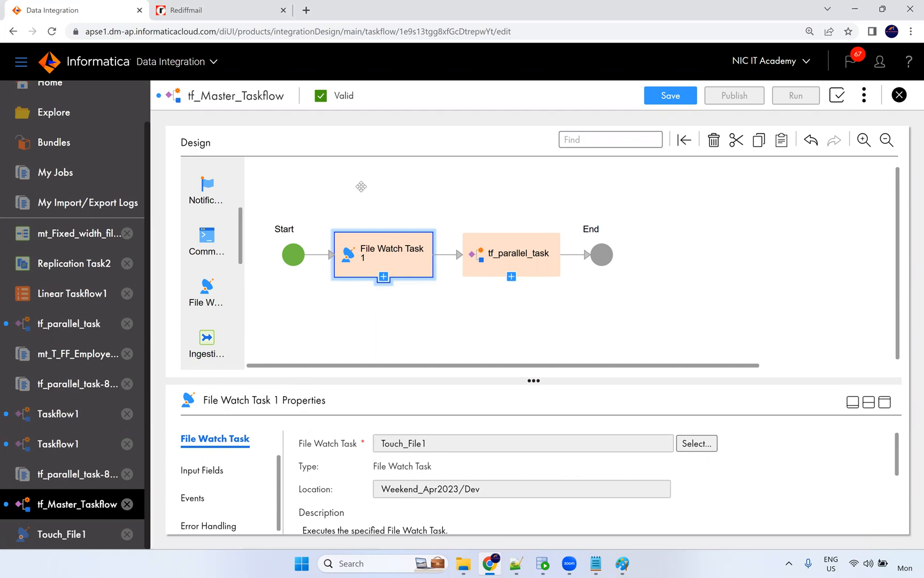
{"action": "left_click", "coordinate": [663, 107]}
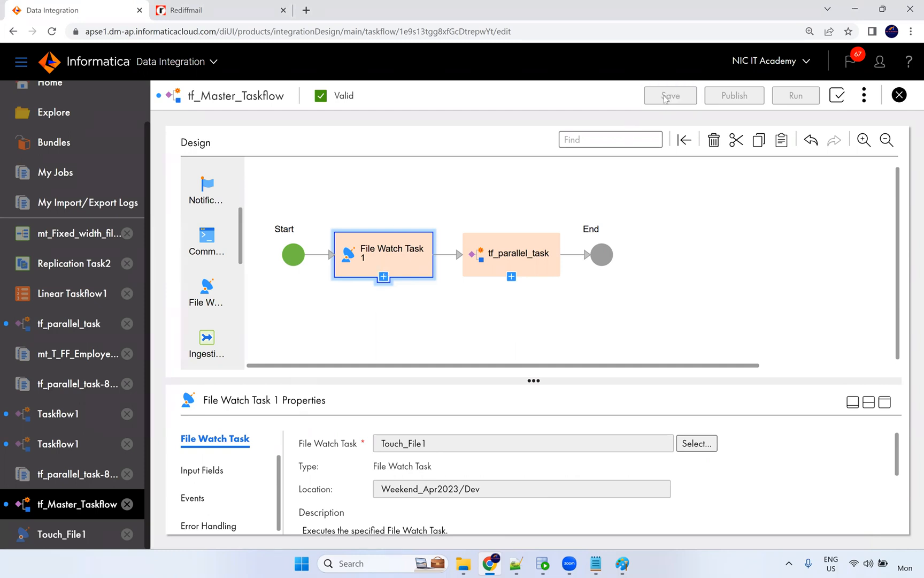
Rename the touch file in the Src_Files folder to touch1.
{"action": "left_click", "coordinate": [463, 563]}
{"action": "left_click", "coordinate": [198, 394]}
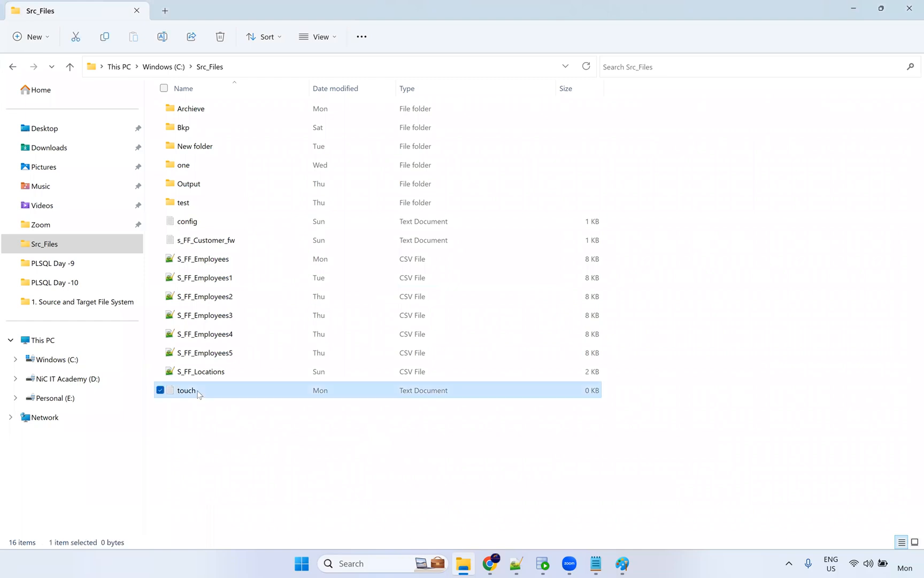
{"action": "left_click", "coordinate": [198, 390]}
{"action": "key", "text": "End"}
{"action": "type", "text": "1"}
{"action": "left_click", "coordinate": [258, 440]}
{"action": "key", "text": "alt+Tab"}
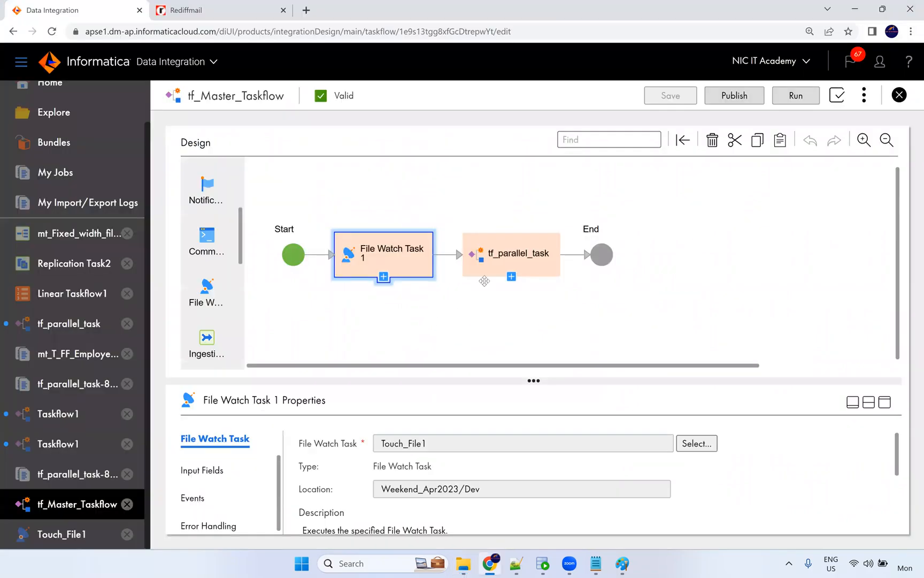
Run tf_Master_Taskflow and open its running instance from My Jobs.
{"action": "left_click", "coordinate": [784, 103]}
{"action": "left_click", "coordinate": [465, 97]}
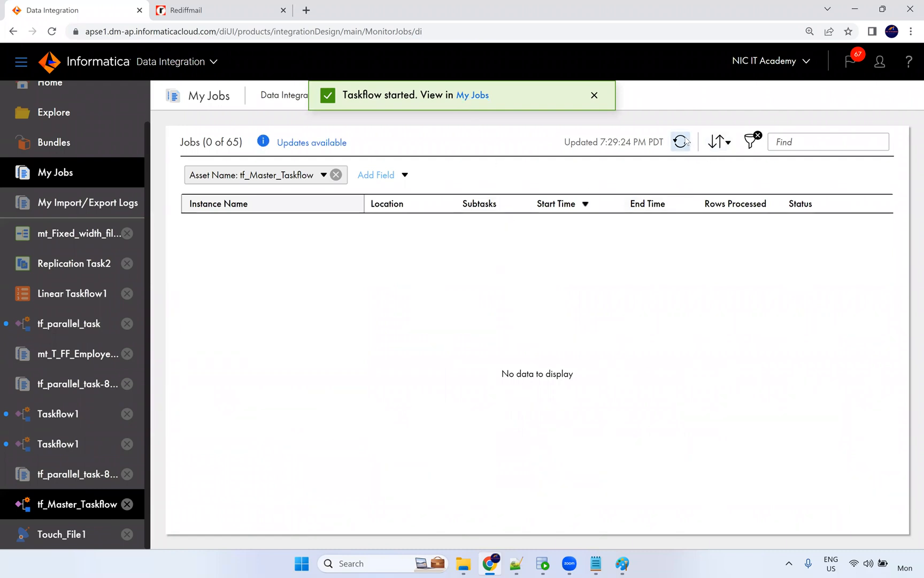
{"action": "left_click", "coordinate": [682, 142]}
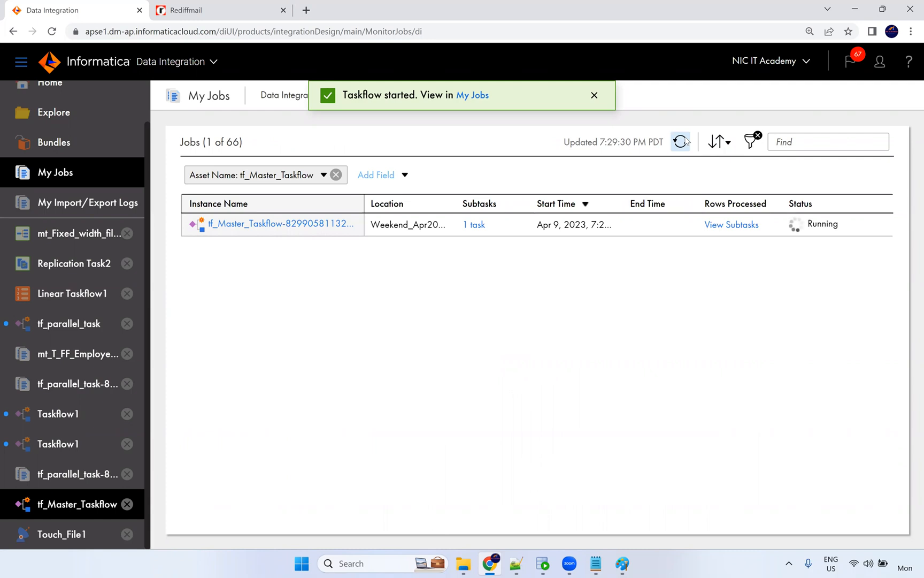
{"action": "left_click", "coordinate": [681, 142]}
{"action": "left_click", "coordinate": [299, 224]}
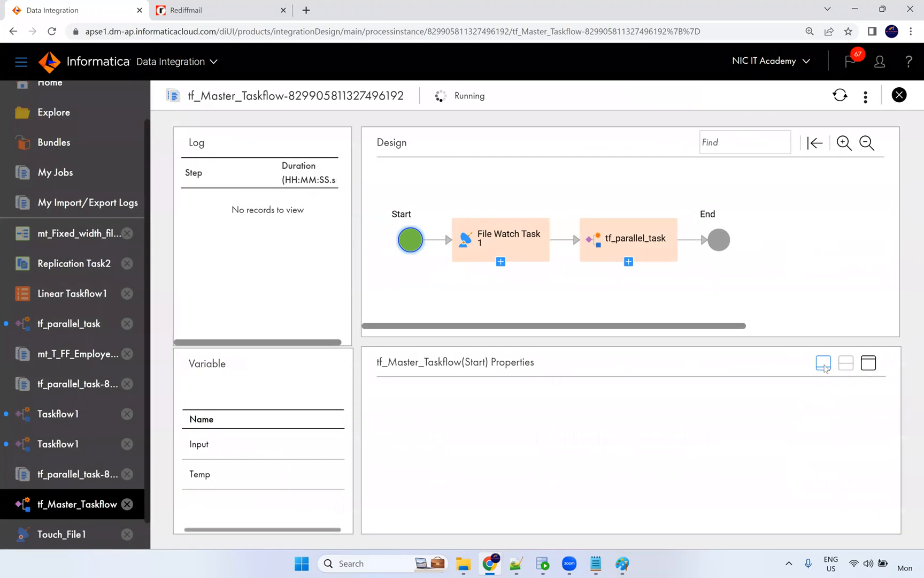
Collapse the Properties panel and refresh the instance to watch it wait at File Watch Task 1.
{"action": "left_click", "coordinate": [825, 367]}
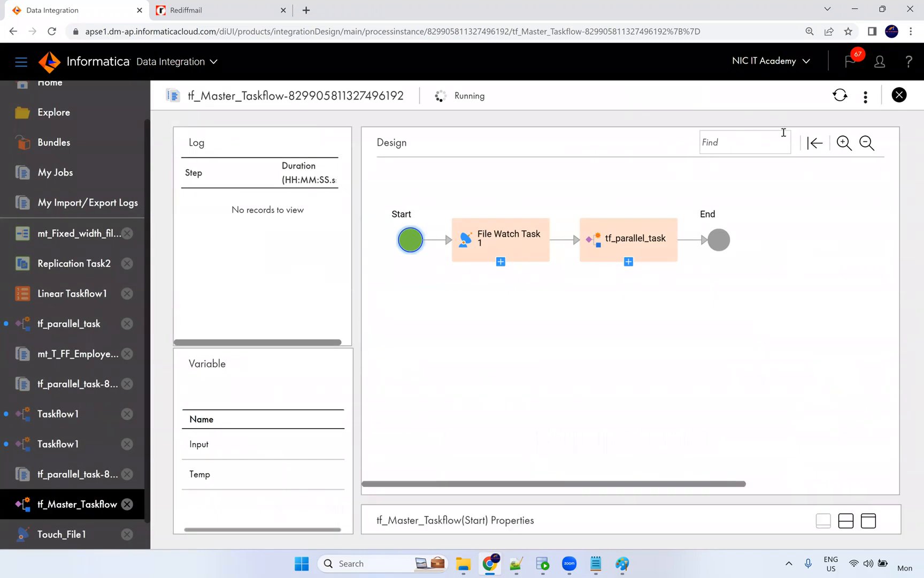
{"action": "left_click", "coordinate": [837, 101]}
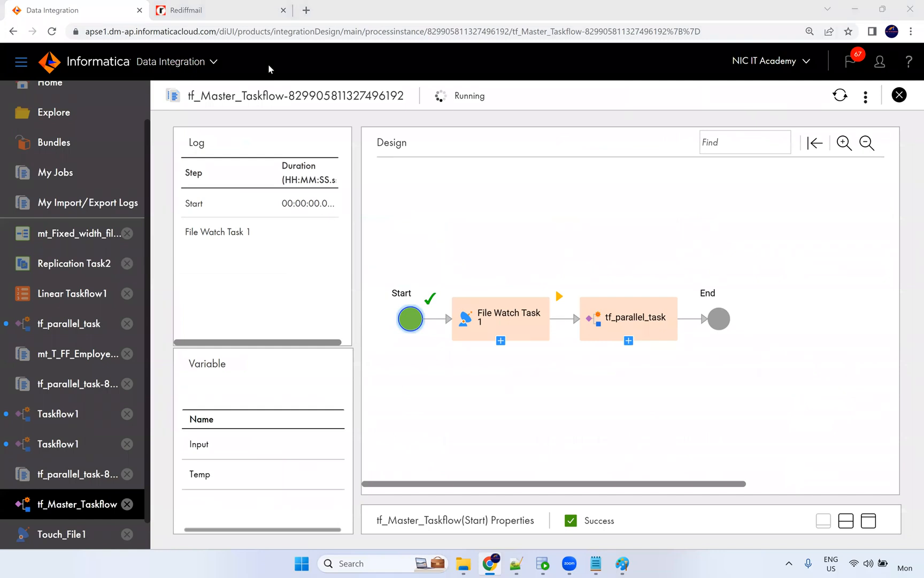
{"action": "left_click", "coordinate": [840, 95]}
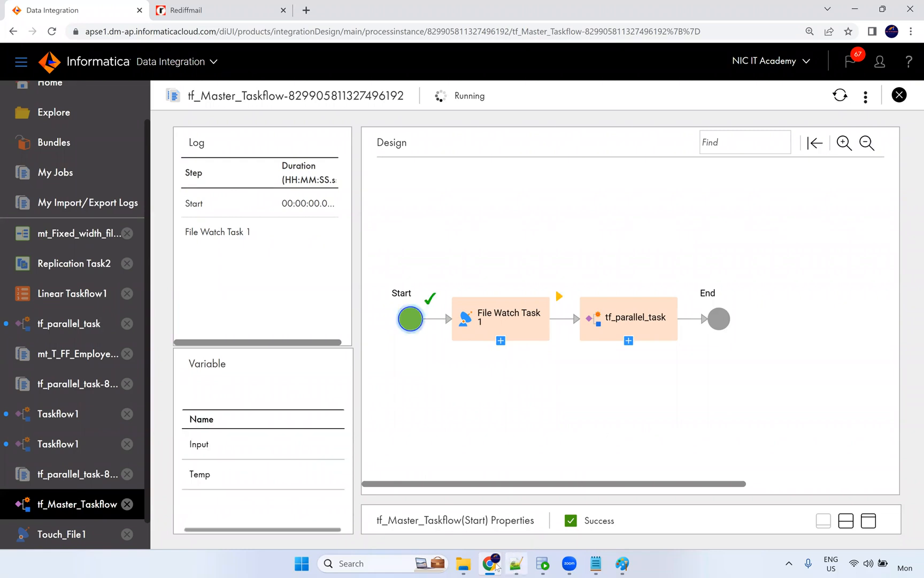
{"action": "left_click", "coordinate": [472, 566]}
Rename touch1 back to touch in Src_Files so the file watch can detect it.
{"action": "left_click", "coordinate": [205, 394]}
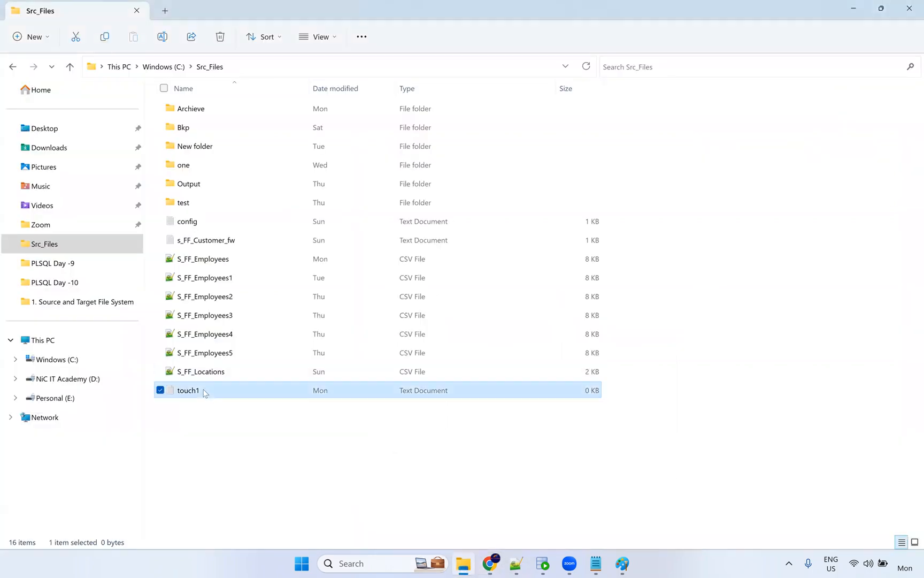
{"action": "left_click", "coordinate": [205, 393]}
{"action": "key", "text": "End"}
{"action": "key", "text": "BackSpace"}
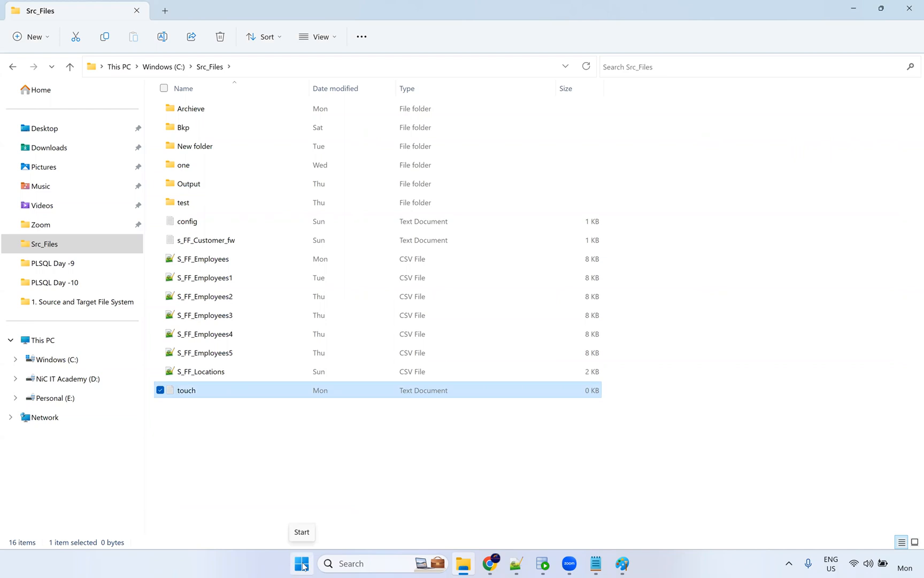
{"action": "left_click", "coordinate": [369, 474]}
{"action": "key", "text": "alt+Tab"}
{"action": "key", "text": "alt+Tab"}
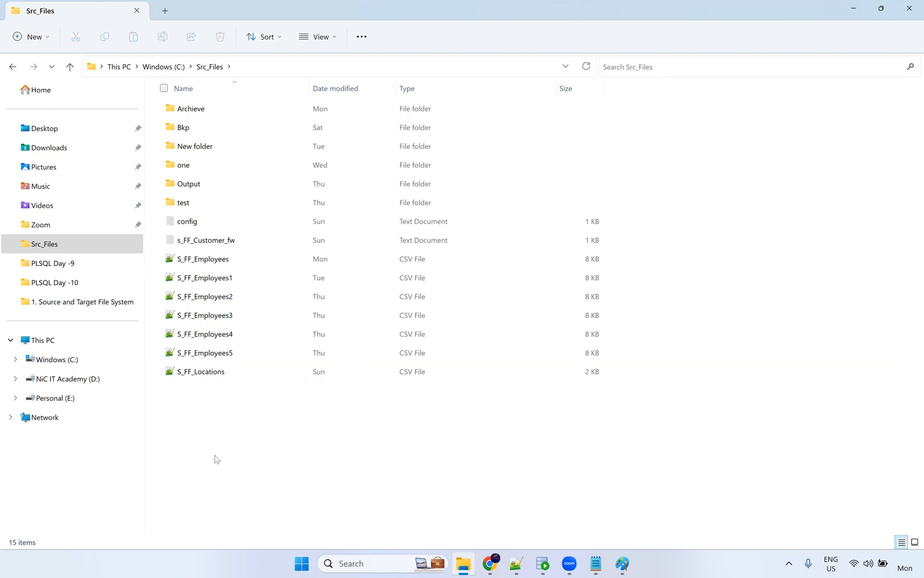
{"action": "left_click", "coordinate": [491, 563]}
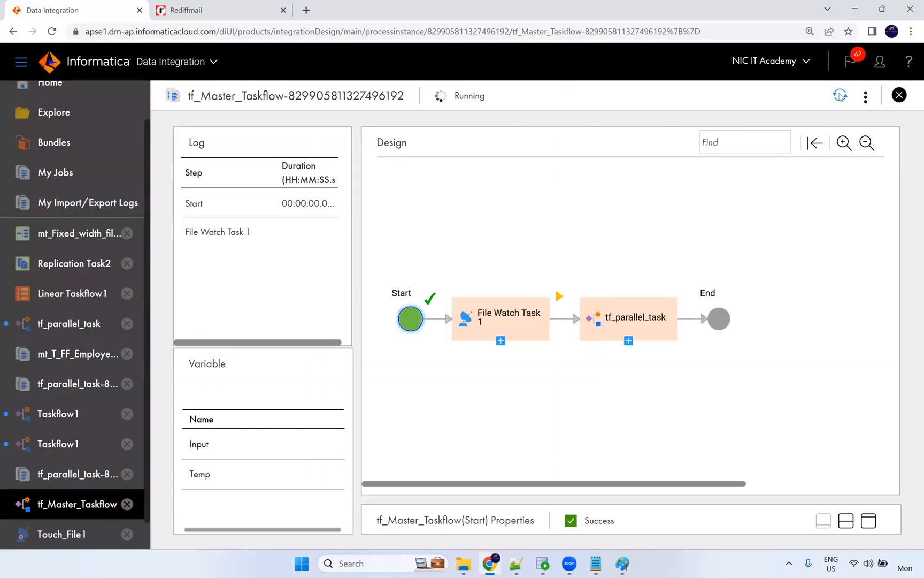
Refresh the tf_Master_Taskflow instance until every step shows Success, then check the Rediffmail inbox.
{"action": "left_click", "coordinate": [841, 98]}
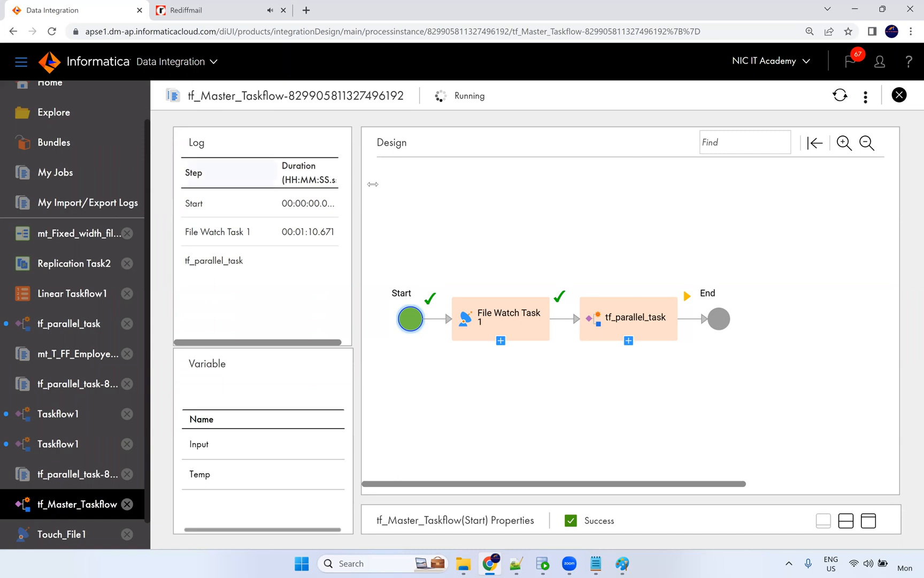
{"action": "left_click", "coordinate": [842, 96]}
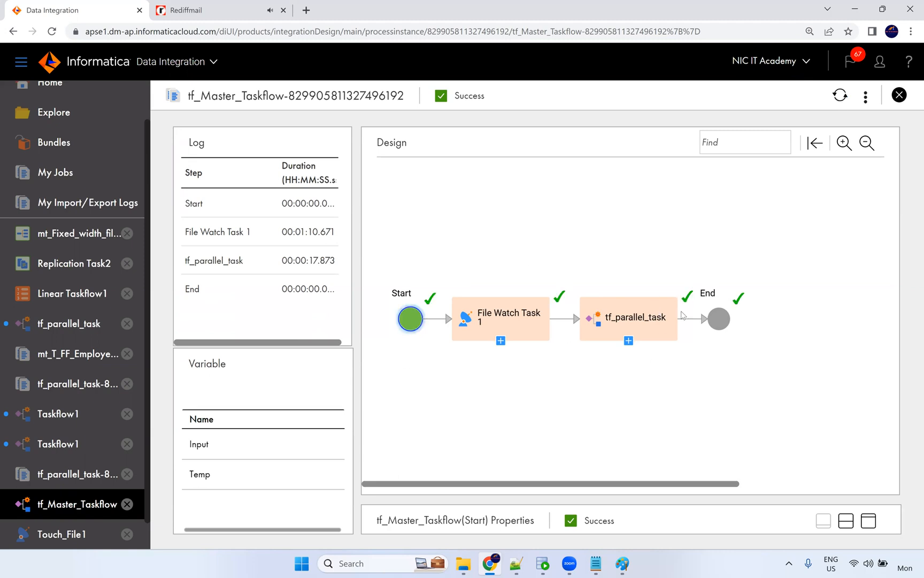
{"action": "left_click", "coordinate": [187, 11]}
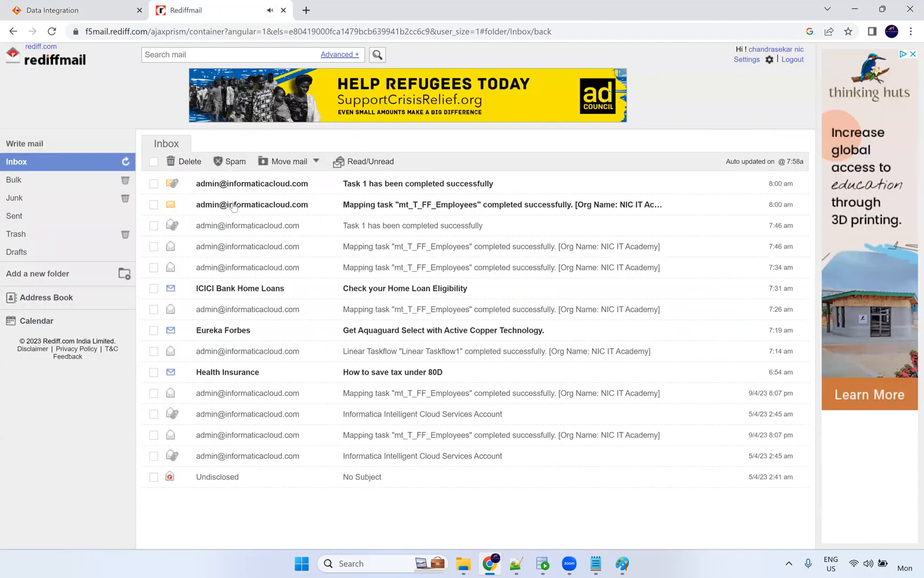
View the successful tf_Master_Taskflow run, then bring up the PowerCenter-versus-IICS diagram in Paint.
{"action": "left_click", "coordinate": [105, 10]}
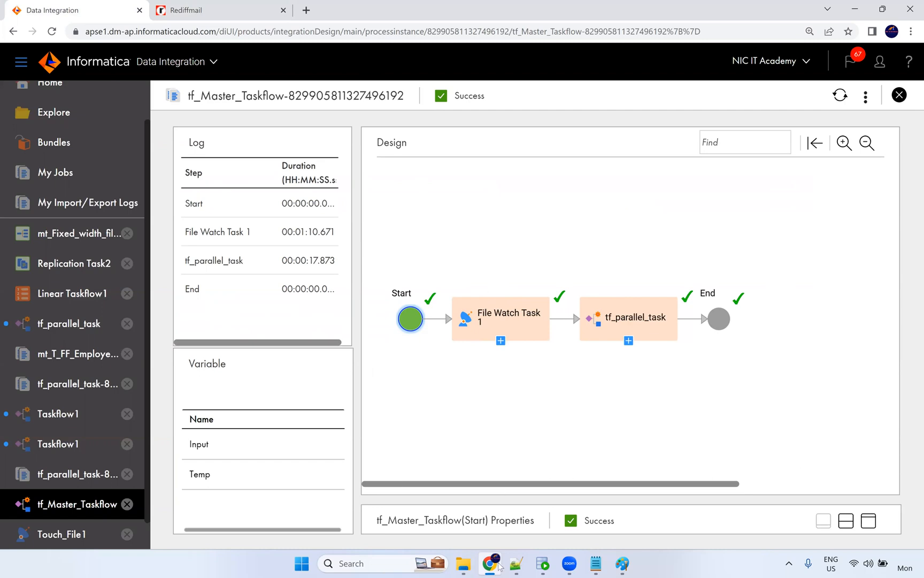
{"action": "left_click", "coordinate": [621, 563]}
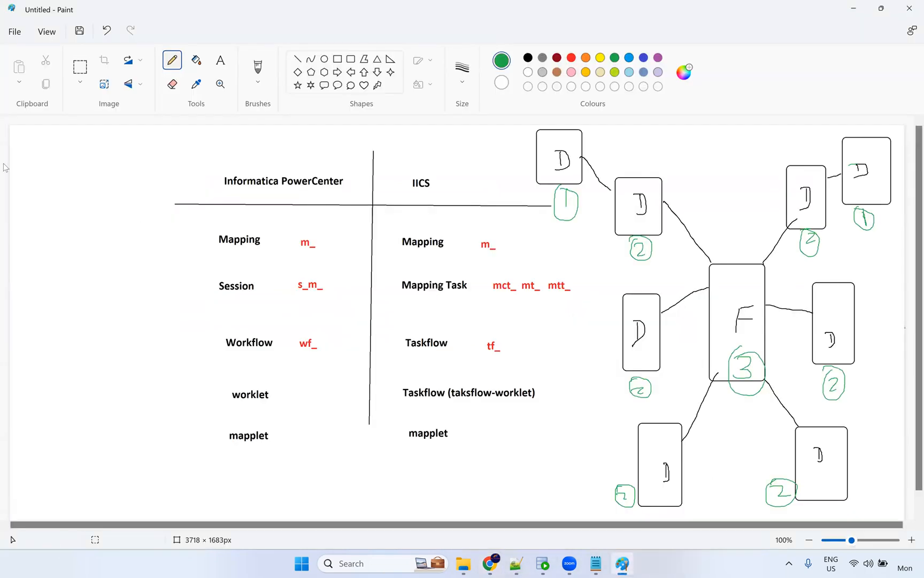
Sketch two linked green boxes at the canvas top-left with a handwritten 'T: 30' note beneath.
{"action": "mouse_move", "coordinate": [36, 152]}
{"action": "left_mouse_down"}
{"action": "mouse_move", "coordinate": [56, 180]}
{"action": "mouse_move", "coordinate": [49, 151]}
{"action": "mouse_move", "coordinate": [35, 151]}
{"action": "mouse_move", "coordinate": [30, 137]}
{"action": "mouse_move", "coordinate": [53, 182]}
{"action": "mouse_move", "coordinate": [91, 203]}
{"action": "mouse_move", "coordinate": [90, 228]}
{"action": "mouse_move", "coordinate": [123, 206]}
{"action": "mouse_move", "coordinate": [111, 188]}
{"action": "left_mouse_up"}
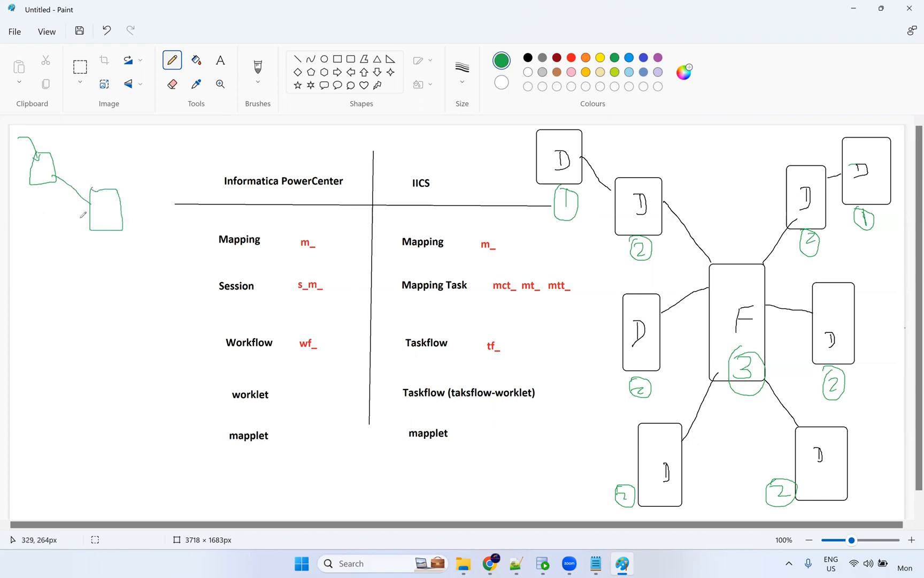
{"action": "left_click_drag", "start_coordinate": [77, 246], "coordinate": [88, 244]}
{"action": "mouse_move", "coordinate": [83, 245]}
{"action": "left_mouse_down"}
{"action": "mouse_move", "coordinate": [83, 262]}
{"action": "mouse_move", "coordinate": [94, 252]}
{"action": "mouse_move", "coordinate": [107, 263]}
{"action": "mouse_move", "coordinate": [119, 248]}
{"action": "mouse_move", "coordinate": [147, 257]}
{"action": "left_mouse_up"}
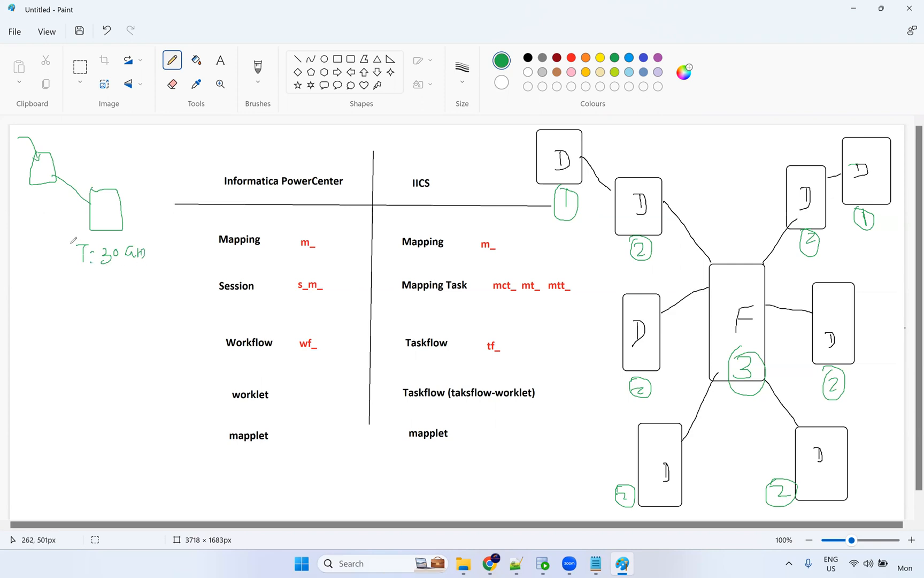
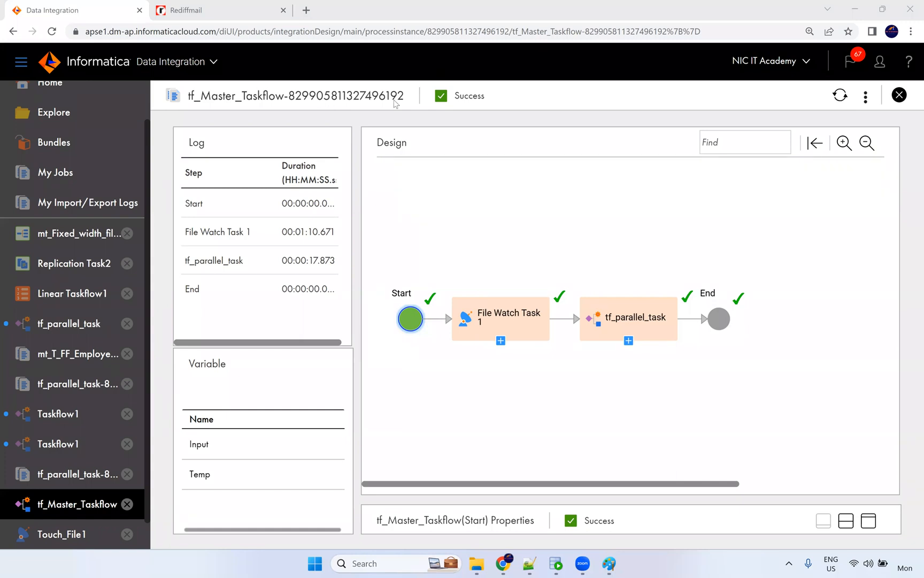
Inspect the File Watch Task 1 step details of the successful tf_Master_Taskflow run.
{"action": "left_click", "coordinate": [512, 314]}
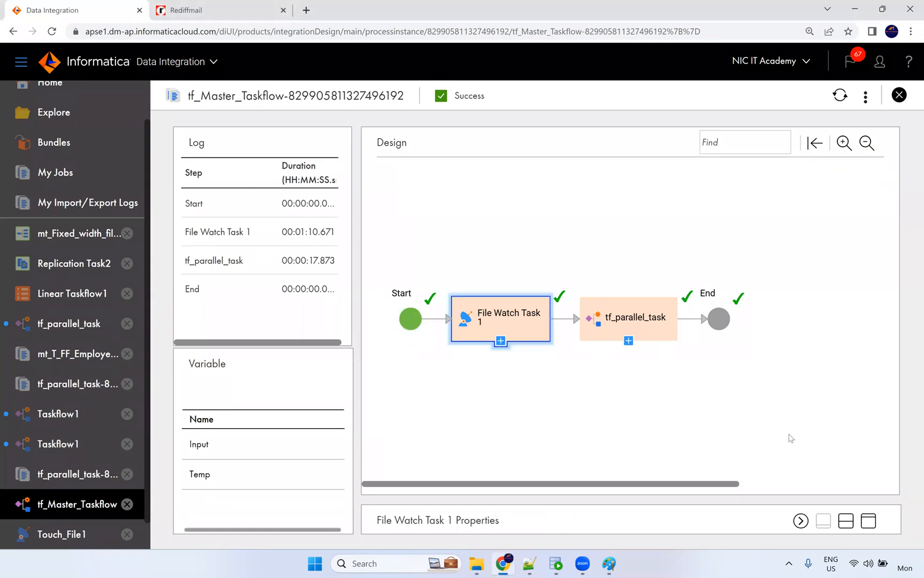
{"action": "left_click", "coordinate": [868, 520]}
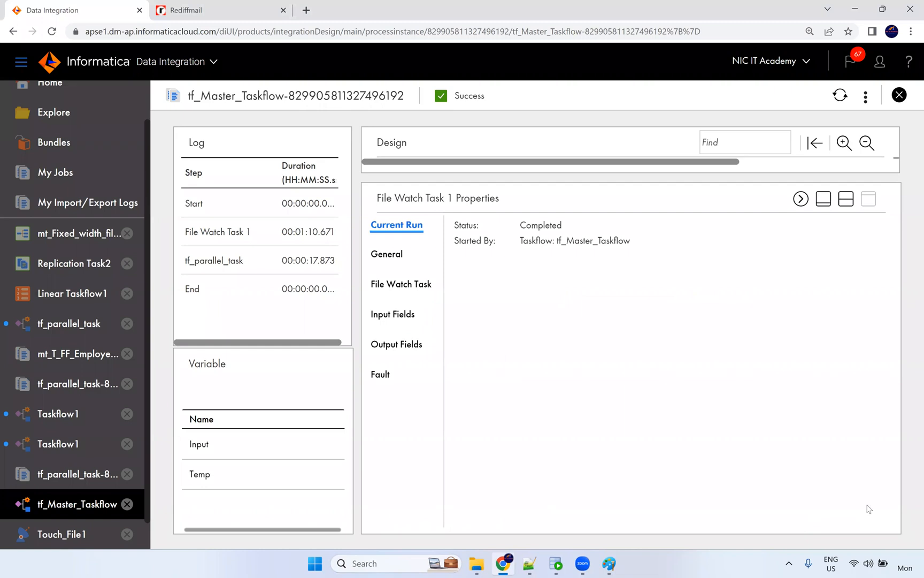
{"action": "left_click", "coordinate": [850, 202]}
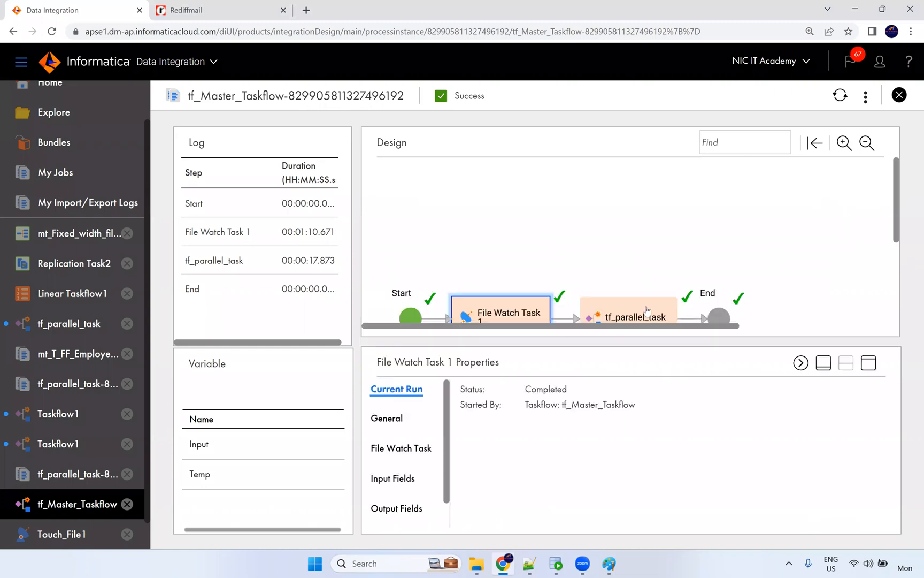
Inspect the tf_parallel_task step's run details and output fields.
{"action": "left_click", "coordinate": [647, 312]}
{"action": "left_click", "coordinate": [868, 363]}
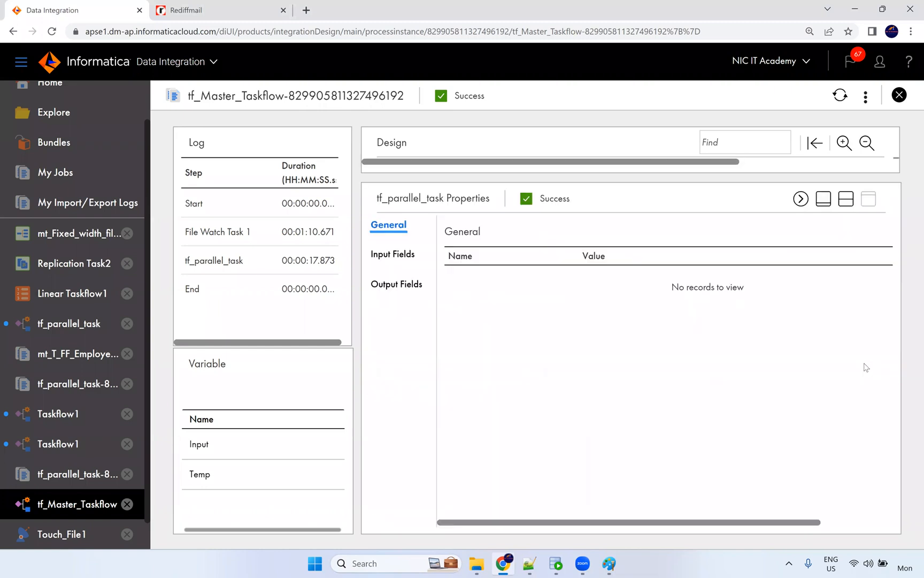
{"action": "left_click", "coordinate": [400, 289]}
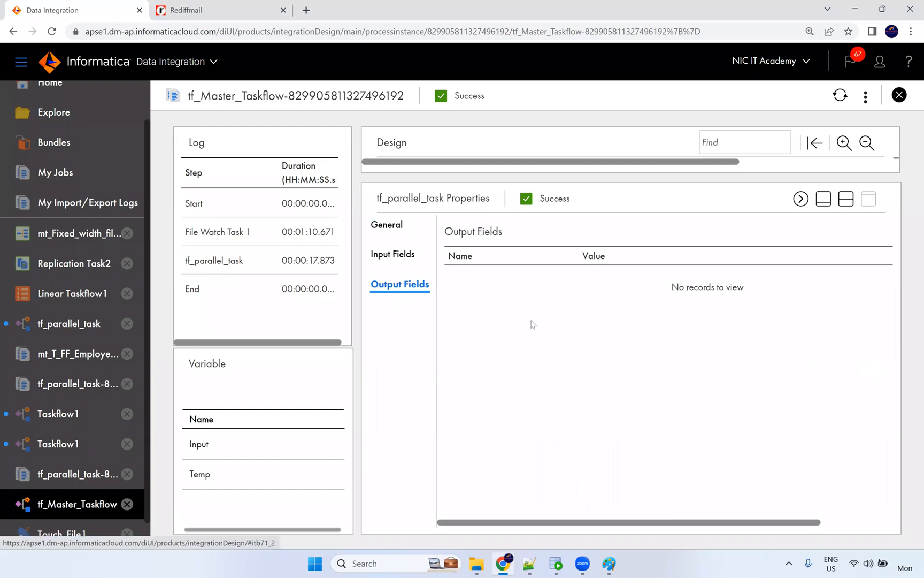
{"action": "left_click", "coordinate": [846, 199]}
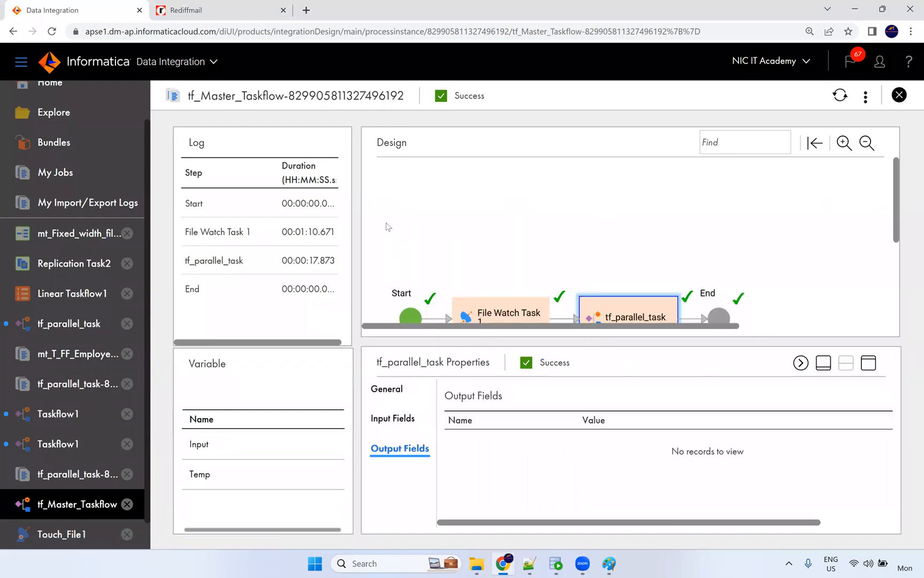
Reselect File Watch Task 1, then open the tf_Master_Taskflow design for editing.
{"action": "left_click", "coordinate": [459, 65]}
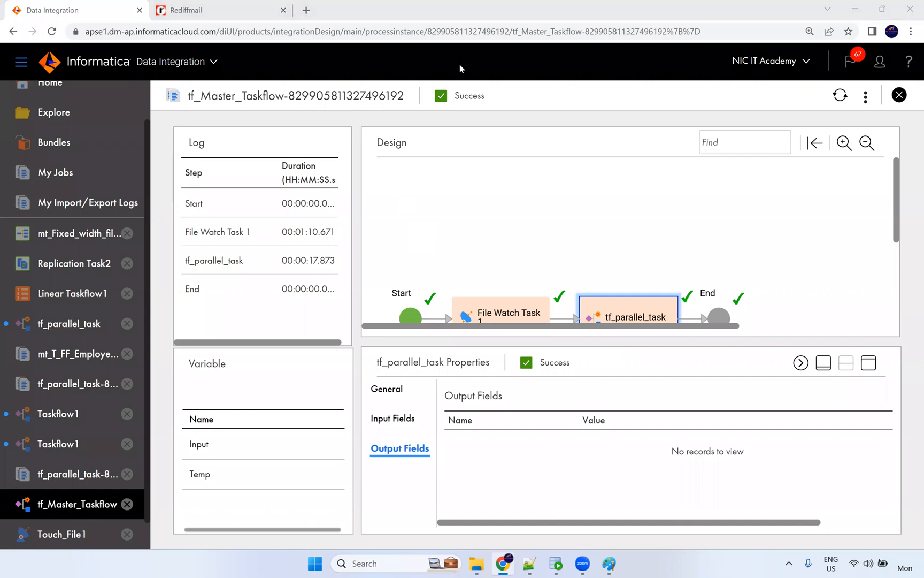
{"action": "left_click", "coordinate": [517, 316]}
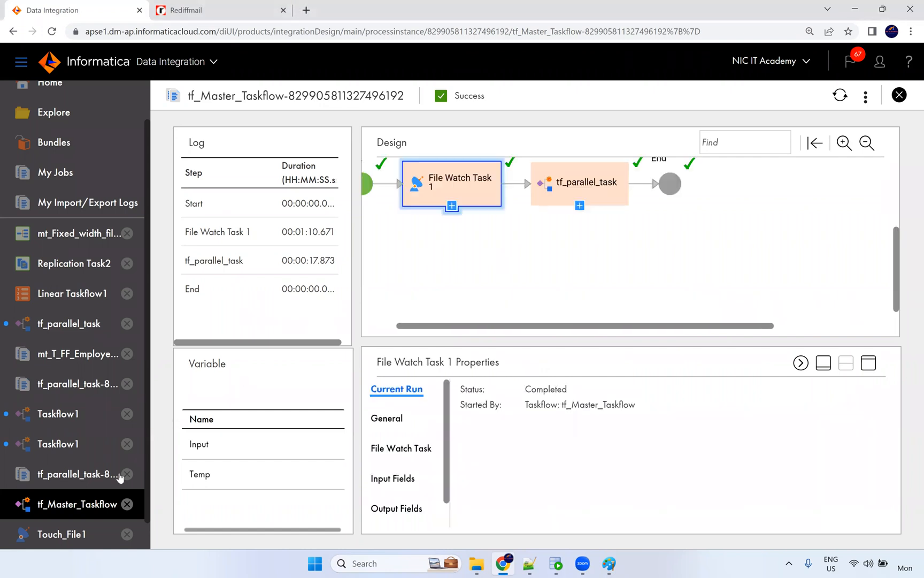
{"action": "left_click", "coordinate": [71, 504]}
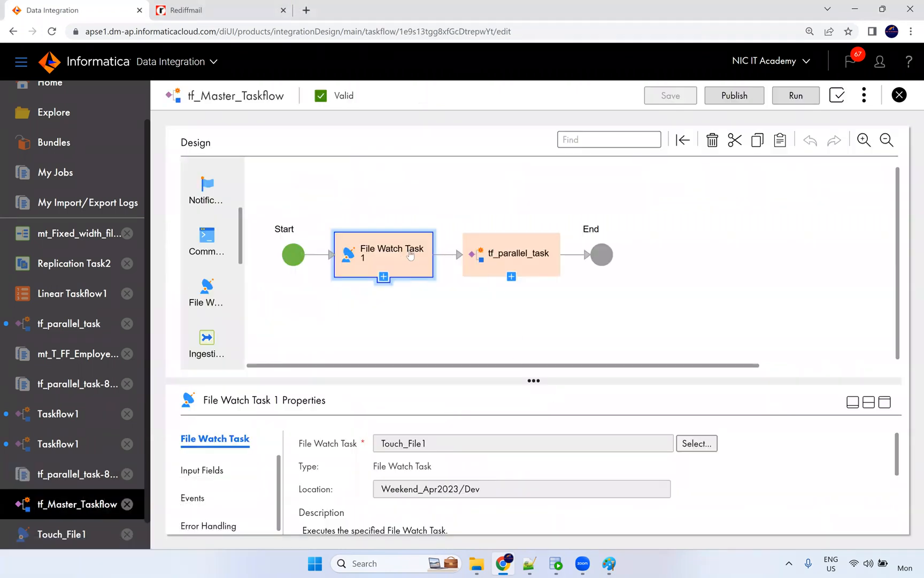
{"action": "left_click", "coordinate": [219, 526]}
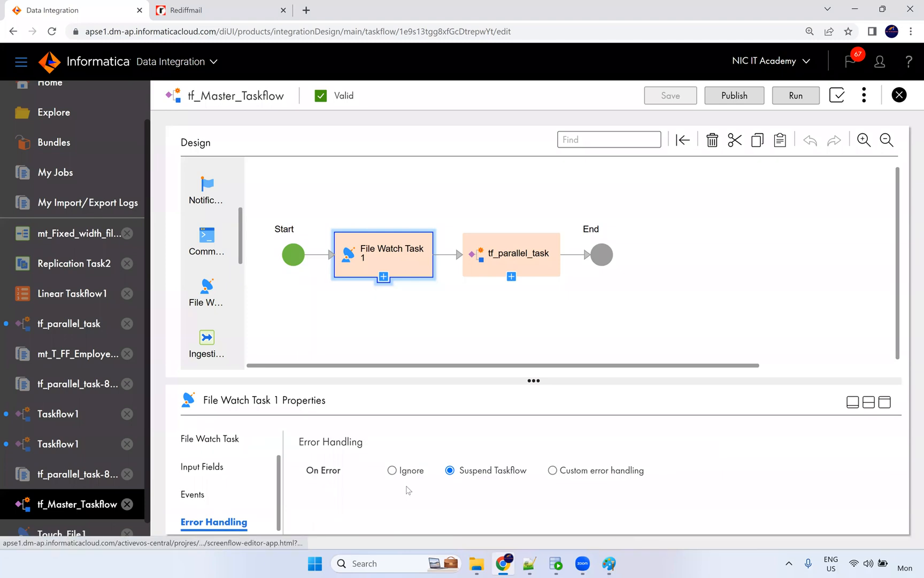
{"action": "left_click", "coordinate": [552, 471]}
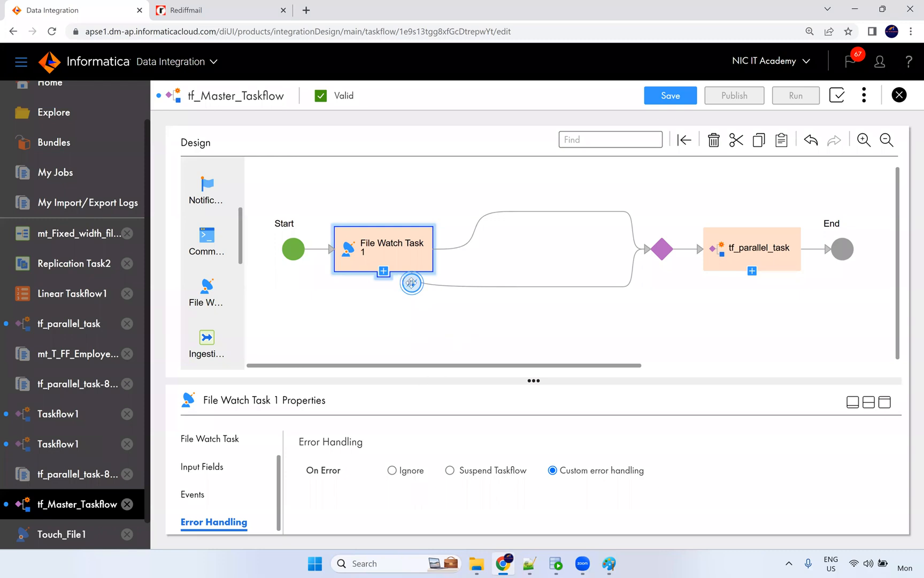
{"action": "left_click", "coordinate": [450, 471]}
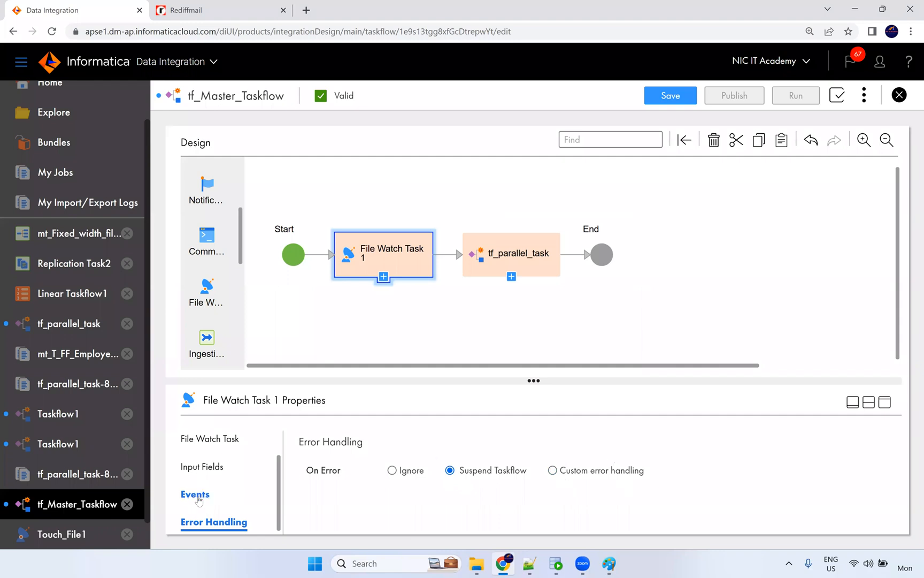
{"action": "left_click", "coordinate": [553, 470]}
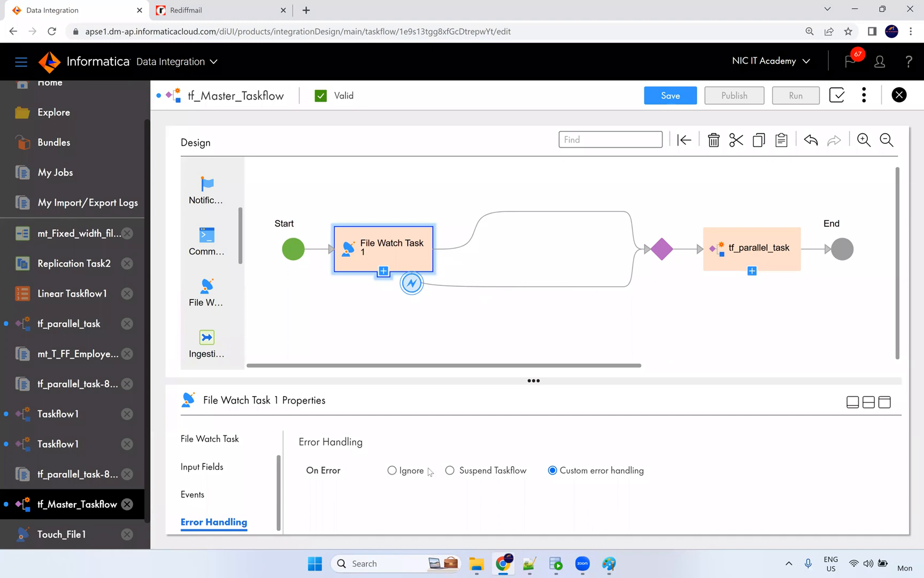
{"action": "left_click", "coordinate": [450, 470]}
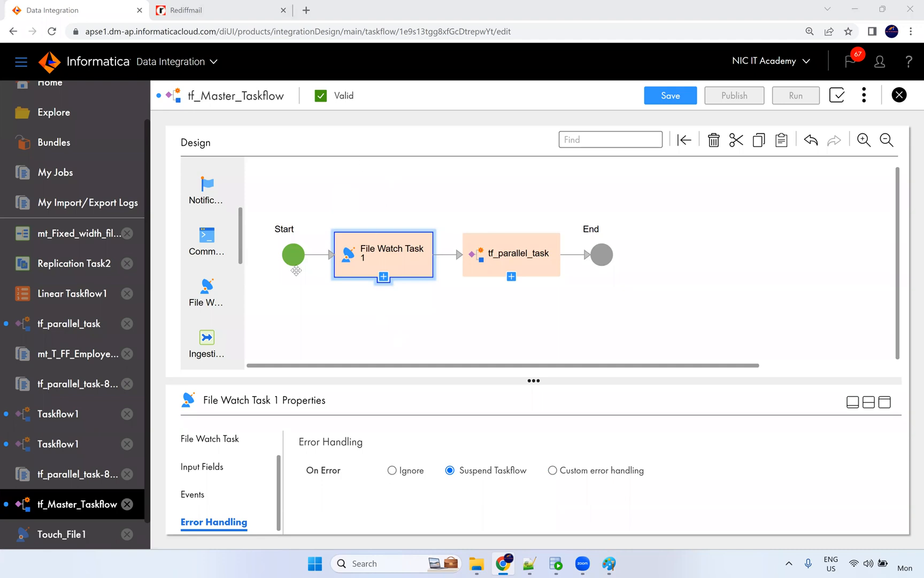
{"action": "scroll", "coordinate": [225, 220], "scroll_direction": "down", "scroll_amount": 7}
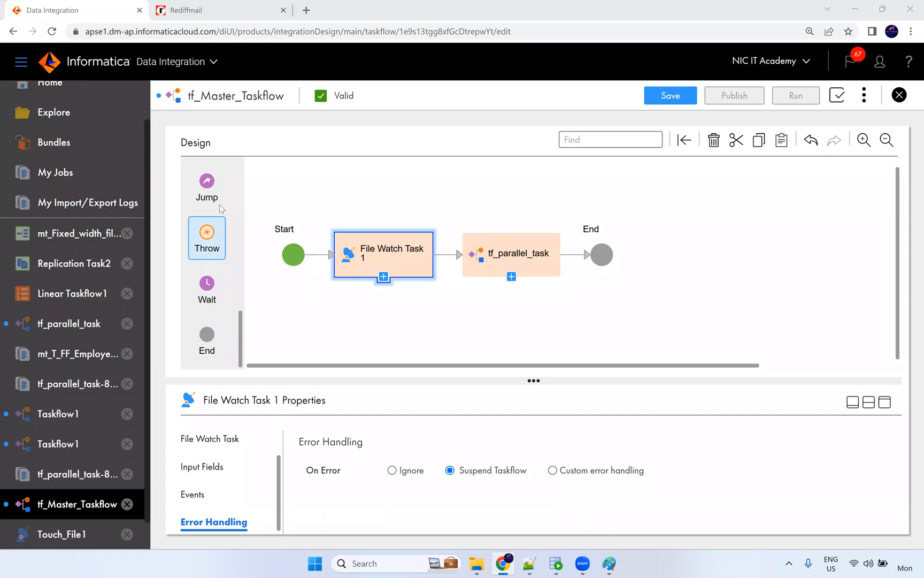
{"action": "scroll", "coordinate": [211, 245], "scroll_direction": "up", "scroll_amount": 1}
{"action": "scroll", "coordinate": [225, 260], "scroll_direction": "up", "scroll_amount": 2}
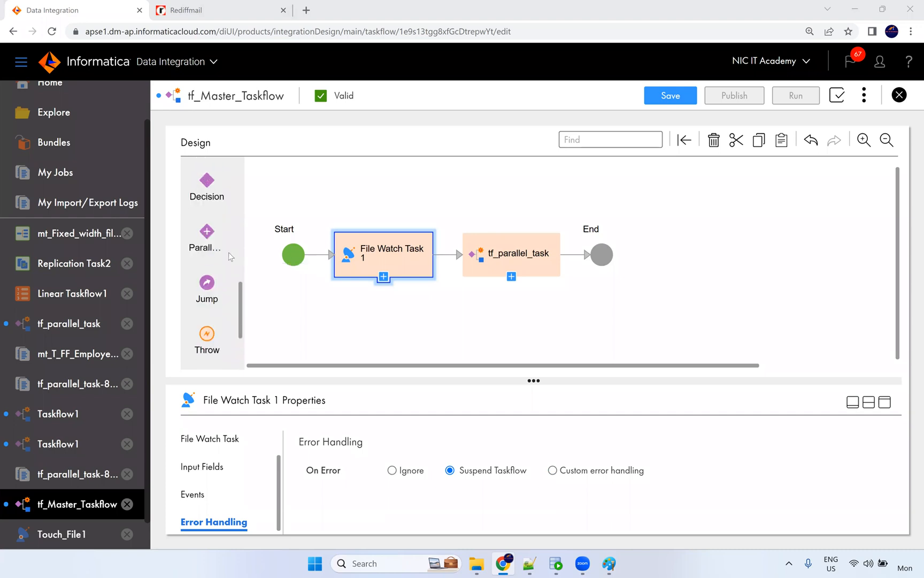
{"action": "scroll", "coordinate": [214, 268], "scroll_direction": "up", "scroll_amount": 3}
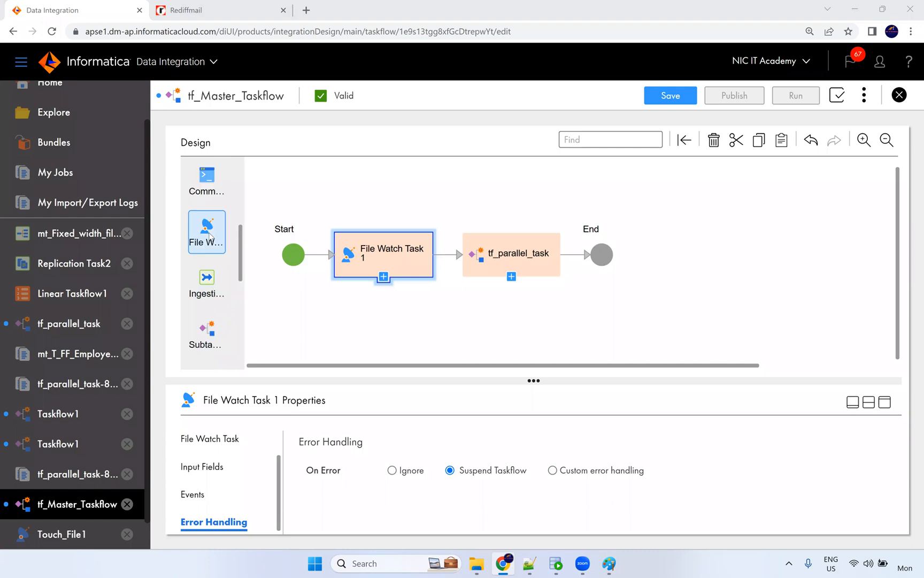
{"action": "scroll", "coordinate": [205, 297], "scroll_direction": "up", "scroll_amount": 1}
{"action": "scroll", "coordinate": [209, 278], "scroll_direction": "up", "scroll_amount": 1}
{"action": "scroll", "coordinate": [208, 257], "scroll_direction": "up", "scroll_amount": 2}
{"action": "left_click_drag", "start_coordinate": [206, 182], "coordinate": [302, 192]}
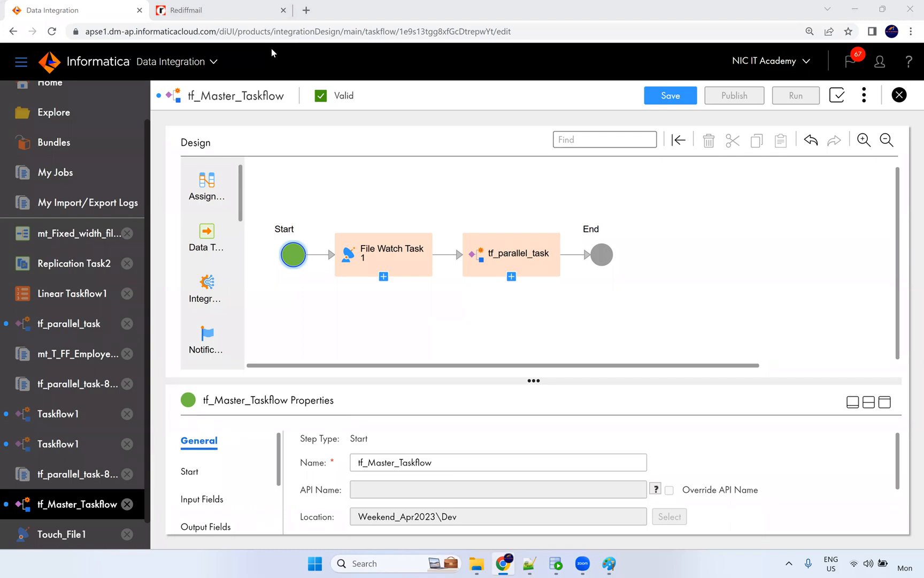
Check tf_parallel_task's settings, then reopen the tf_Master_Taskflow run from My Jobs.
{"action": "left_click", "coordinate": [478, 262]}
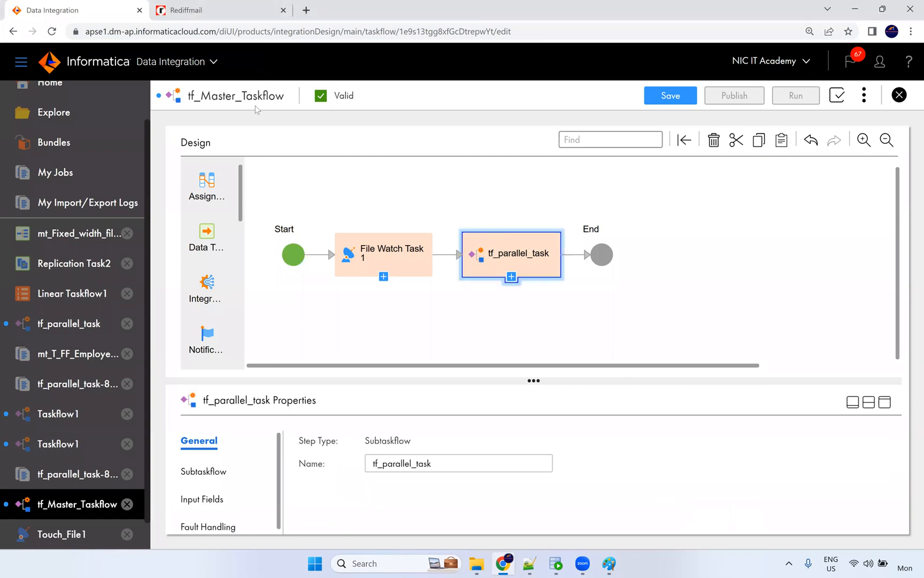
{"action": "scroll", "coordinate": [54, 524], "scroll_direction": "down", "scroll_amount": 1}
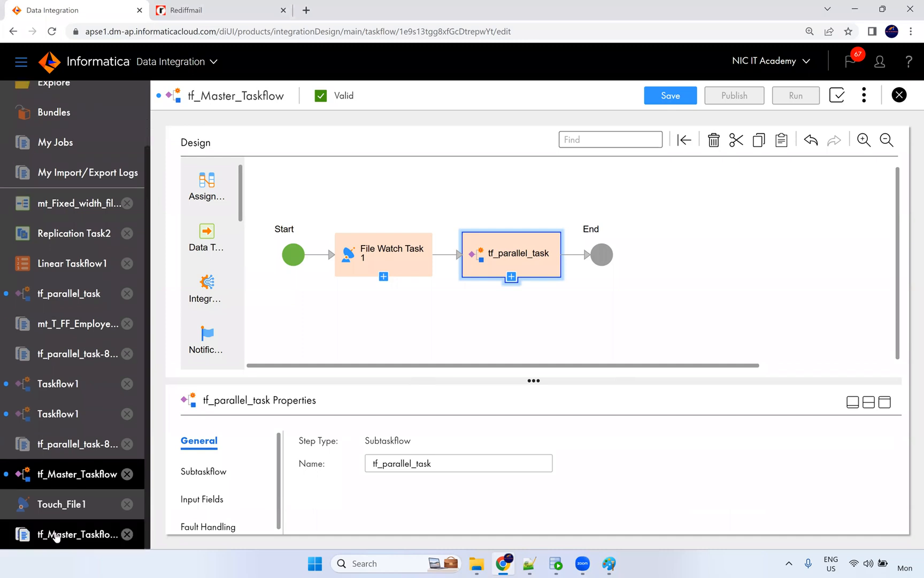
{"action": "left_click", "coordinate": [56, 535]}
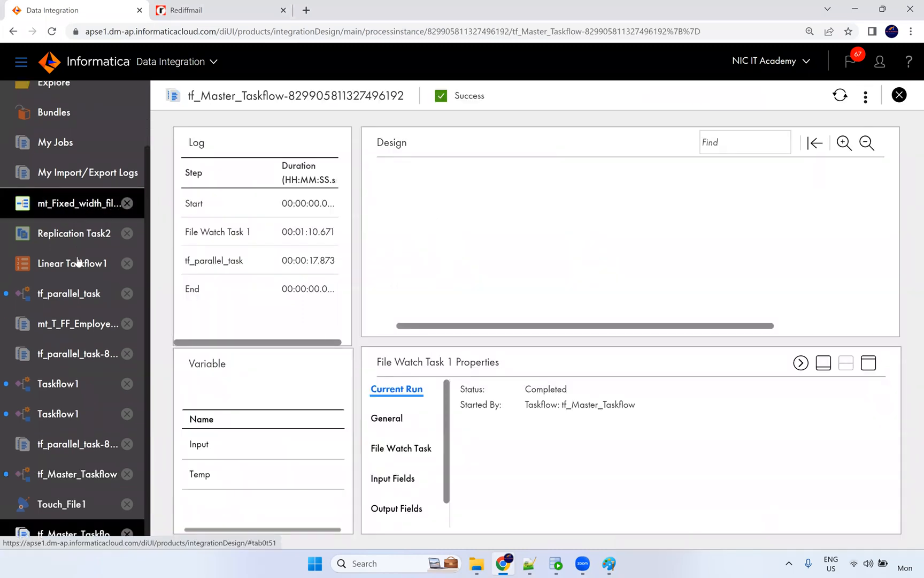
{"action": "scroll", "coordinate": [57, 192], "scroll_direction": "up", "scroll_amount": 3}
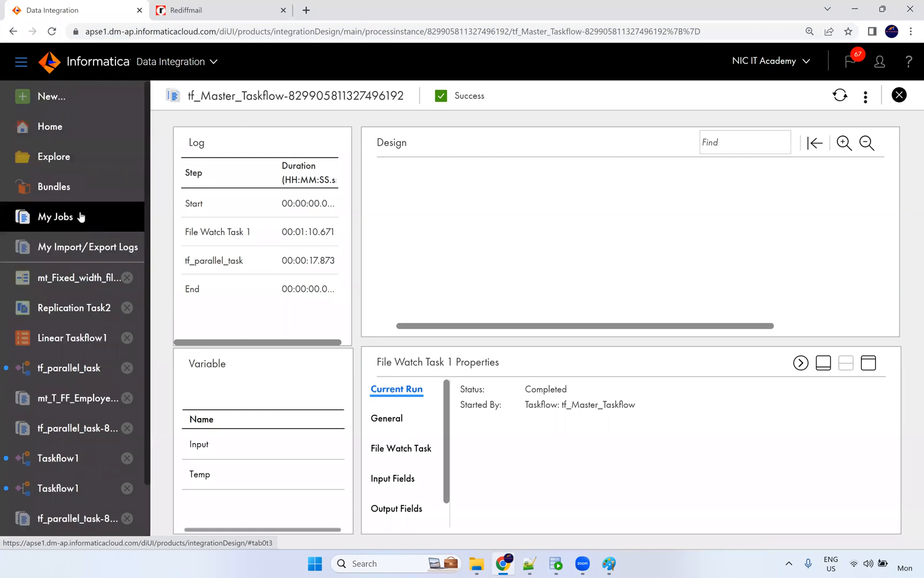
{"action": "left_click", "coordinate": [79, 215]}
{"action": "left_click", "coordinate": [249, 231]}
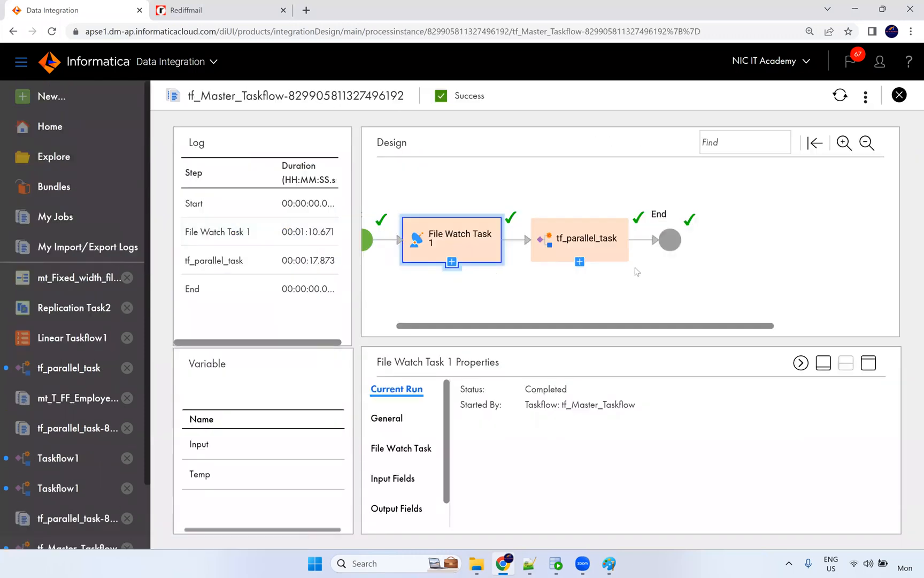
Select tf_parallel_task on the run page and launch the run's Advanced View.
{"action": "left_click", "coordinate": [577, 245]}
{"action": "right_click", "coordinate": [577, 245]}
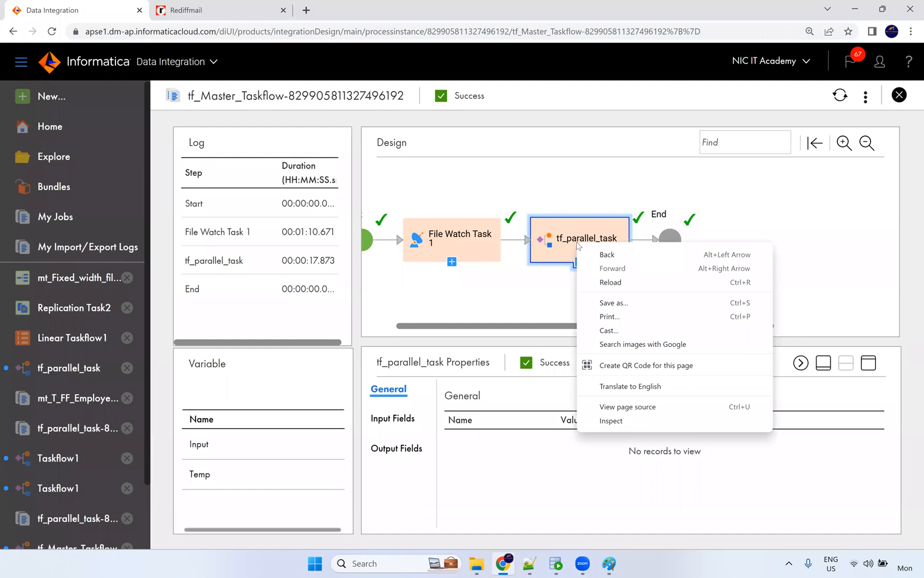
{"action": "left_click", "coordinate": [558, 239]}
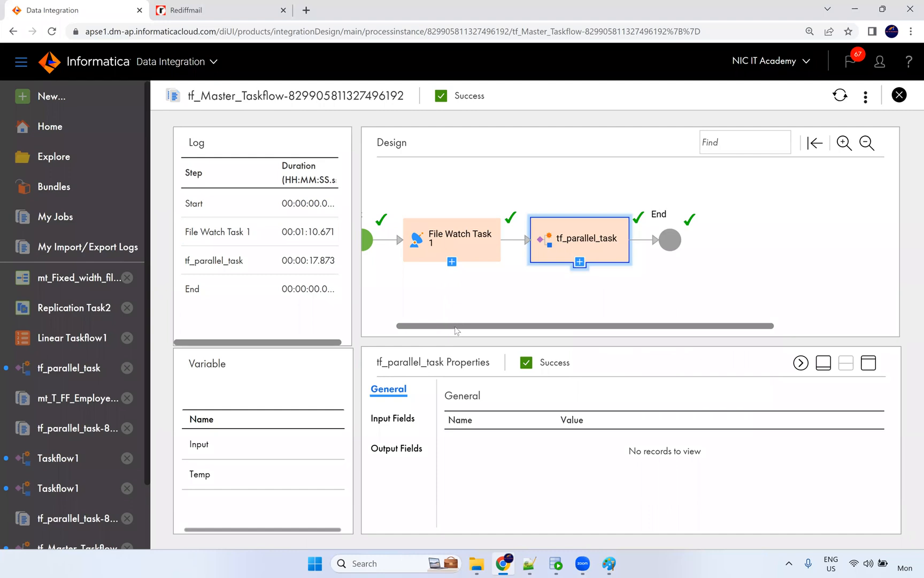
{"action": "left_click_drag", "start_coordinate": [456, 330], "coordinate": [395, 331]}
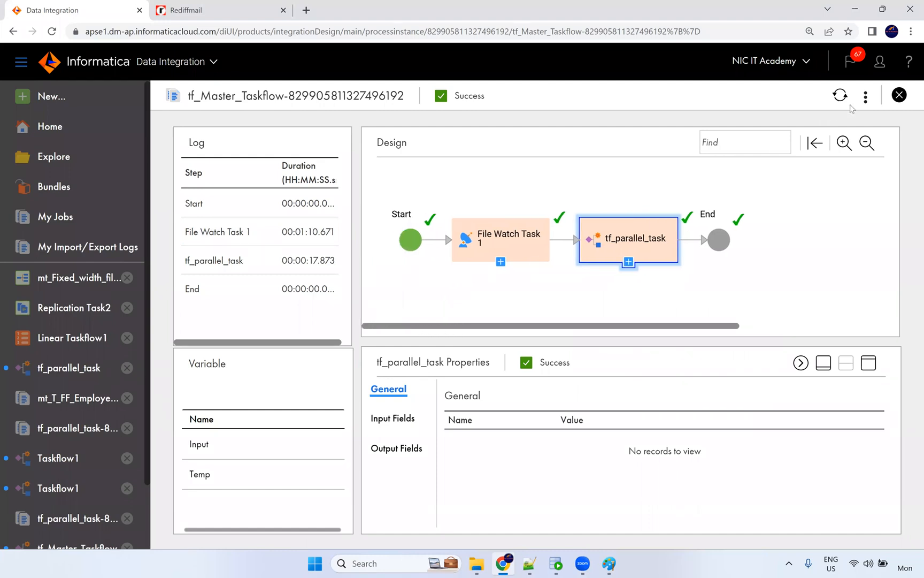
{"action": "left_click", "coordinate": [865, 97]}
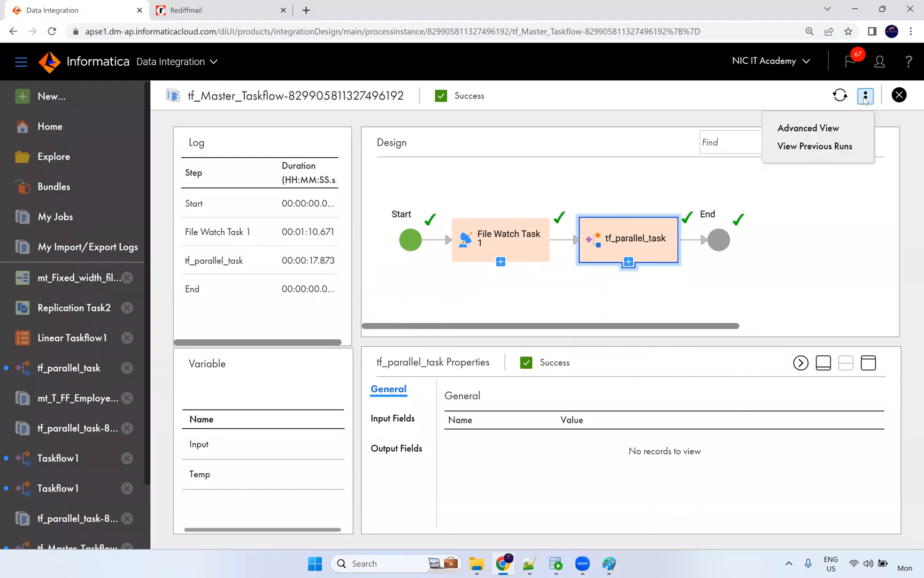
{"action": "left_click", "coordinate": [840, 130]}
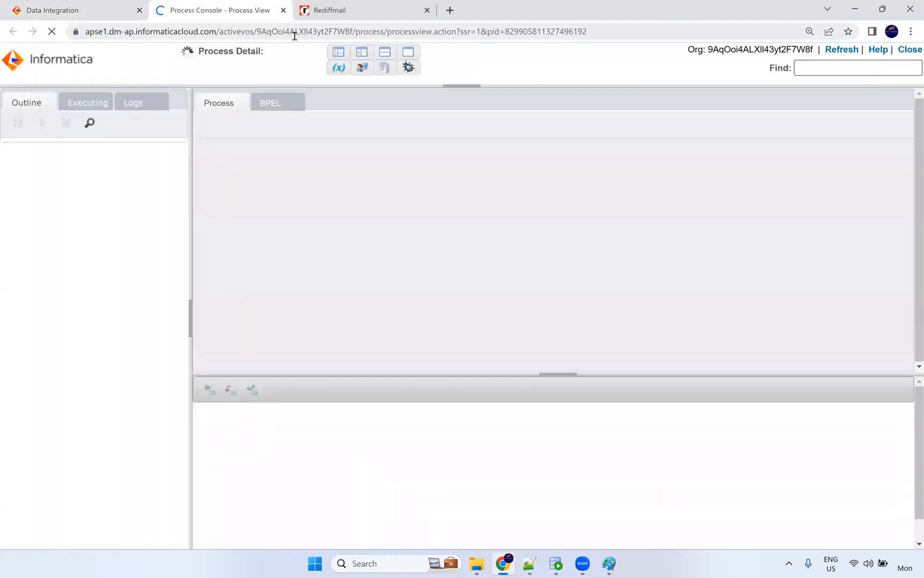
Scroll through the completed tf_Master_Taskflow process diagram, then close the Process Console tab.
{"action": "scroll", "coordinate": [620, 279], "scroll_direction": "down", "scroll_amount": 10}
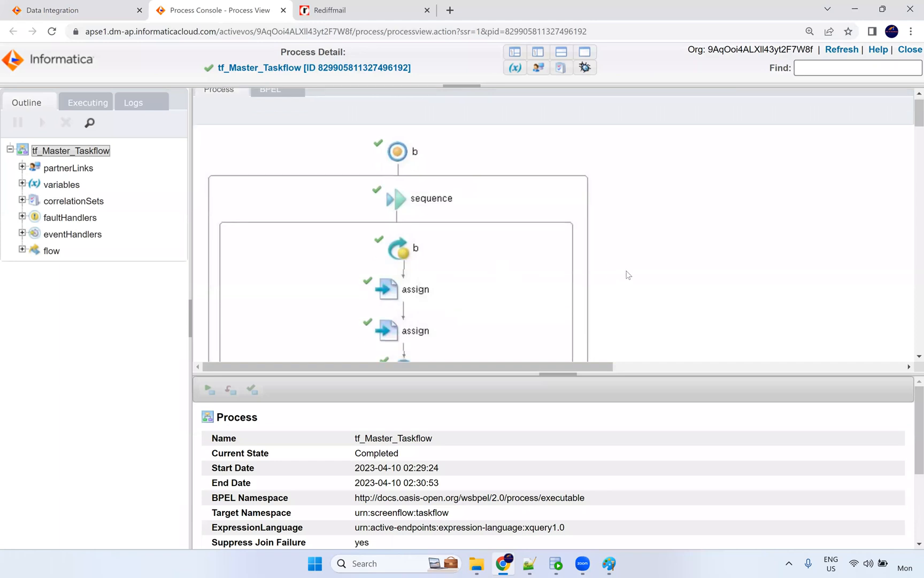
{"action": "scroll", "coordinate": [598, 244], "scroll_direction": "down", "scroll_amount": 5}
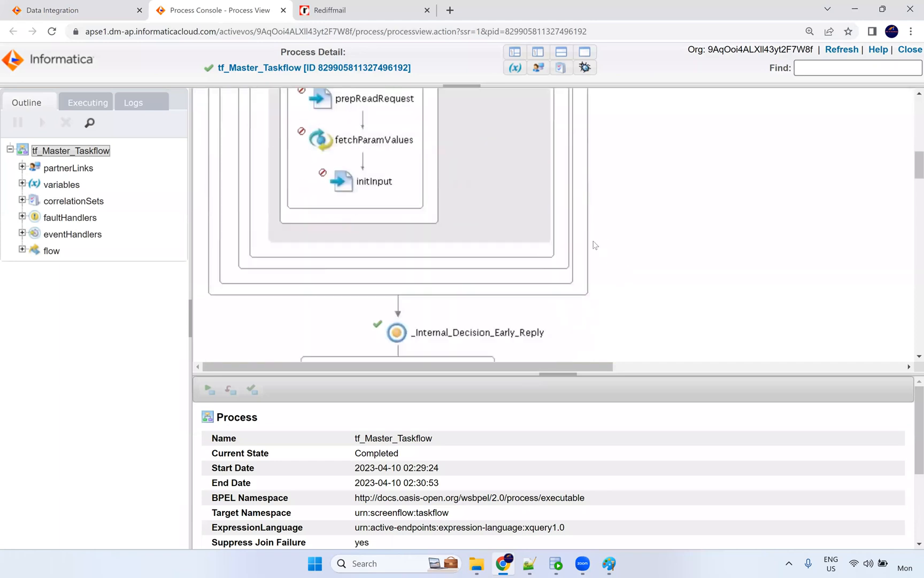
{"action": "scroll", "coordinate": [599, 224], "scroll_direction": "down", "scroll_amount": 3}
{"action": "scroll", "coordinate": [596, 225], "scroll_direction": "down", "scroll_amount": 5}
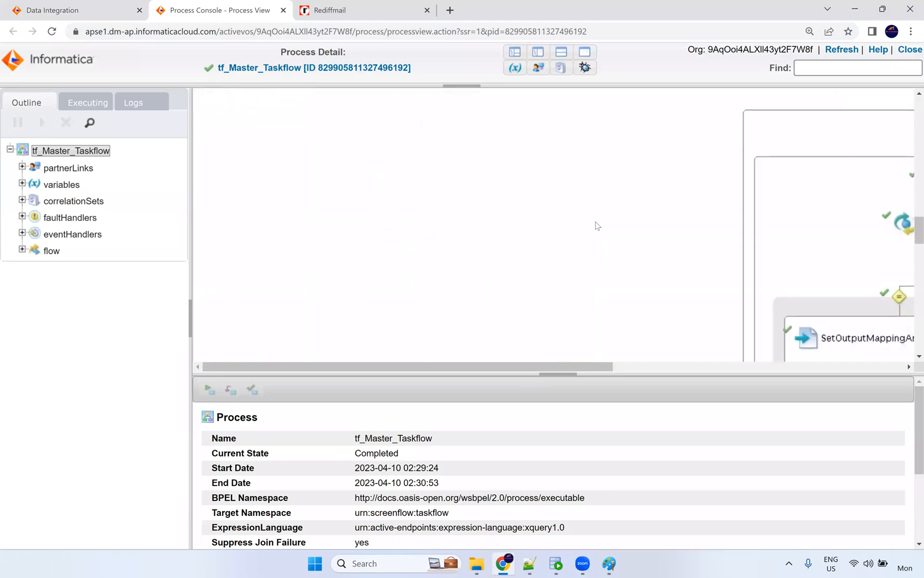
{"action": "left_click", "coordinate": [283, 10]}
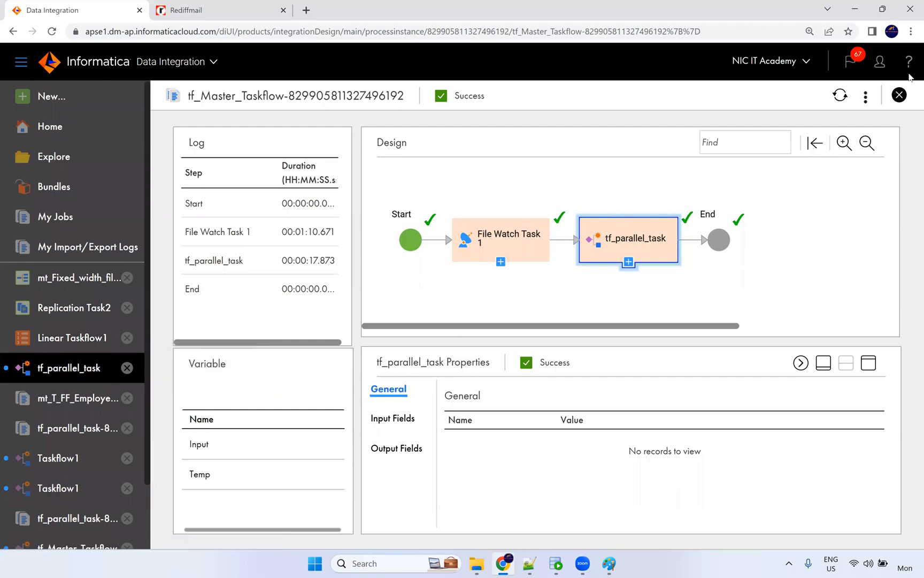
From My Jobs, drill into tf_Master_Taskflow's subtasks and then tf_parallel_task's subtask jobs.
{"action": "left_click", "coordinate": [899, 95]}
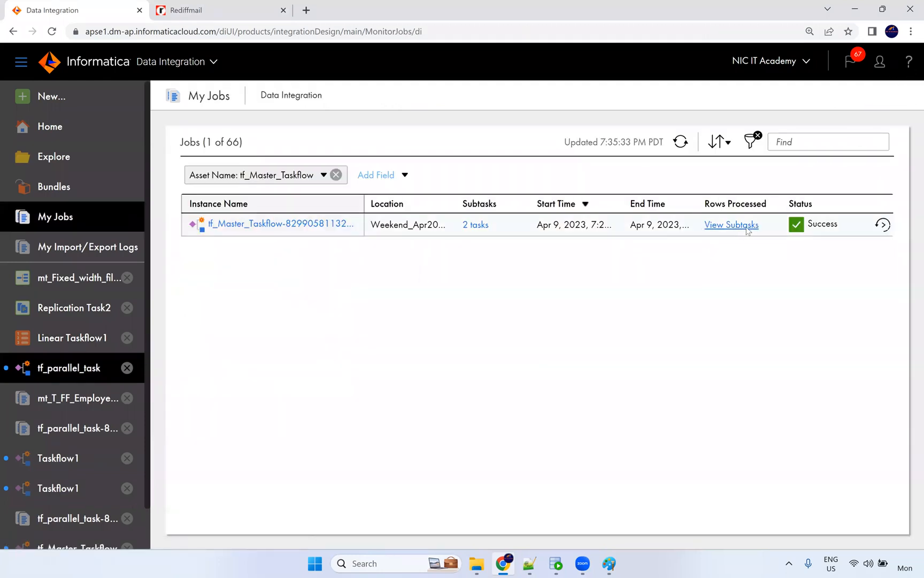
{"action": "left_click", "coordinate": [747, 230]}
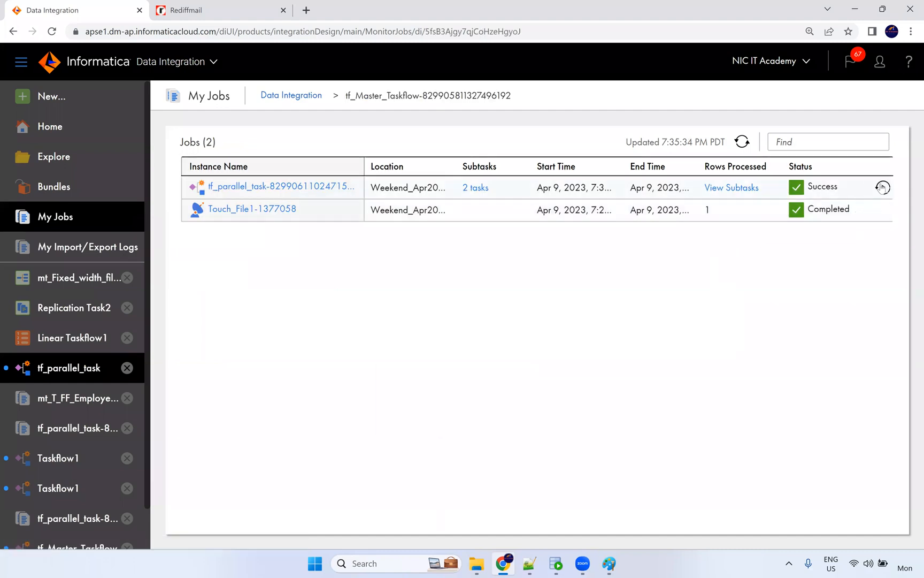
{"action": "left_click", "coordinate": [338, 187]}
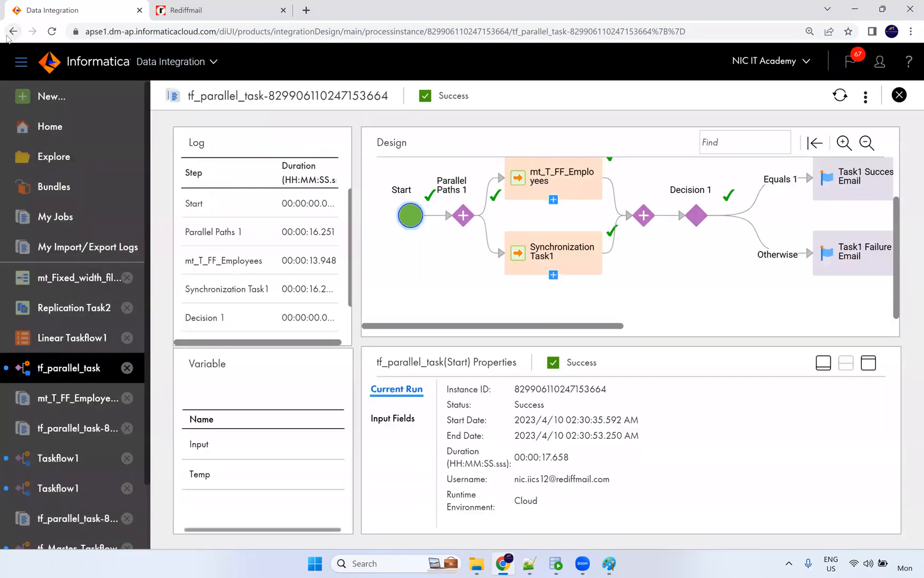
{"action": "left_click", "coordinate": [12, 31]}
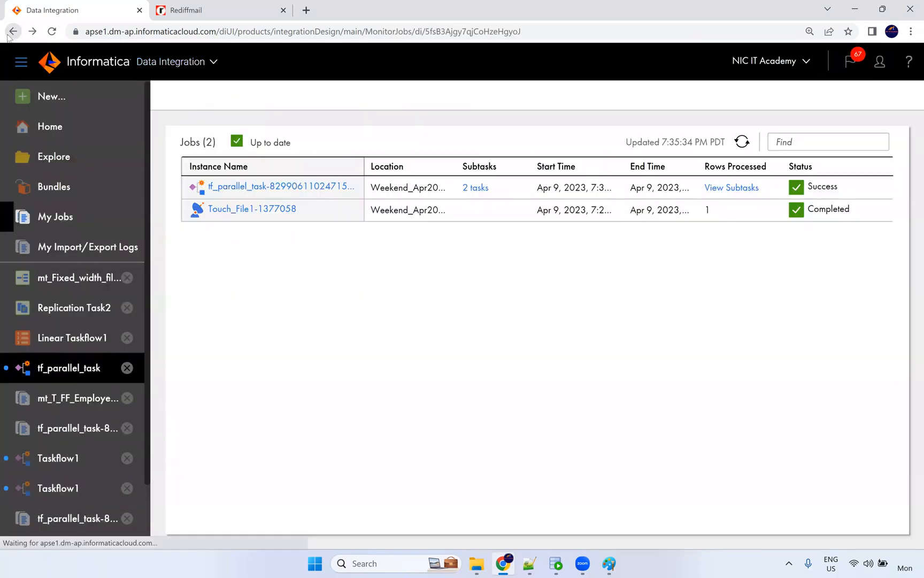
{"action": "left_click", "coordinate": [725, 188]}
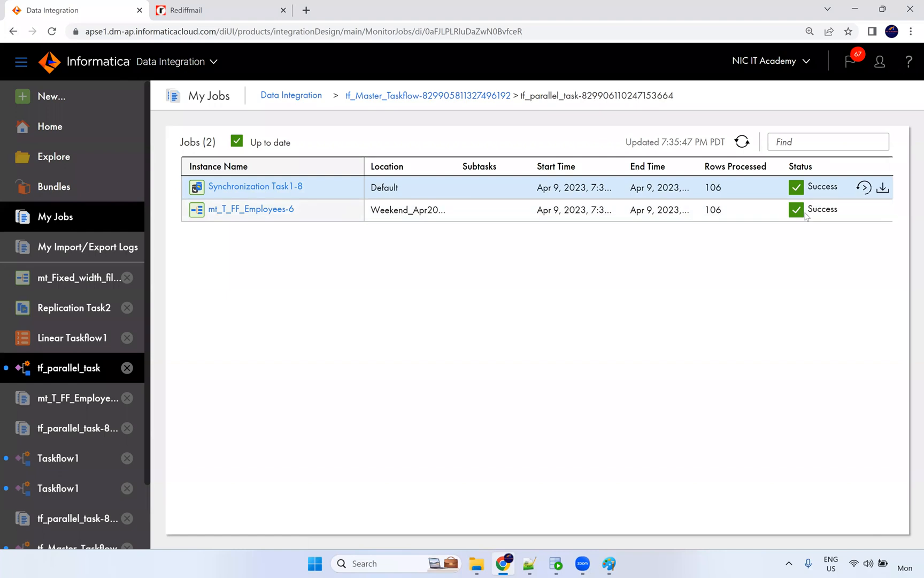
Cancel a restart of Synchronization Task1-8, confirming both subtasks succeeded with 106 rows.
{"action": "left_click", "coordinate": [865, 187]}
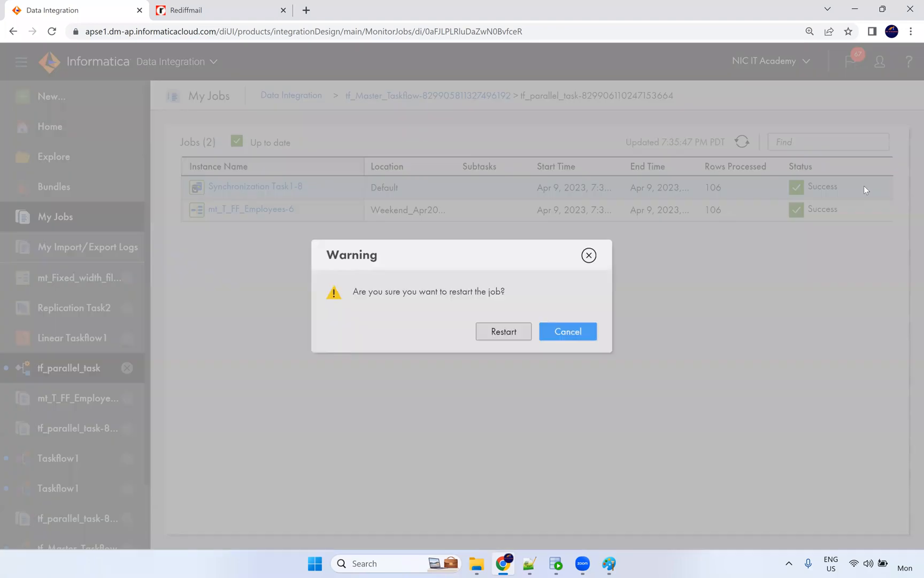
{"action": "left_click", "coordinate": [589, 256]}
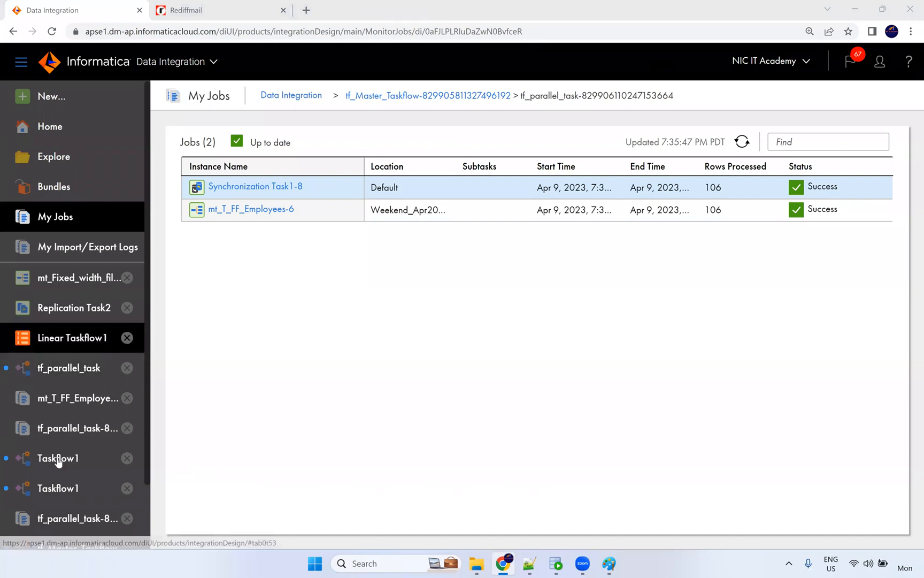
{"action": "scroll", "coordinate": [58, 428], "scroll_direction": "down", "scroll_amount": 1}
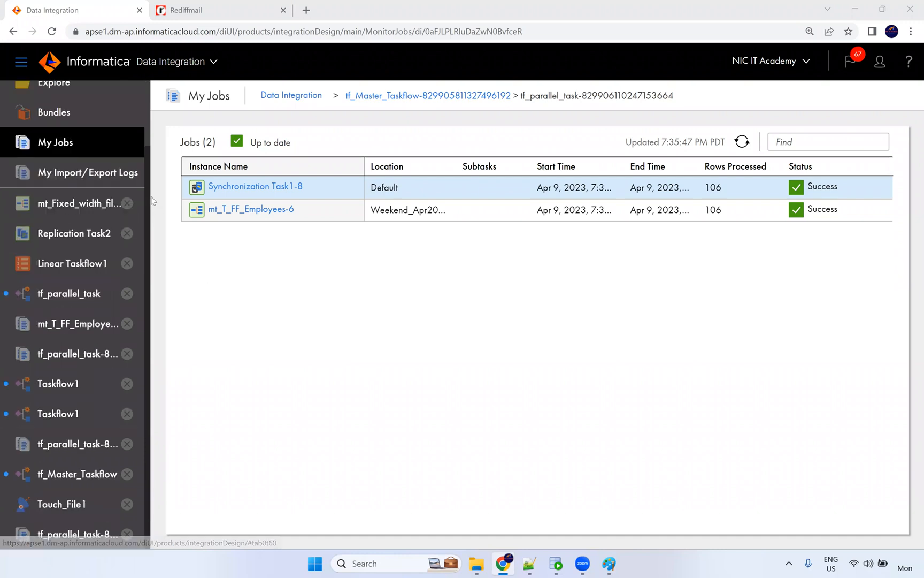
{"action": "scroll", "coordinate": [85, 289], "scroll_direction": "up", "scroll_amount": 1}
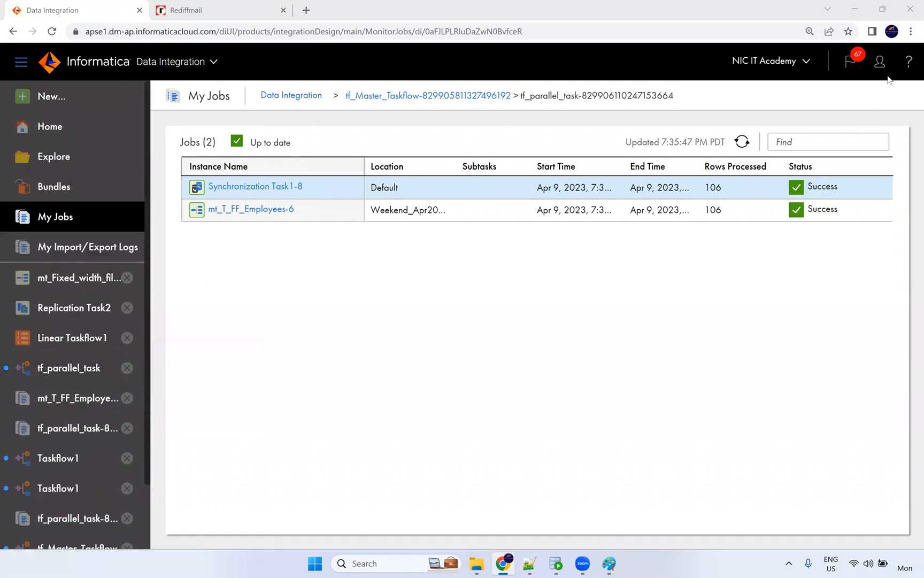